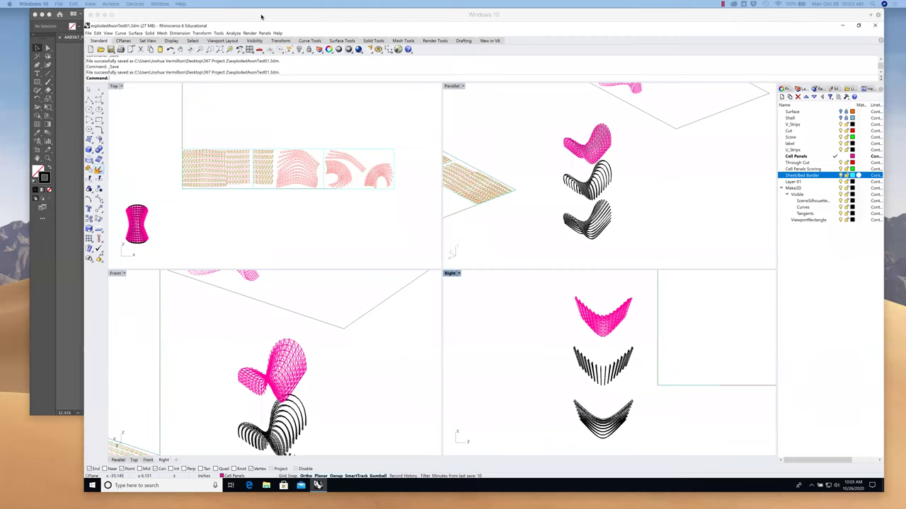
# Switch to Illustrator and create a new 24 x 24 in document in CMYK colour at 300 ppi.
pyautogui.click(59, 104)
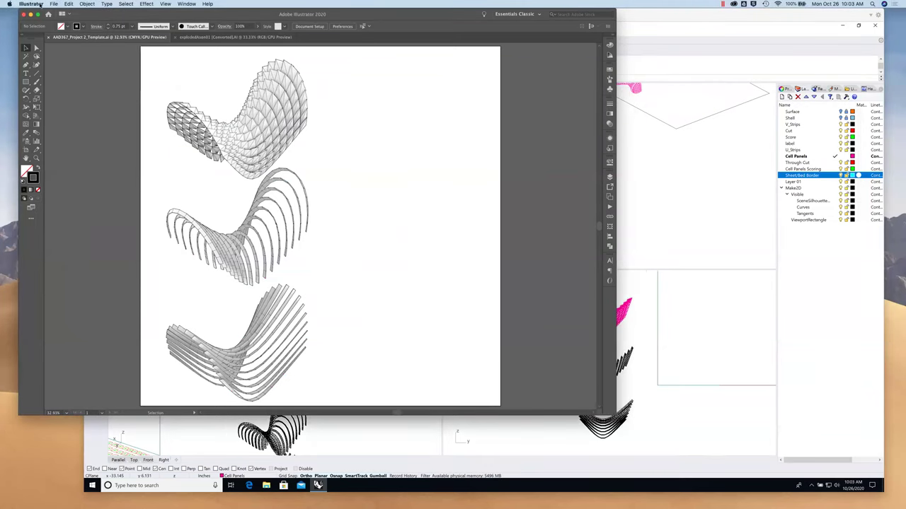
pyautogui.click(54, 4)
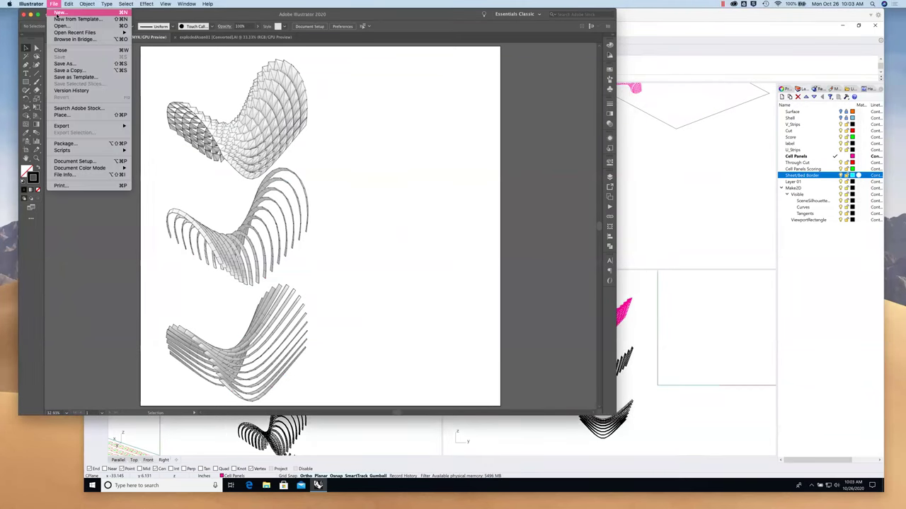
pyautogui.click(64, 14)
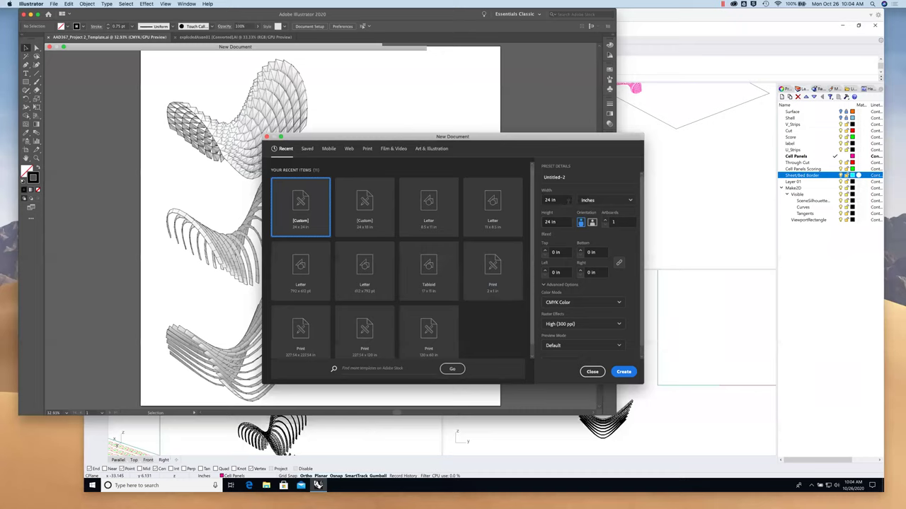
pyautogui.doubleClick(551, 199)
pyautogui.doubleClick(566, 225)
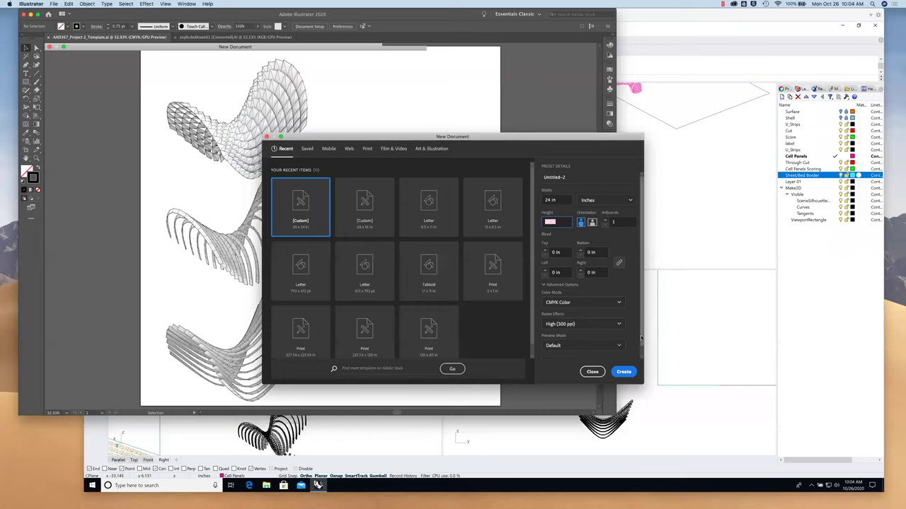
pyautogui.click(623, 373)
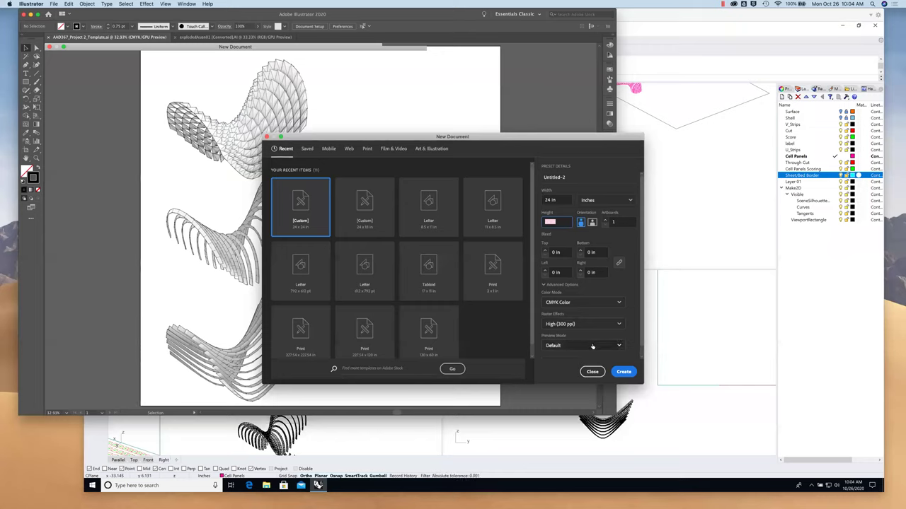
pyautogui.click(558, 222)
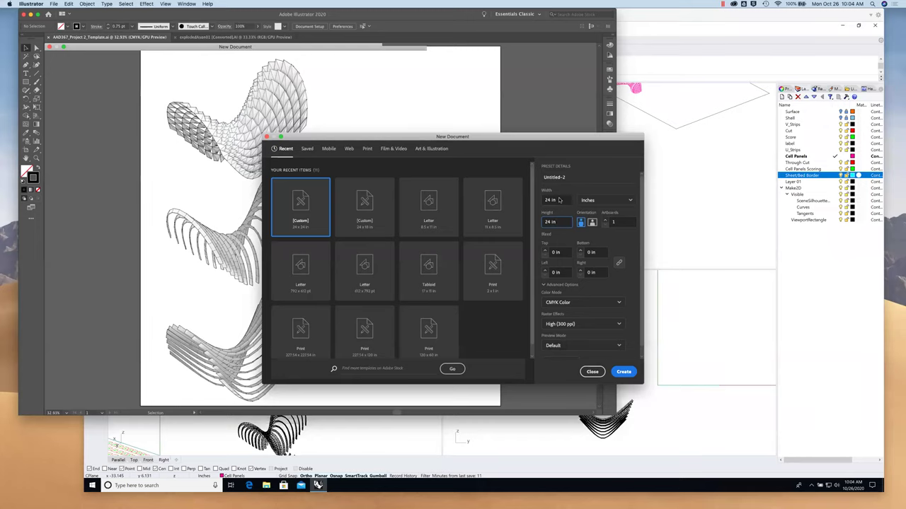
pyautogui.click(559, 201)
pyautogui.click(623, 372)
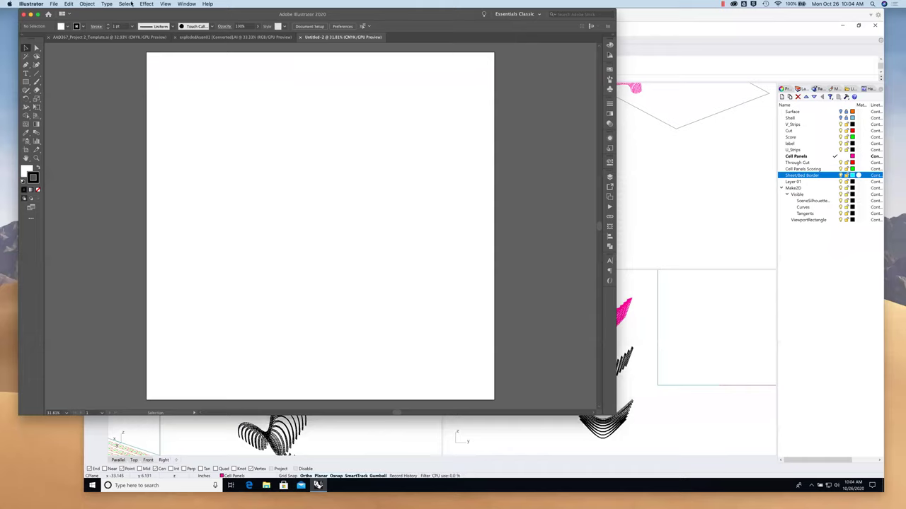
# Show the rulers in the new document.
pyautogui.click(165, 4)
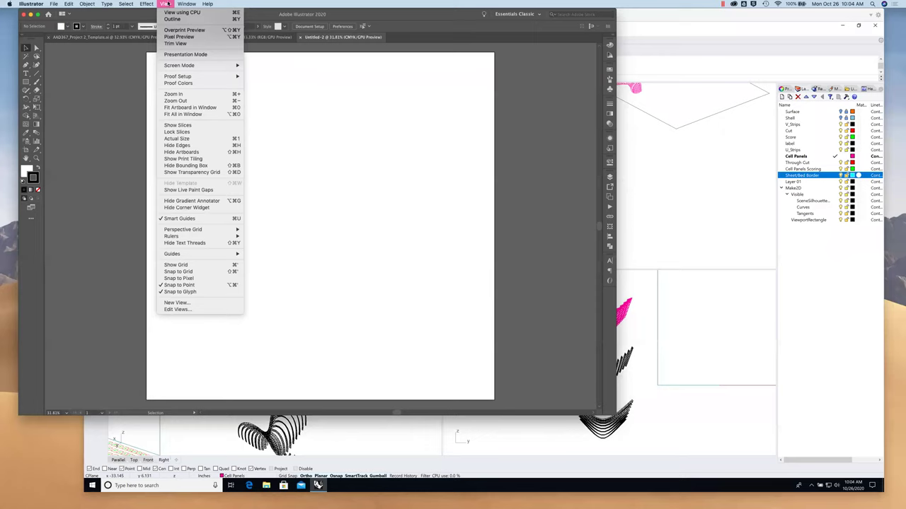
pyautogui.moveTo(227, 234)
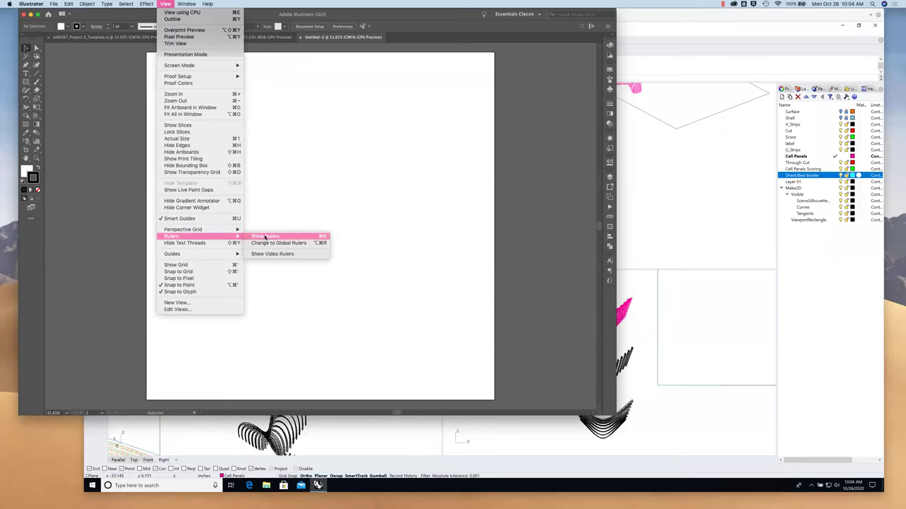
pyautogui.click(266, 236)
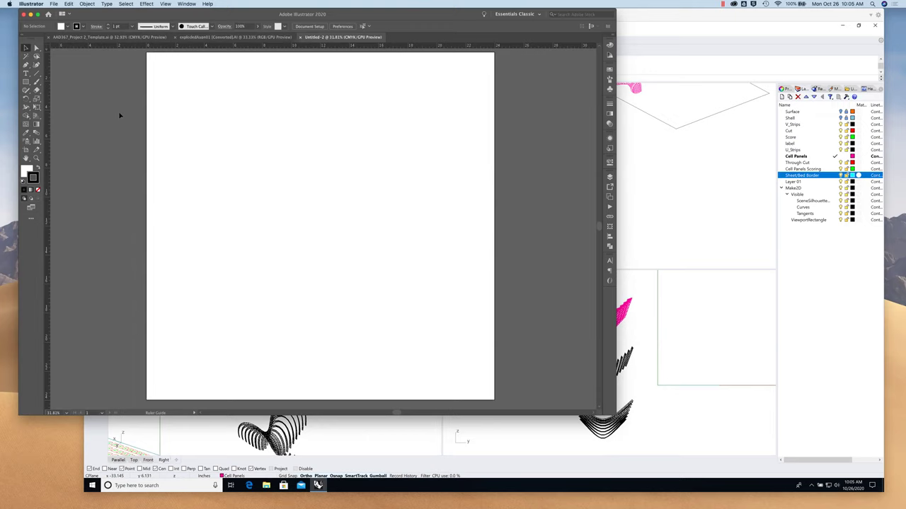
# Place five vertical guides on the artboard at about 2, 4, 6, 8 and 10 in on the ruler.
pyautogui.hscroll(-3, 49, 118)
pyautogui.moveTo(49, 118); pyautogui.dragTo(208, 128)
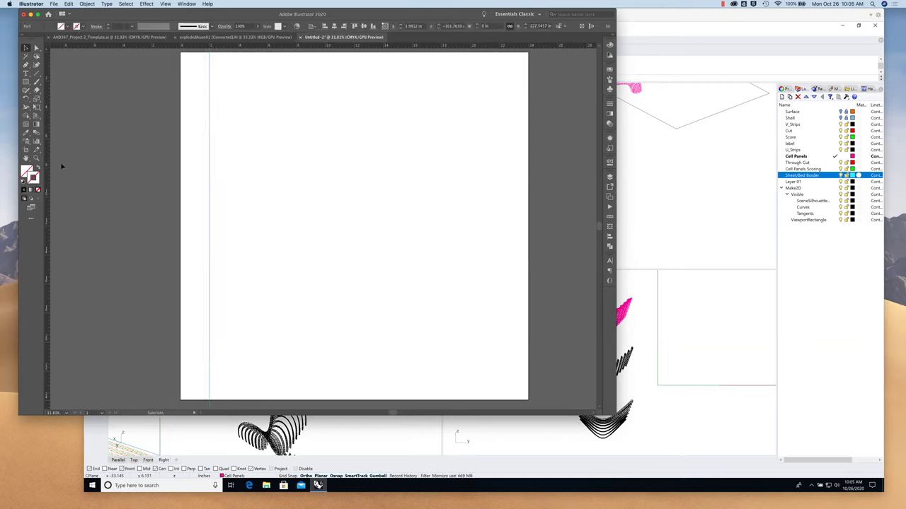
pyautogui.click(238, 147)
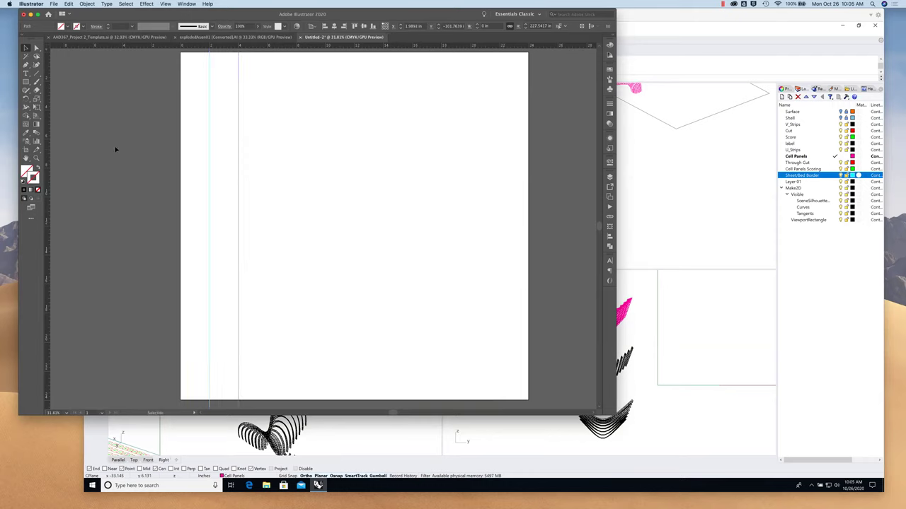
pyautogui.click(266, 150)
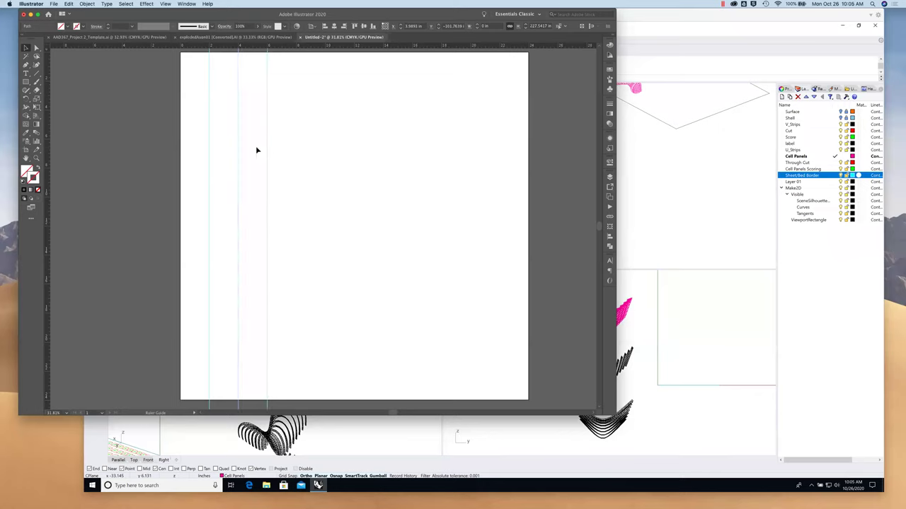
pyautogui.moveTo(267, 149); pyautogui.dragTo(326, 153)
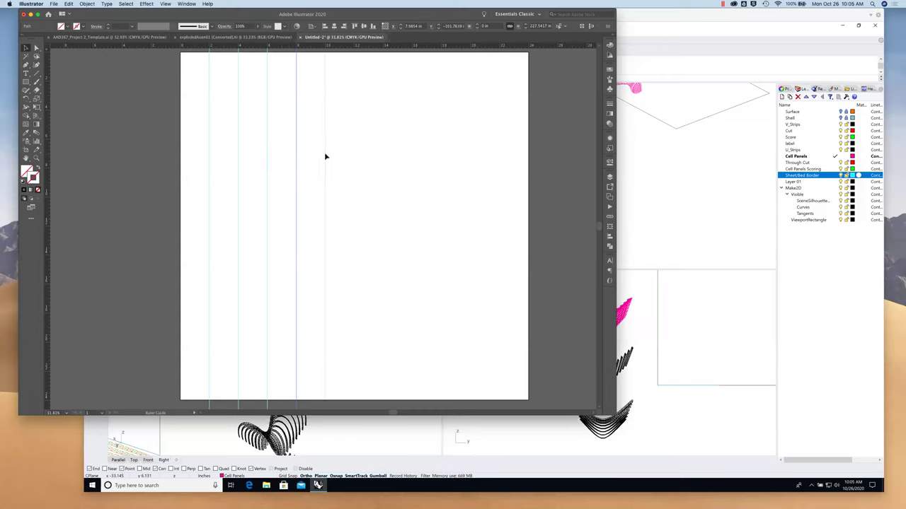
pyautogui.moveTo(324, 155); pyautogui.dragTo(324, 154)
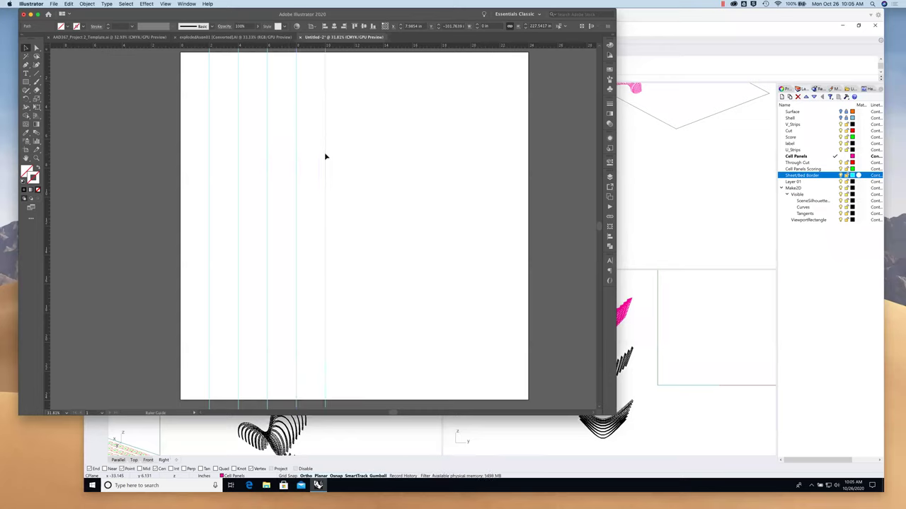
# Set the X positions of the first two vertical guides to exactly 2 in and 4 in.
pyautogui.click(210, 112)
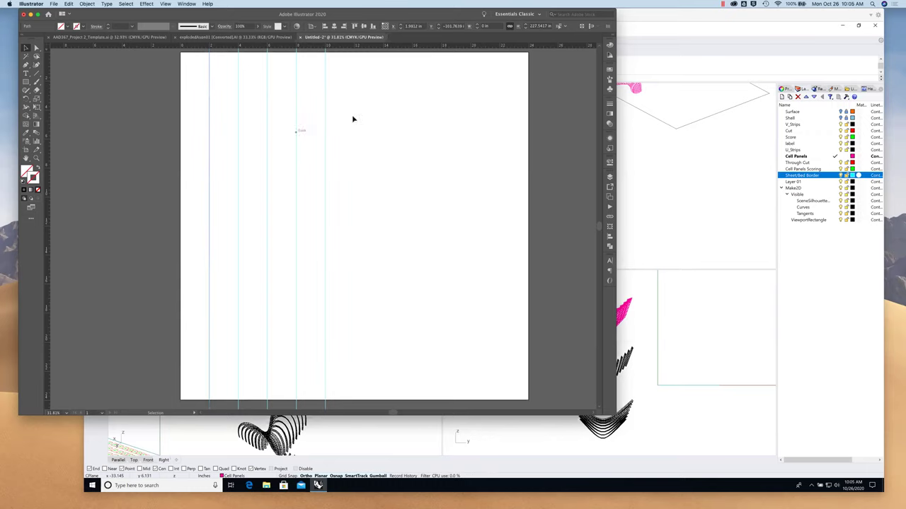
pyautogui.moveTo(472, 24); pyautogui.dragTo(513, 46)
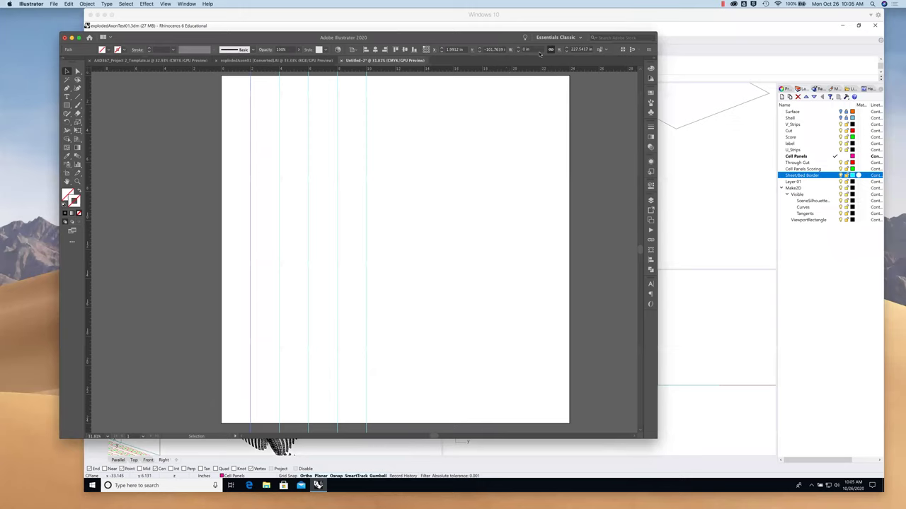
pyautogui.click(465, 51)
pyautogui.write('4')
pyautogui.press('Return')
pyautogui.click(279, 129)
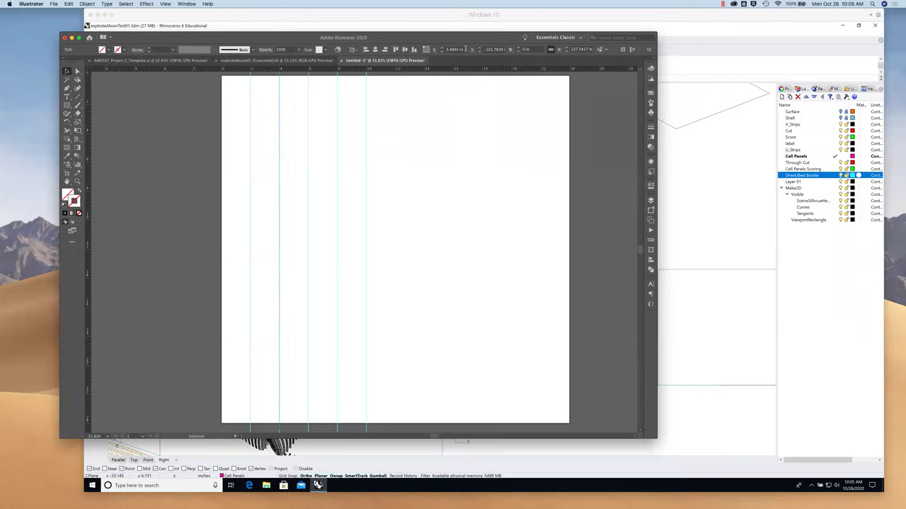
pyautogui.click(452, 49)
pyautogui.write('4')
pyautogui.press('Return')
# Set the X positions of the third, fourth and fifth vertical guides to 6, 8 and 10 in.
pyautogui.click(308, 105)
pyautogui.click(453, 49)
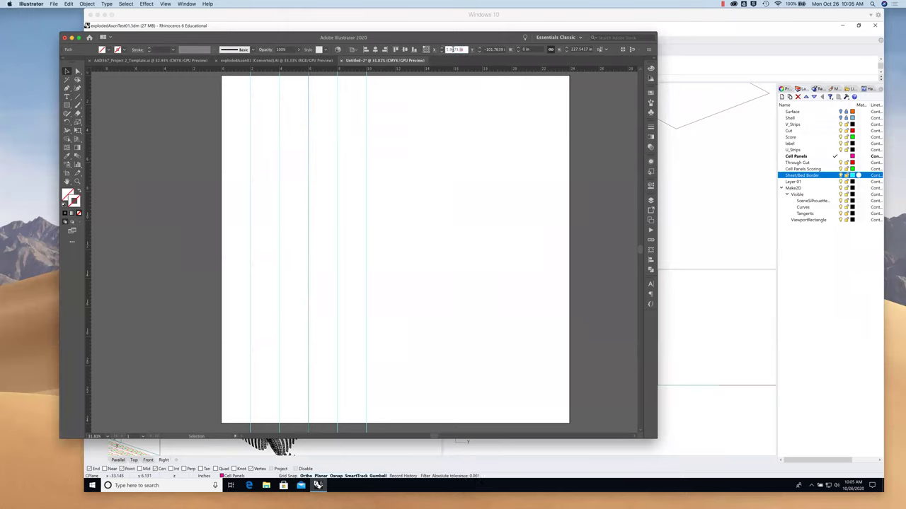
pyautogui.write('6')
pyautogui.press('Return')
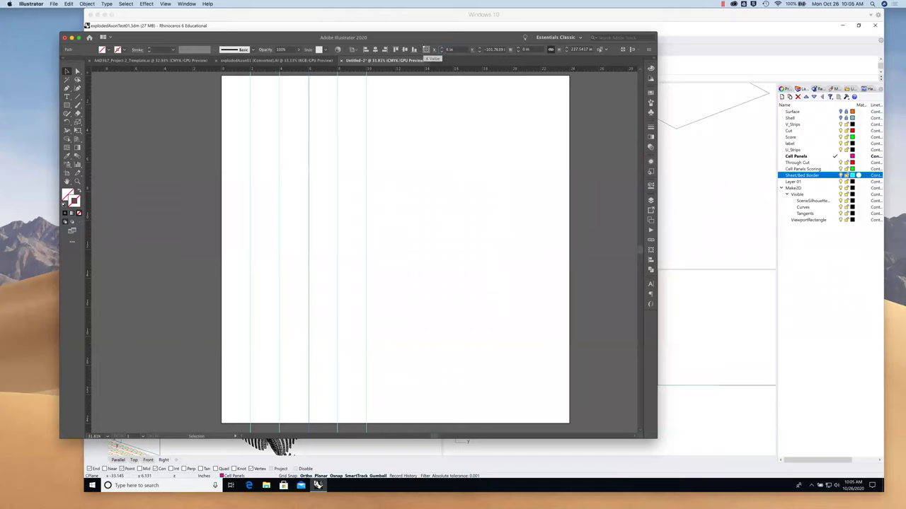
pyautogui.click(337, 129)
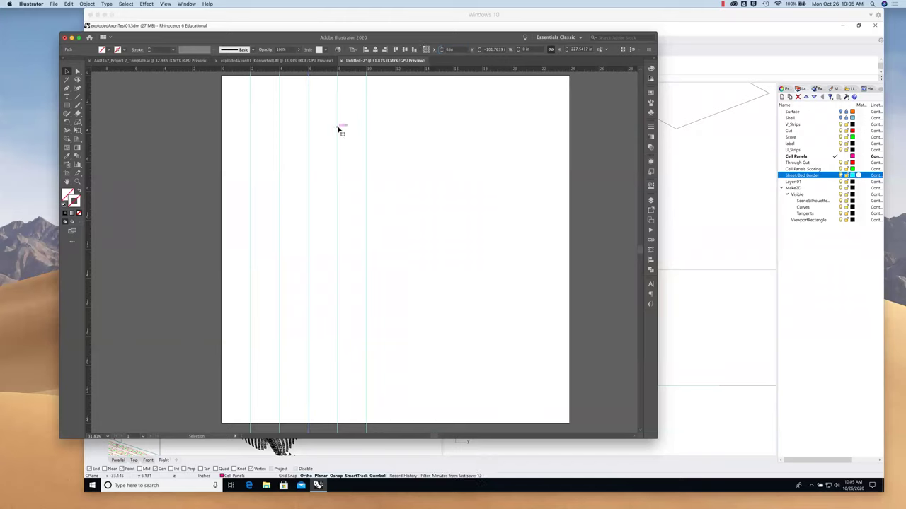
pyautogui.click(460, 50)
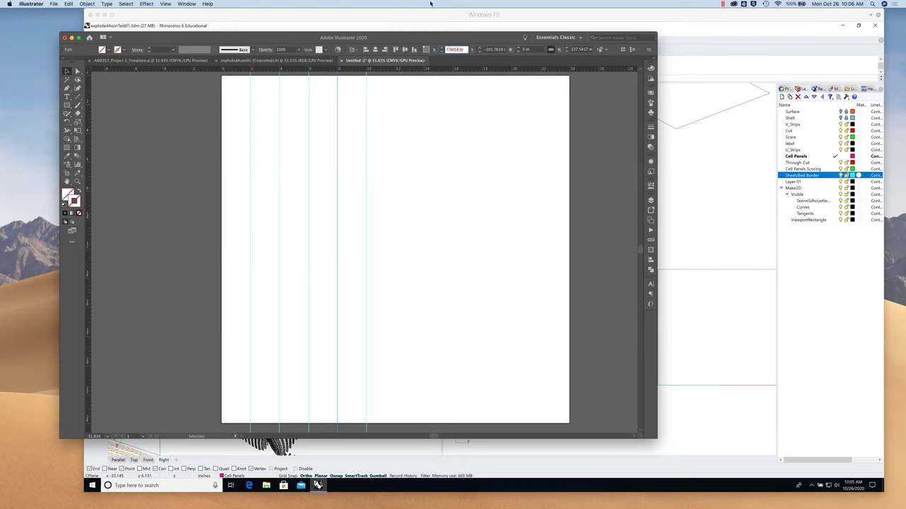
pyautogui.write('8')
pyautogui.press('Return')
pyautogui.click(366, 101)
pyautogui.click(460, 50)
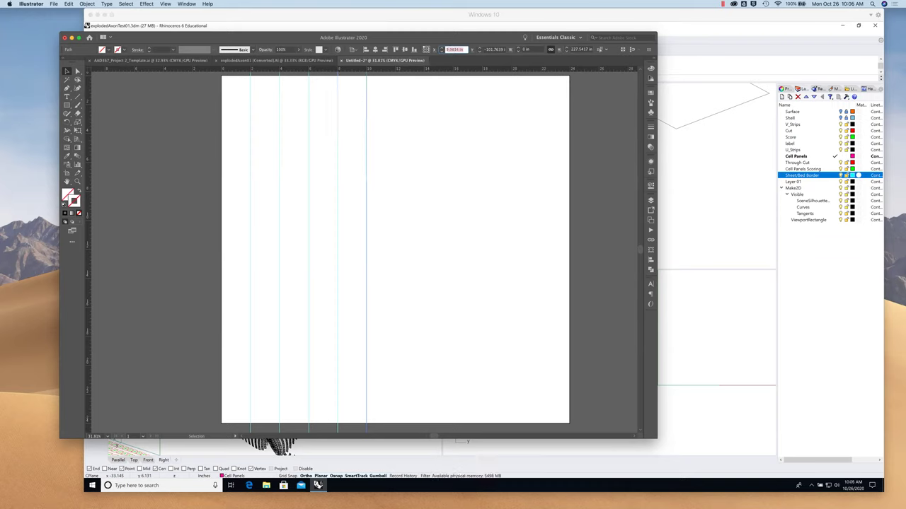
pyautogui.write('10')
pyautogui.press('Return')
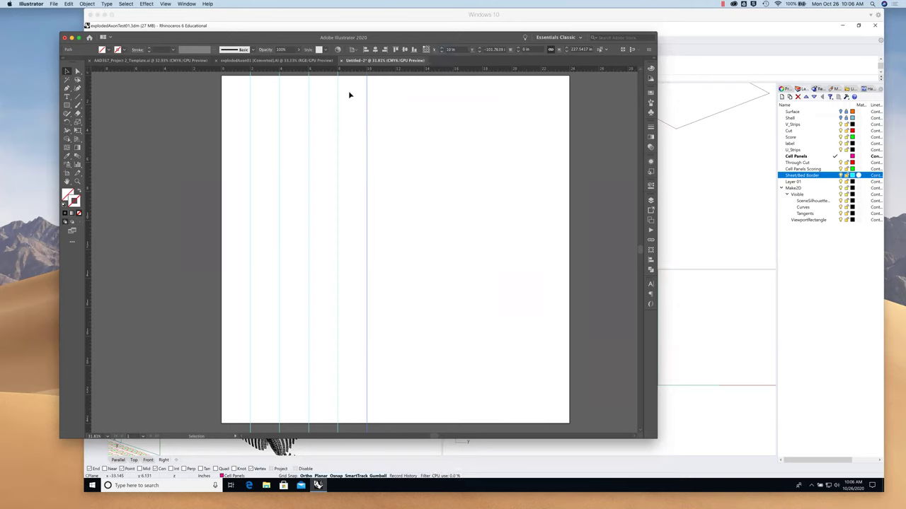
# Add a sixth vertical guide and set its X position to 12 in.
pyautogui.click(405, 121)
pyautogui.moveTo(88, 191); pyautogui.dragTo(394, 156)
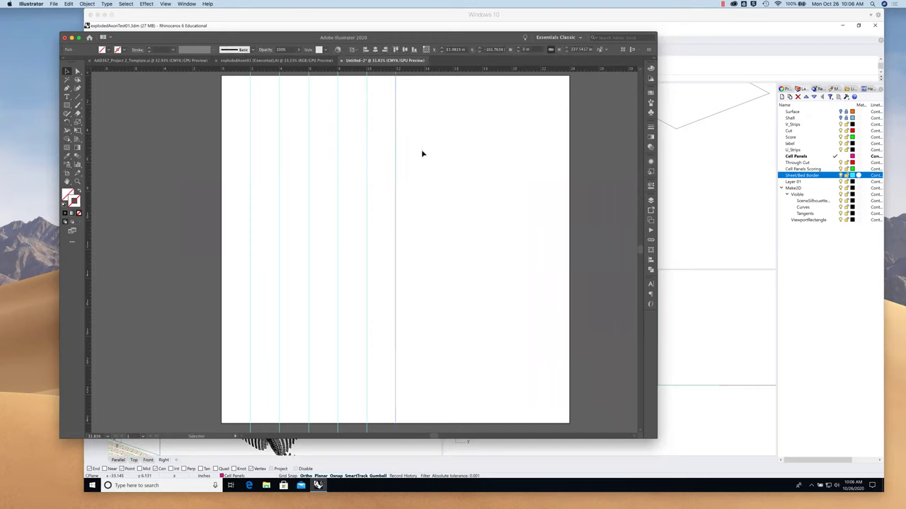
pyautogui.click(450, 50)
pyautogui.write('12')
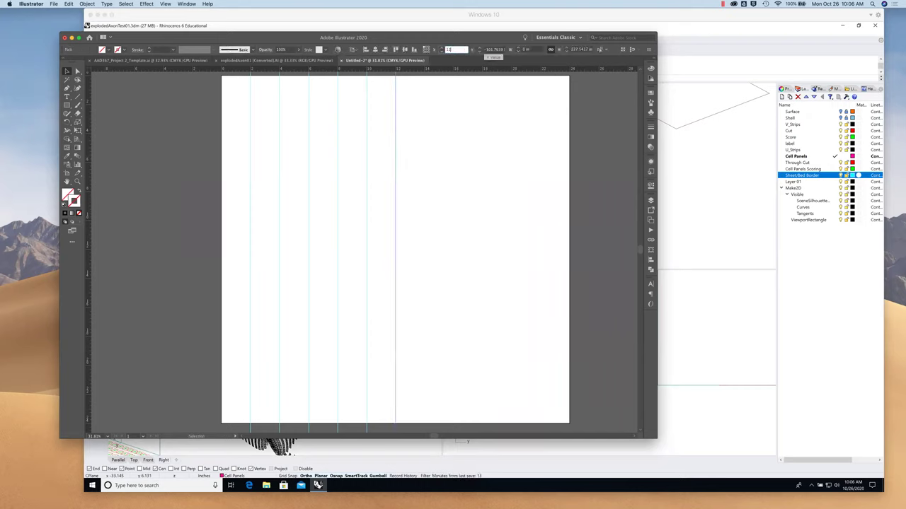
pyautogui.press('Return')
# Add two more vertical guides and set their X positions to 14 in and 16 in.
pyautogui.moveTo(395, 198); pyautogui.dragTo(424, 189)
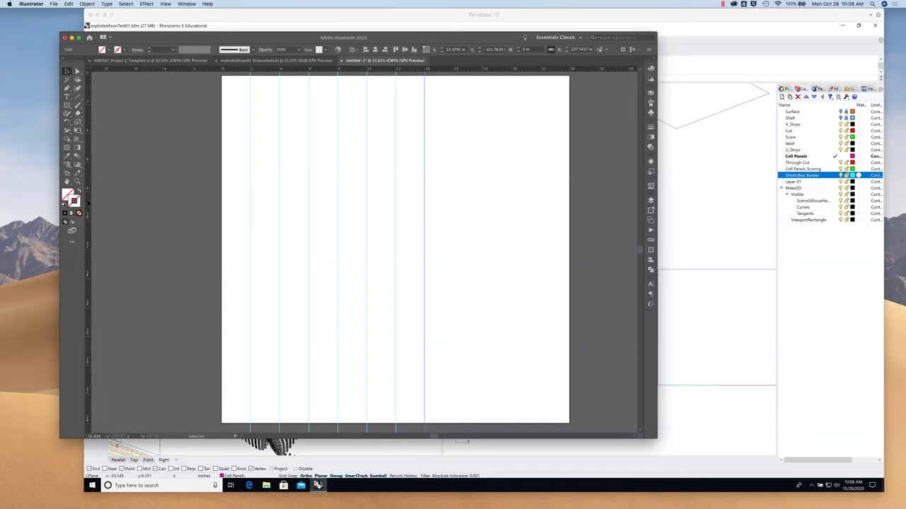
pyautogui.moveTo(90, 202); pyautogui.dragTo(455, 178)
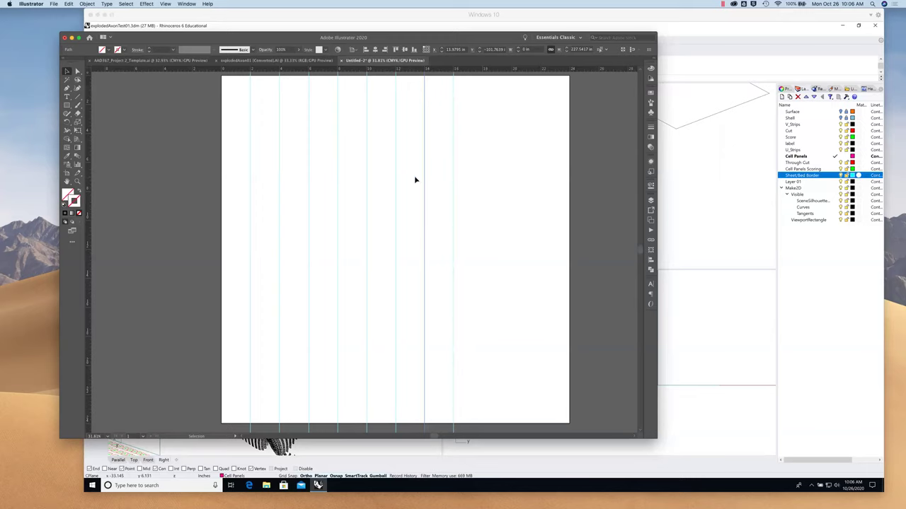
pyautogui.doubleClick(460, 49)
pyautogui.write('14')
pyautogui.press('Return')
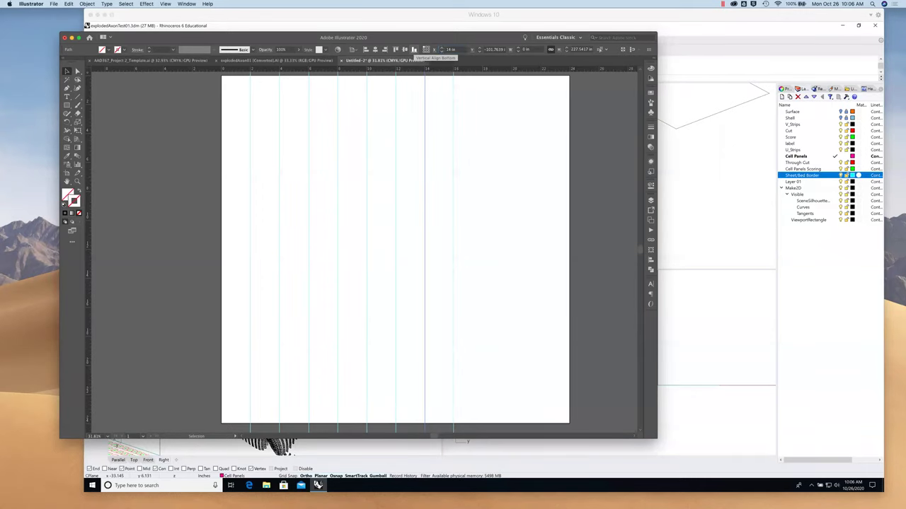
pyautogui.click(453, 102)
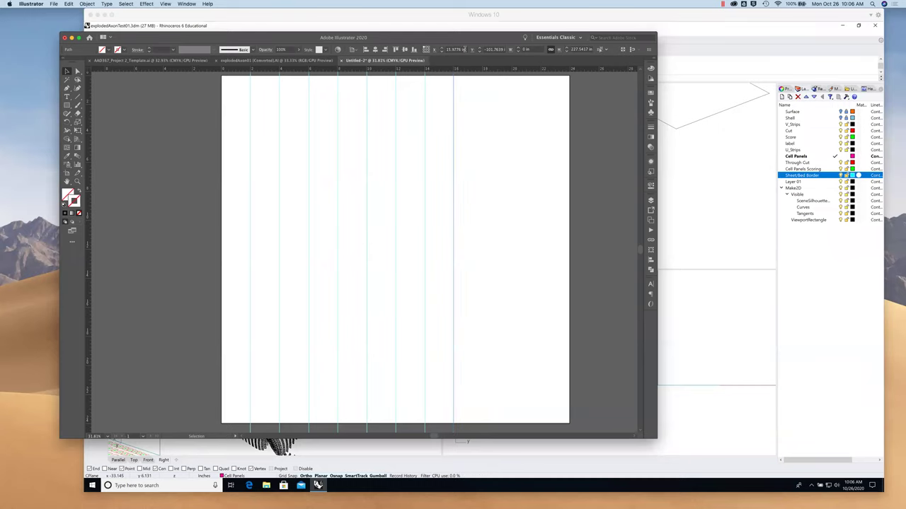
pyautogui.doubleClick(457, 49)
pyautogui.write('16')
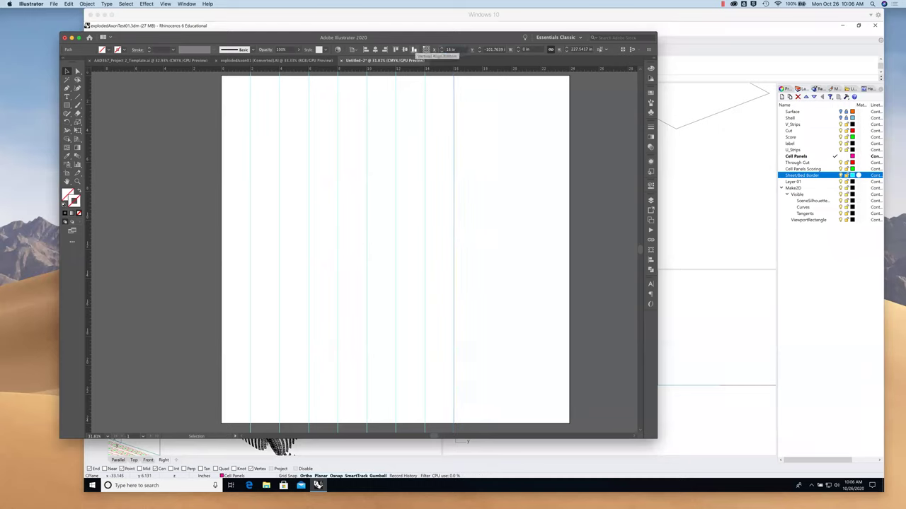
pyautogui.press('Return')
# Add three vertical guides at about 18, 20 and 22 in across the rest of the artboard.
pyautogui.click(497, 115)
pyautogui.moveTo(88, 173); pyautogui.dragTo(483, 148)
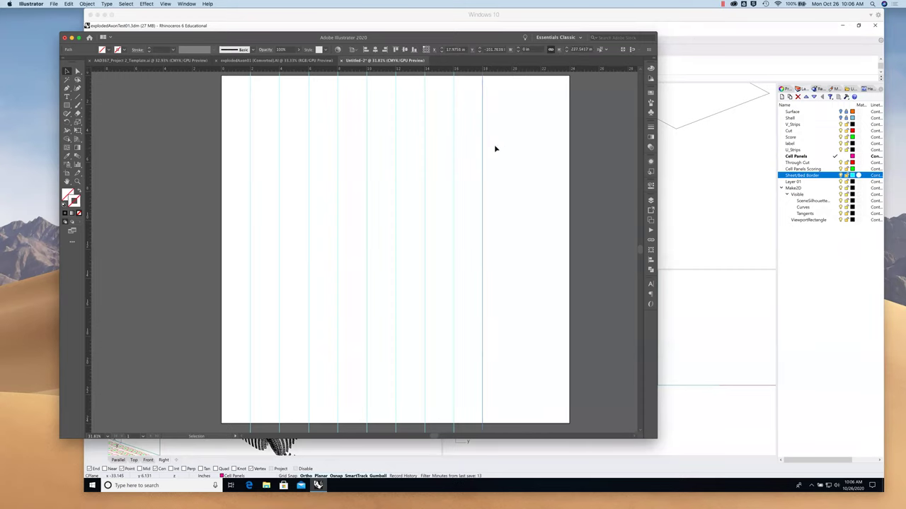
pyautogui.click(138, 164)
pyautogui.moveTo(89, 177); pyautogui.dragTo(540, 163)
# Set the X position of the outermost vertical guide to 22 in and the one before it to 20 in.
pyautogui.click(453, 48)
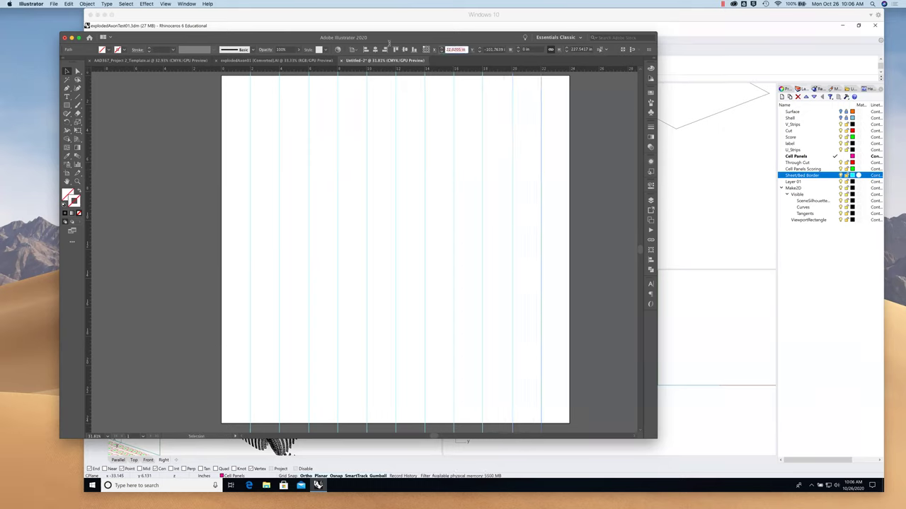
pyautogui.write('22')
pyautogui.press('Return')
pyautogui.click(513, 119)
pyautogui.click(453, 49)
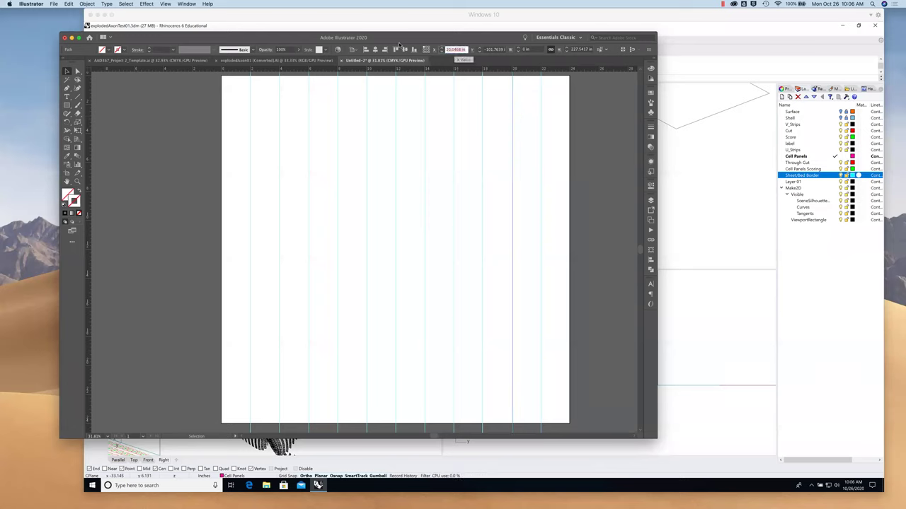
pyautogui.write('20')
pyautogui.press('Return')
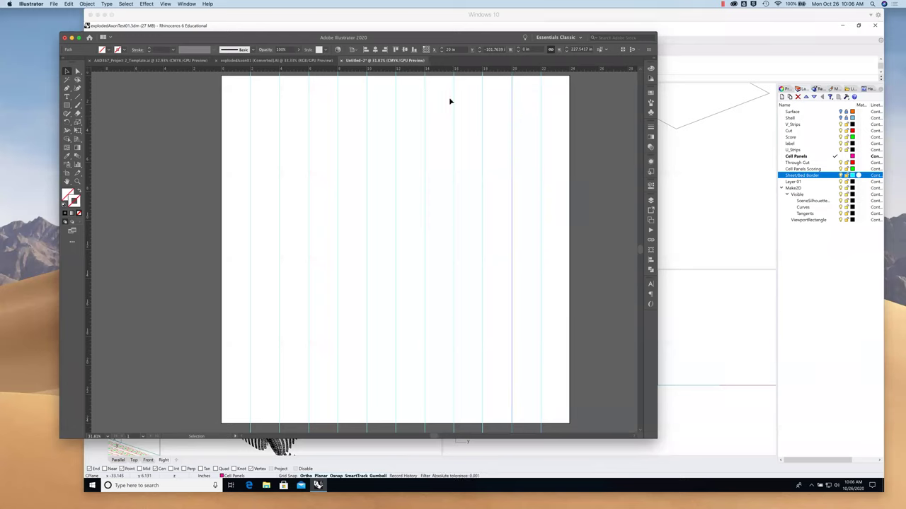
# Set the X position of the vertical guide between 16 and 20 in to 18 in and deselect it.
pyautogui.click(483, 101)
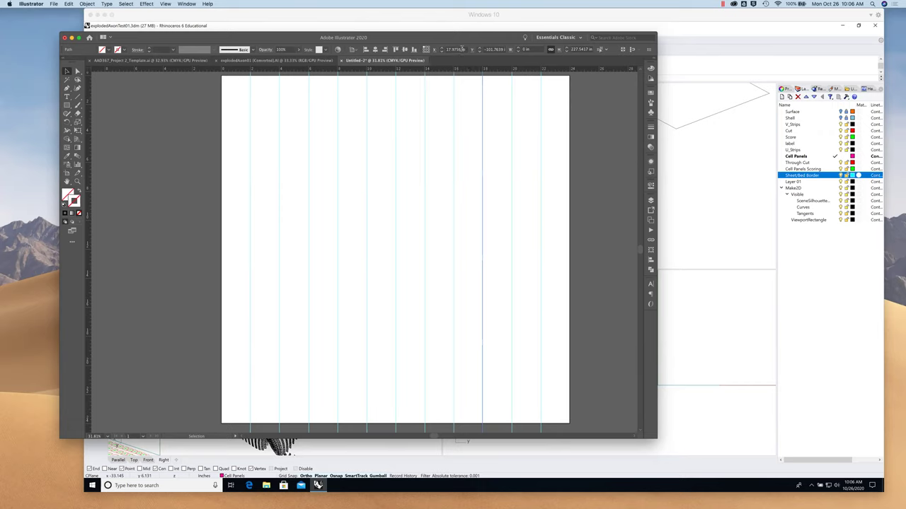
pyautogui.click(455, 49)
pyautogui.write('18')
pyautogui.press('Return')
pyautogui.click(181, 172)
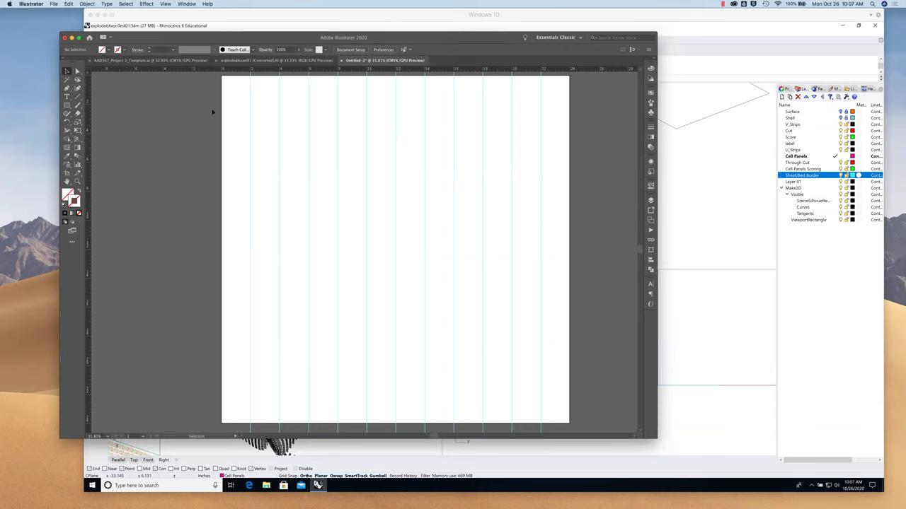
# Add five horizontal guides across the upper part of the artboard at about 2, 4, 6, 8 and 10 in.
pyautogui.moveTo(206, 94); pyautogui.dragTo(205, 104)
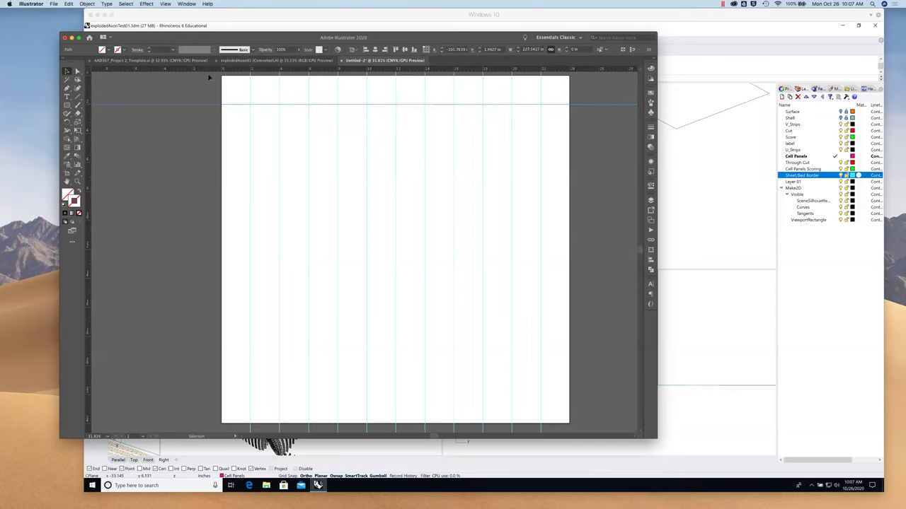
pyautogui.moveTo(208, 70); pyautogui.dragTo(211, 163)
pyautogui.moveTo(242, 70); pyautogui.dragTo(243, 191)
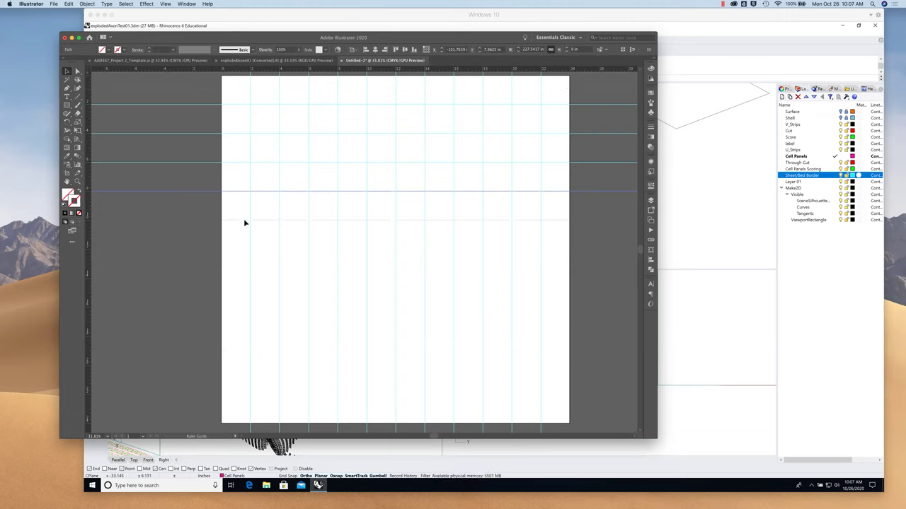
pyautogui.moveTo(242, 223); pyautogui.dragTo(245, 221)
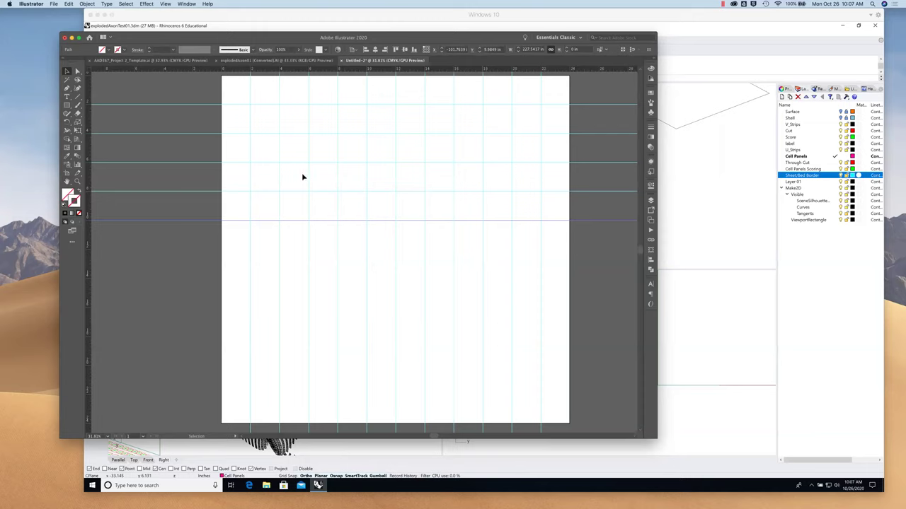
# Add three more horizontal guides at about 12, 14 and 16 in down the artboard.
pyautogui.moveTo(246, 73); pyautogui.dragTo(239, 249)
pyautogui.click(238, 239)
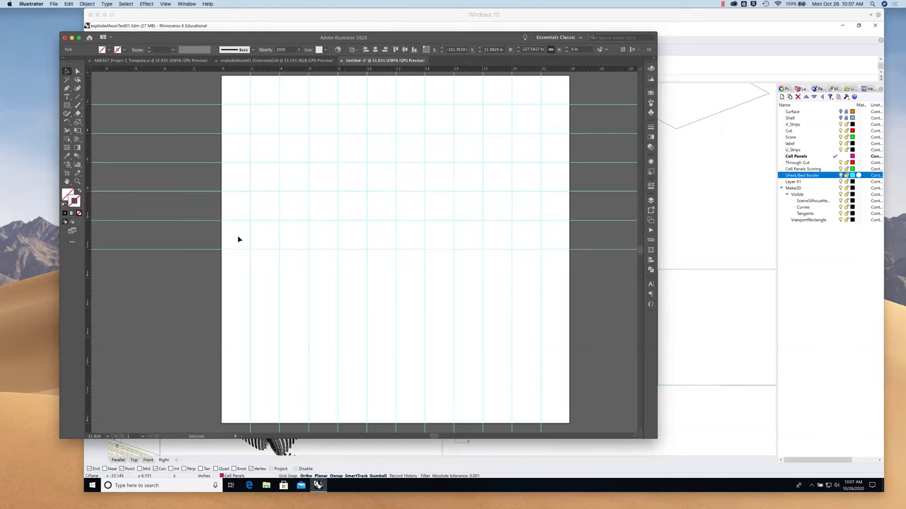
pyautogui.moveTo(269, 72); pyautogui.dragTo(266, 278)
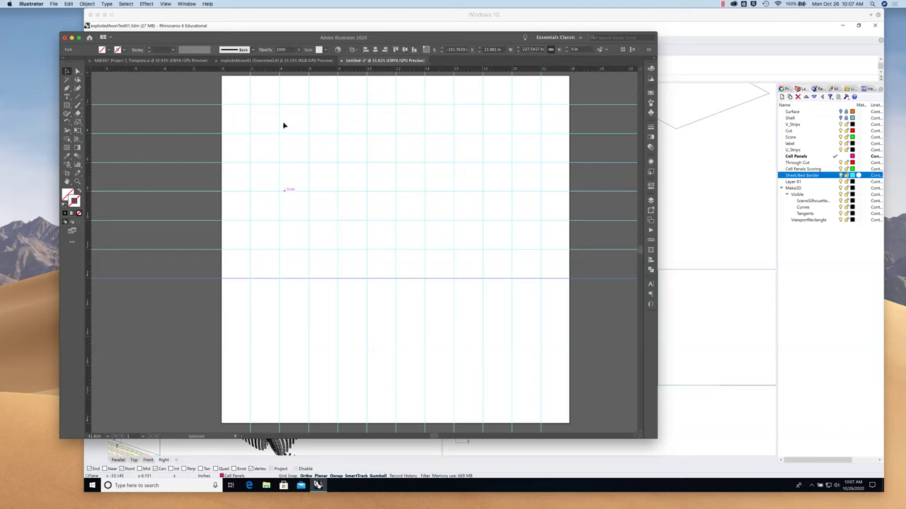
pyautogui.moveTo(296, 72); pyautogui.dragTo(296, 308)
pyautogui.click(294, 233)
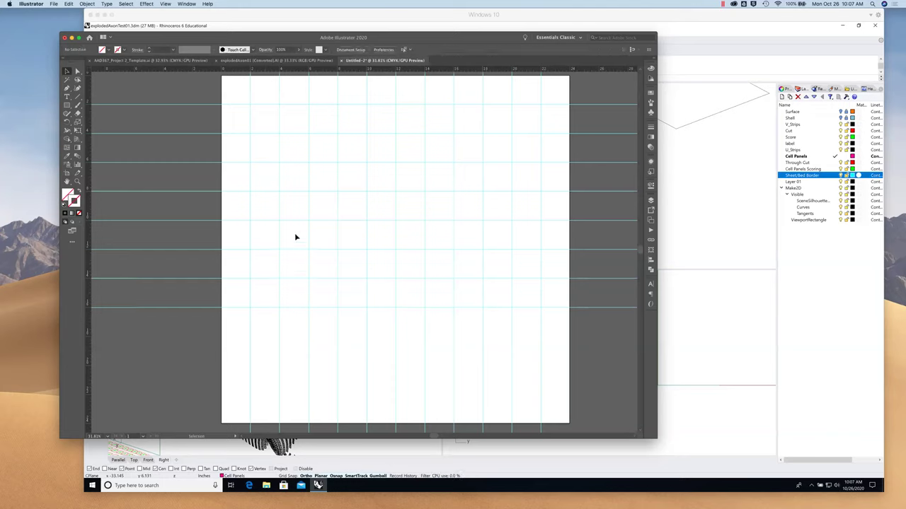
# Complete the grid with horizontal guides at about 18, 20 and 22 in near the artboard's lower edge.
pyautogui.moveTo(300, 74); pyautogui.dragTo(304, 337)
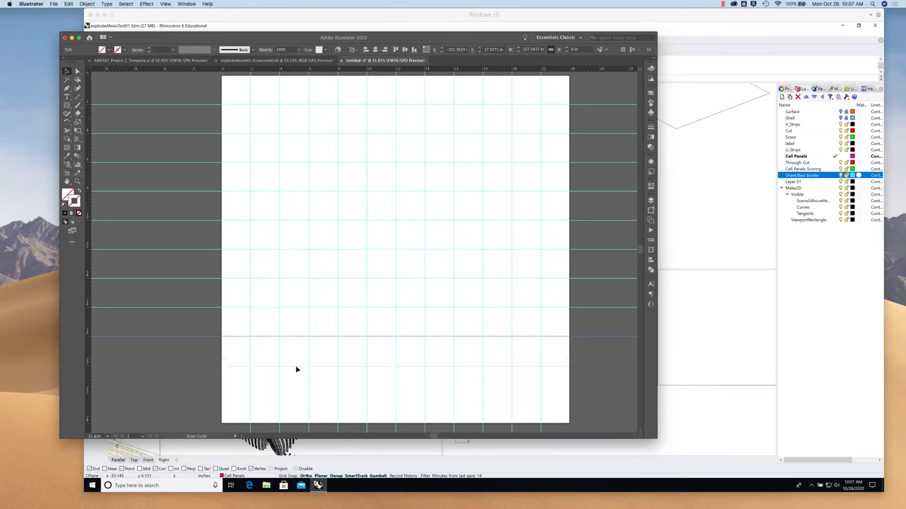
pyautogui.press('super+d')
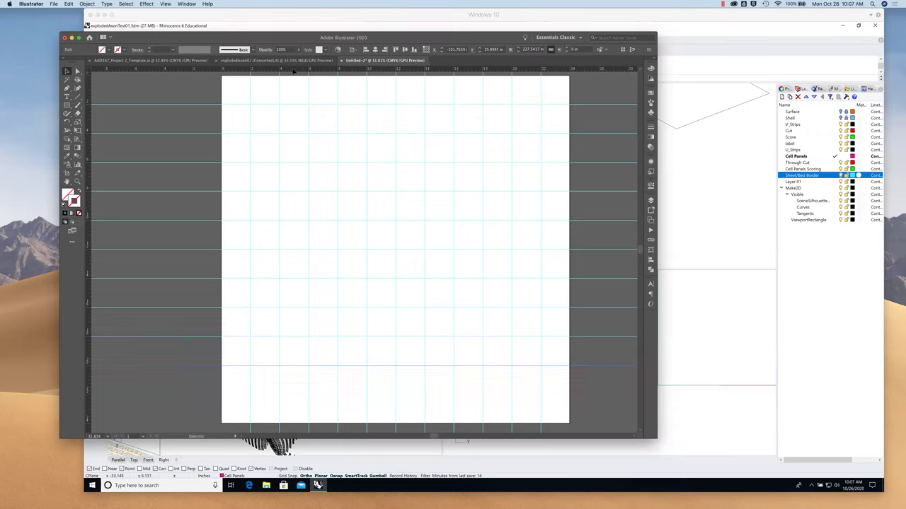
pyautogui.moveTo(293, 70); pyautogui.dragTo(296, 397)
pyautogui.click(296, 380)
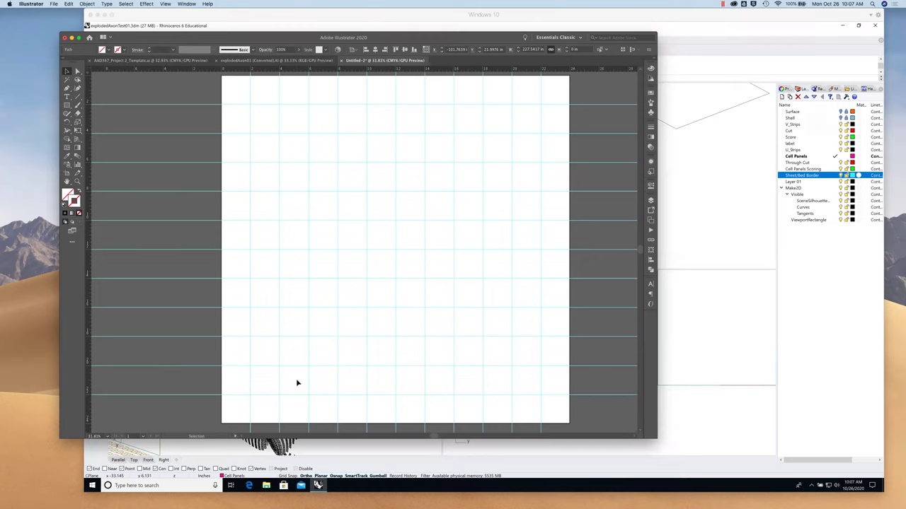
pyautogui.press('super+minus')
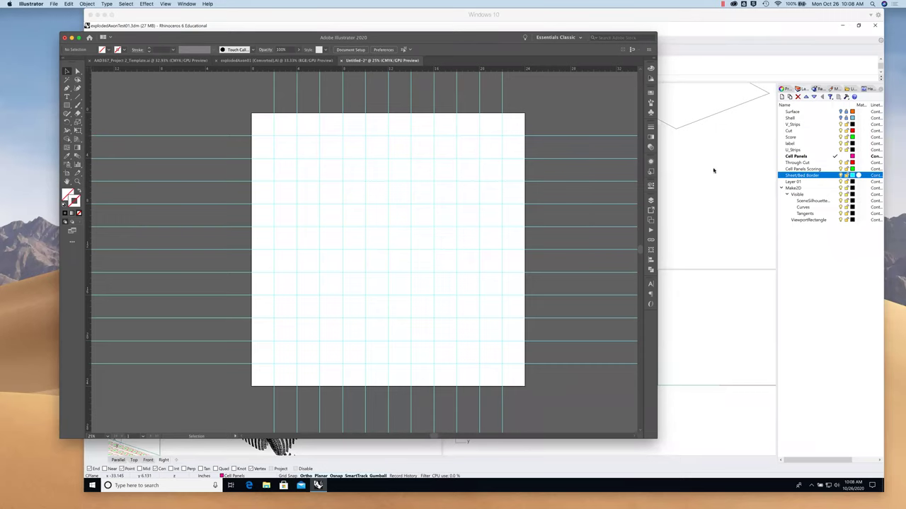
# Look through the Brushes, Color Guide, Stroke, Layers, Transform, Align and Pathfinder settings for the document.
pyautogui.click(651, 94)
pyautogui.click(650, 104)
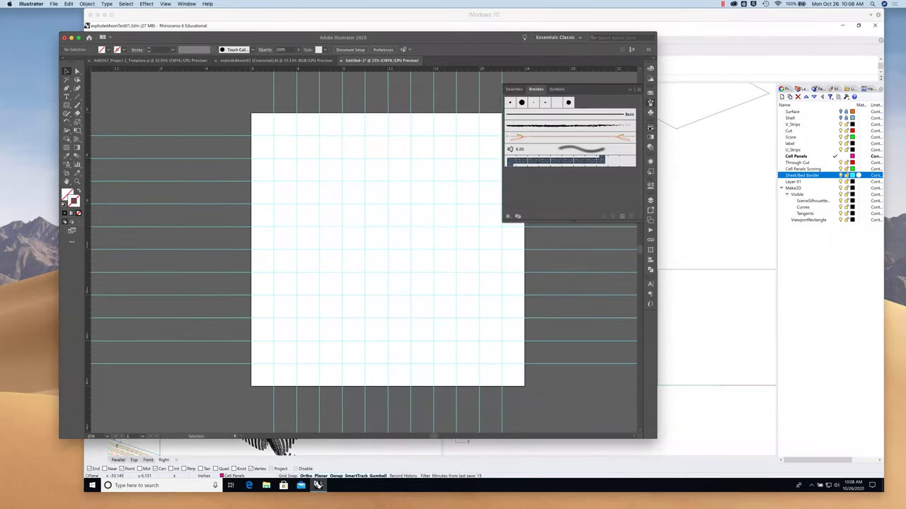
pyautogui.click(650, 126)
pyautogui.click(651, 79)
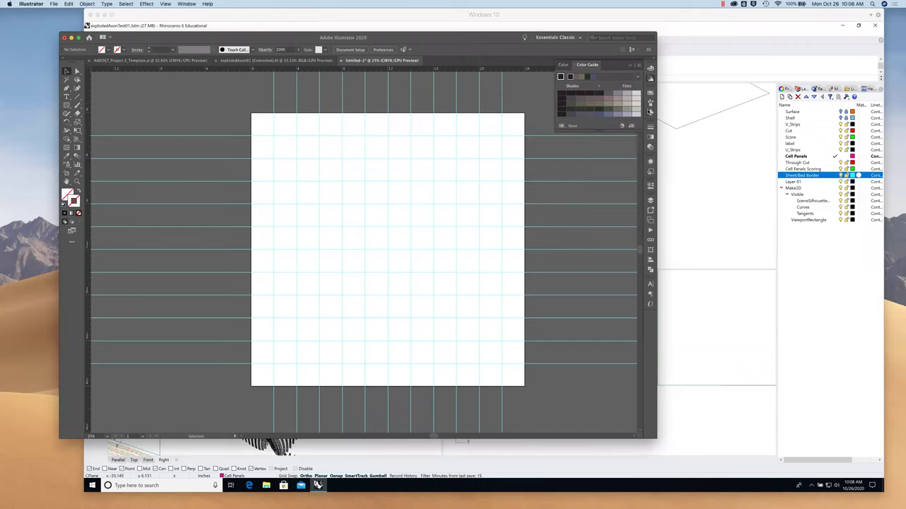
pyautogui.click(650, 92)
pyautogui.click(651, 135)
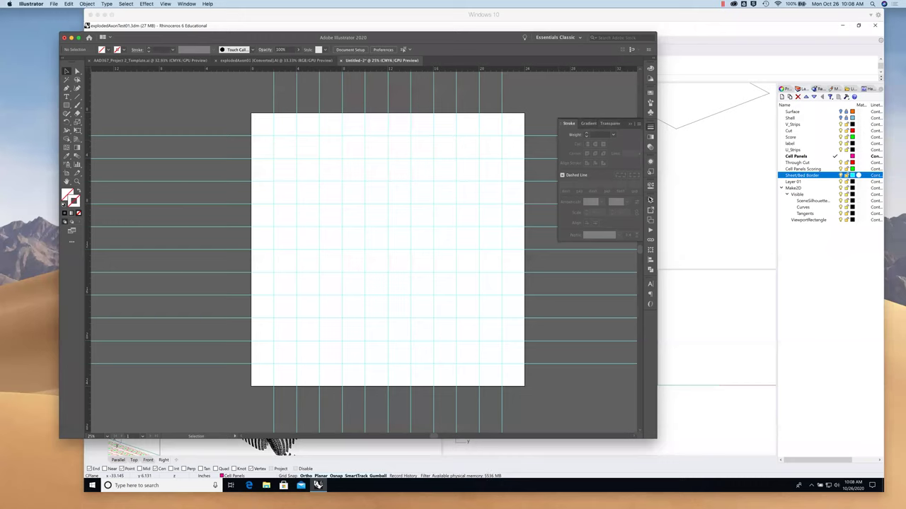
pyautogui.click(651, 200)
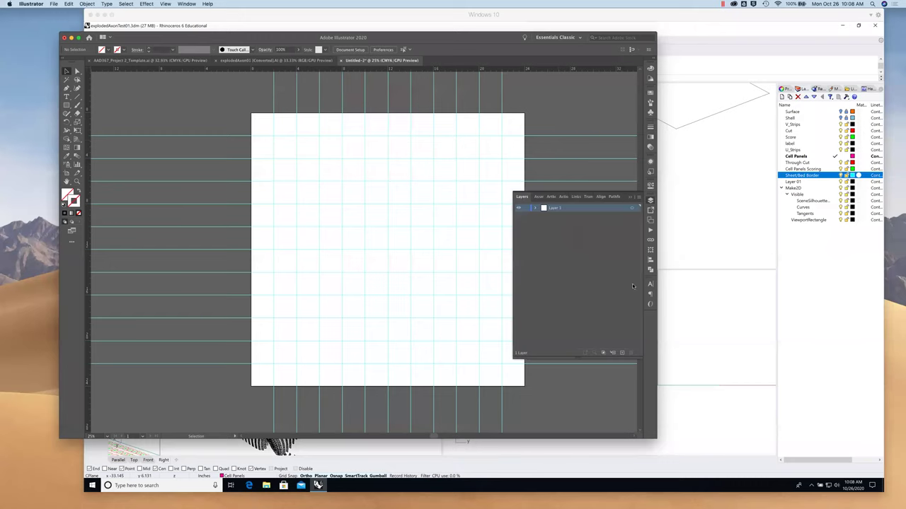
pyautogui.click(651, 251)
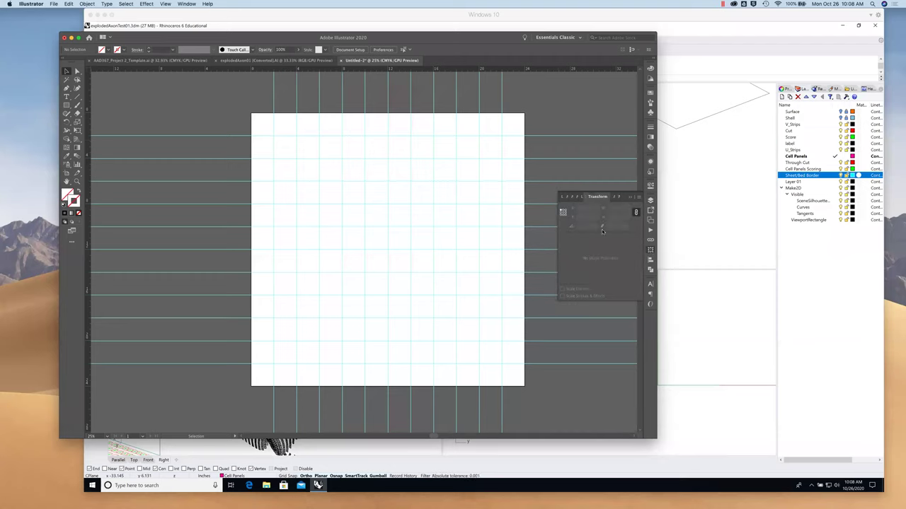
pyautogui.click(651, 260)
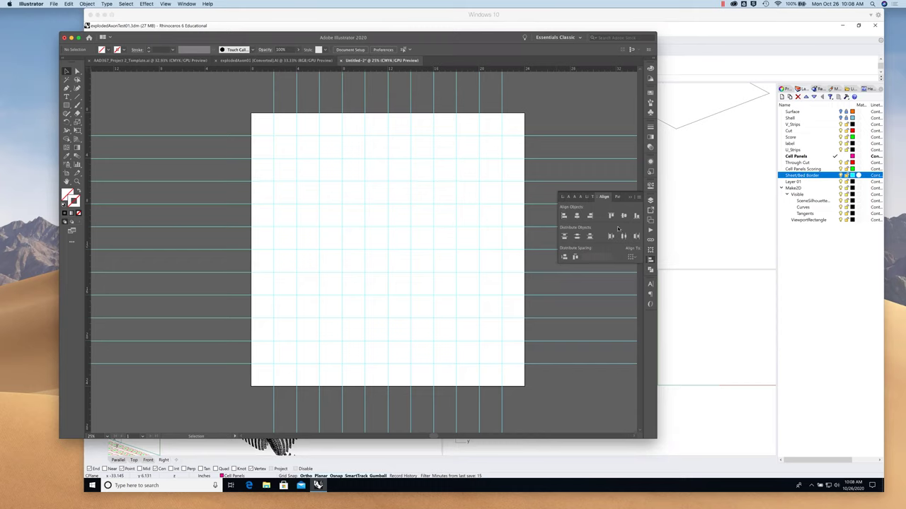
pyautogui.click(650, 269)
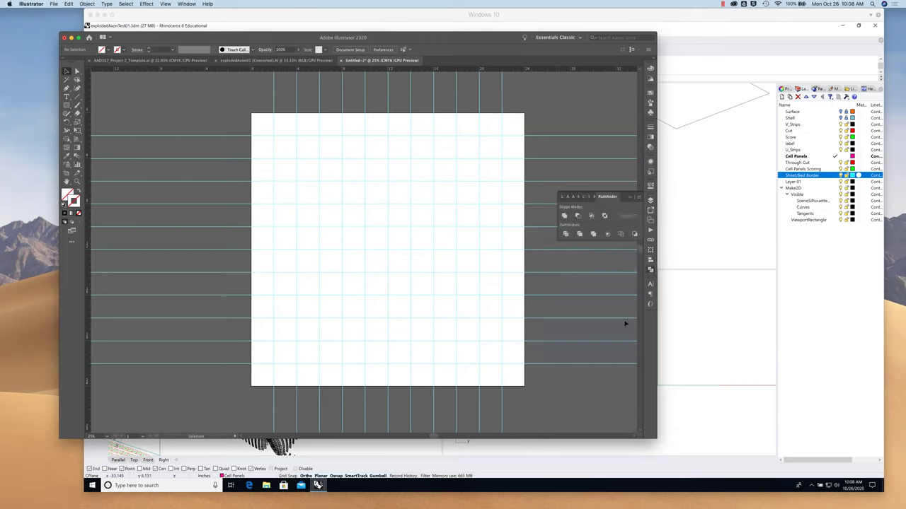
pyautogui.click(650, 200)
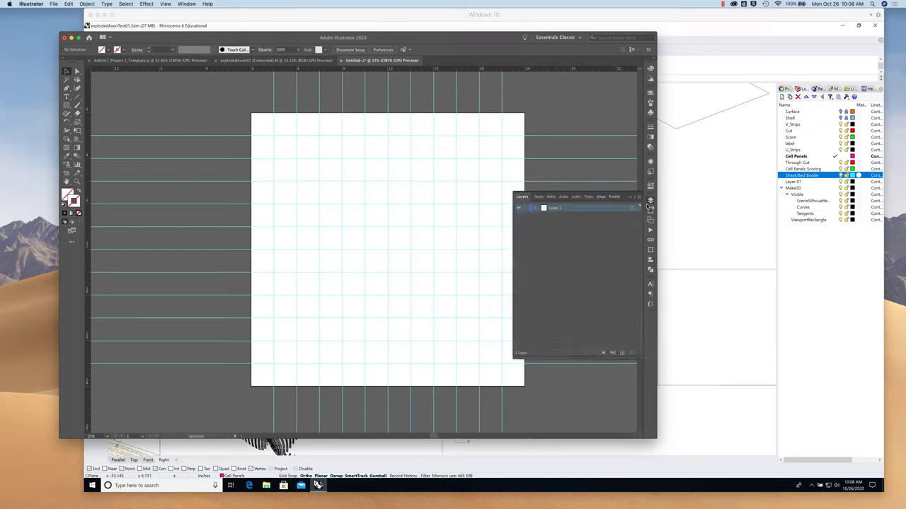
pyautogui.click(577, 182)
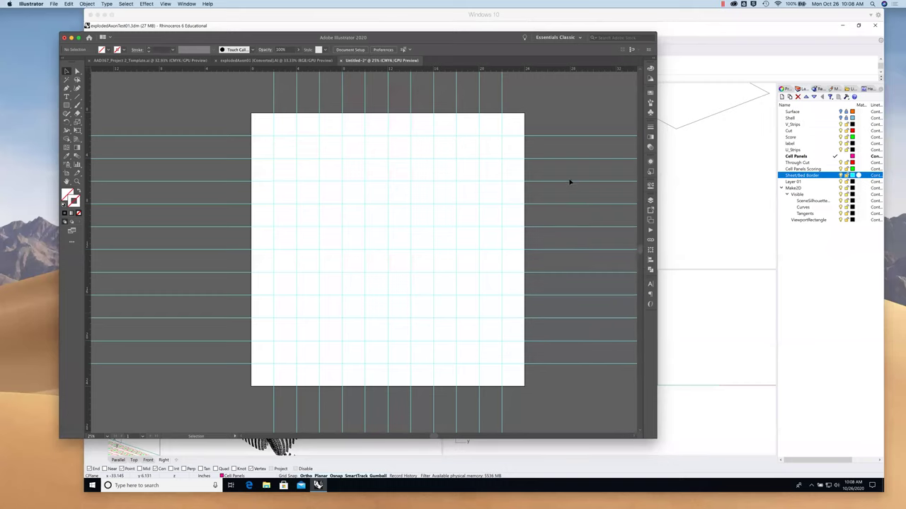
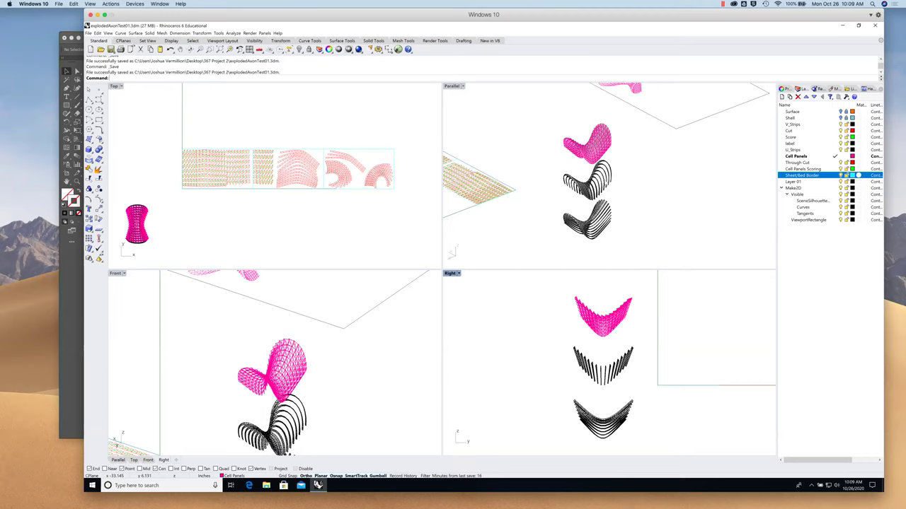
# Switch to Illustrator and compare the exported explodedAxon01 drawing, the AAD367_Project 2_Template layout and the untitled guide-grid document.
pyautogui.click(73, 296)
pyautogui.click(276, 61)
pyautogui.click(138, 60)
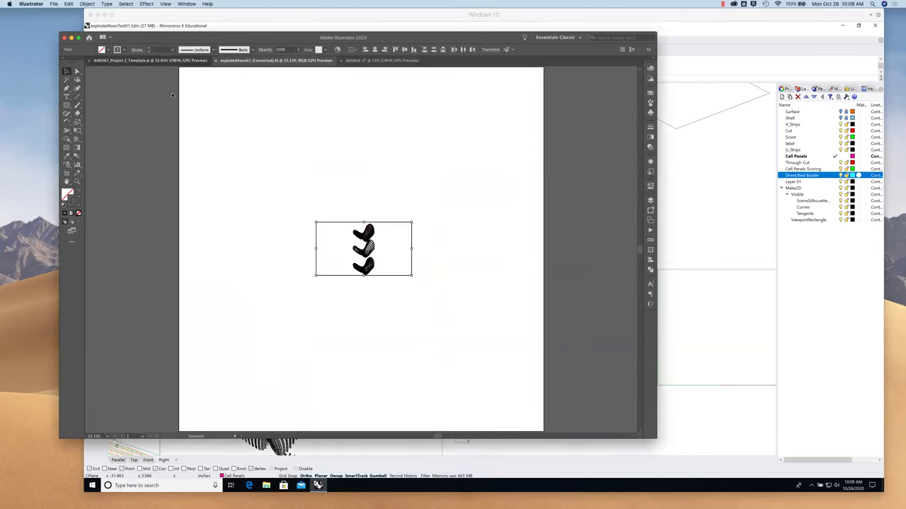
pyautogui.press('super+minus')
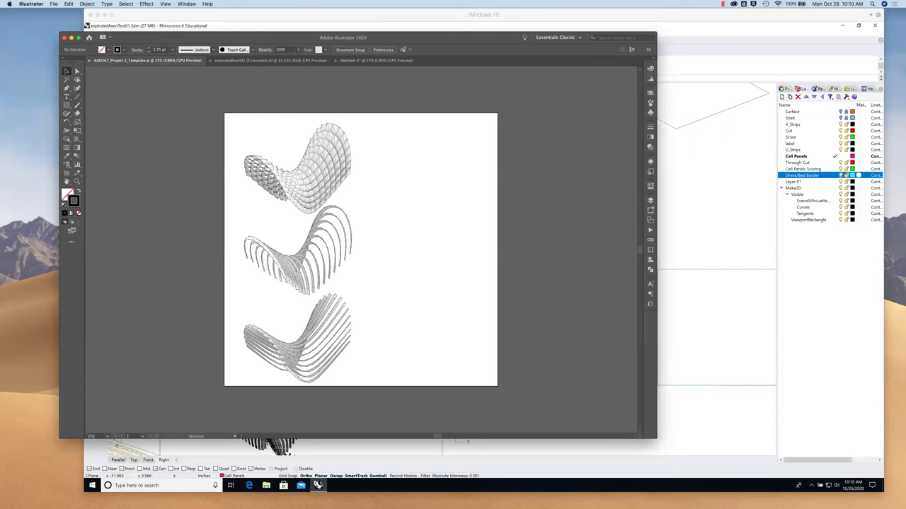
pyautogui.click(285, 61)
pyautogui.click(364, 61)
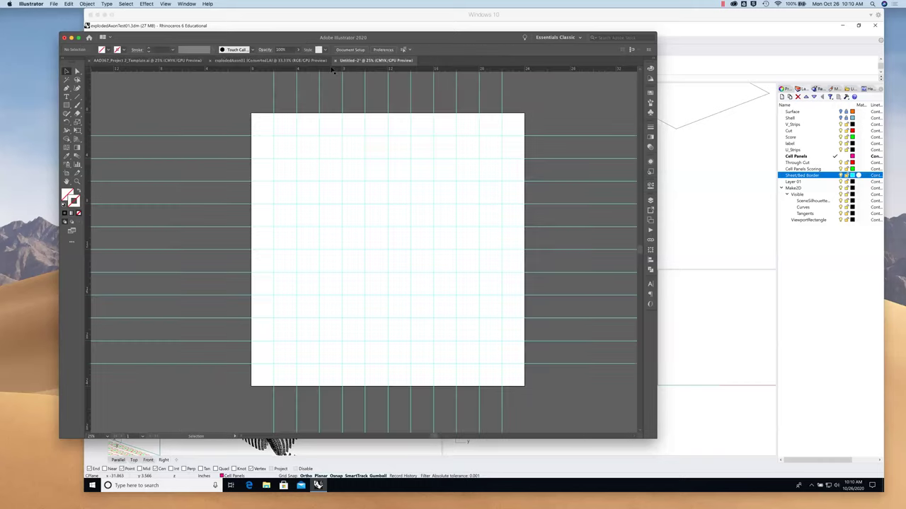
pyautogui.click(264, 61)
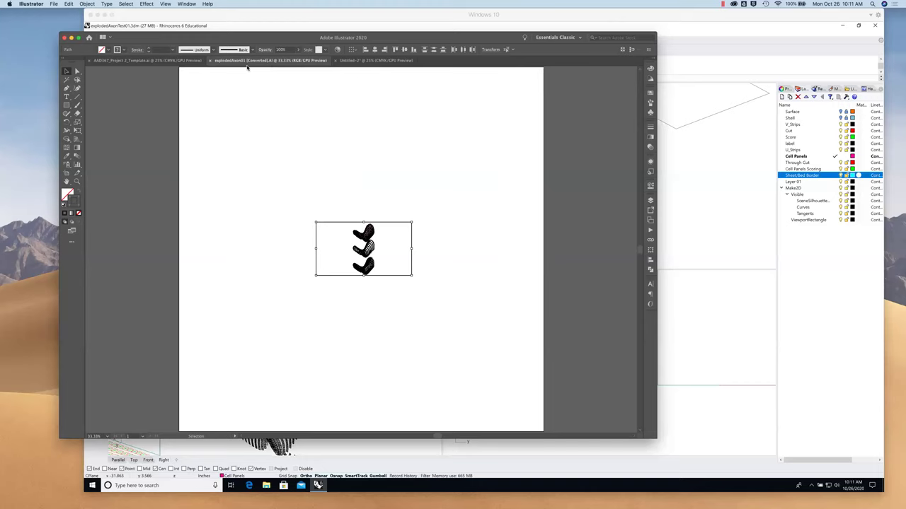
pyautogui.click(158, 61)
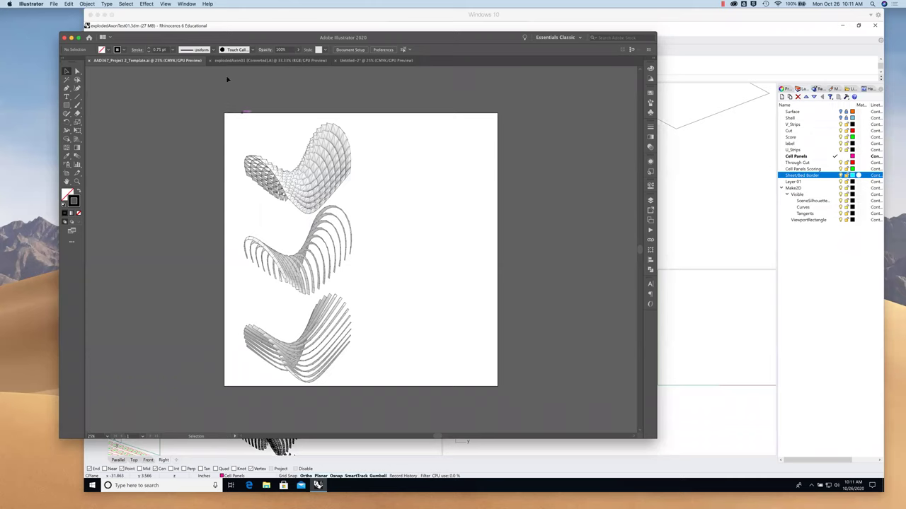
# Switch to Rhino, reopen explodedAxonTest01.3dm and launch Grasshopper.
pyautogui.press('super+Tab')
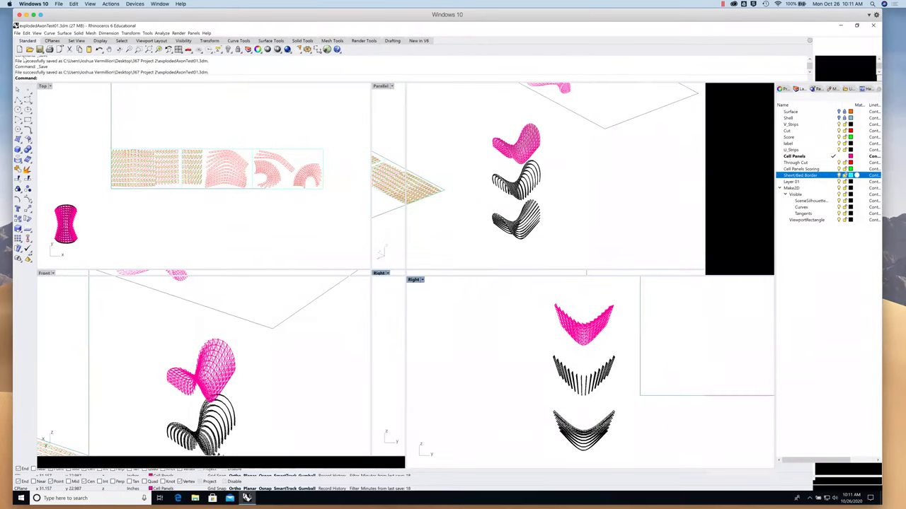
pyautogui.click(17, 34)
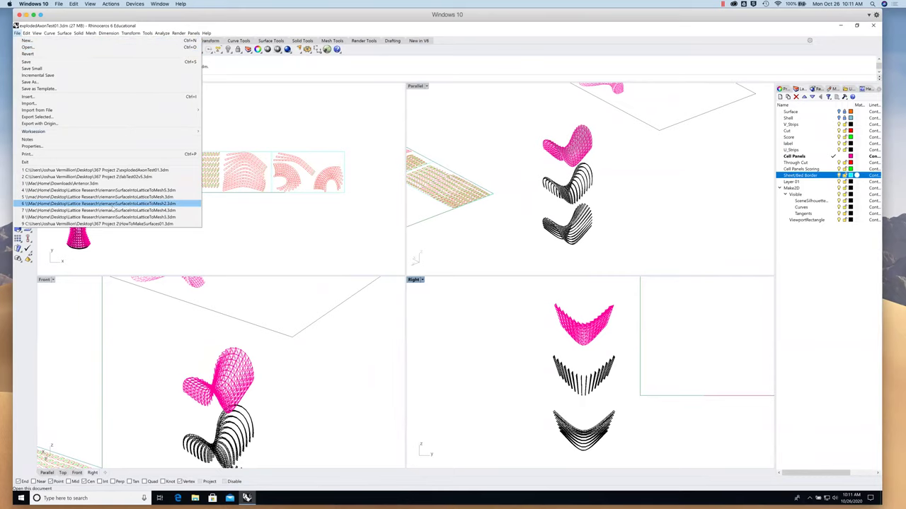
pyautogui.click(113, 171)
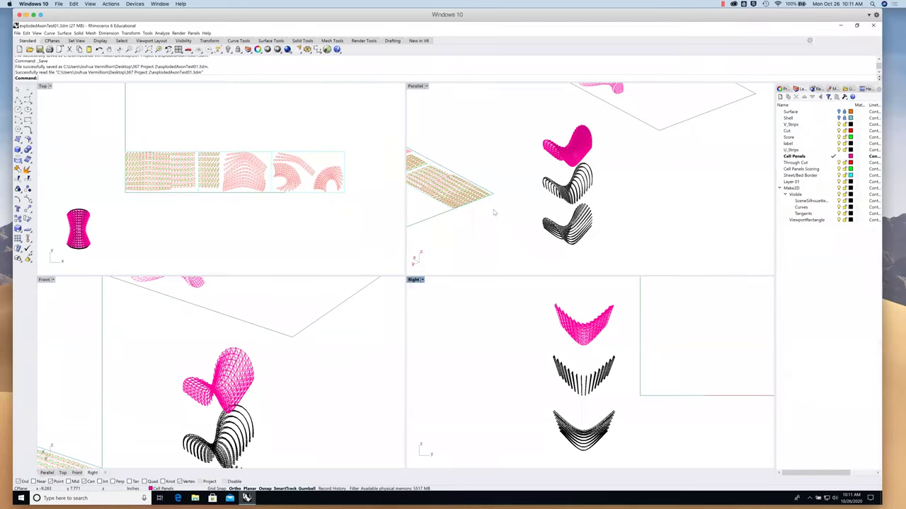
pyautogui.write('Grasshopper')
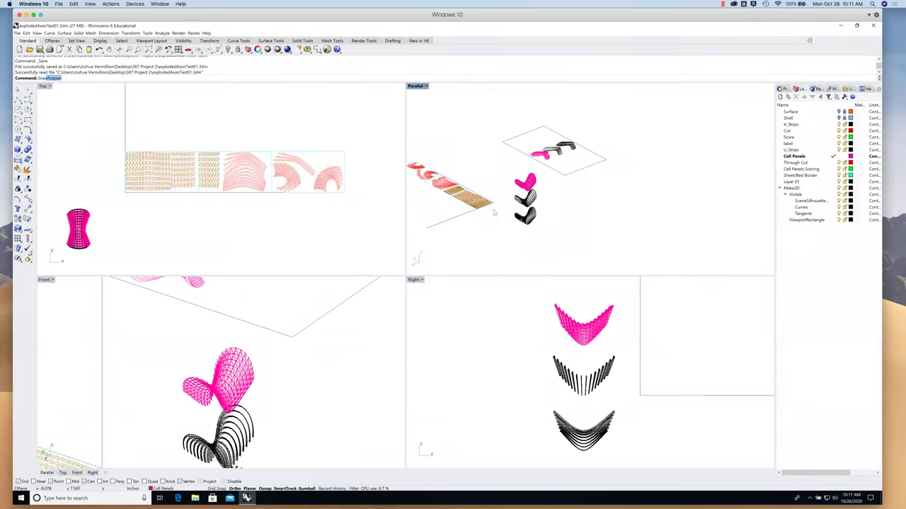
pyautogui.press('Return')
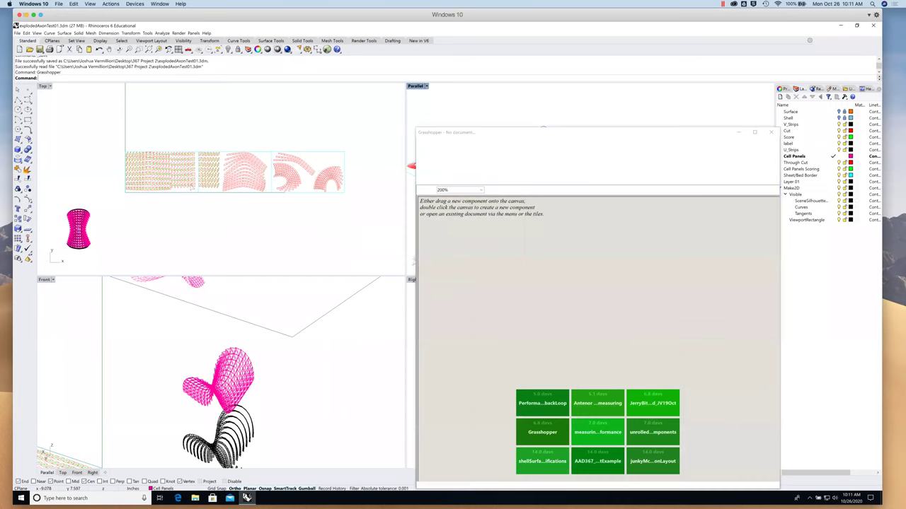
# Open the recent fabTest02v5.3dm model in Rhino and the recent AAD367_Project 2_FabricationLayoutExample definition in Grasshopper.
pyautogui.click(17, 33)
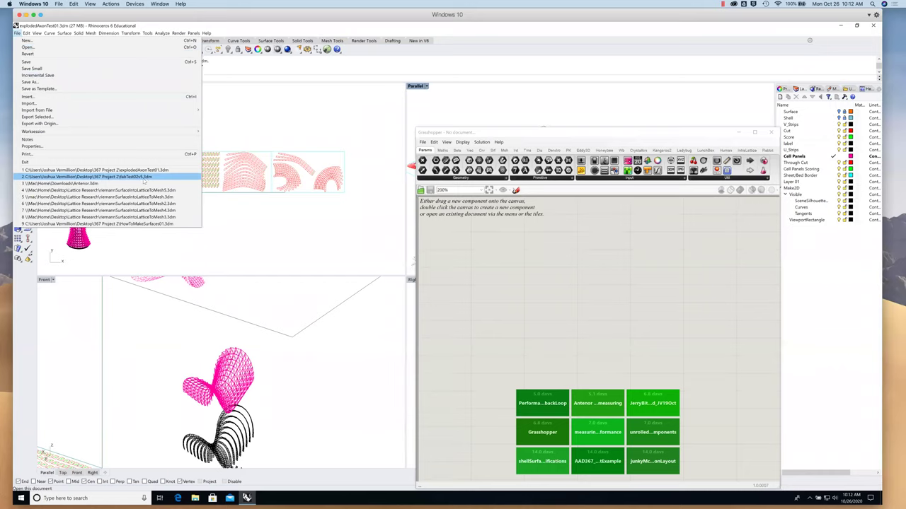
pyautogui.click(129, 178)
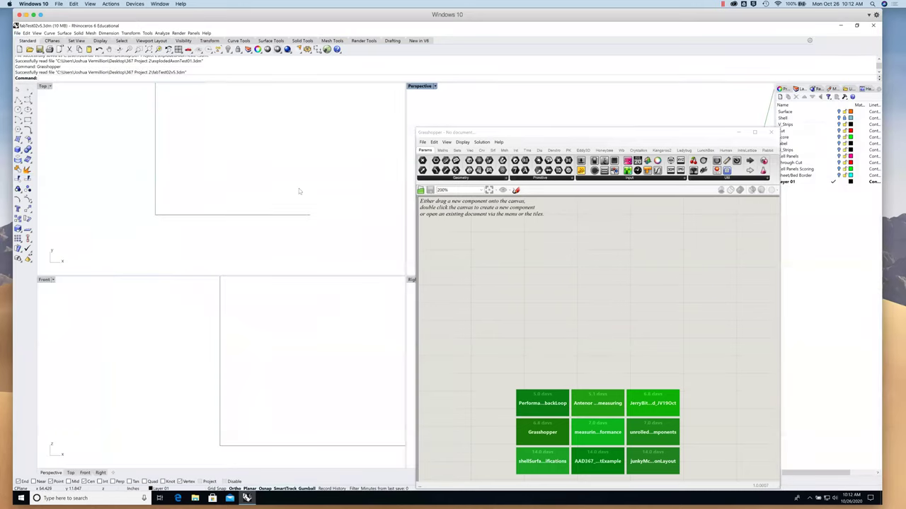
pyautogui.click(423, 143)
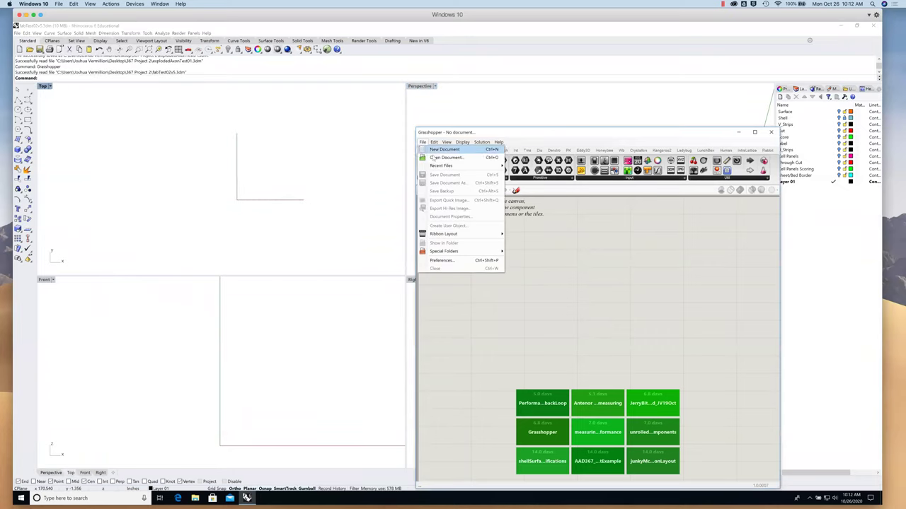
pyautogui.moveTo(442, 166)
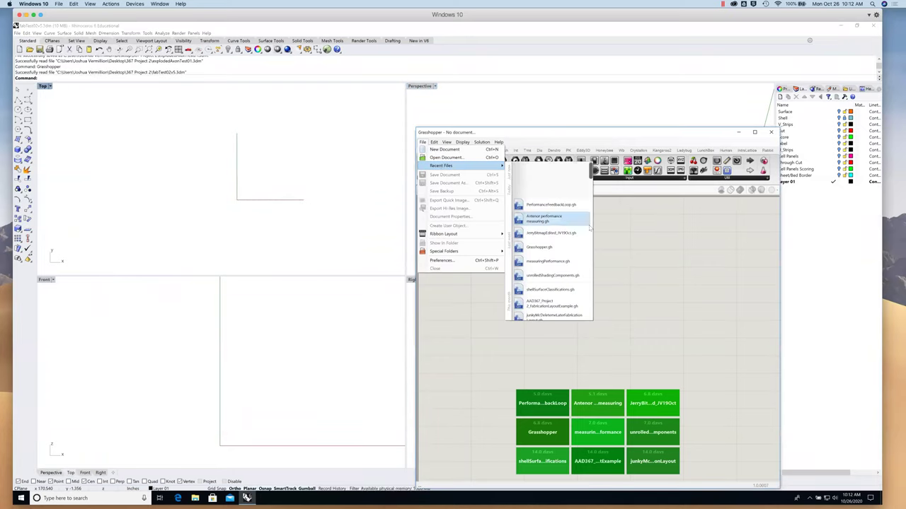
pyautogui.moveTo(588, 229)
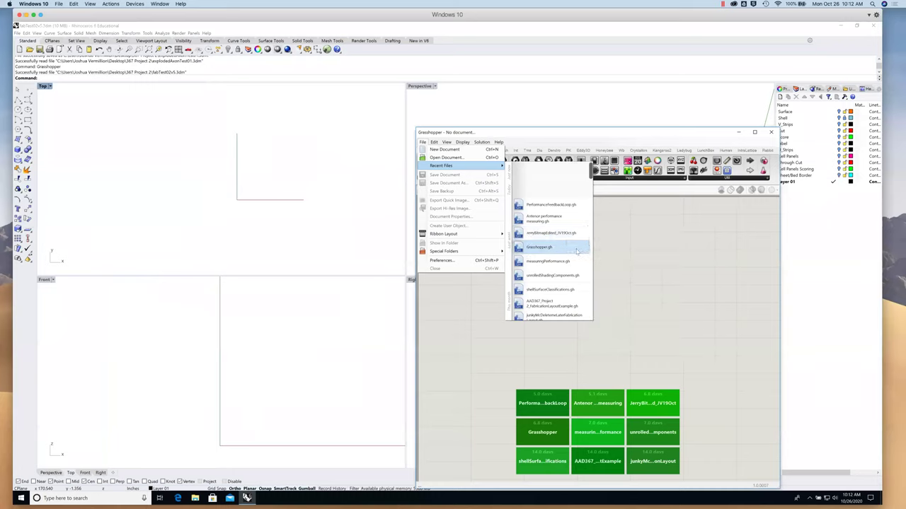
pyautogui.click(559, 305)
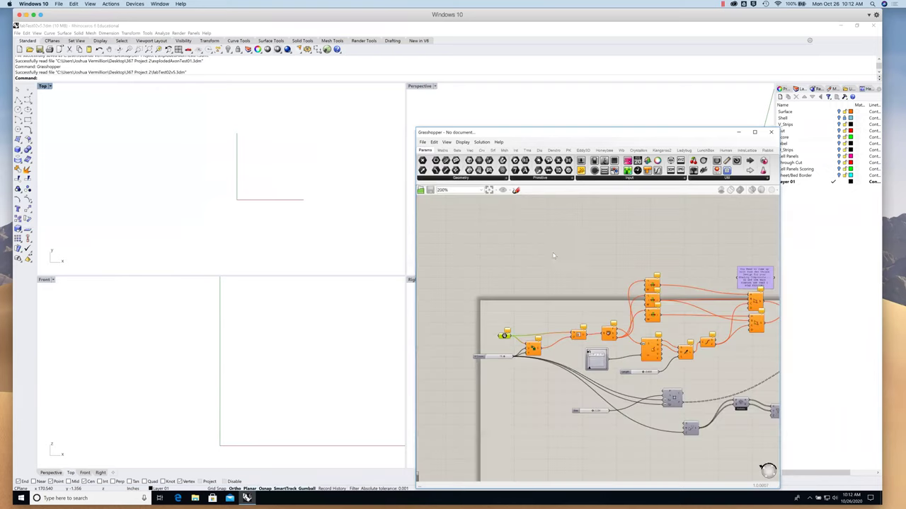
pyautogui.scroll(-2, 601, 247)
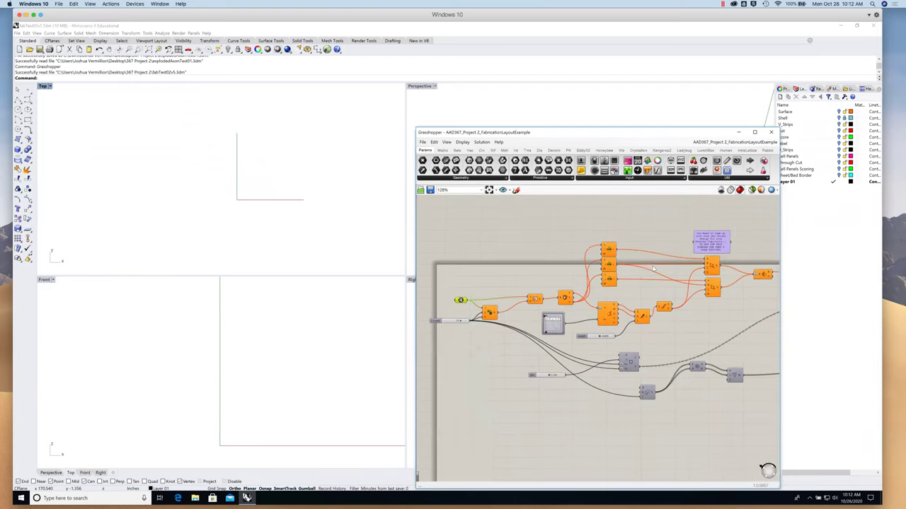
# Turn on the Surface layer, maximize the Perspective view around the curved surface, and move the Grasshopper window beside it.
pyautogui.click(785, 112)
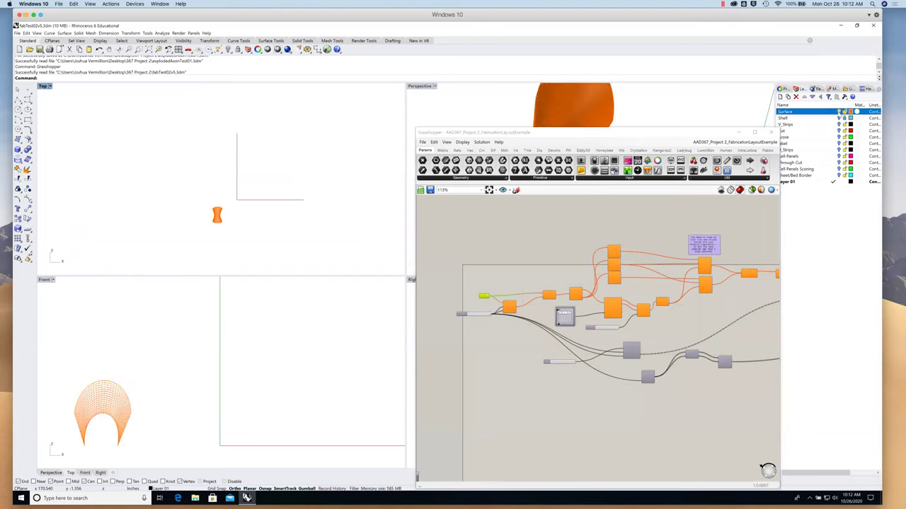
pyautogui.doubleClick(421, 87)
pyautogui.scroll(-3, 282, 256)
pyautogui.moveTo(269, 250); pyautogui.dragTo(268, 254)
pyautogui.click(570, 132)
pyautogui.moveTo(570, 132); pyautogui.dragTo(544, 88)
# Set the input surface parameter at the start of the Grasshopper definition to reference the curved surface in Rhino.
pyautogui.scroll(5, 571, 268)
pyautogui.scroll(-10, 570, 268)
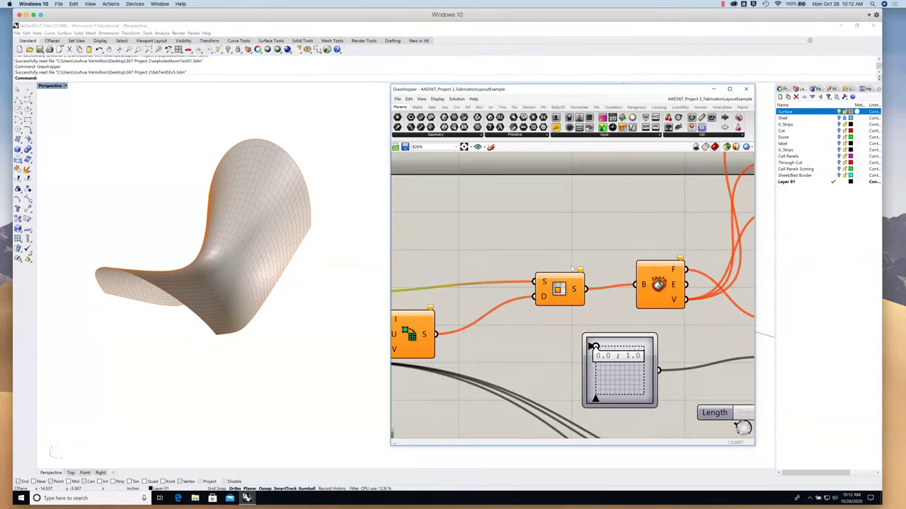
pyautogui.scroll(8, 539, 271)
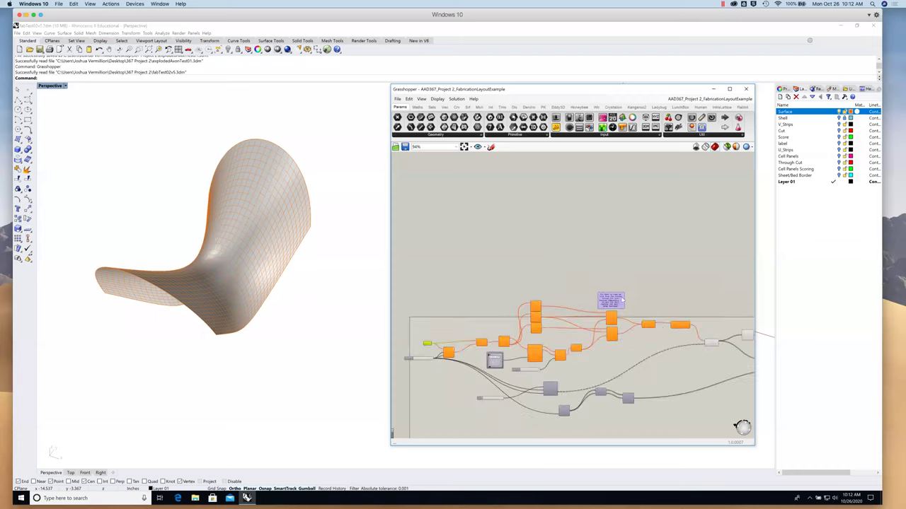
pyautogui.scroll(3, 581, 300)
pyautogui.scroll(1, 654, 304)
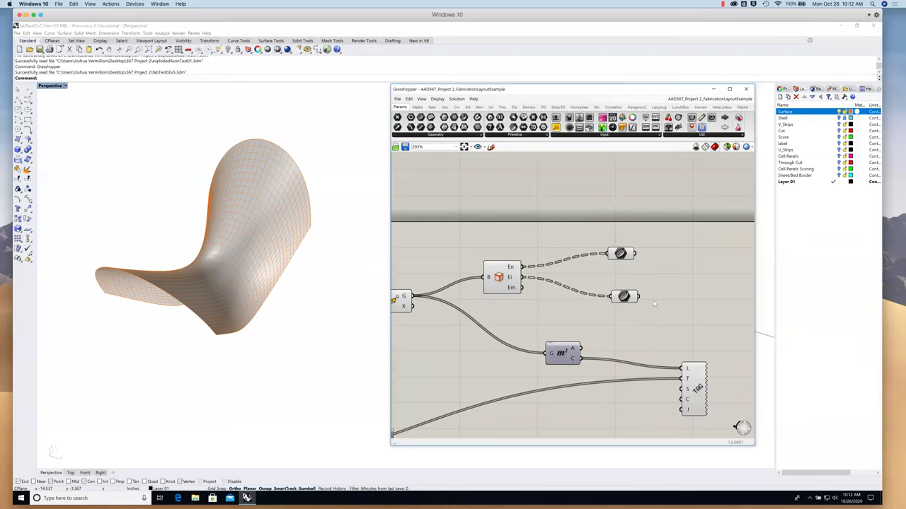
pyautogui.scroll(-8, 601, 297)
pyautogui.scroll(8, 601, 298)
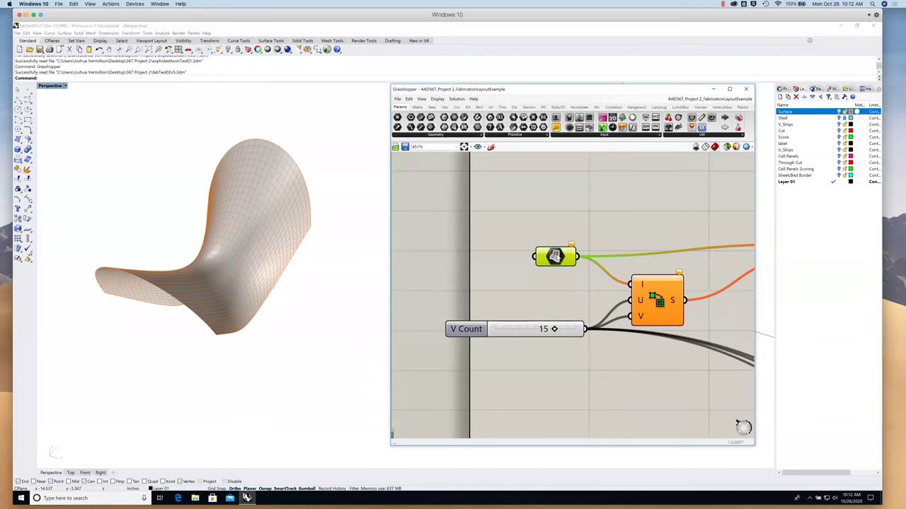
pyautogui.rightClick(556, 256)
pyautogui.click(587, 341)
pyautogui.click(255, 223)
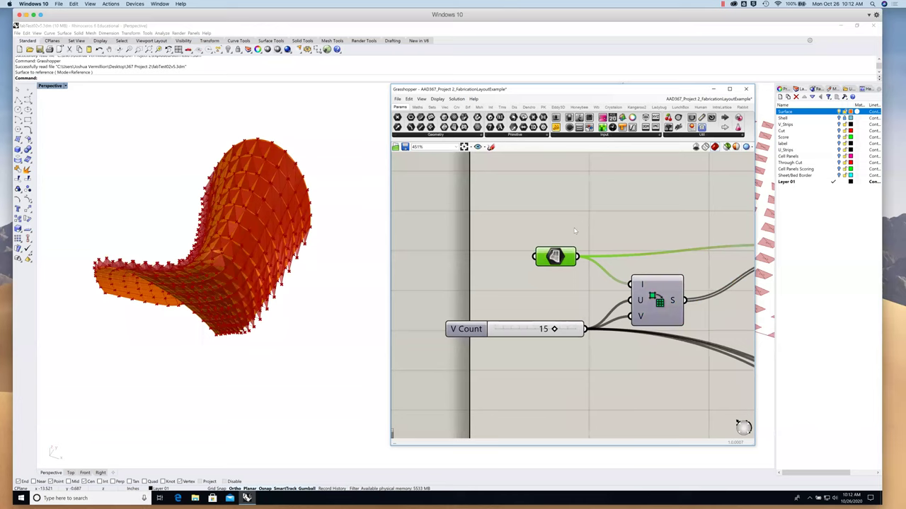
# Examine the definition from the surface input and V Count slider through the component-generating part.
pyautogui.scroll(-4, 594, 276)
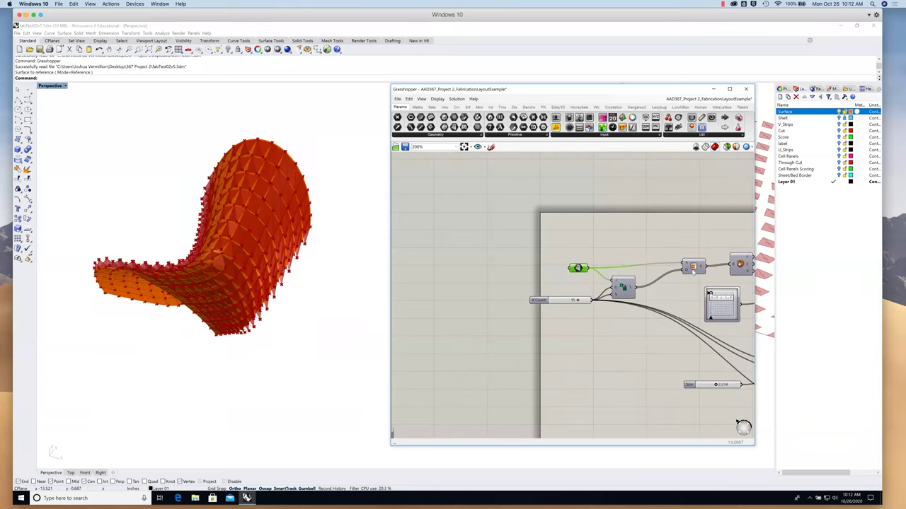
pyautogui.moveTo(692, 272); pyautogui.dragTo(584, 261)
pyautogui.hscroll(5, 635, 294)
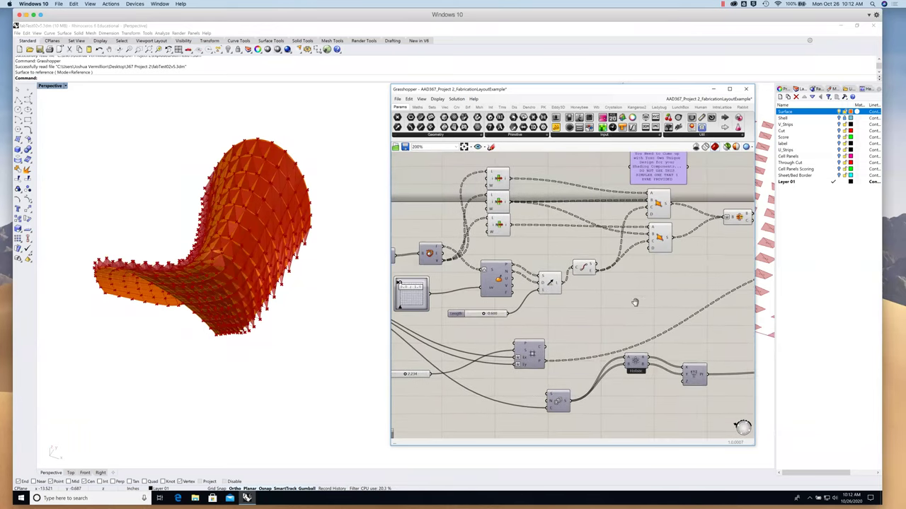
pyautogui.hscroll(3, 633, 301)
pyautogui.hscroll(-10, 624, 286)
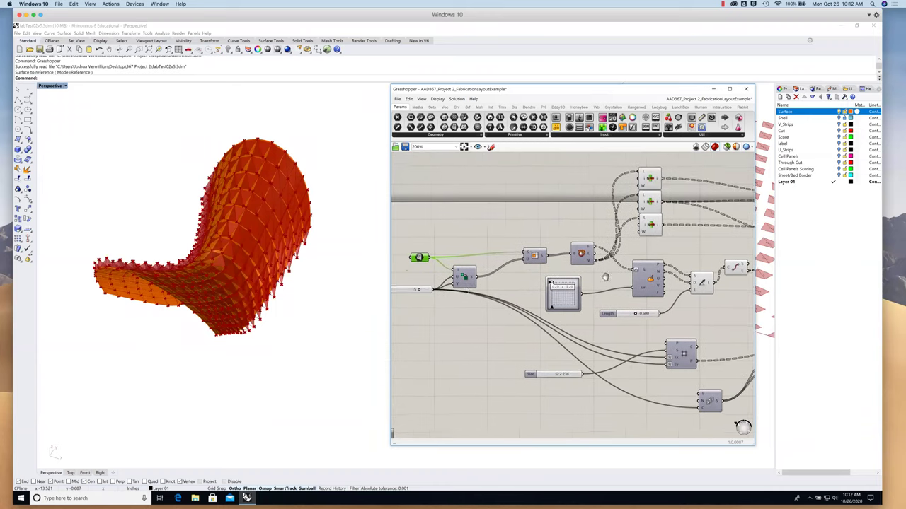
pyautogui.scroll(1, 525, 286)
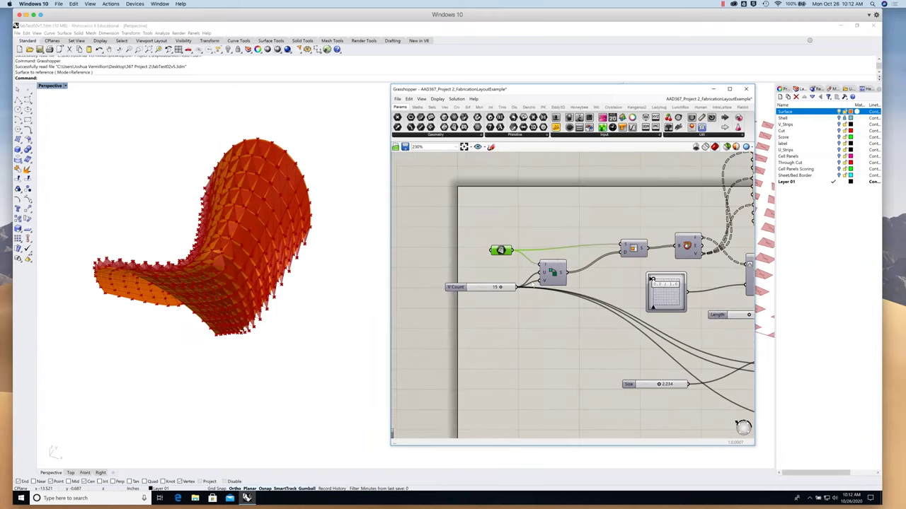
# Show the U_Strips and V_Strips layers and hide the Surface layer so only strips and shading components are displayed.
pyautogui.moveTo(645, 91); pyautogui.dragTo(574, 127)
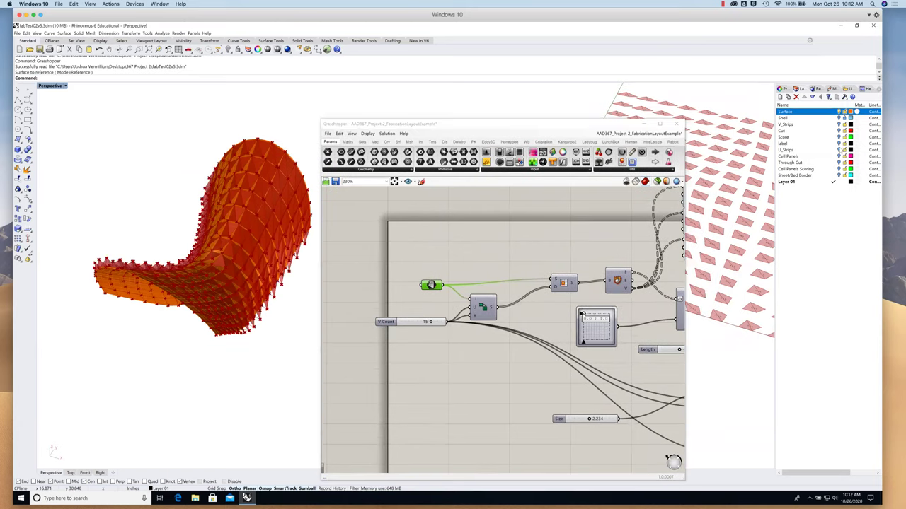
pyautogui.click(839, 149)
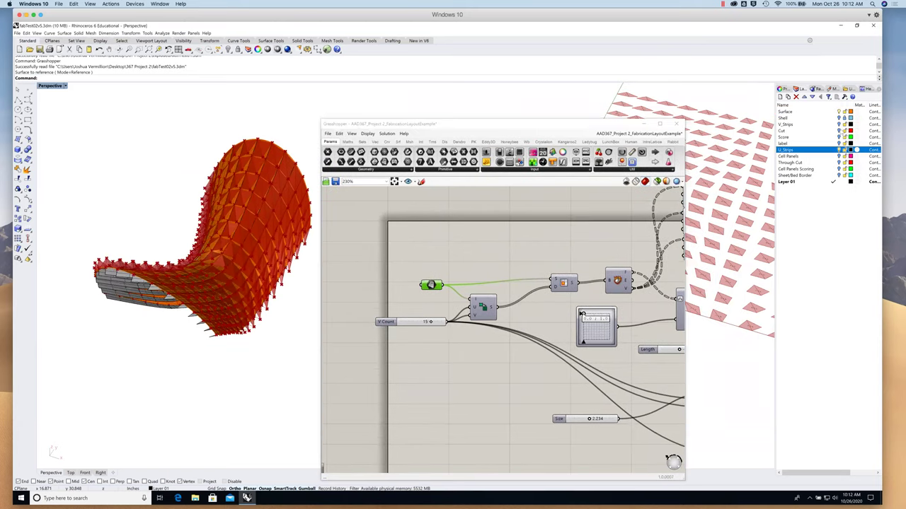
pyautogui.click(835, 124)
pyautogui.moveTo(300, 247); pyautogui.dragTo(152, 283)
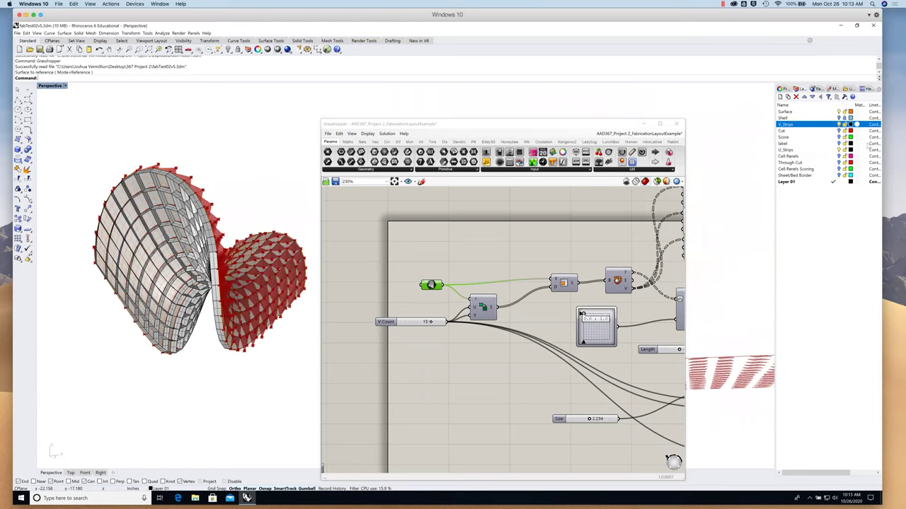
pyautogui.click(840, 112)
pyautogui.moveTo(227, 213); pyautogui.dragTo(234, 283)
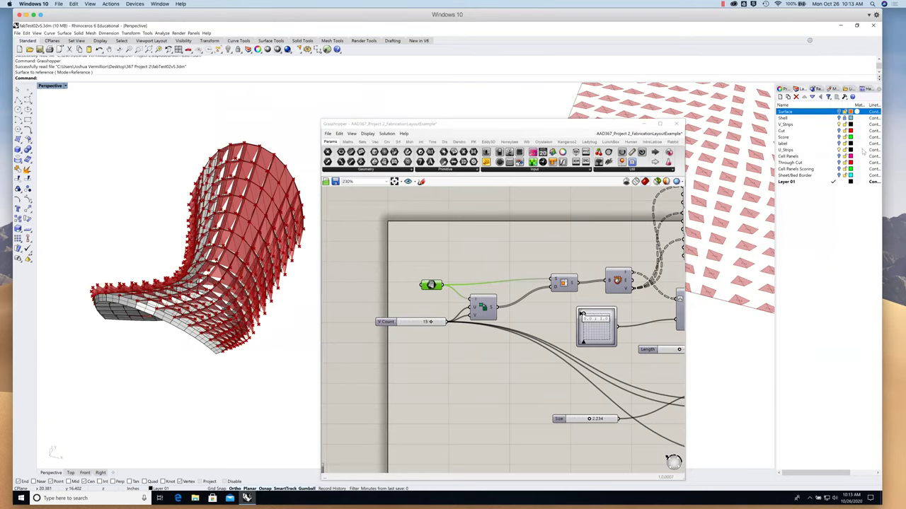
pyautogui.moveTo(237, 233)
pyautogui.mouseDown()
pyautogui.moveTo(230, 228)
pyautogui.moveTo(234, 237)
pyautogui.mouseUp()
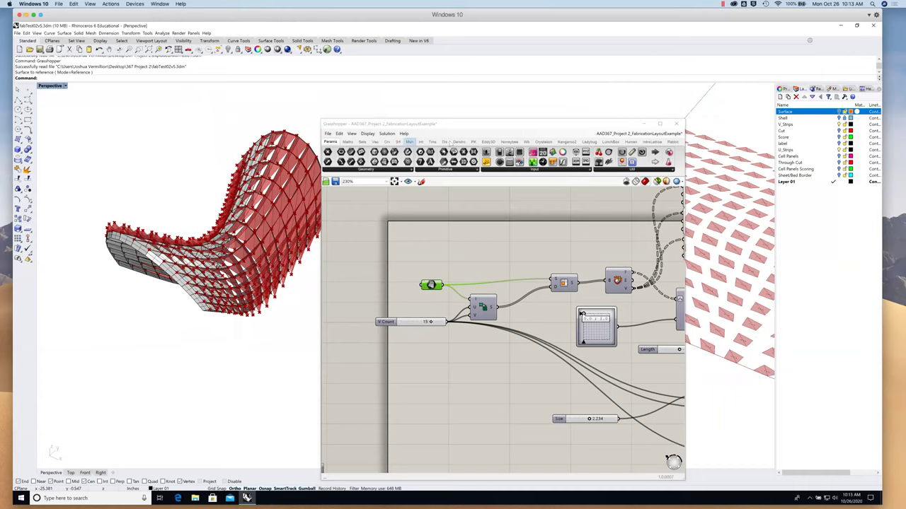
# Examine the shading components on the model, the unrolling end of the definition, and the flat panel layout.
pyautogui.moveTo(443, 121); pyautogui.dragTo(284, 80)
pyautogui.scroll(-5, 309, 292)
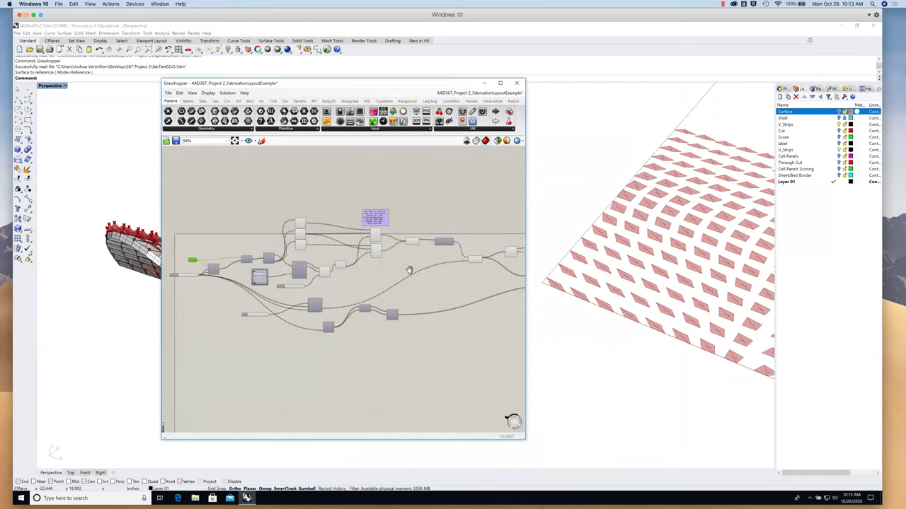
pyautogui.moveTo(445, 86); pyautogui.dragTo(369, 103)
pyautogui.moveTo(635, 251); pyautogui.dragTo(616, 213)
pyautogui.moveTo(617, 262); pyautogui.dragTo(589, 305)
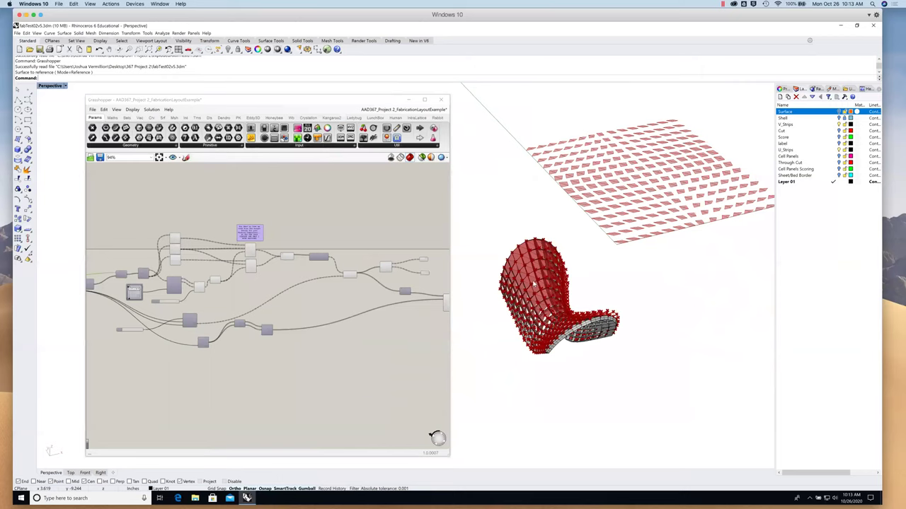
pyautogui.scroll(6, 533, 284)
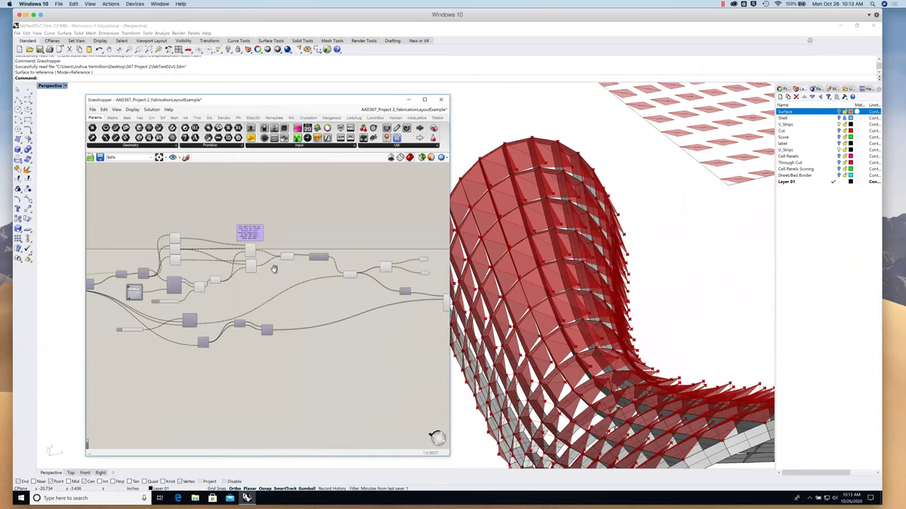
pyautogui.scroll(5, 274, 269)
pyautogui.moveTo(338, 286); pyautogui.dragTo(249, 269)
pyautogui.moveTo(401, 278); pyautogui.dragTo(340, 261)
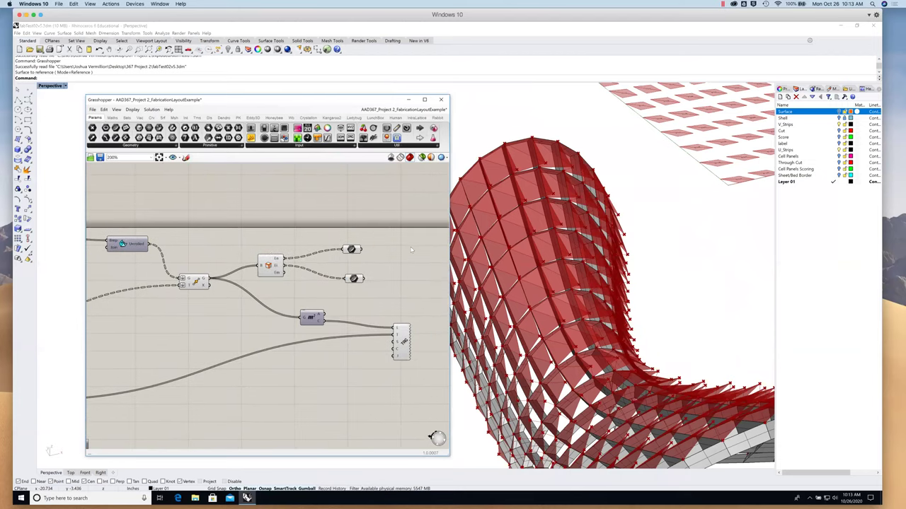
pyautogui.moveTo(670, 205); pyautogui.dragTo(598, 192)
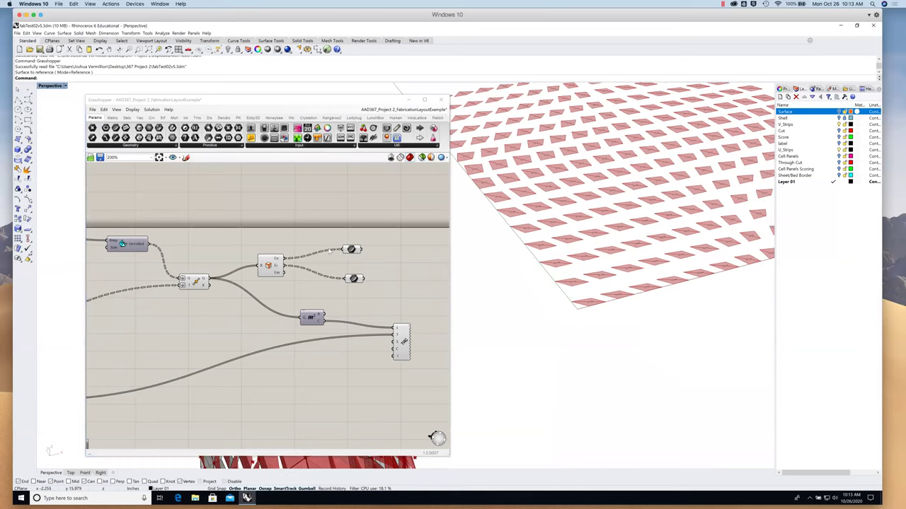
# Inspect the naked-edge and interior-edge curves of the unrolled panels by selecting their two Curve parameters.
pyautogui.click(351, 249)
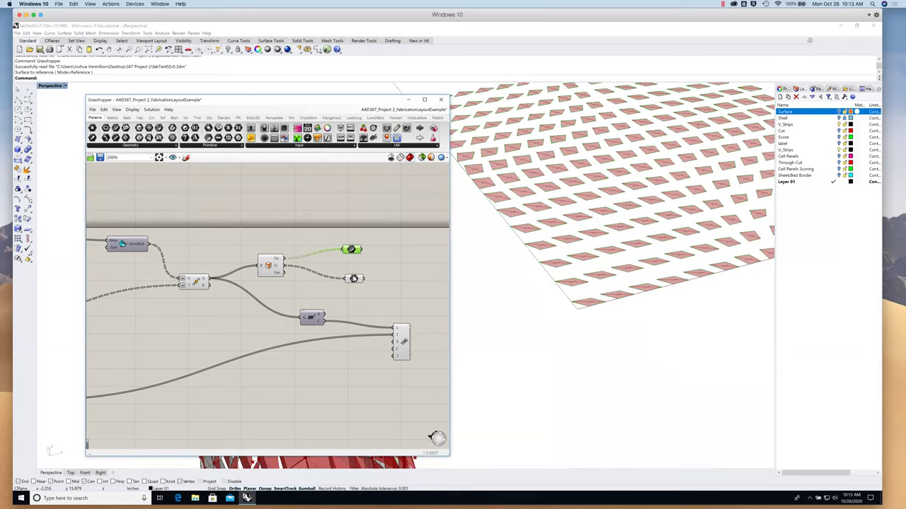
pyautogui.keyDown('shift'); pyautogui.click(353, 278); pyautogui.keyUp('shift')
pyautogui.click(402, 244)
pyautogui.click(352, 249)
pyautogui.click(353, 278)
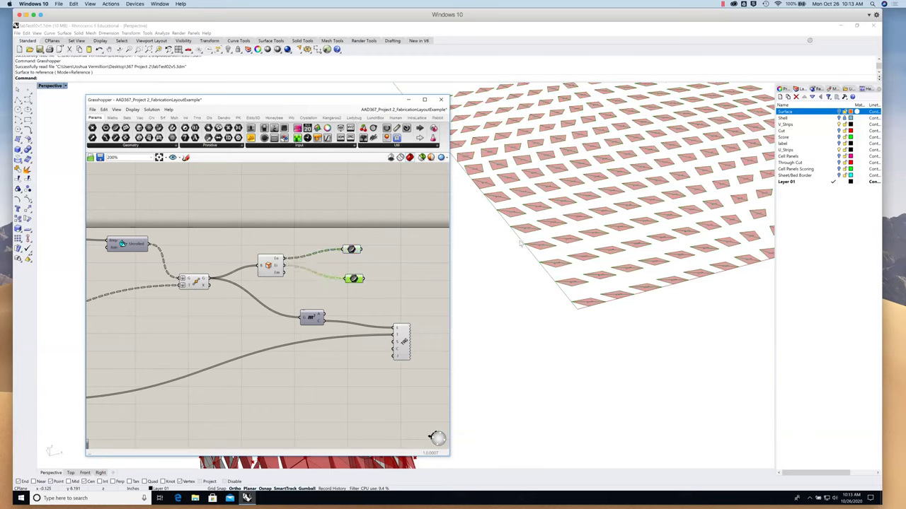
pyautogui.click(395, 254)
pyautogui.click(738, 269)
pyautogui.moveTo(691, 302); pyautogui.dragTo(654, 328)
# Create two new Rhino layers below Surface and name the first one COmponentGridCutting.
pyautogui.click(780, 96)
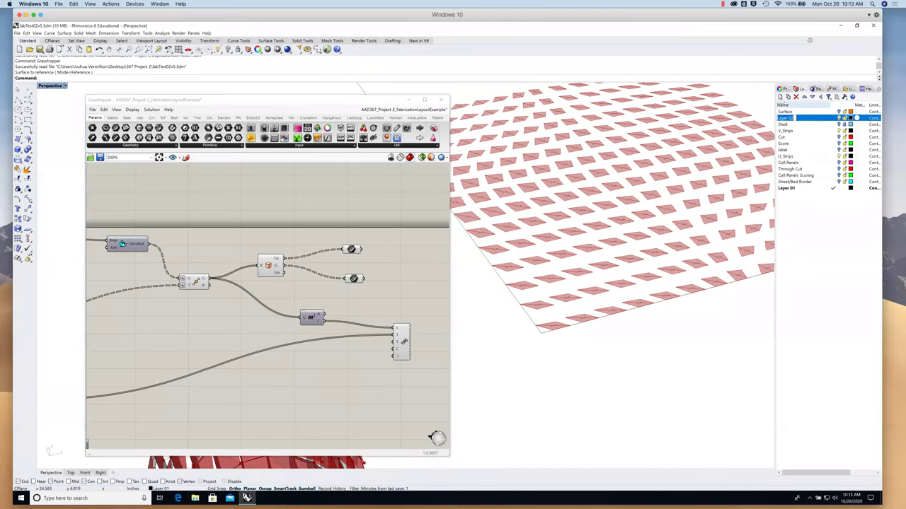
pyautogui.click(780, 96)
pyautogui.doubleClick(786, 117)
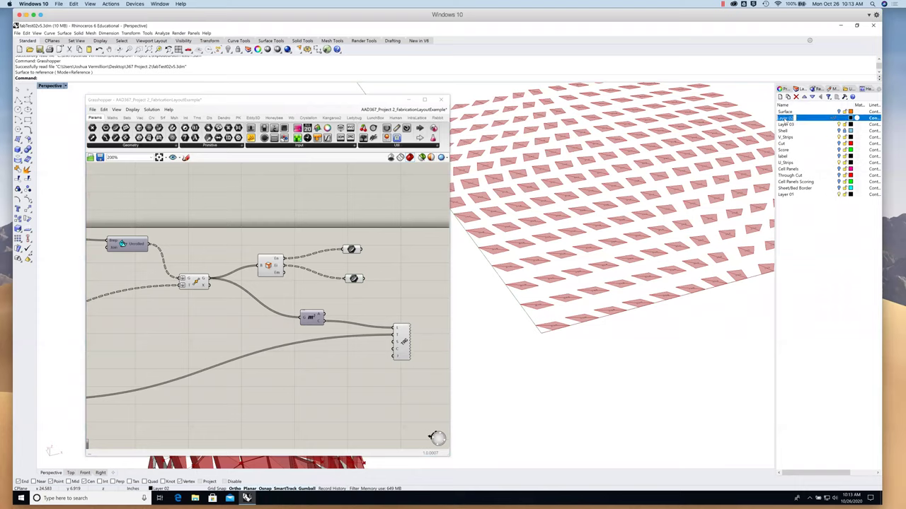
pyautogui.write('COmponentsG')
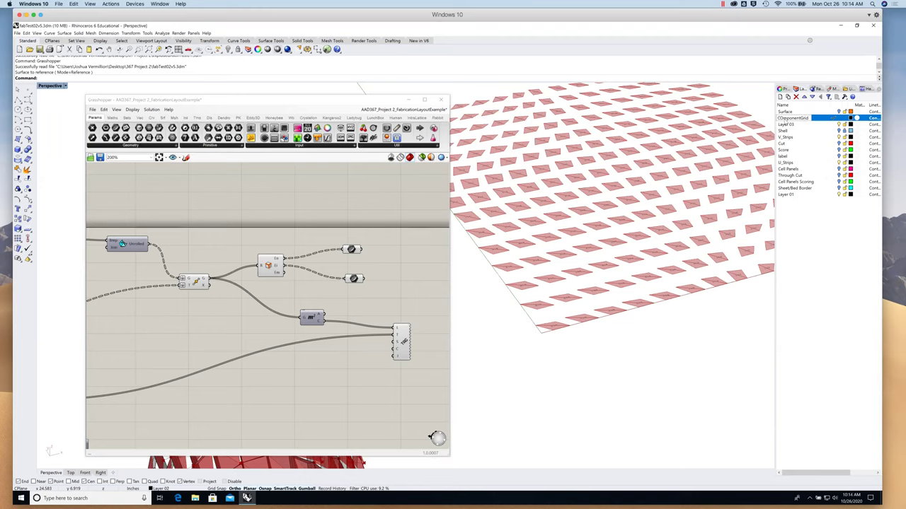
pyautogui.write('ridCutting')
pyautogui.press('Return')
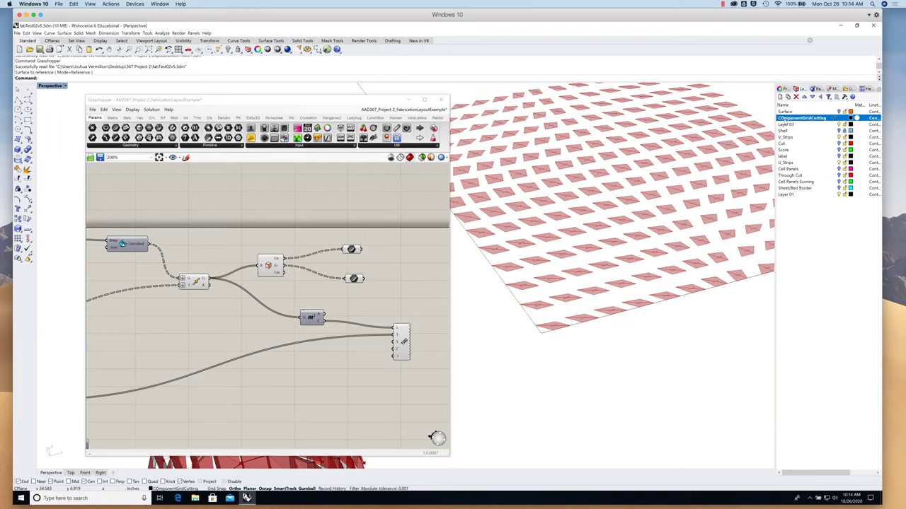
# Rename the second new layer as Compontnet Grid Scoring.
pyautogui.click(786, 126)
pyautogui.click(785, 125)
pyautogui.write('c')
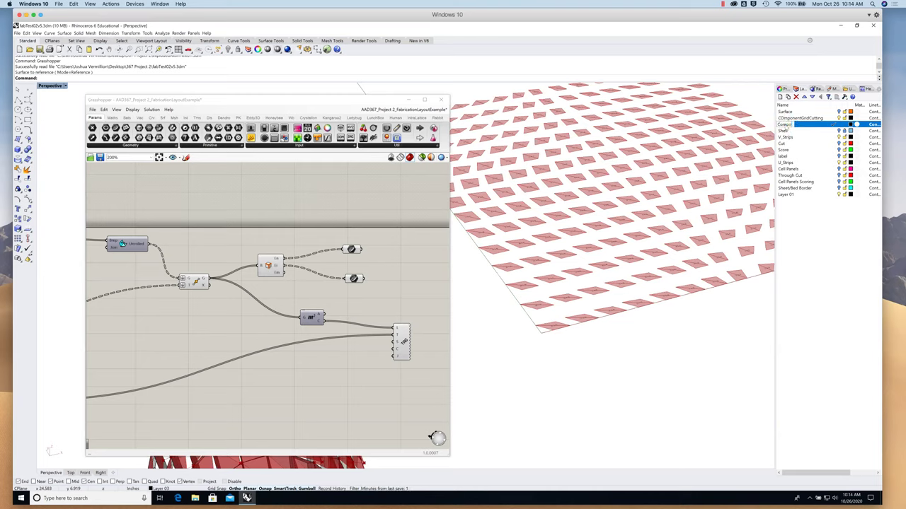
pyautogui.write(' Grid Scoring')
pyautogui.press('Return')
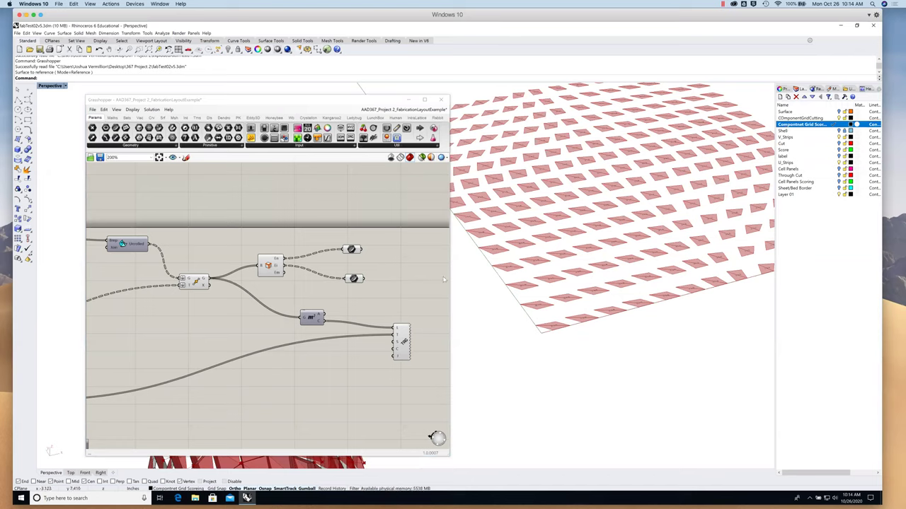
# Bake the naked-edge curves of the unrolled panels to the COmponentGridCutting layer.
pyautogui.click(351, 249)
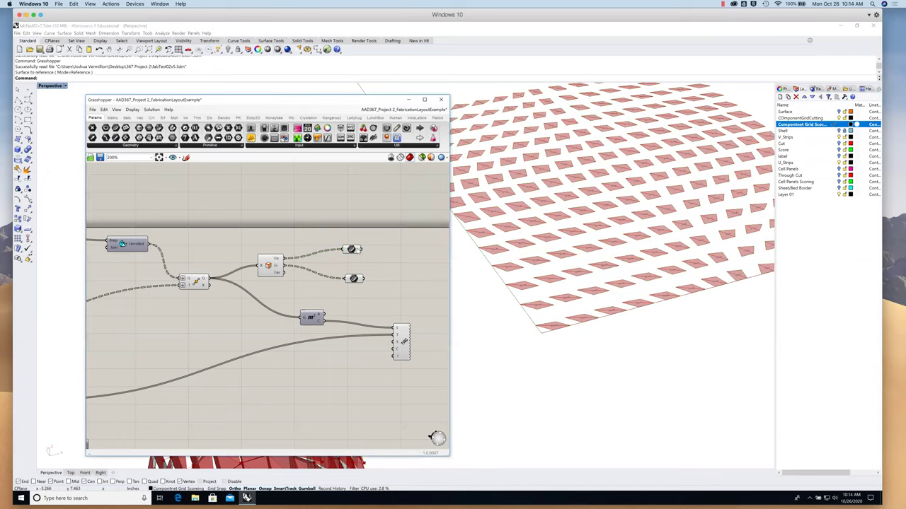
pyautogui.rightClick(351, 251)
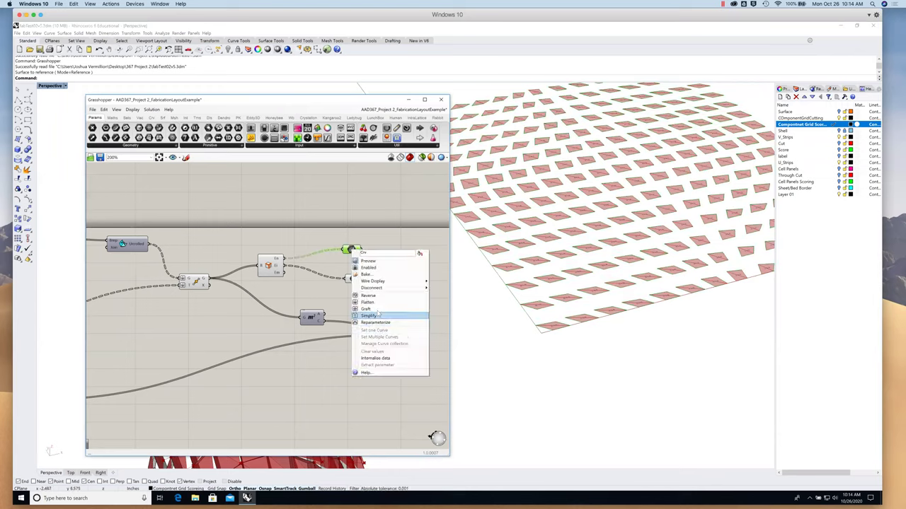
pyautogui.click(366, 275)
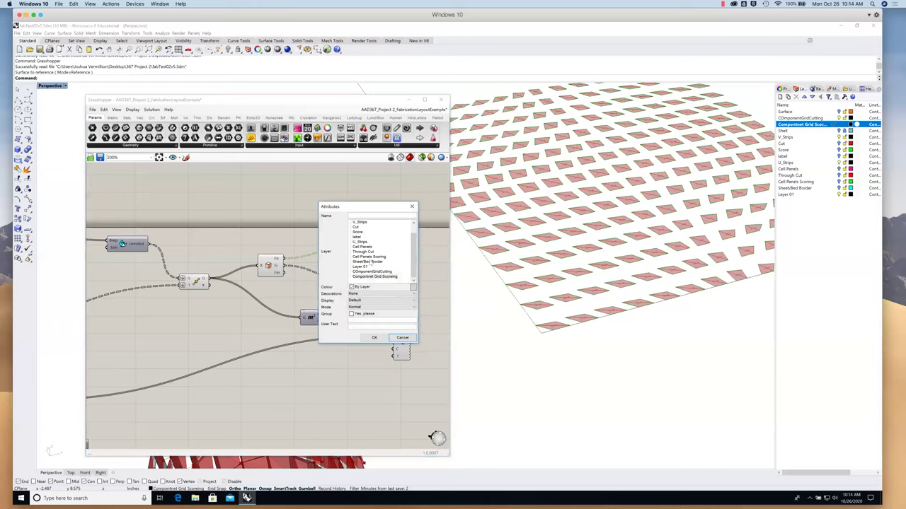
pyautogui.click(382, 272)
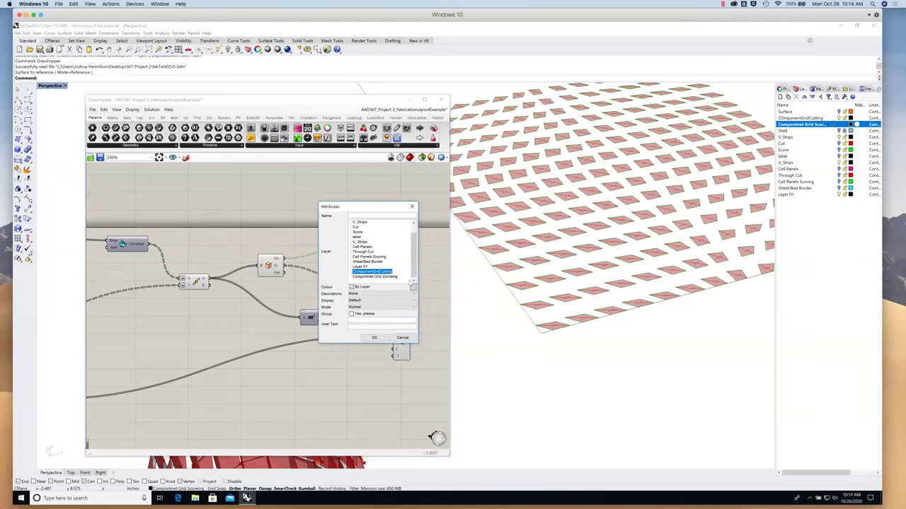
pyautogui.click(379, 338)
# Bake the interior-edge curves of the unrolled panels to the Compontnet Grid Scoring layer.
pyautogui.click(353, 278)
pyautogui.rightClick(353, 279)
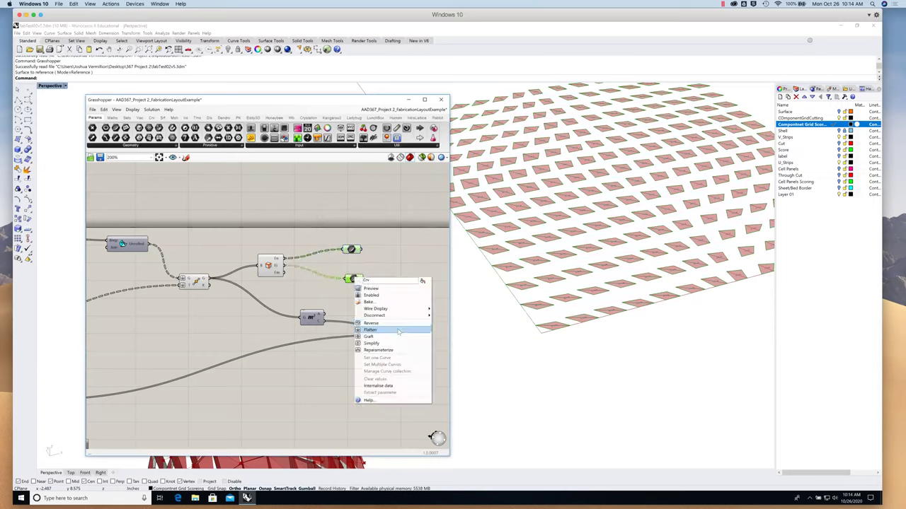
pyautogui.moveTo(394, 319)
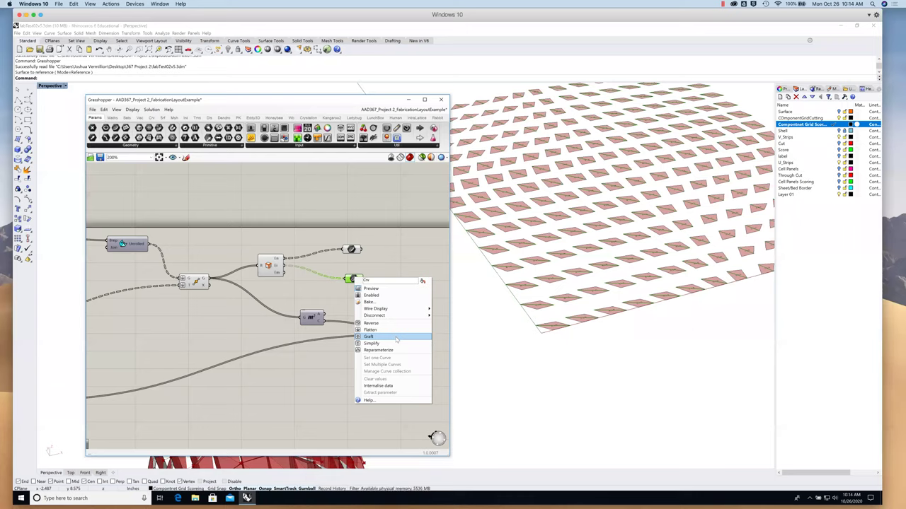
pyautogui.click(393, 302)
pyautogui.click(396, 303)
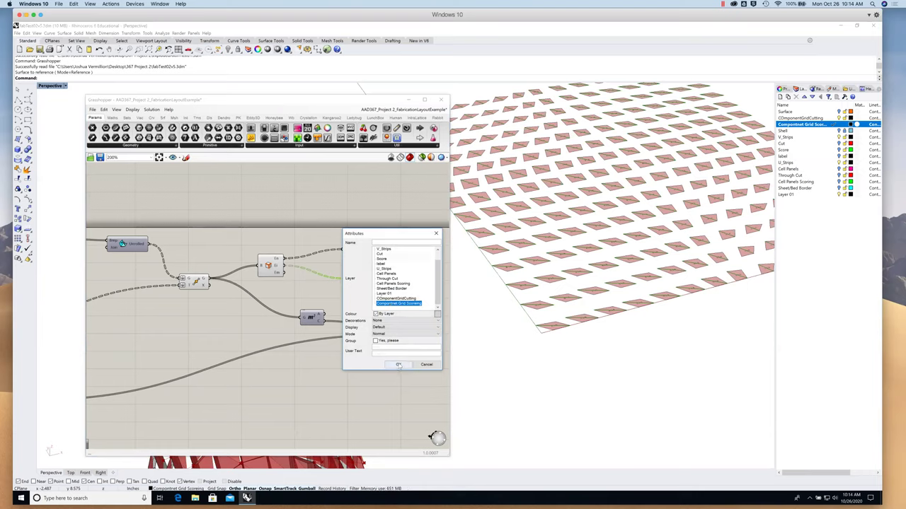
pyautogui.click(398, 365)
pyautogui.moveTo(551, 279); pyautogui.dragTo(728, 166)
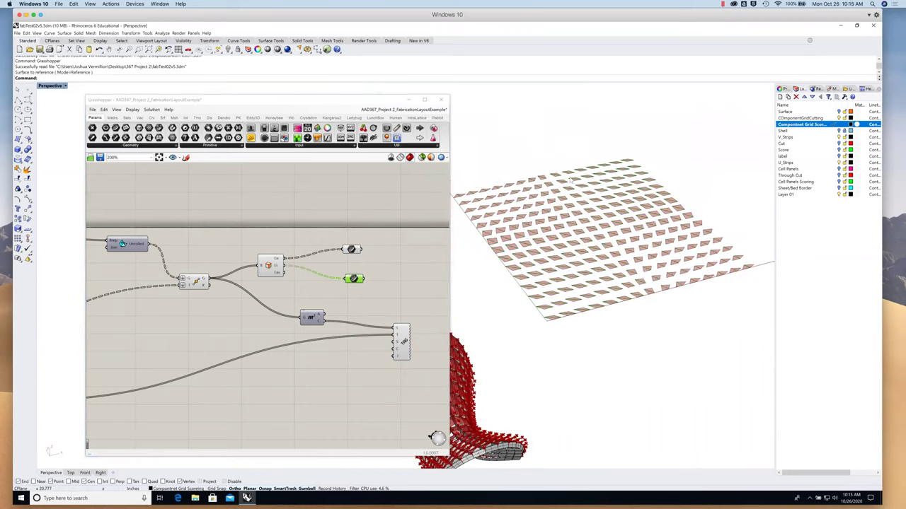
pyautogui.click(401, 232)
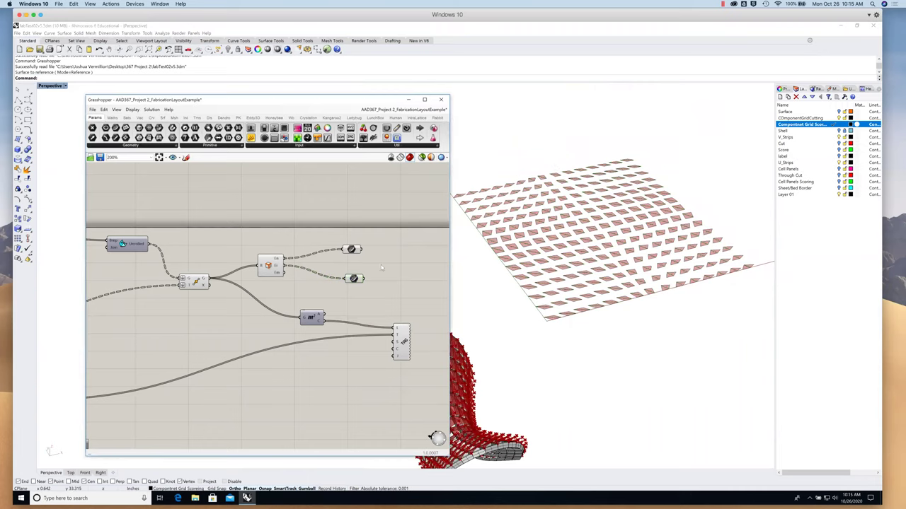
# Bake the panel number text tags to the Compontnet Grid Scoring layer.
pyautogui.scroll(5, 499, 252)
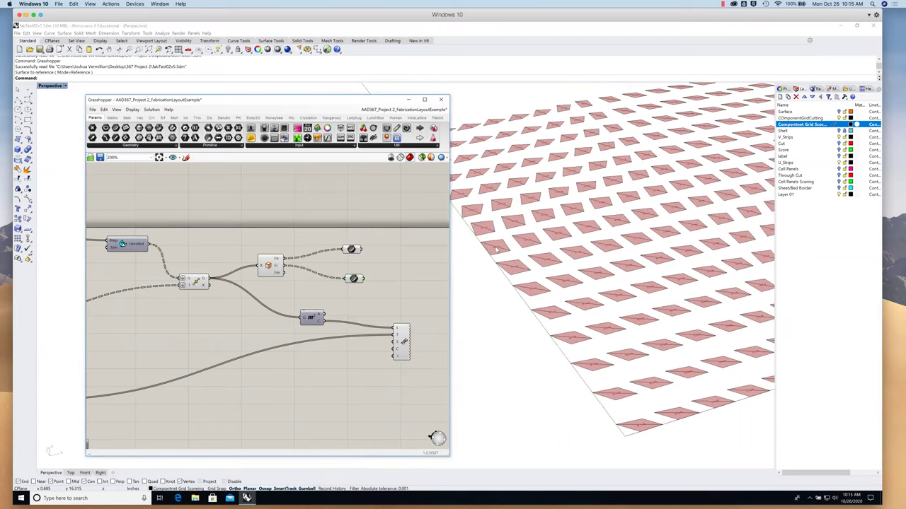
pyautogui.scroll(2, 498, 250)
pyautogui.click(402, 341)
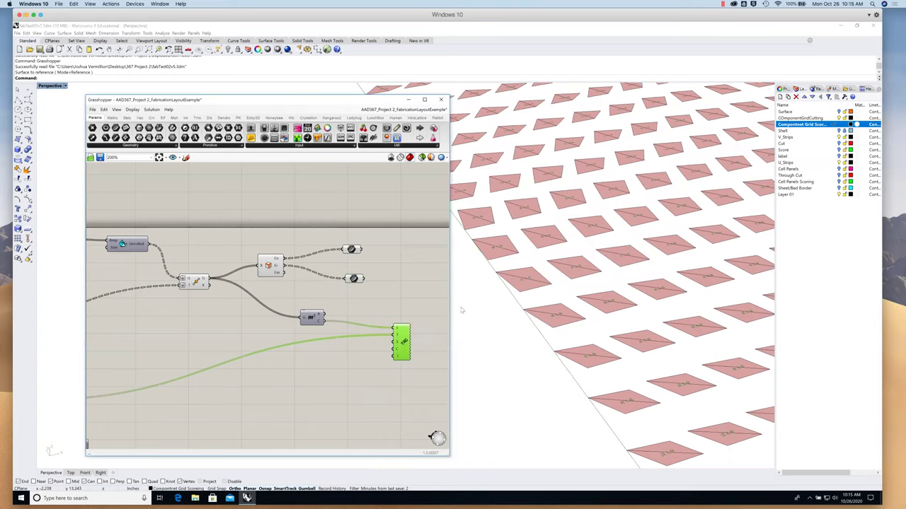
pyautogui.rightClick(402, 341)
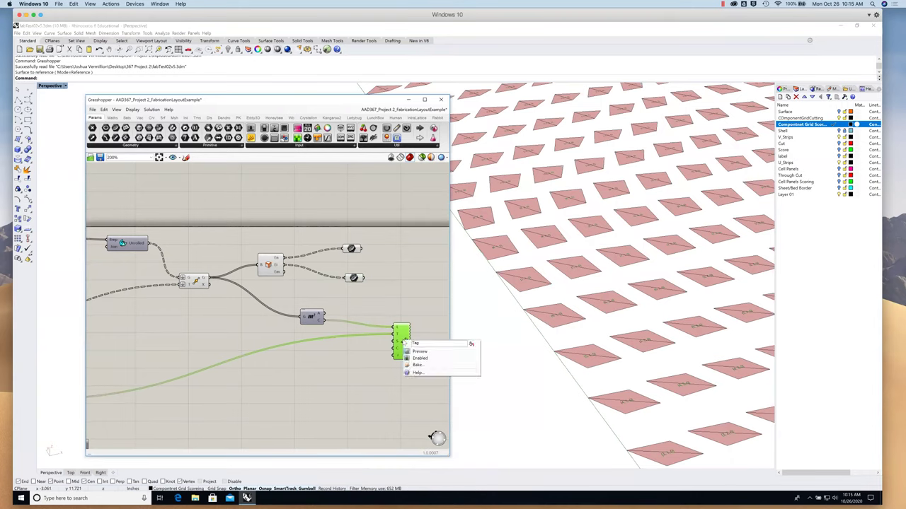
pyautogui.click(427, 366)
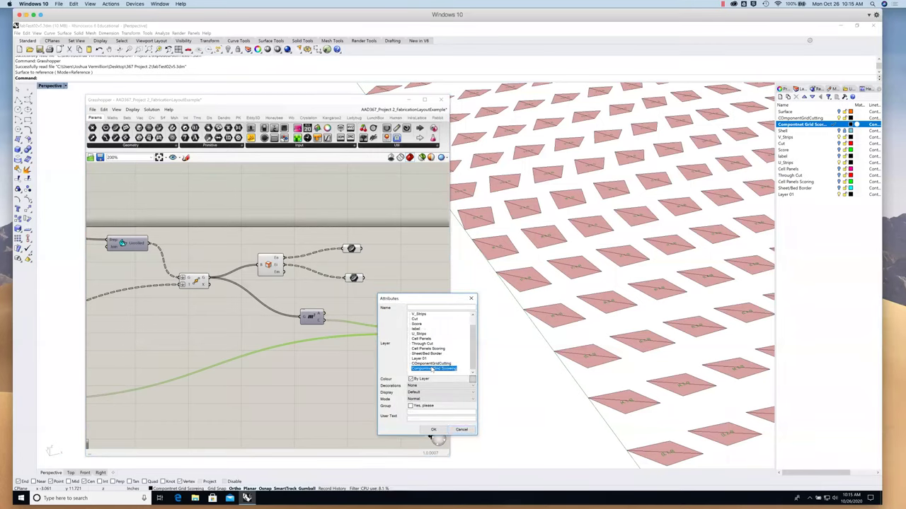
pyautogui.click(433, 430)
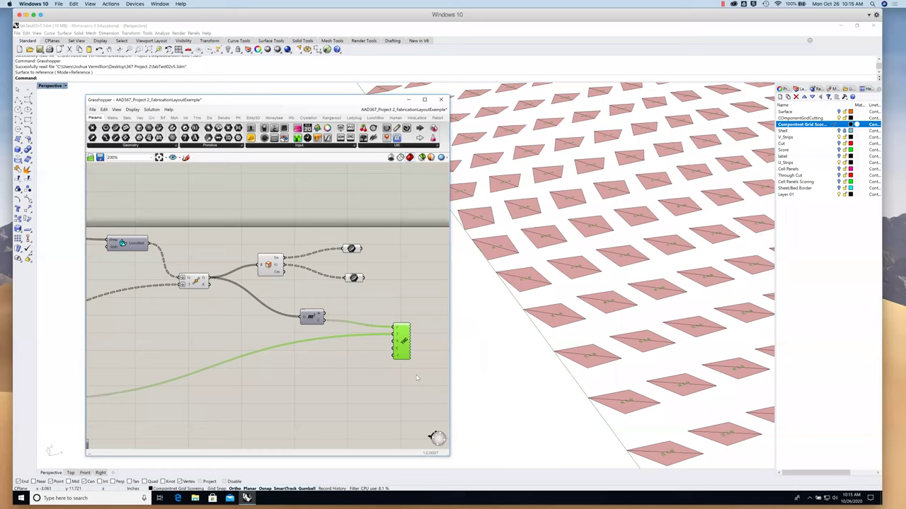
# Turn off the Grasshopper geometry preview and show the baked panels and the model in the four-viewport layout.
pyautogui.click(392, 259)
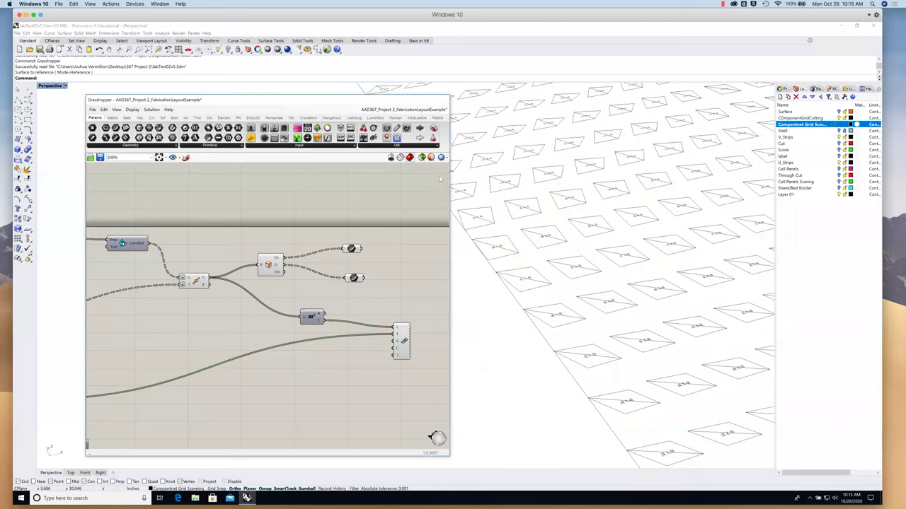
pyautogui.click(460, 180)
pyautogui.moveTo(460, 180); pyautogui.dragTo(522, 221)
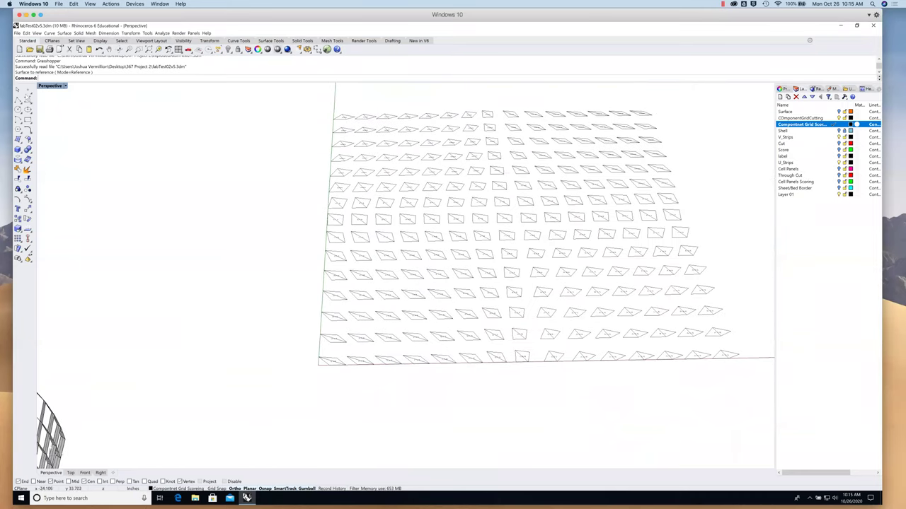
pyautogui.doubleClick(50, 86)
pyautogui.scroll(10, 239, 192)
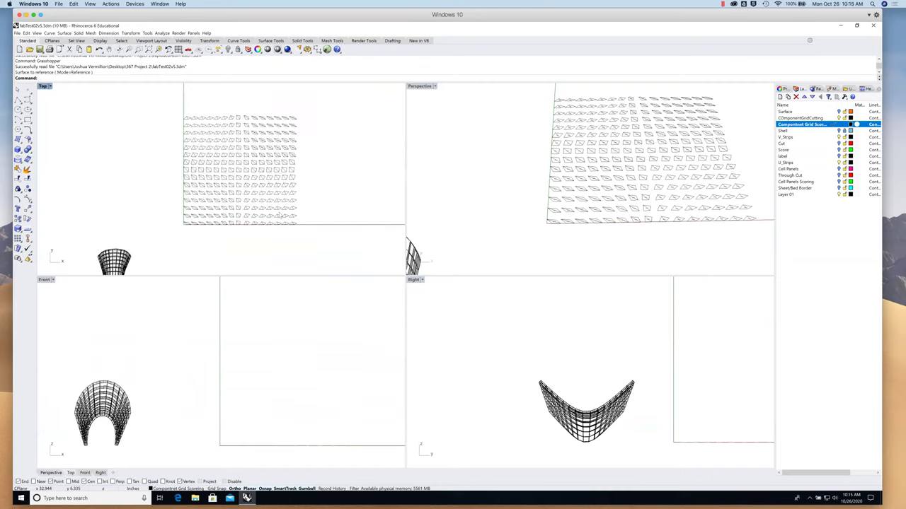
pyautogui.moveTo(627, 244); pyautogui.dragTo(573, 220)
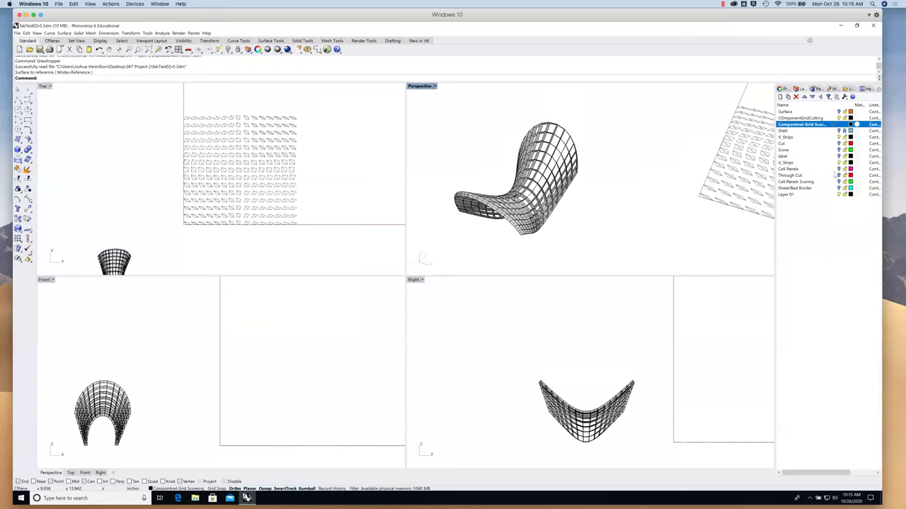
# Turn on the Cell Panels, Cell Panels Scoring and Through Cut layers.
pyautogui.click(835, 170)
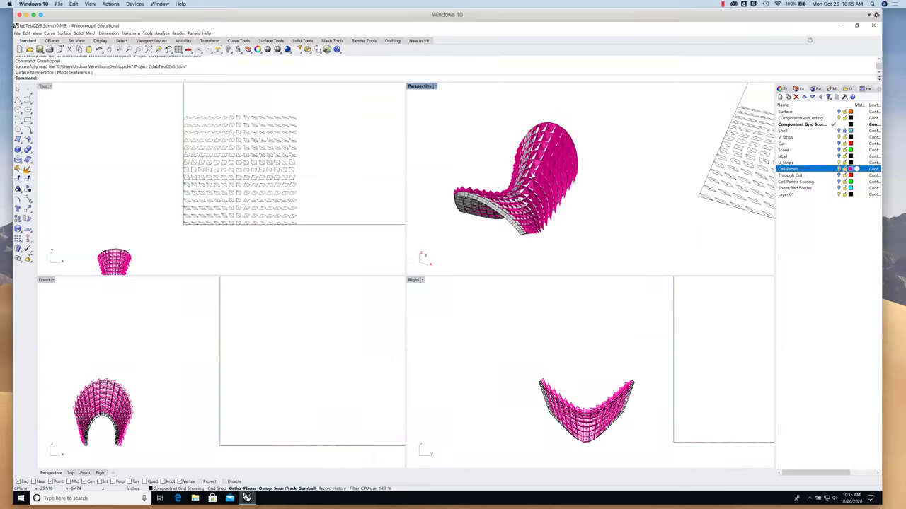
pyautogui.moveTo(621, 191)
pyautogui.mouseDown()
pyautogui.moveTo(586, 207)
pyautogui.moveTo(531, 168)
pyautogui.moveTo(629, 192)
pyautogui.mouseUp()
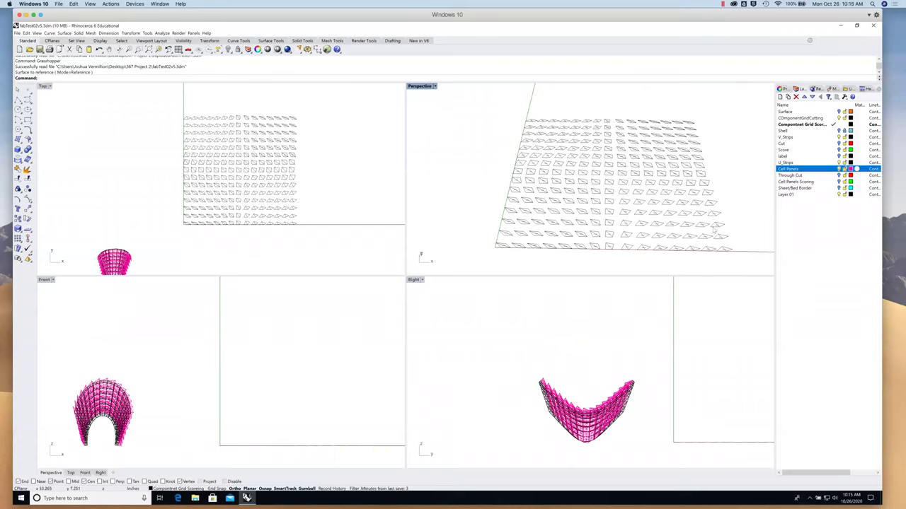
pyautogui.moveTo(713, 192); pyautogui.dragTo(698, 176)
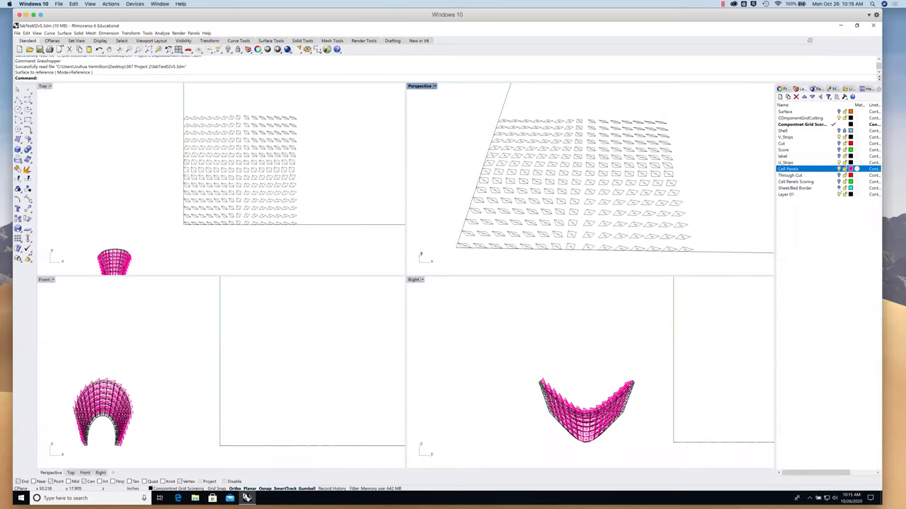
pyautogui.click(820, 182)
pyautogui.click(839, 182)
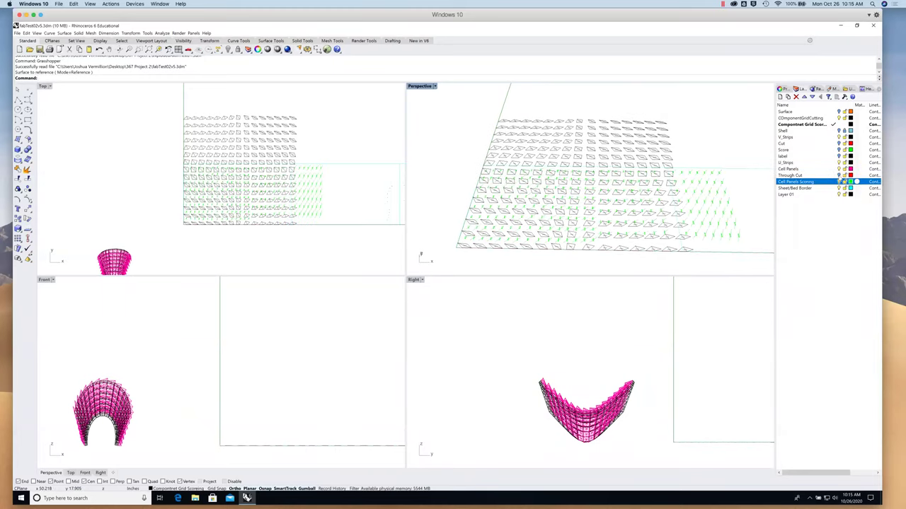
pyautogui.click(821, 175)
pyautogui.click(839, 174)
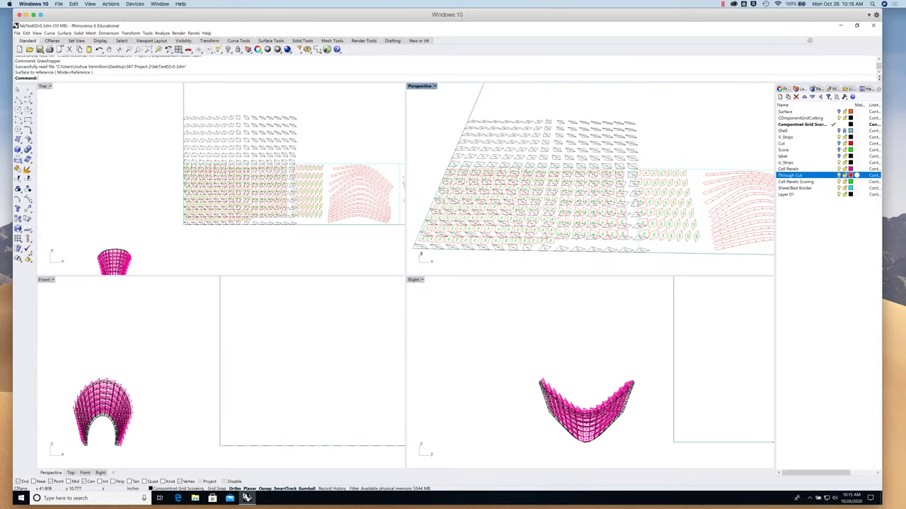
# Examine the panel and curved strip cutting layouts arranged on the sheets beside the model.
pyautogui.scroll(3, 635, 202)
pyautogui.moveTo(674, 195); pyautogui.dragTo(654, 167)
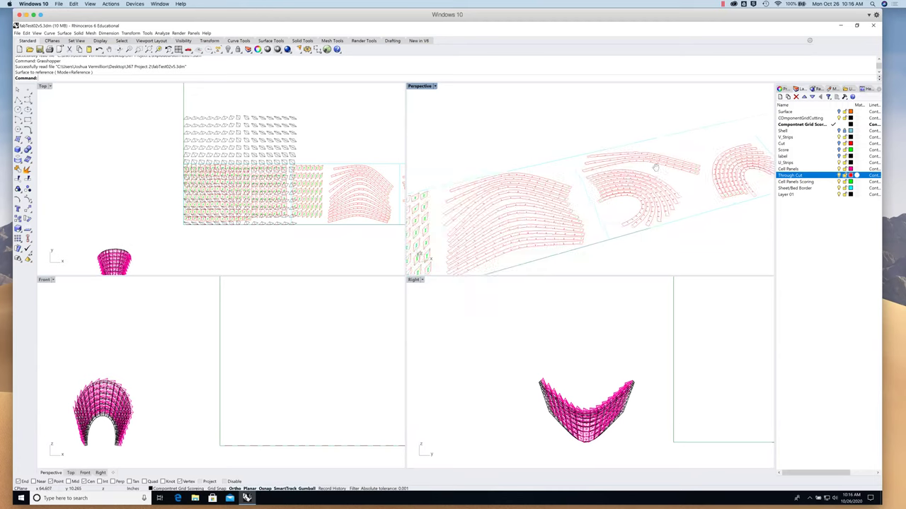
pyautogui.scroll(2, 655, 167)
pyautogui.scroll(3, 668, 206)
pyautogui.scroll(-6, 668, 206)
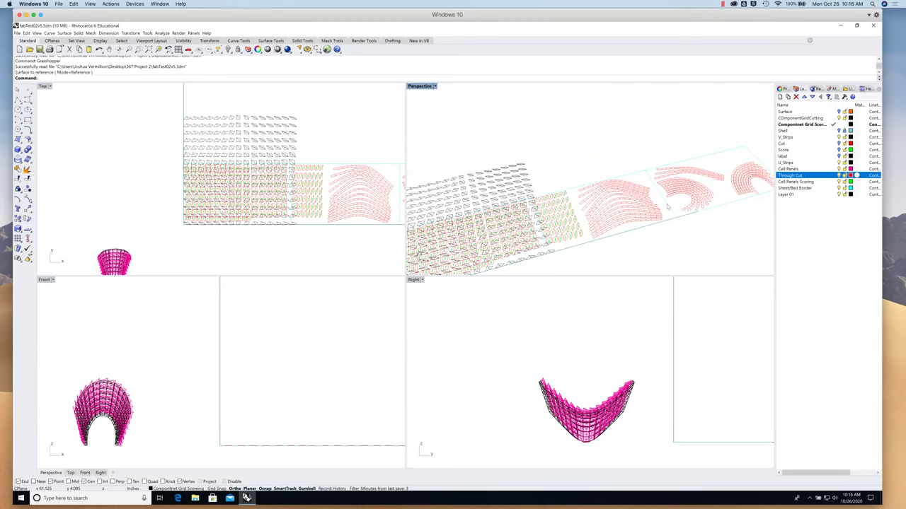
pyautogui.scroll(-5, 666, 206)
pyautogui.moveTo(640, 206)
pyautogui.mouseDown()
pyautogui.moveTo(626, 202)
pyautogui.moveTo(647, 202)
pyautogui.mouseUp()
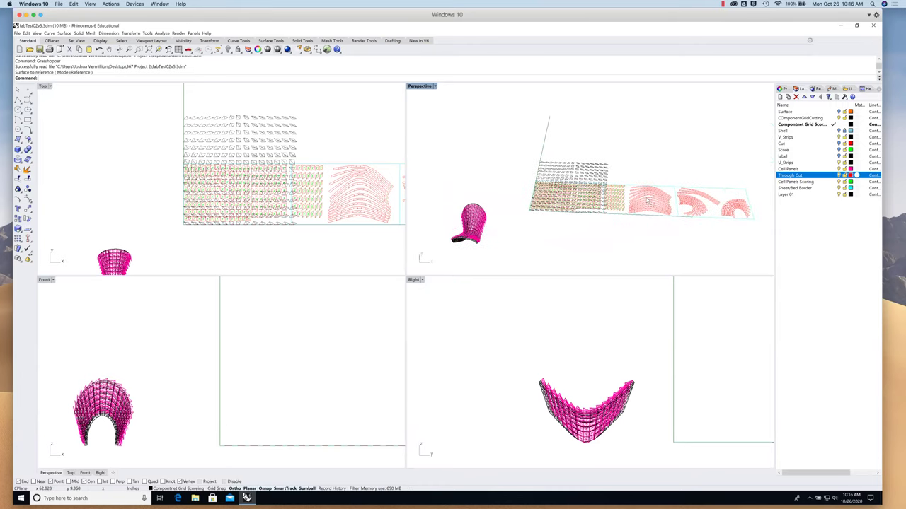
# Hide the Through Cut, Cell Panels, Cell Panels Scoring, Sheet/Bed Border and Layer 01 layers.
pyautogui.click(838, 175)
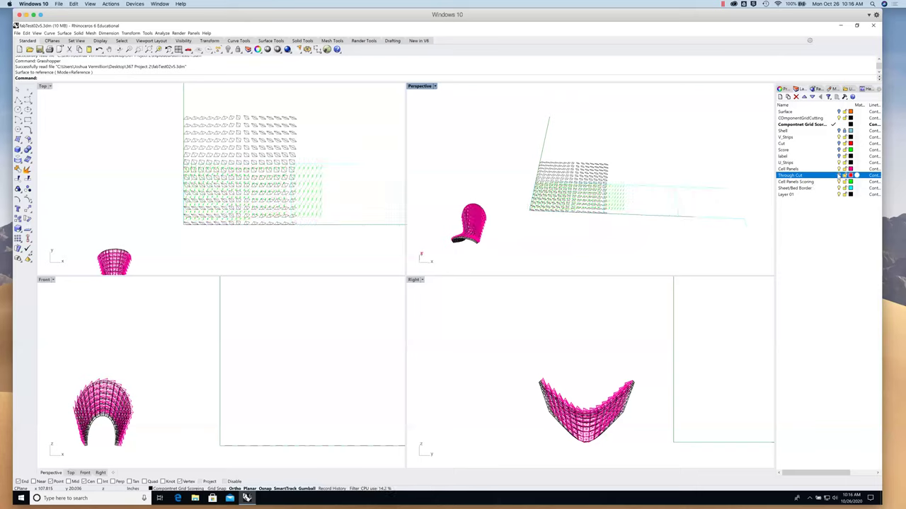
pyautogui.click(838, 182)
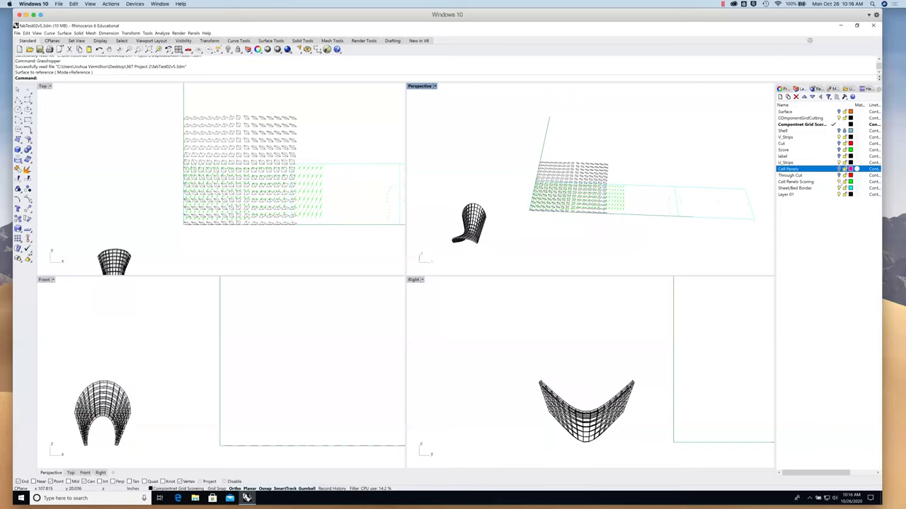
pyautogui.click(838, 189)
pyautogui.moveTo(615, 176); pyautogui.dragTo(683, 192)
pyautogui.click(814, 194)
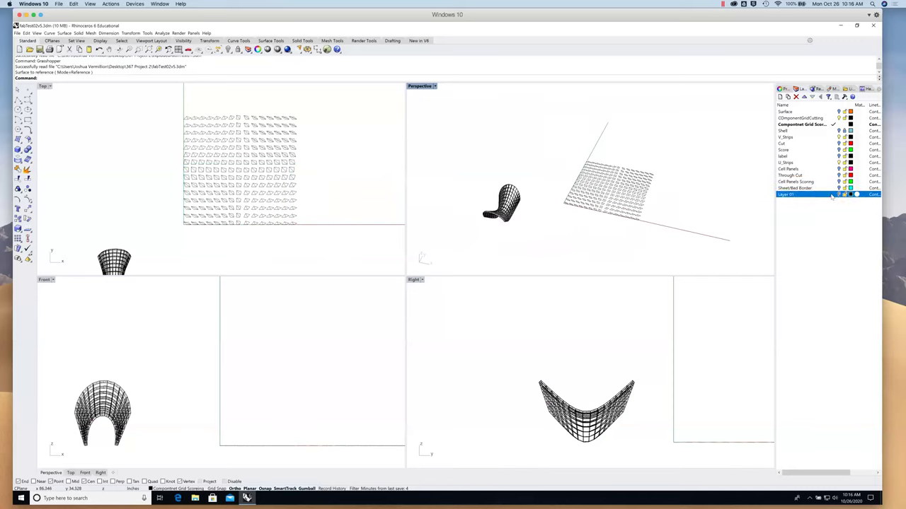
# Make V_Strips the current layer and hide the COmponentGridCutting and Compontnet Grid Scoring layers.
pyautogui.click(839, 117)
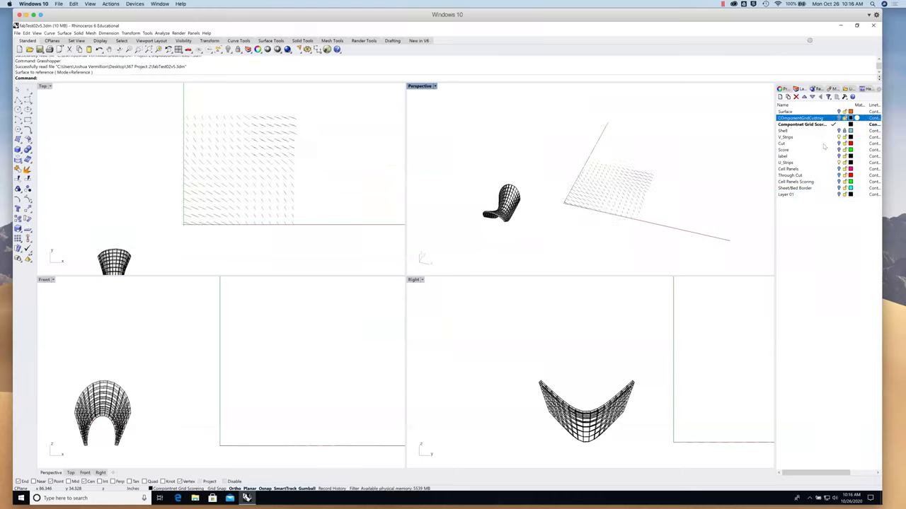
pyautogui.click(833, 137)
pyautogui.click(838, 124)
# Maximize the Perspective viewport on the strip structure and turn on the Cell Panels layer.
pyautogui.moveTo(545, 192); pyautogui.dragTo(623, 186)
pyautogui.scroll(5, 549, 188)
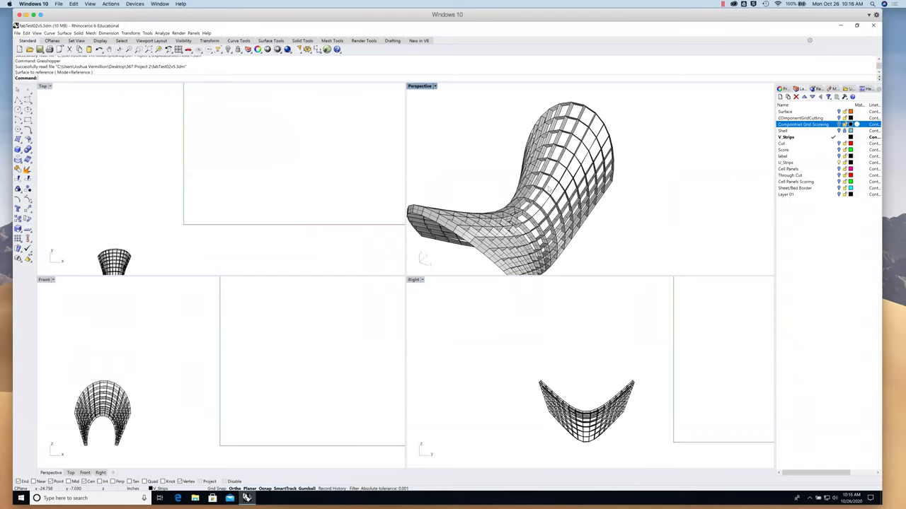
pyautogui.doubleClick(421, 87)
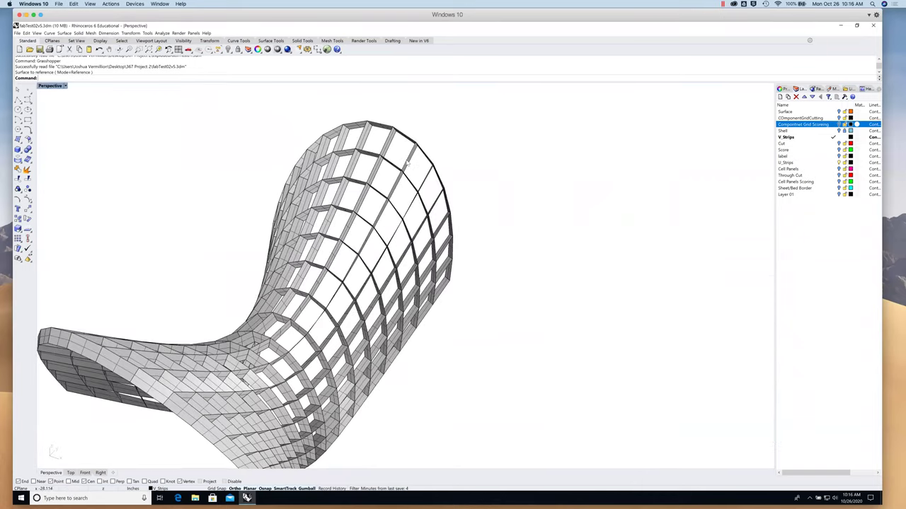
pyautogui.moveTo(403, 302); pyautogui.dragTo(624, 243)
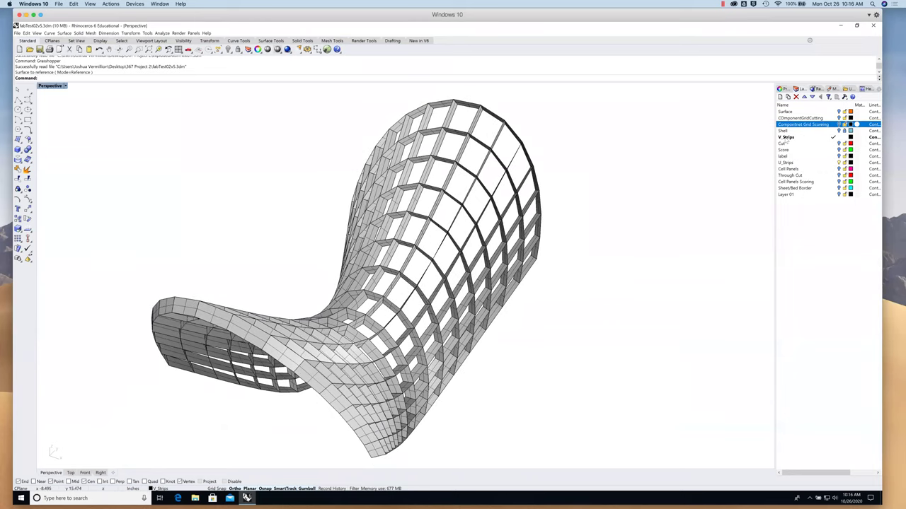
pyautogui.click(839, 169)
# Examine the shading panels on the strip structure from several angles.
pyautogui.moveTo(597, 269); pyautogui.dragTo(504, 247)
pyautogui.moveTo(599, 254); pyautogui.dragTo(621, 239)
pyautogui.moveTo(570, 258); pyautogui.dragTo(453, 244)
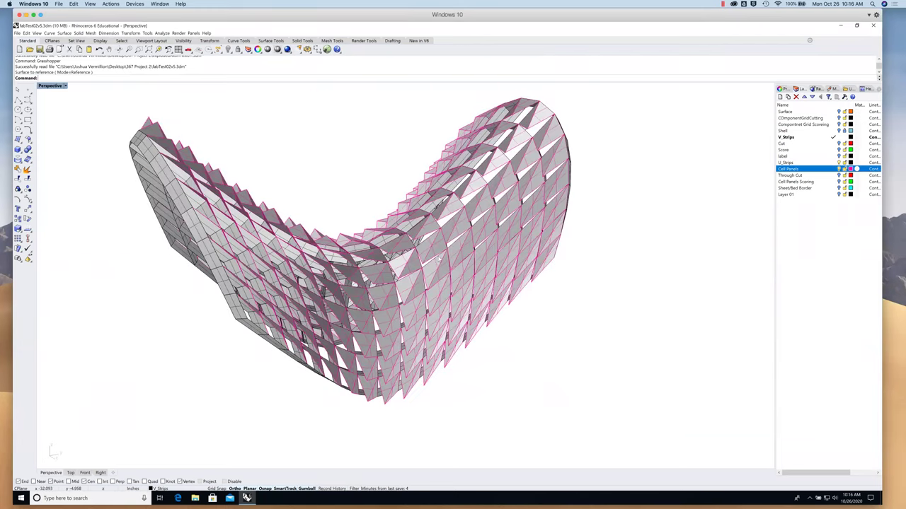
pyautogui.scroll(-3, 419, 273)
pyautogui.moveTo(419, 273); pyautogui.dragTo(263, 194)
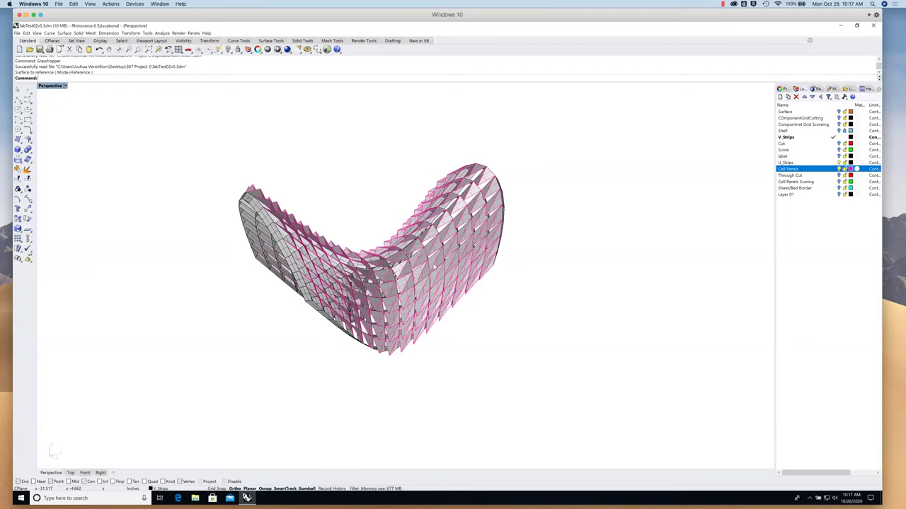
# Inspect up close and from around the open end how the cell panels sit on the strip grid.
pyautogui.moveTo(533, 314); pyautogui.dragTo(447, 321)
pyautogui.scroll(3, 445, 320)
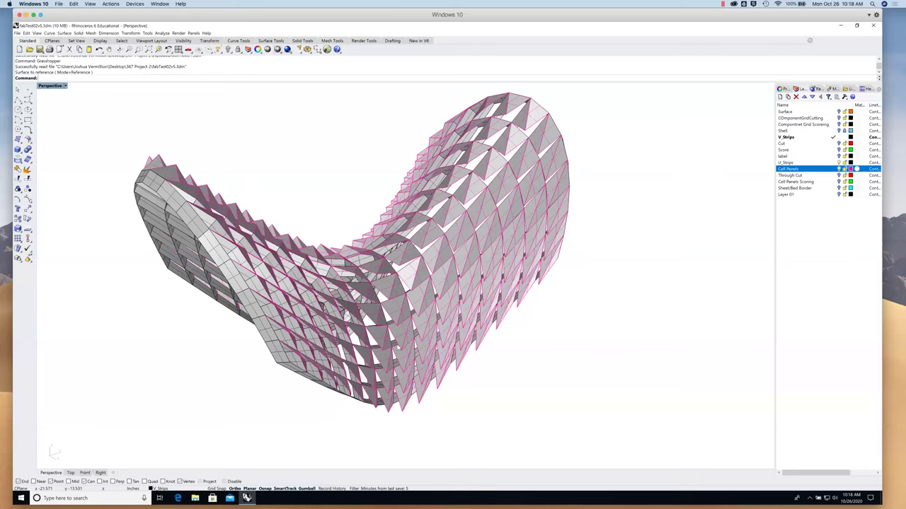
pyautogui.scroll(2, 400, 348)
pyautogui.scroll(2, 250, 287)
pyautogui.scroll(2, 248, 286)
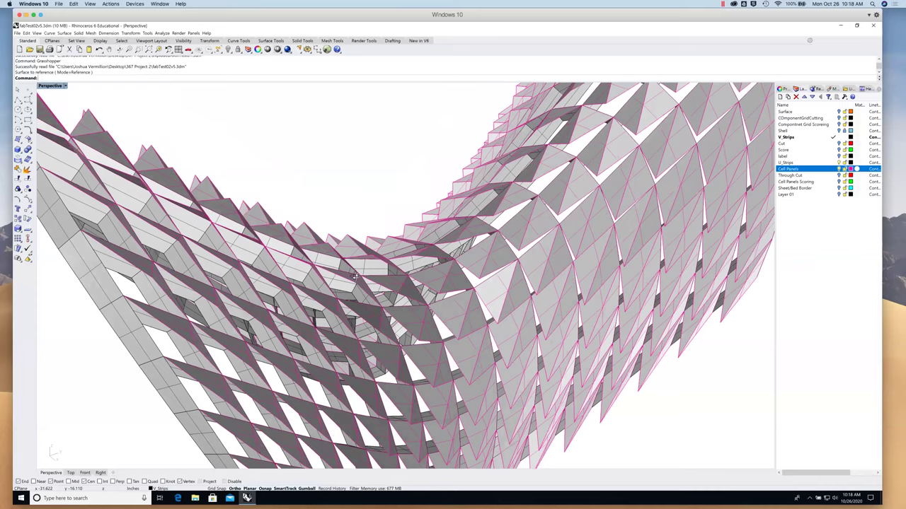
pyautogui.press('Left')
pyautogui.scroll(-5, 366, 293)
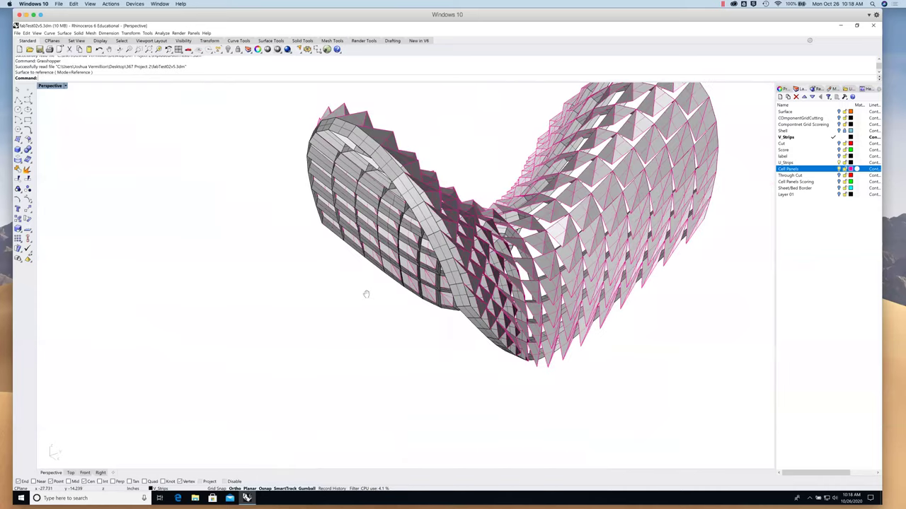
pyautogui.press('Left')
pyautogui.press('Left')
pyautogui.press('Left')
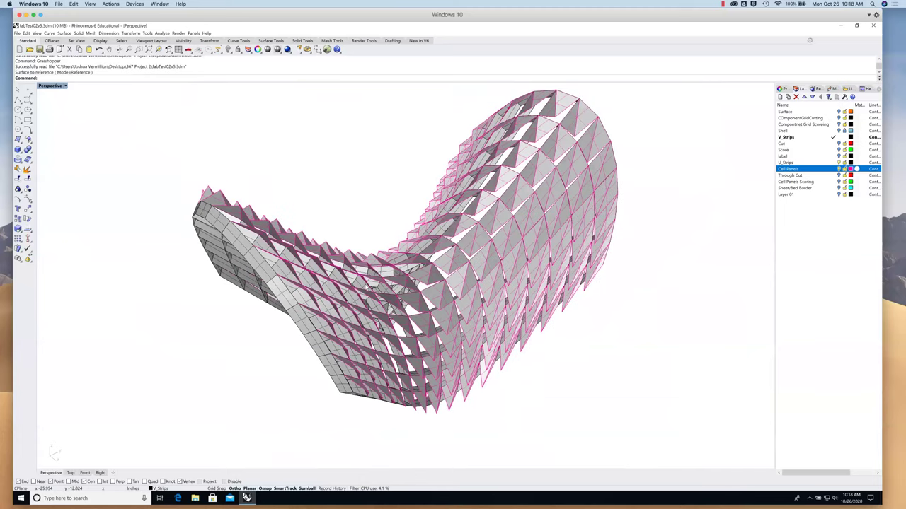
pyautogui.press('Left')
pyautogui.scroll(-2, 354, 255)
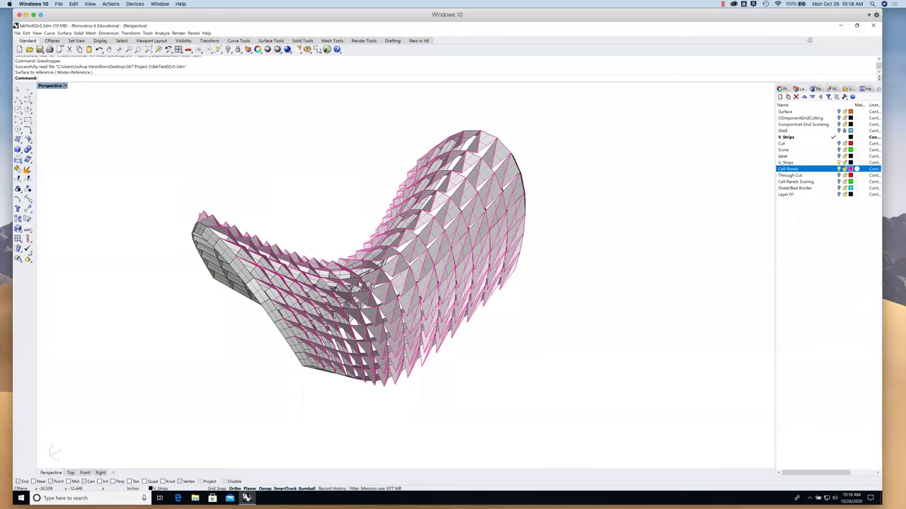
# Return to the four-viewport layout with the structure framed with room around it, and select all objects on the V_Strips layer.
pyautogui.doubleClick(51, 86)
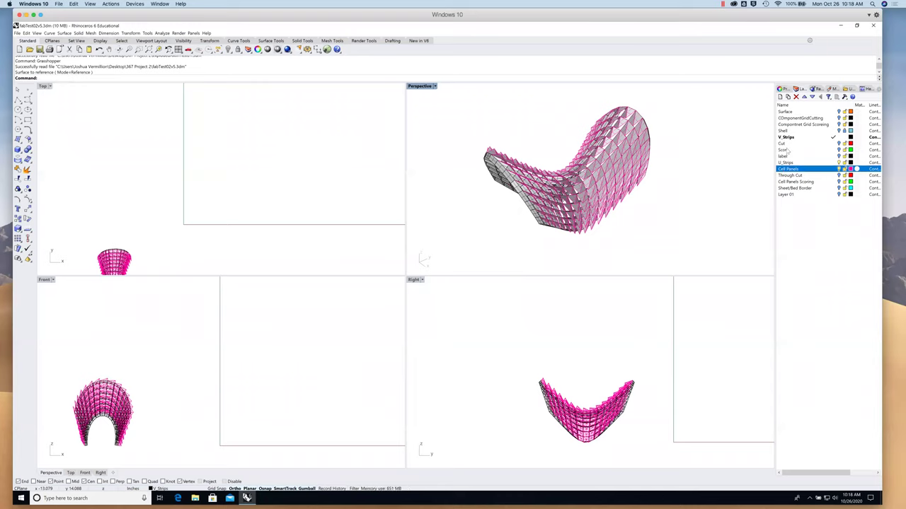
pyautogui.scroll(-3, 230, 322)
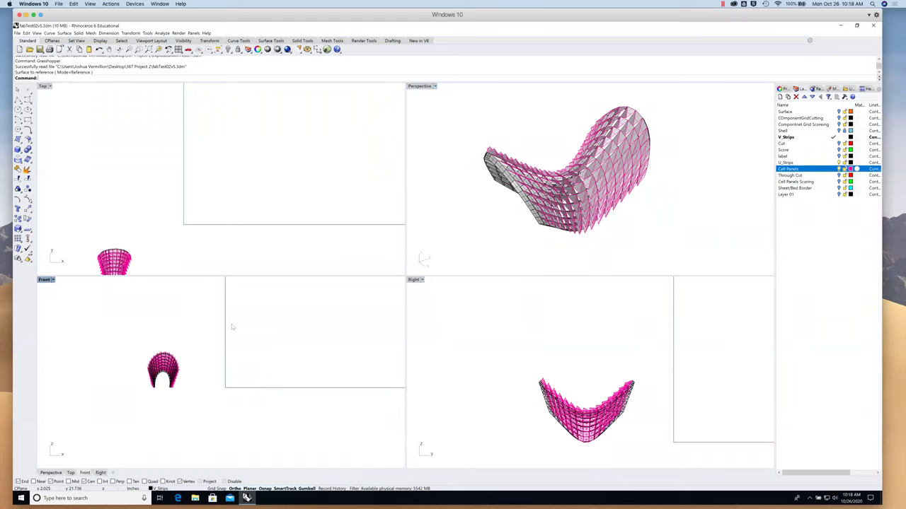
pyautogui.scroll(-2, 233, 172)
pyautogui.scroll(-5, 538, 354)
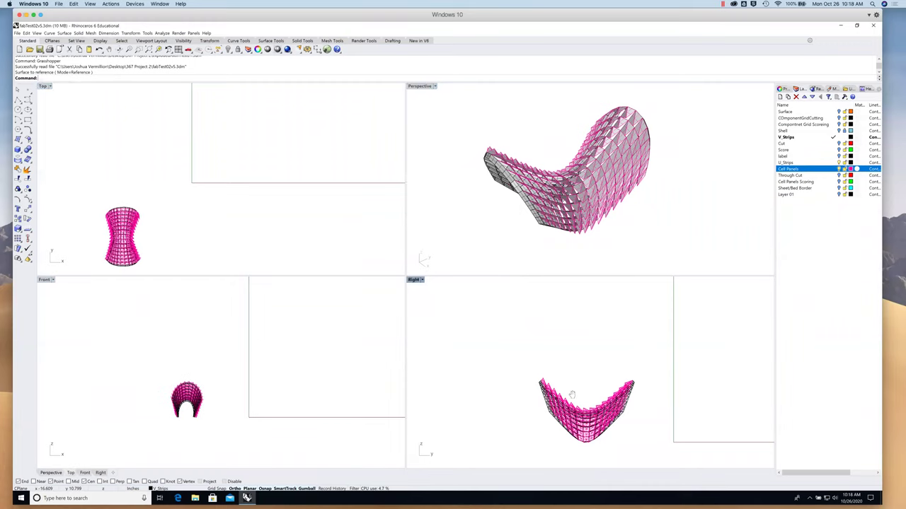
pyautogui.scroll(-5, 581, 266)
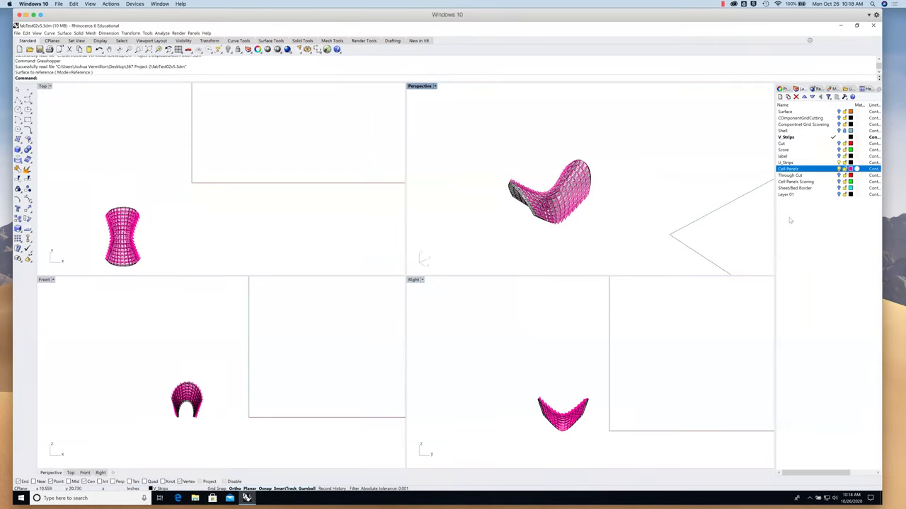
pyautogui.click(787, 138)
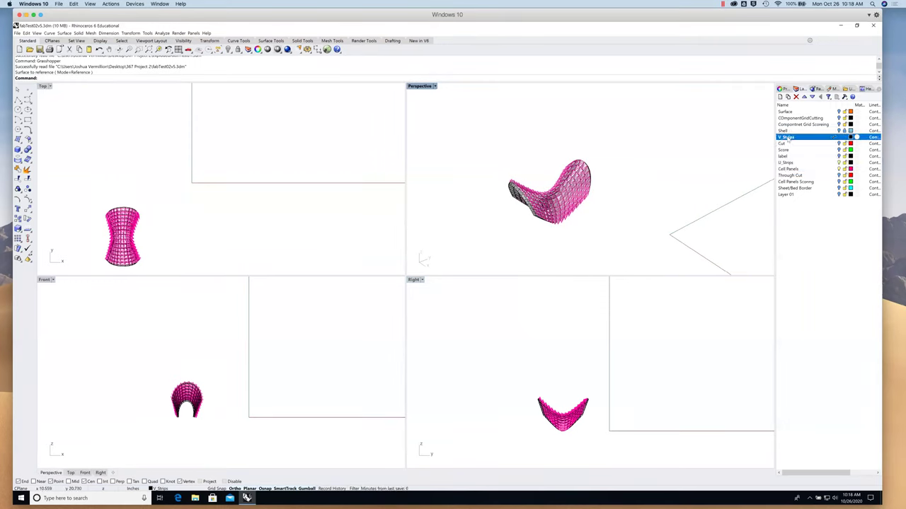
pyautogui.rightClick(787, 139)
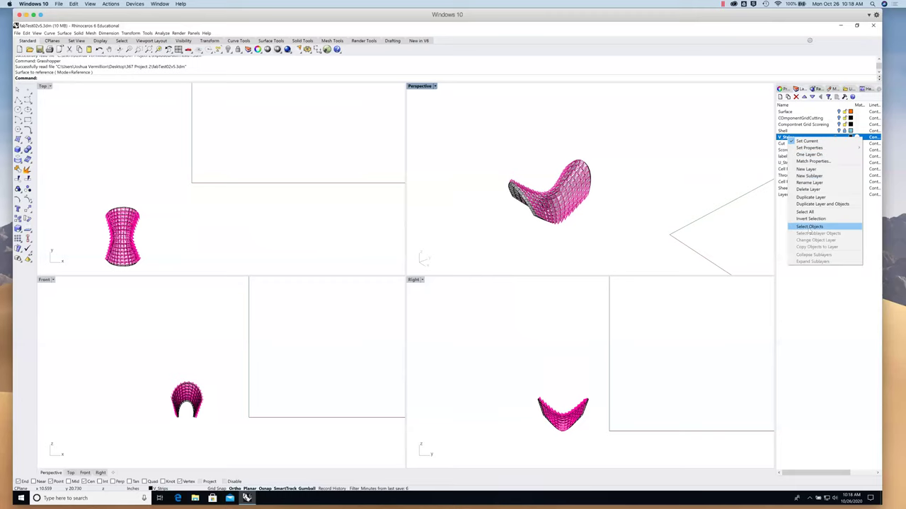
pyautogui.click(809, 228)
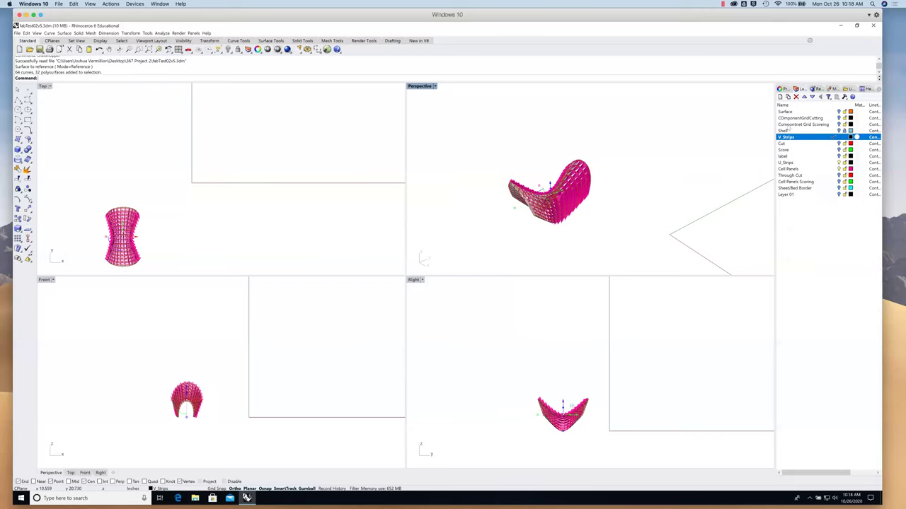
# Try a freehand move of the selected V_Strips objects about 15.15 inches straight down in the Front view, and undo it.
pyautogui.click(28, 210)
pyautogui.click(234, 400)
pyautogui.click(214, 336)
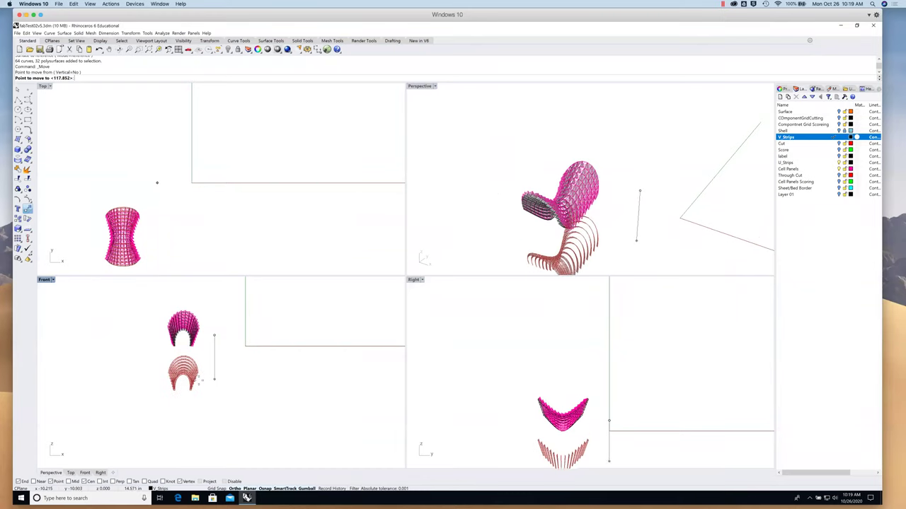
pyautogui.click(201, 382)
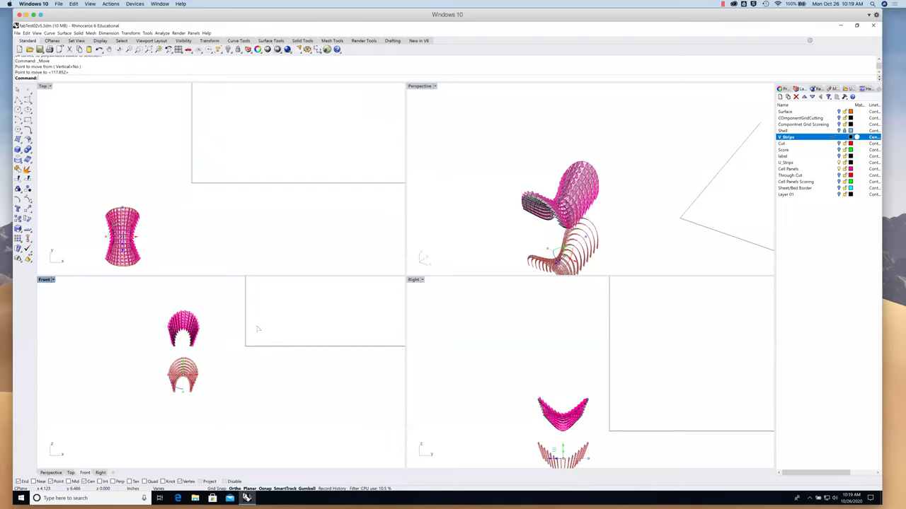
pyautogui.hotkey('ctrl', 'z')
# Move the selected V_Strips objects exactly 15 inches straight down in the Front view.
pyautogui.press('Return')
pyautogui.click(212, 330)
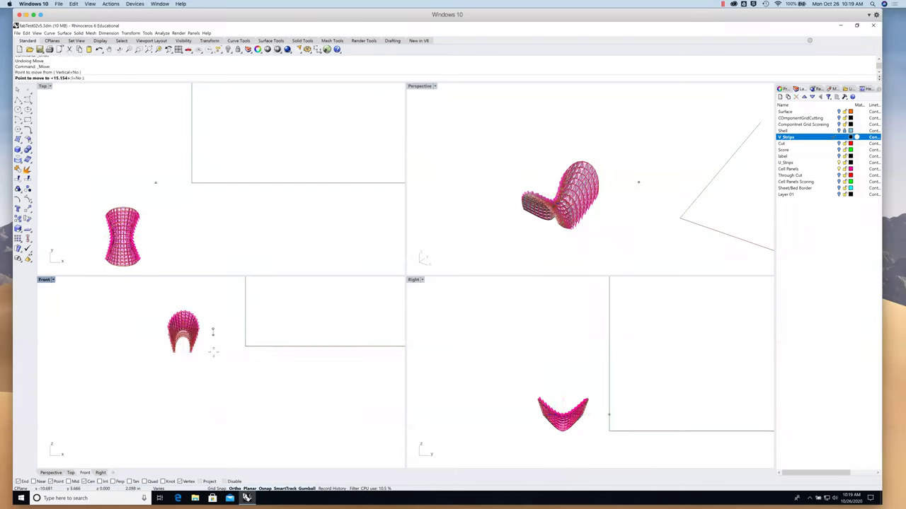
pyautogui.write('120')
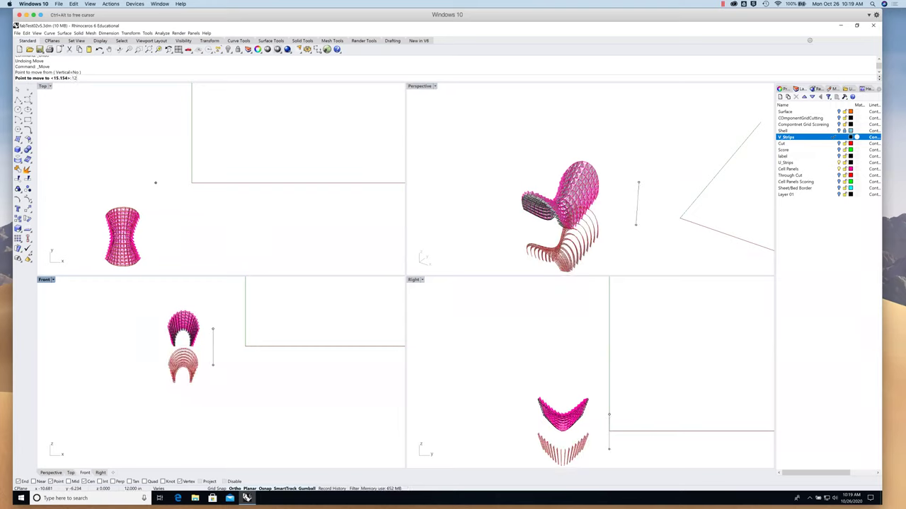
pyautogui.press('BackSpace')
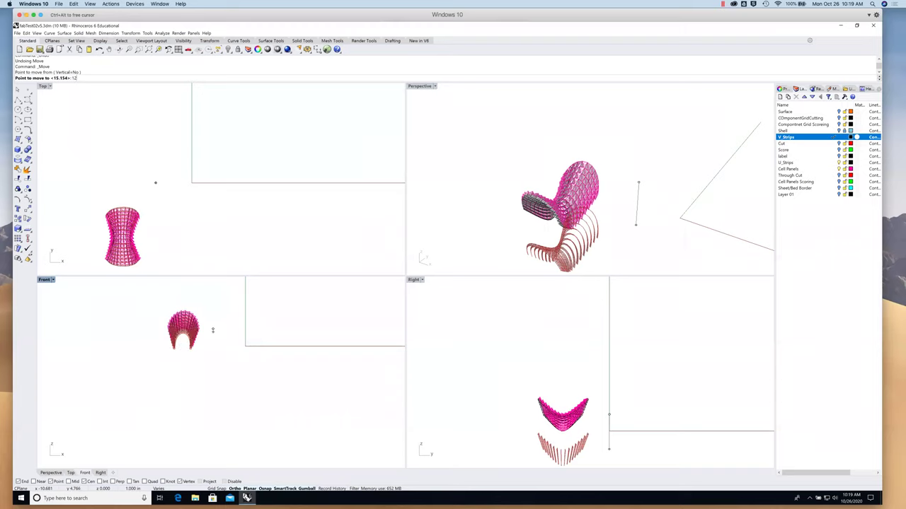
pyautogui.write('5')
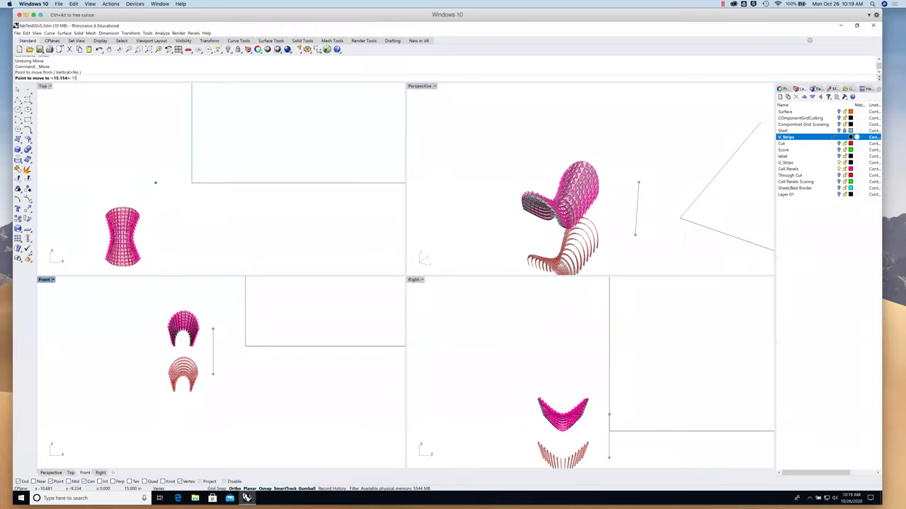
pyautogui.press('Return')
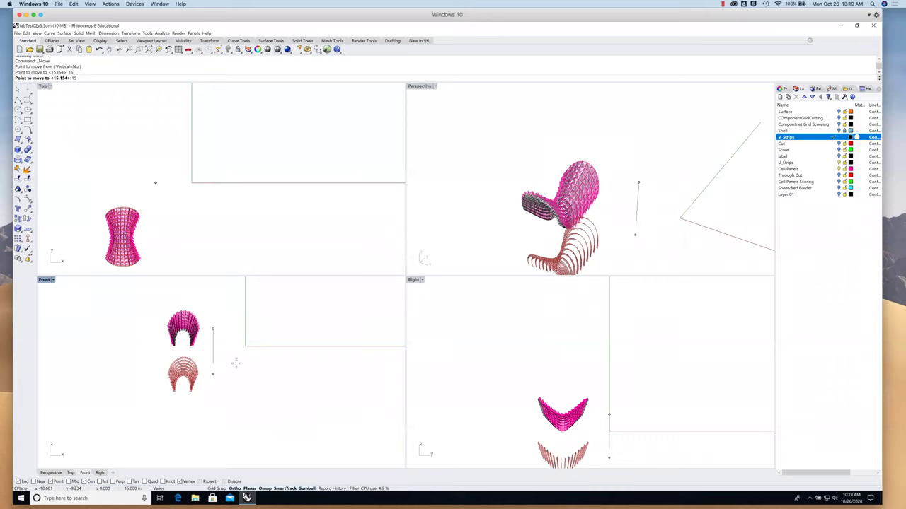
pyautogui.press('Escape')
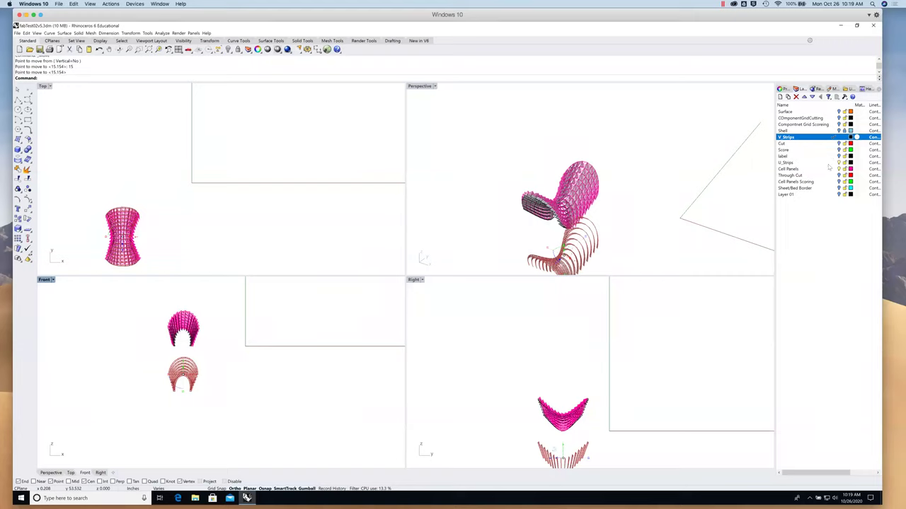
# Try to move the Cell Panels objects 15 inches straight up in the Front view while the V_Strips objects are still selected.
pyautogui.rightClick(791, 169)
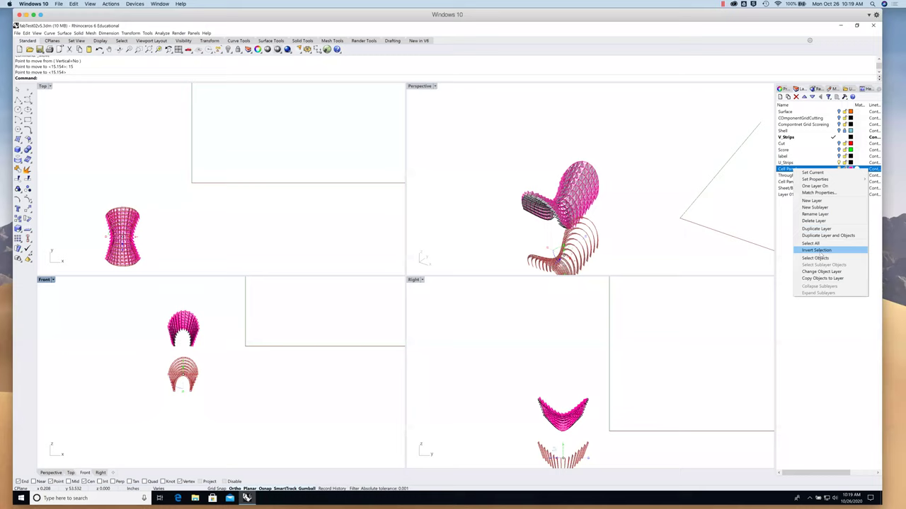
pyautogui.click(820, 258)
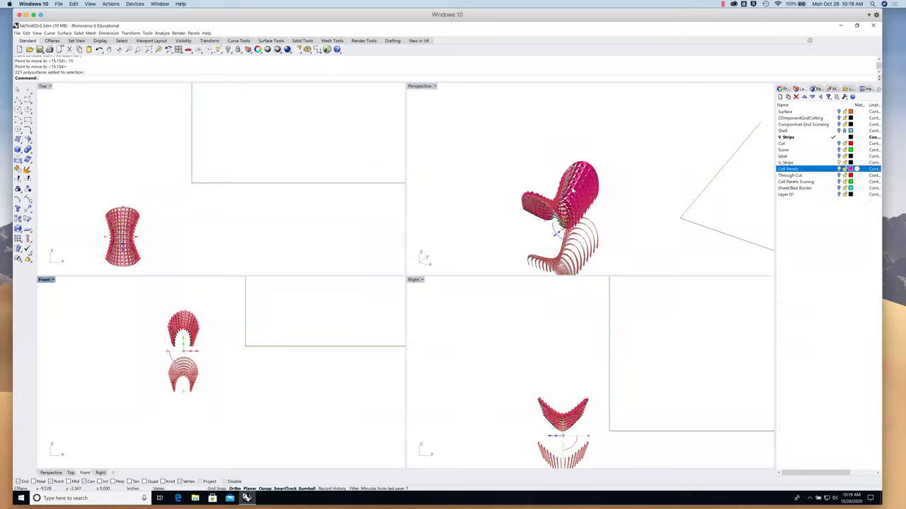
pyautogui.moveTo(262, 389); pyautogui.dragTo(264, 424)
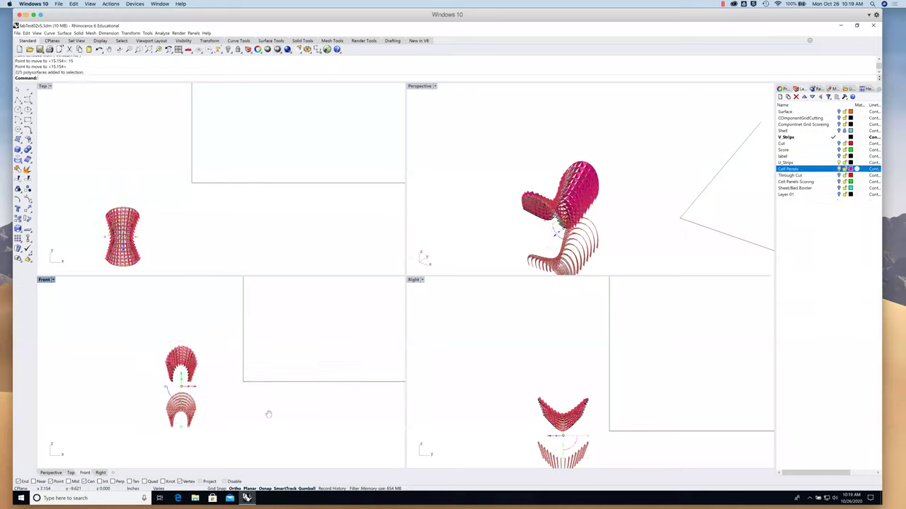
pyautogui.click(27, 209)
pyautogui.click(217, 365)
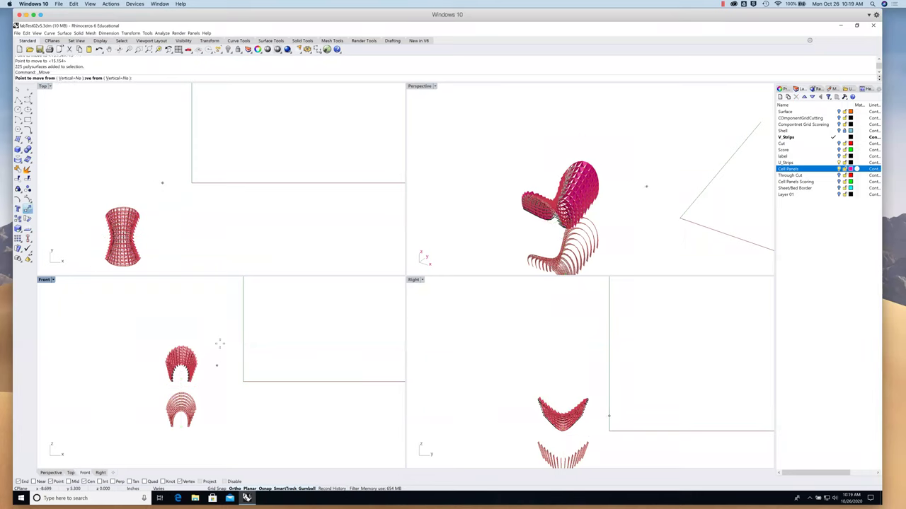
pyautogui.write('15')
pyautogui.press('Return')
pyautogui.press('Return')
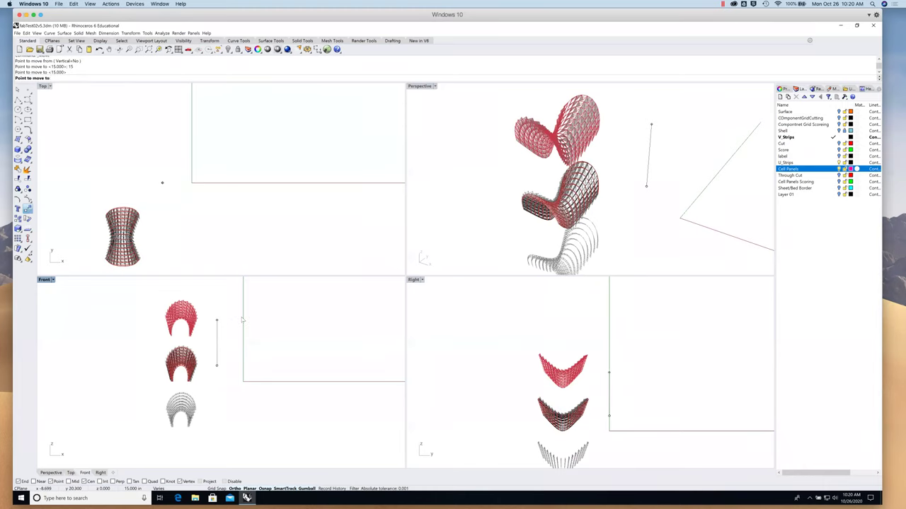
pyautogui.click(241, 321)
pyautogui.press('Return')
pyautogui.click(227, 377)
pyautogui.click(227, 377)
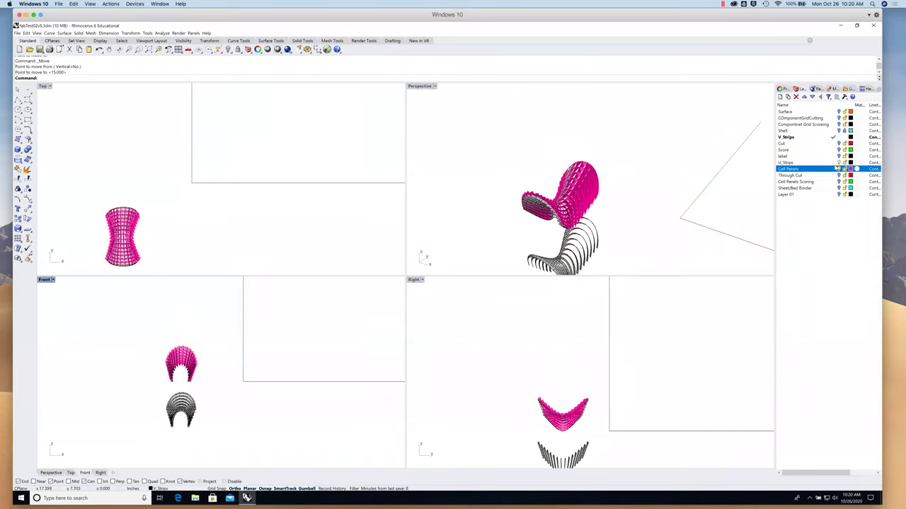
# Select only the objects on the Cell Panels layer and move them 15 inches straight up in the Front view.
pyautogui.rightClick(787, 170)
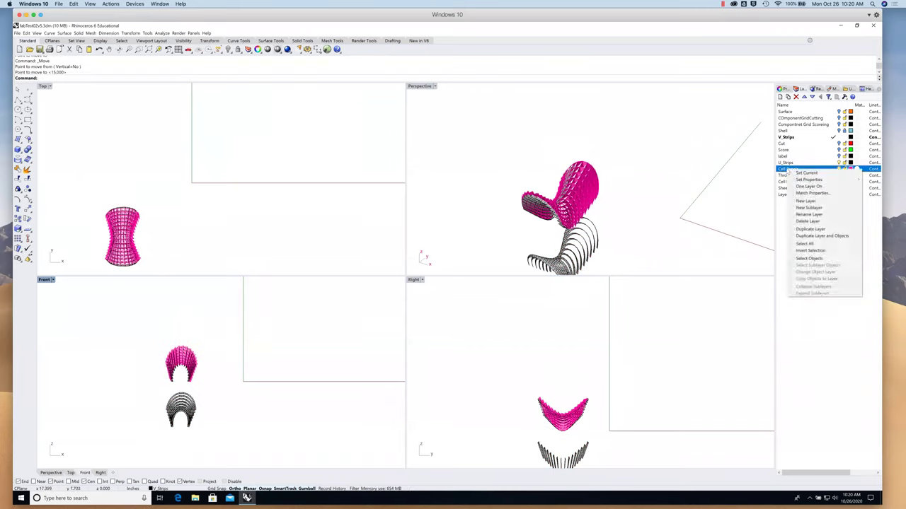
pyautogui.click(815, 259)
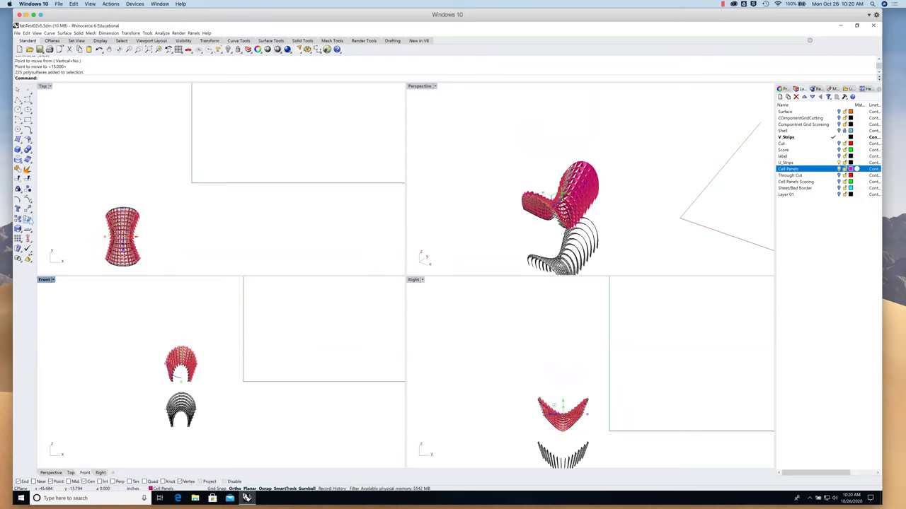
pyautogui.press('Return')
pyautogui.click(216, 368)
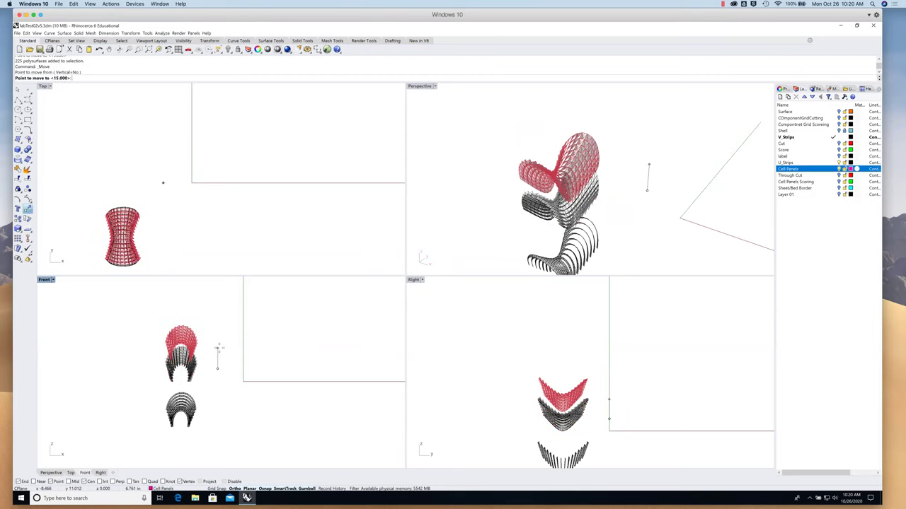
pyautogui.write('15')
pyautogui.press('Return')
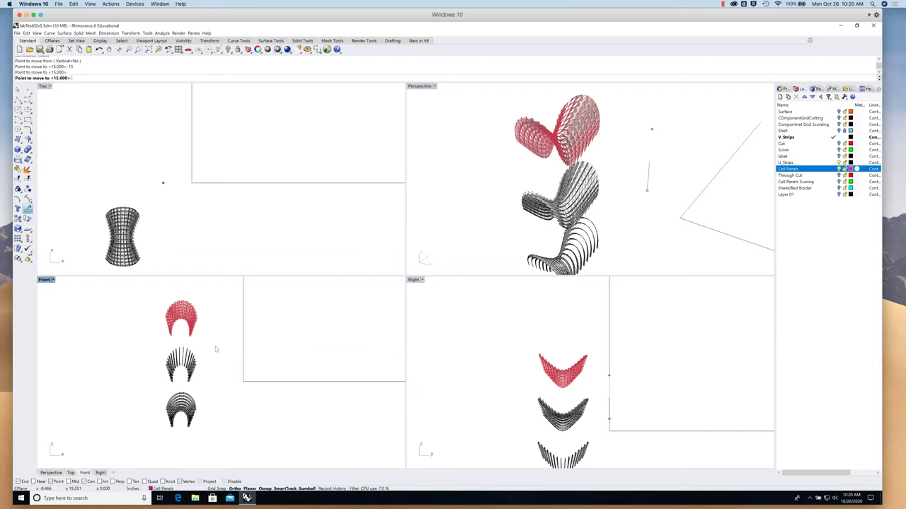
pyautogui.click(462, 161)
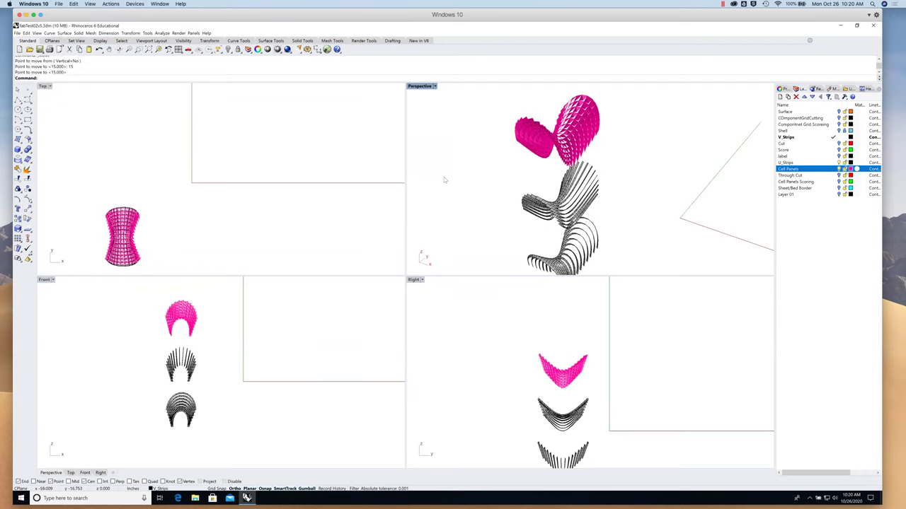
# Maximize the Perspective viewport on the three separated layers and set it to the NW isometric view.
pyautogui.doubleClick(420, 86)
pyautogui.moveTo(508, 244); pyautogui.dragTo(496, 243)
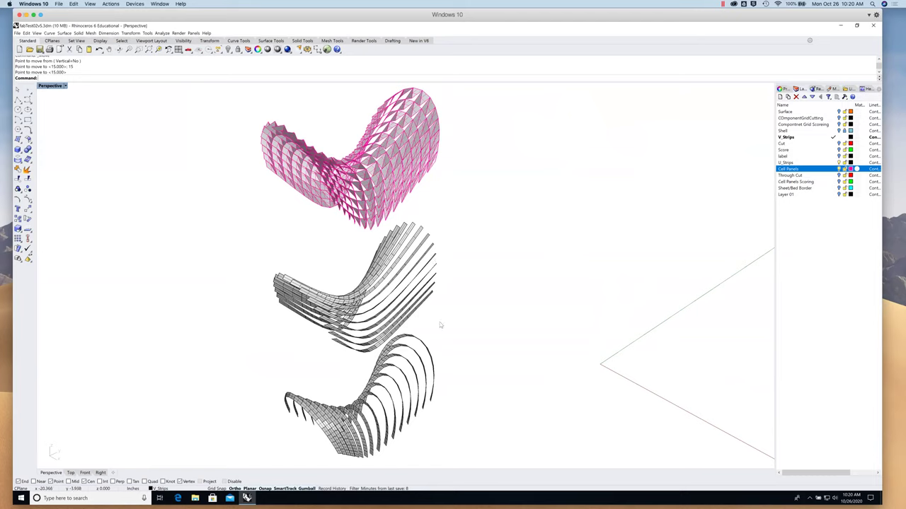
pyautogui.click(65, 86)
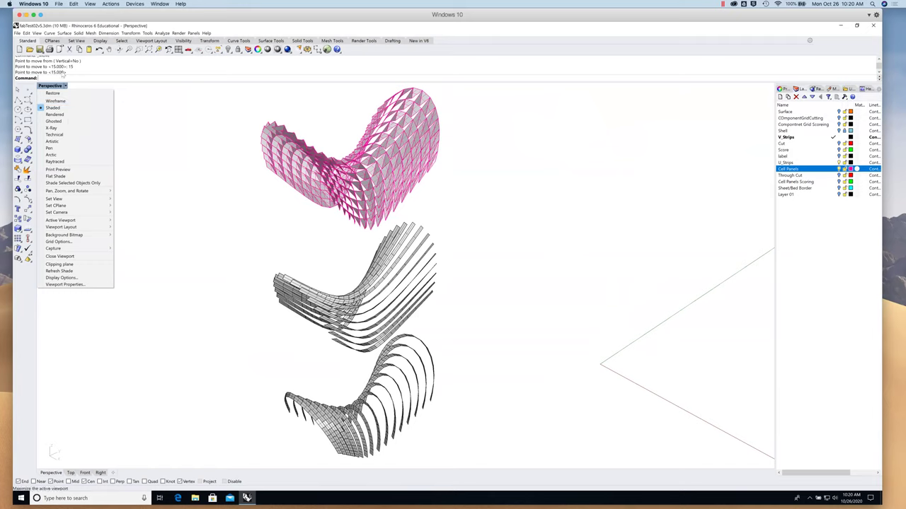
pyautogui.moveTo(71, 199)
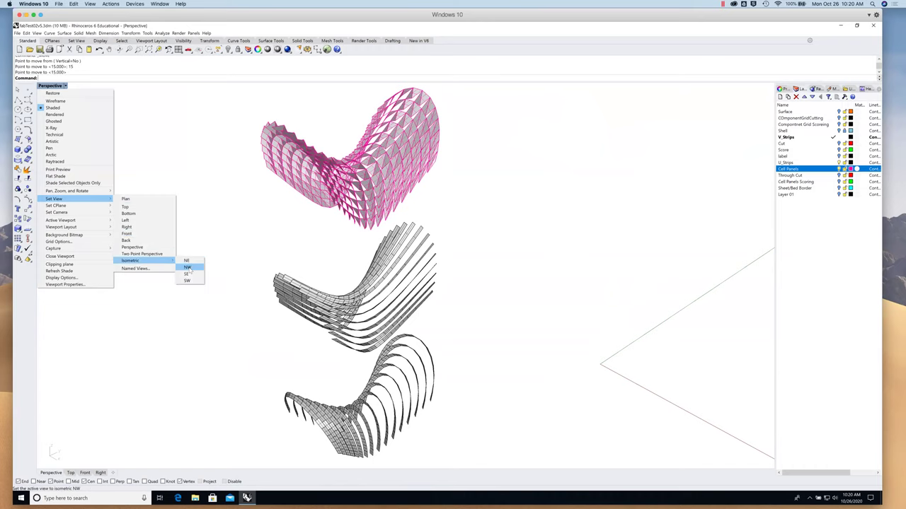
pyautogui.click(189, 268)
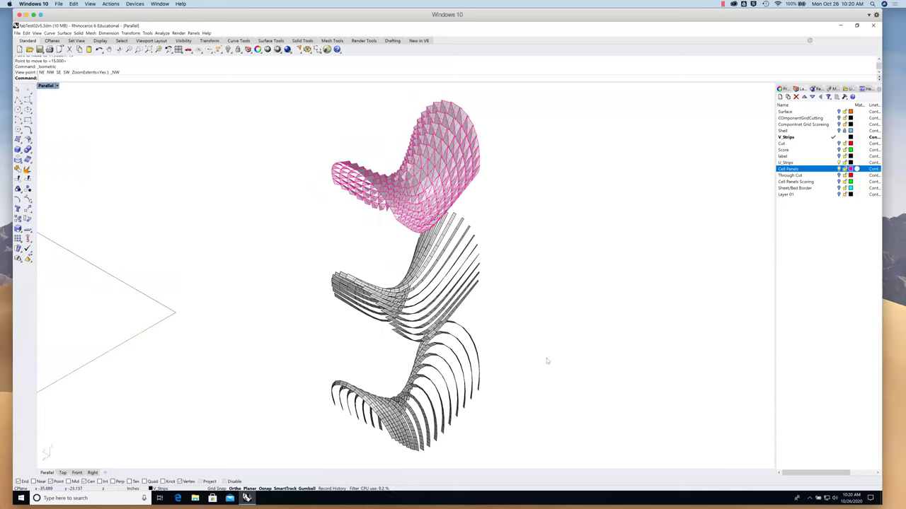
# Make a 2D drawing of all three separated layers from the Parallel view, including tangent edges, scene silhouette and viewport rectangle, and check it in the Top view.
pyautogui.moveTo(547, 358); pyautogui.dragTo(540, 355)
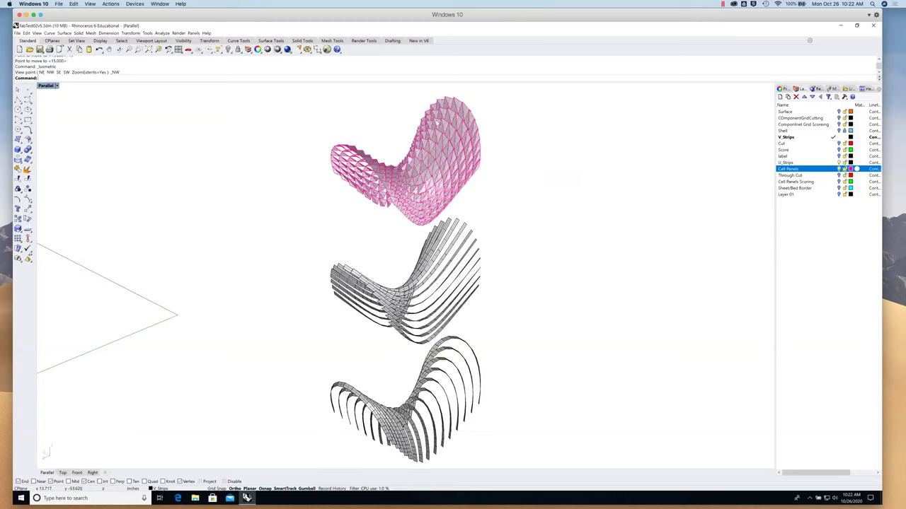
pyautogui.write('make')
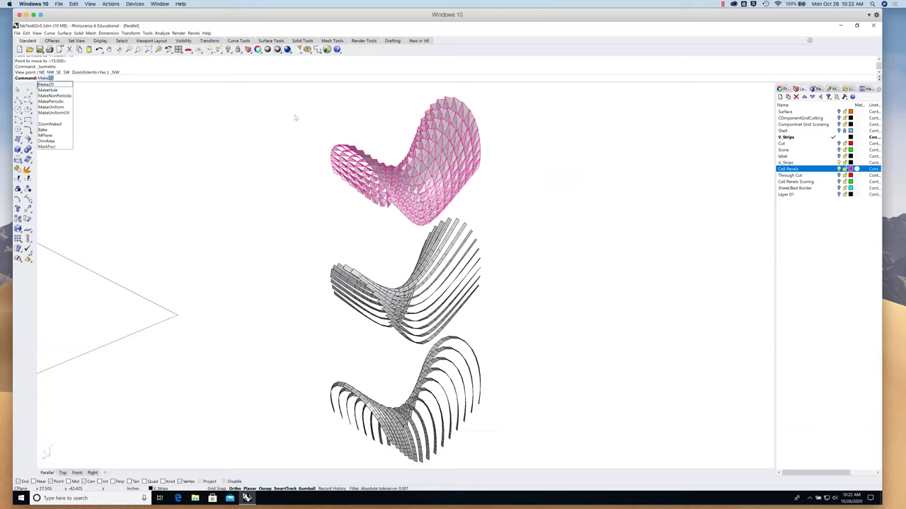
pyautogui.press('Return')
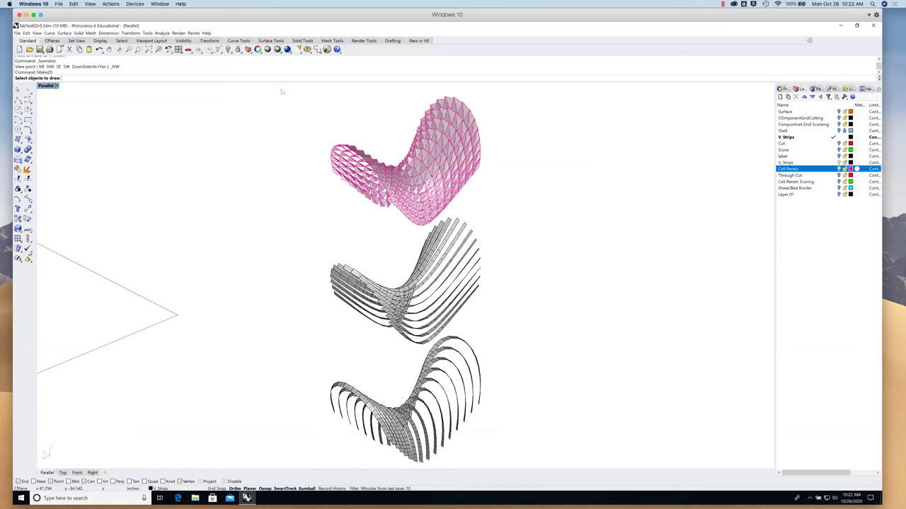
pyautogui.moveTo(298, 86); pyautogui.dragTo(540, 459)
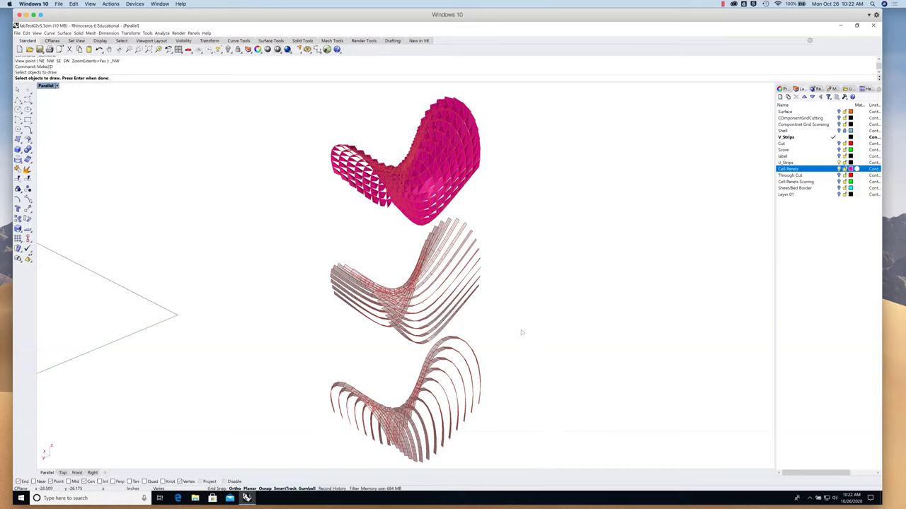
pyautogui.press('Return')
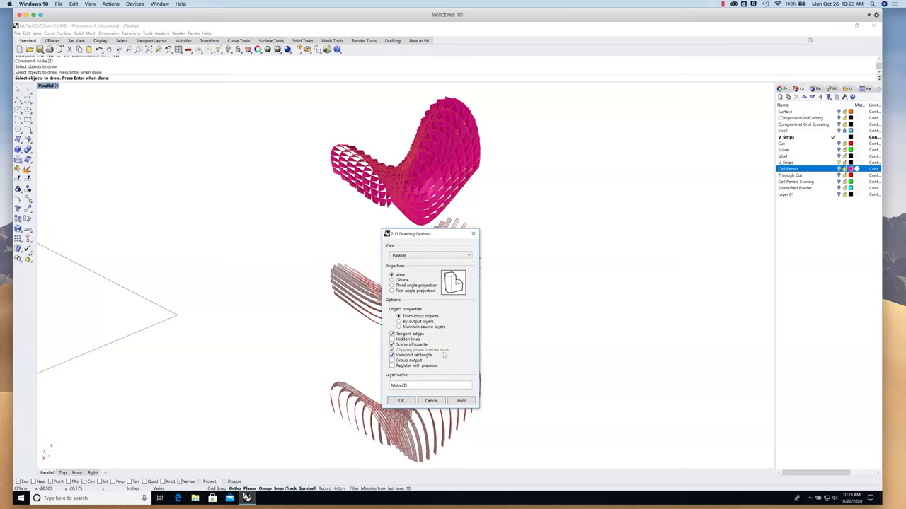
pyautogui.click(400, 402)
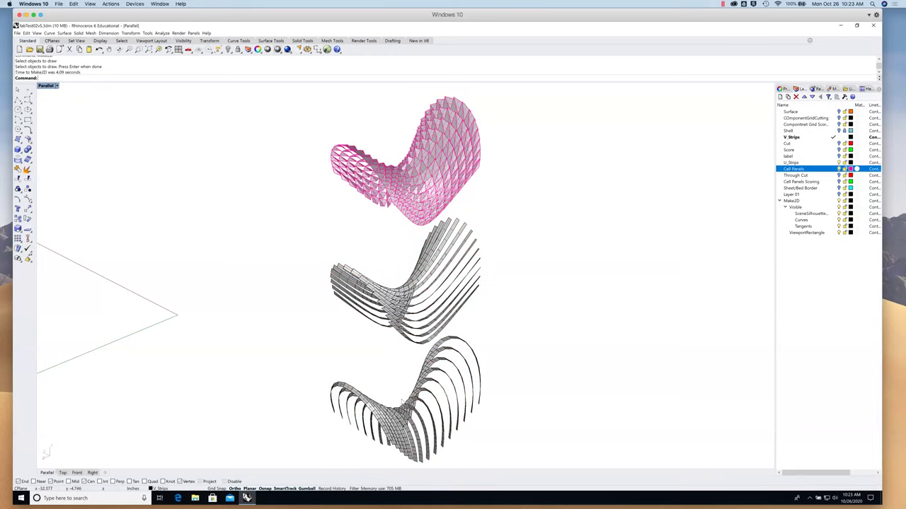
pyautogui.doubleClick(47, 85)
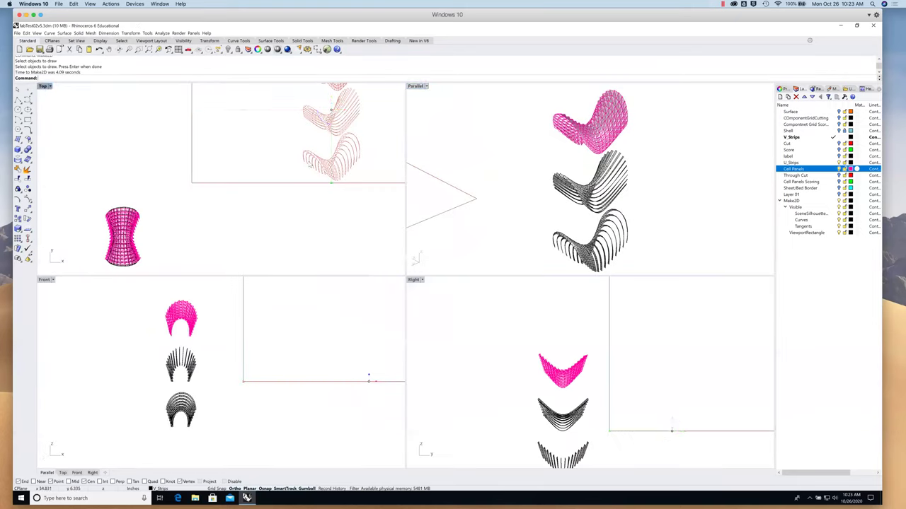
pyautogui.scroll(-3, 268, 160)
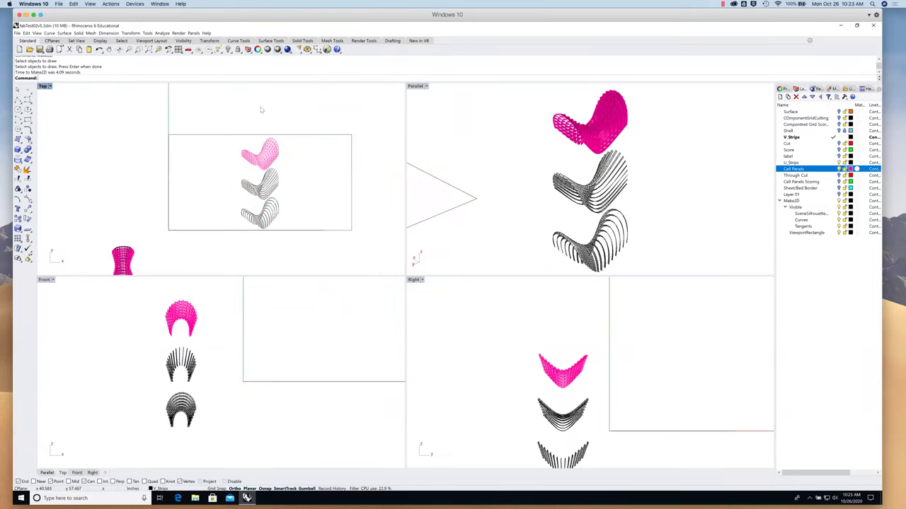
pyautogui.scroll(4, 240, 162)
pyautogui.scroll(-3, 239, 160)
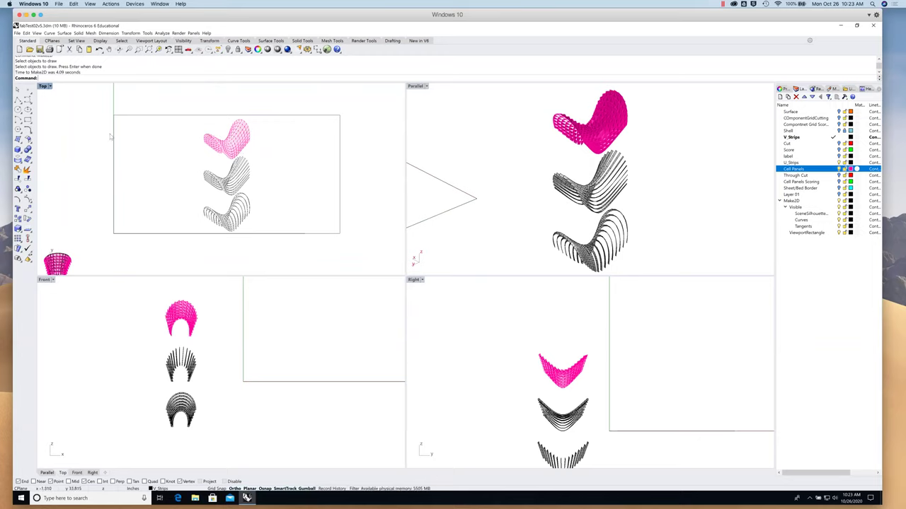
# Maximize the Parallel view and set the rendering to a transparent background with the ground plane off.
pyautogui.doubleClick(416, 85)
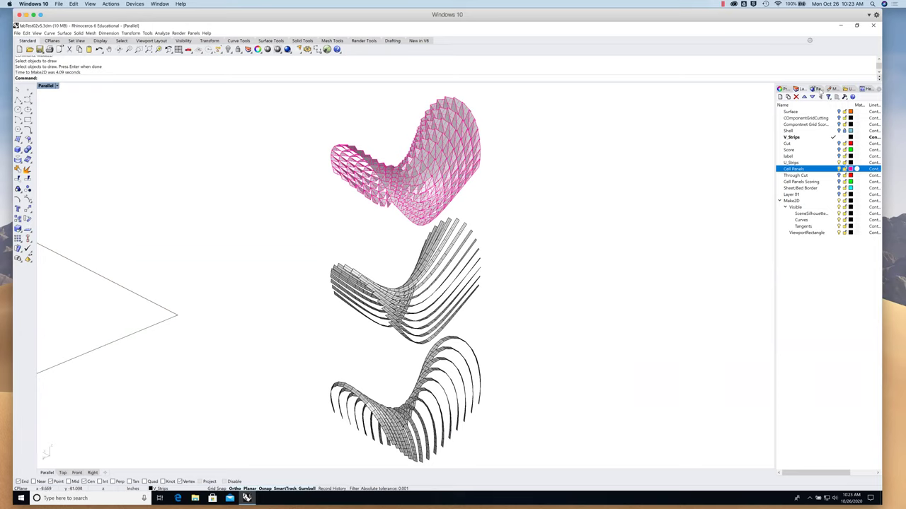
pyautogui.click(818, 89)
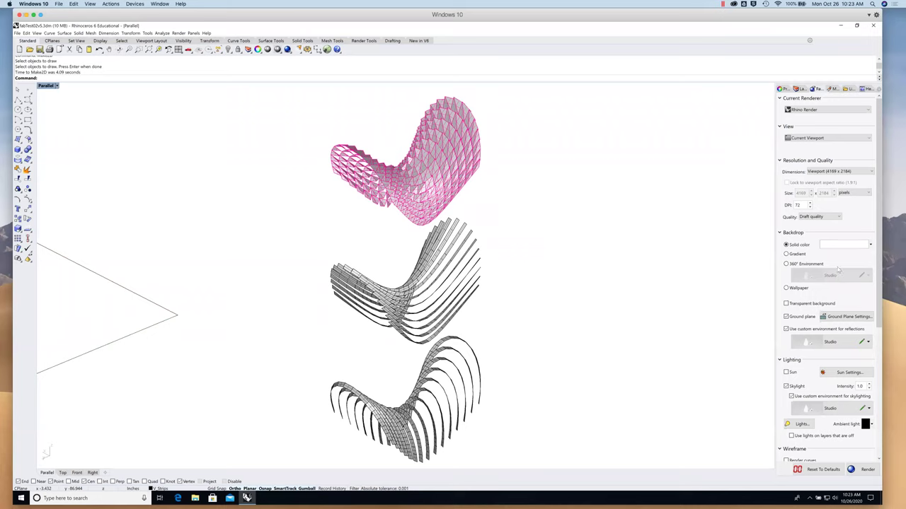
pyautogui.click(786, 304)
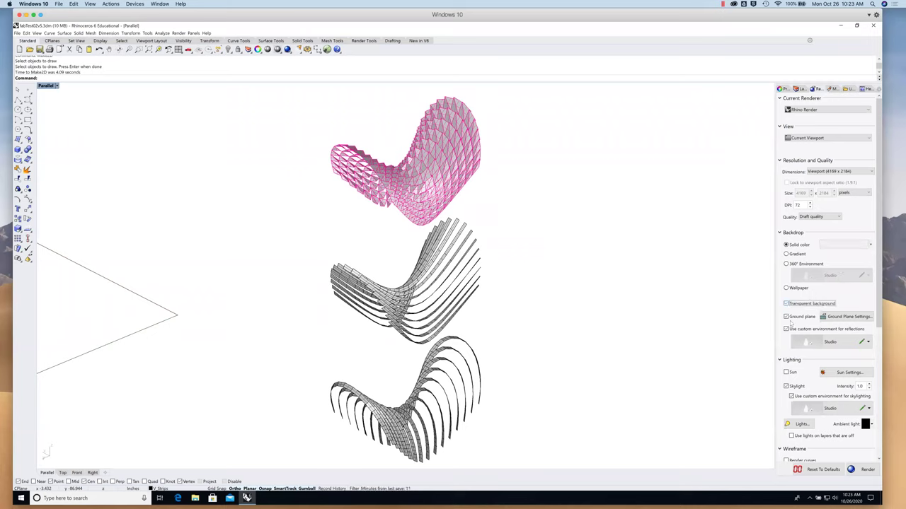
pyautogui.click(786, 317)
pyautogui.click(786, 317)
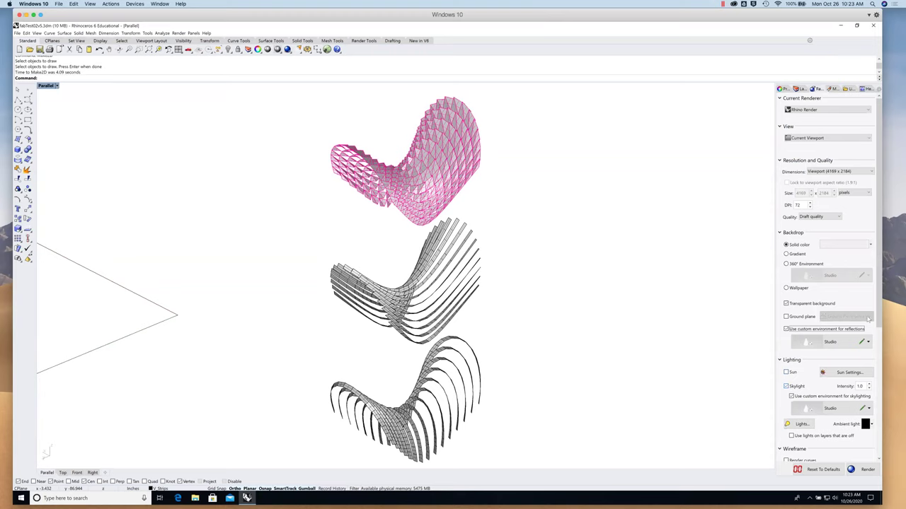
# Review the remaining render settings and render the Parallel view of the exploded structure.
pyautogui.moveTo(876, 322); pyautogui.dragTo(874, 361)
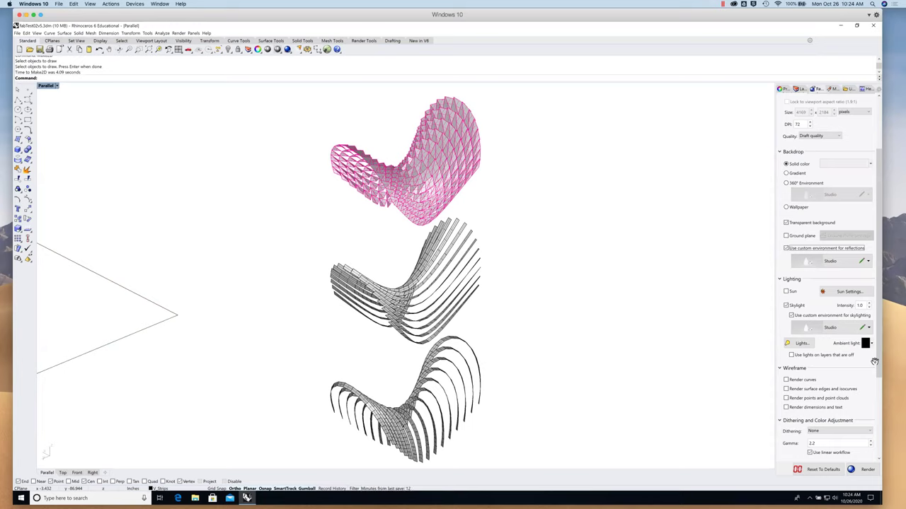
pyautogui.moveTo(878, 362); pyautogui.dragTo(870, 445)
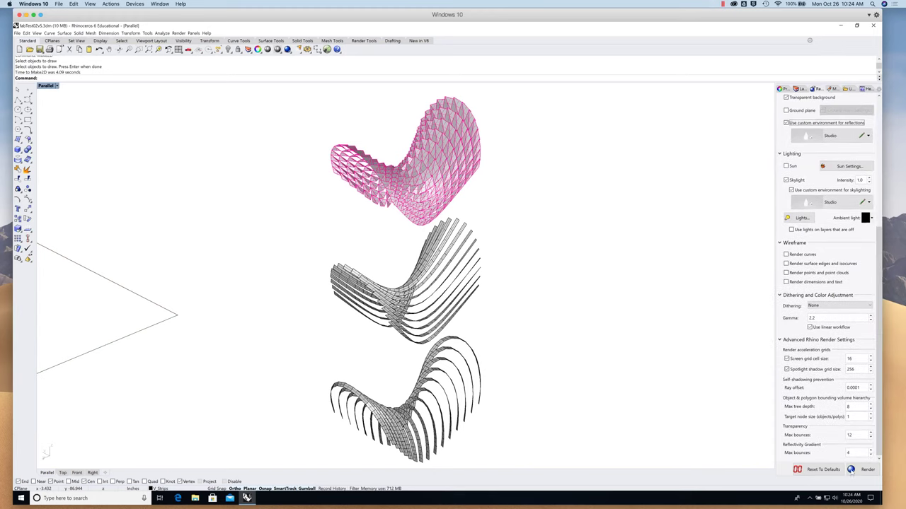
pyautogui.click(864, 470)
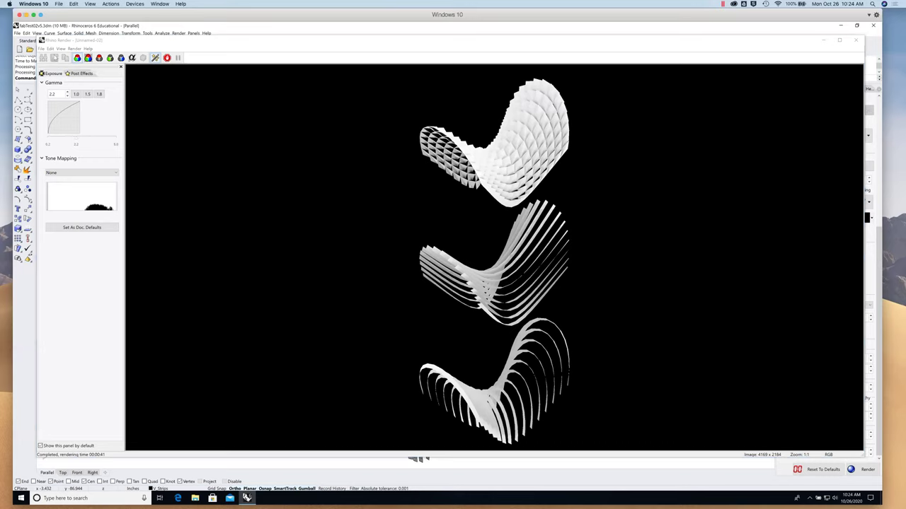
# Save the finished rendering to the Desktop as explodedAxon02.png with its alpha channel and close the render window.
pyautogui.click(54, 62)
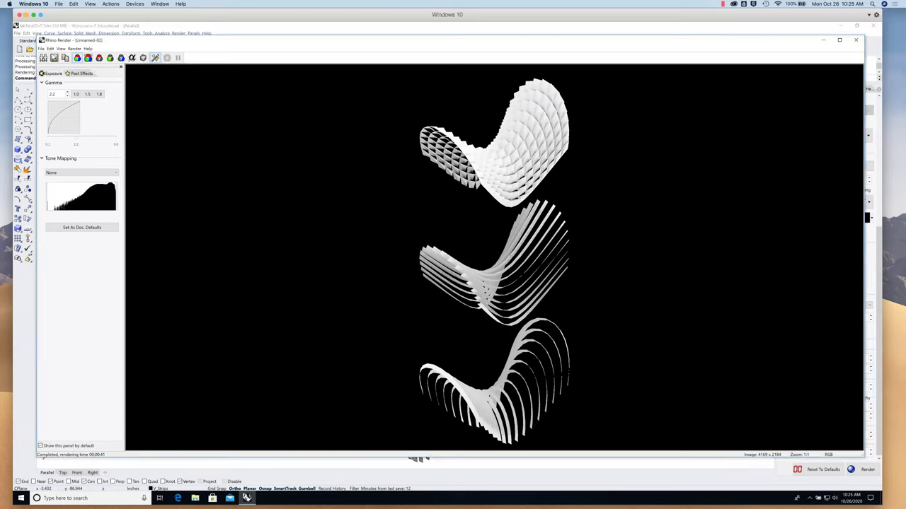
pyautogui.click(55, 60)
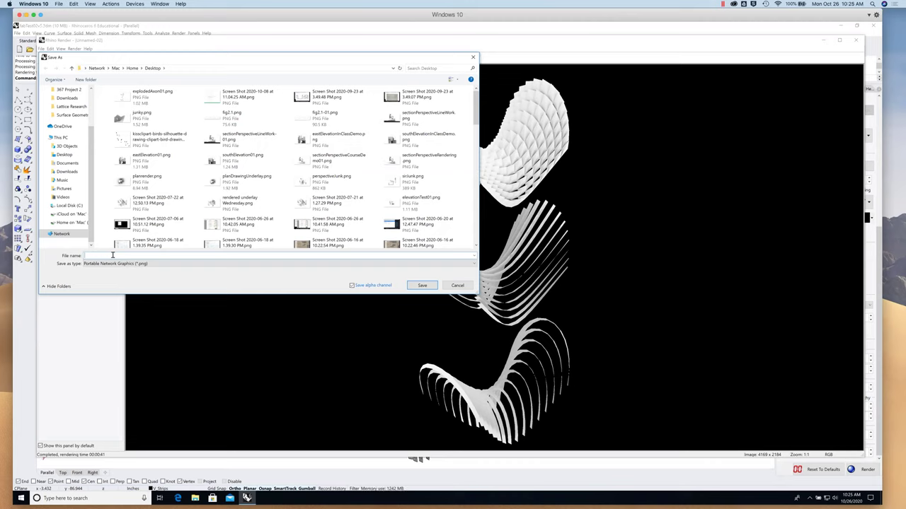
pyautogui.click(149, 97)
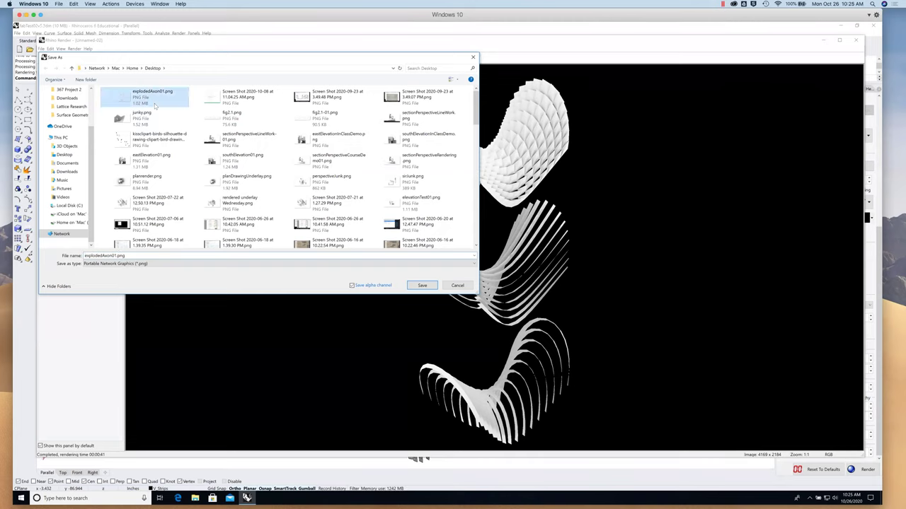
pyautogui.click(115, 255)
pyautogui.click(115, 256)
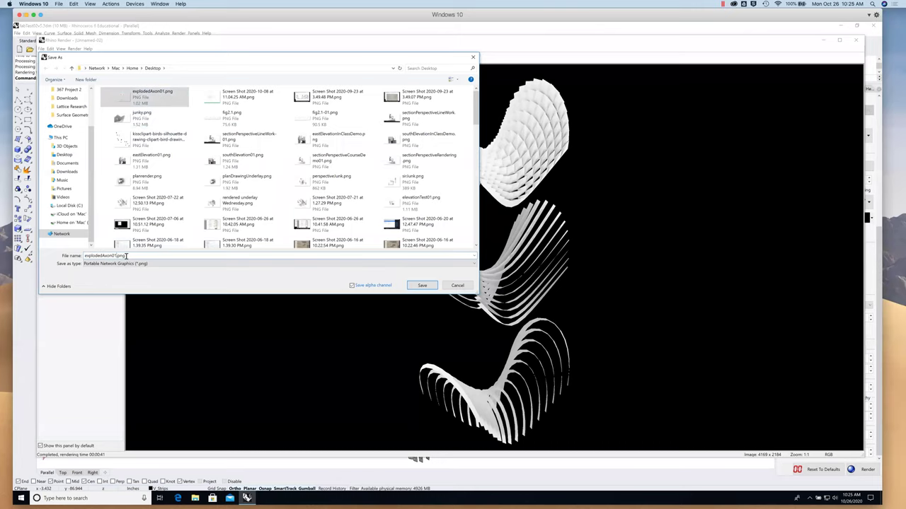
pyautogui.write('2')
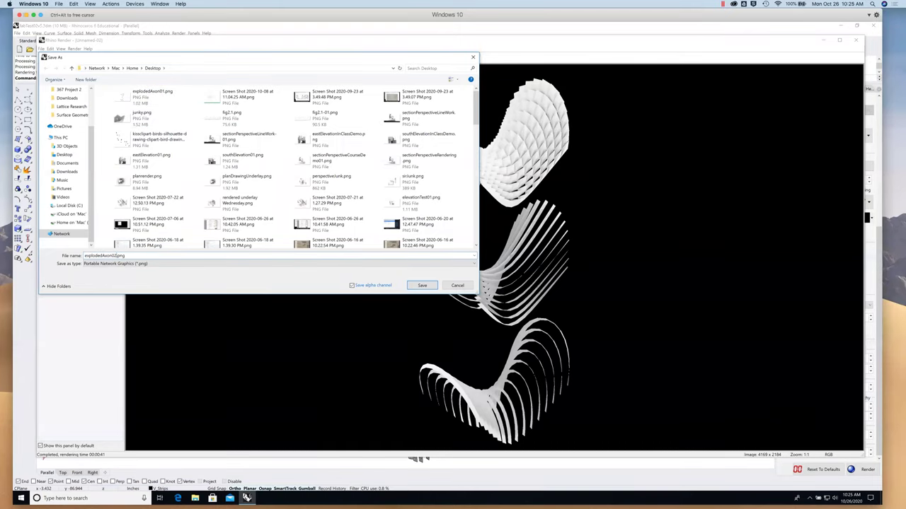
pyautogui.press('Return')
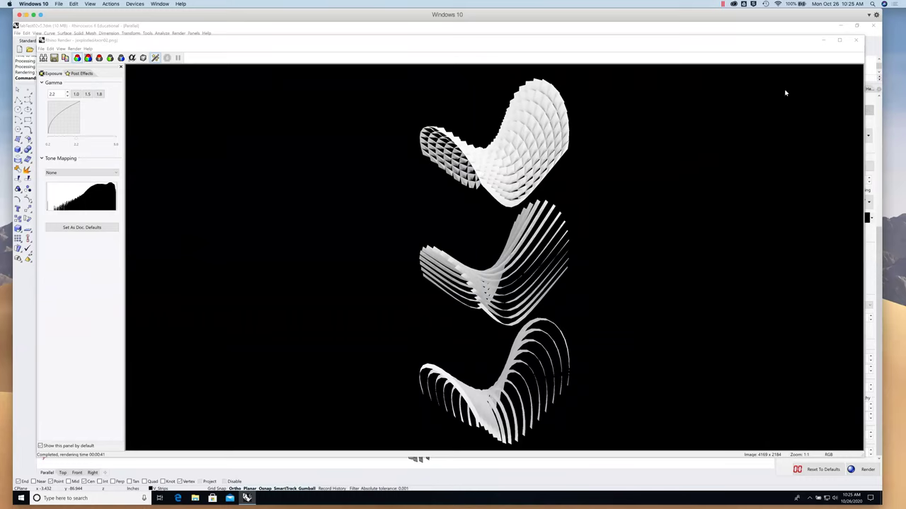
pyautogui.click(854, 42)
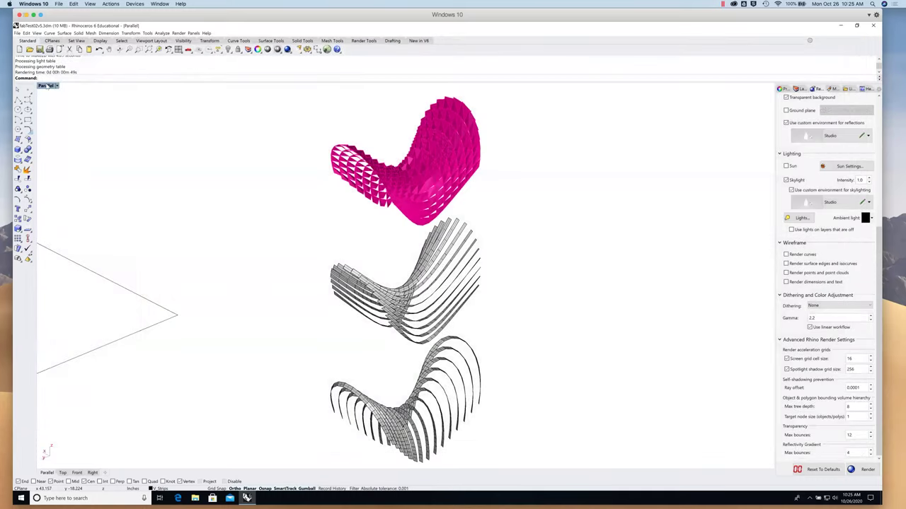
# Select all the Make2D linework with its viewport rectangle in the Top view and name its export file explodedAxon02.AI on the Desktop.
pyautogui.doubleClick(46, 85)
pyautogui.moveTo(86, 104); pyautogui.dragTo(384, 246)
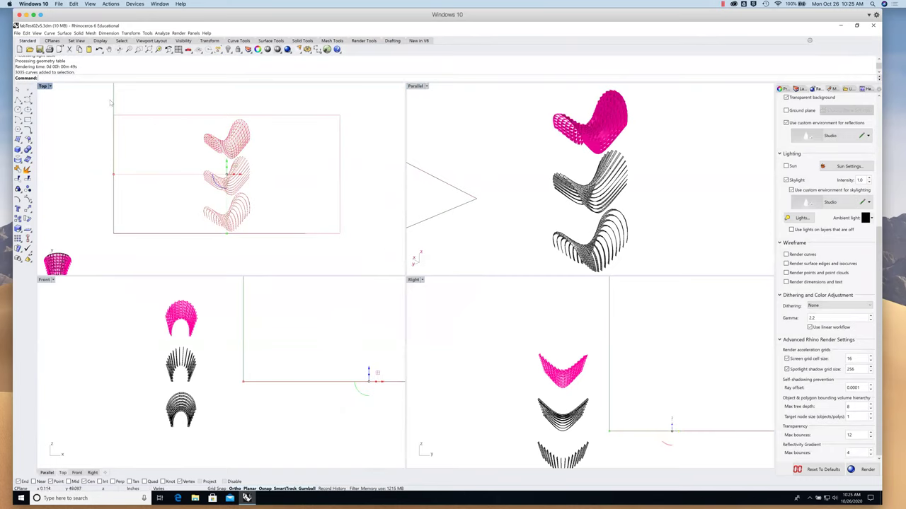
pyautogui.click(18, 34)
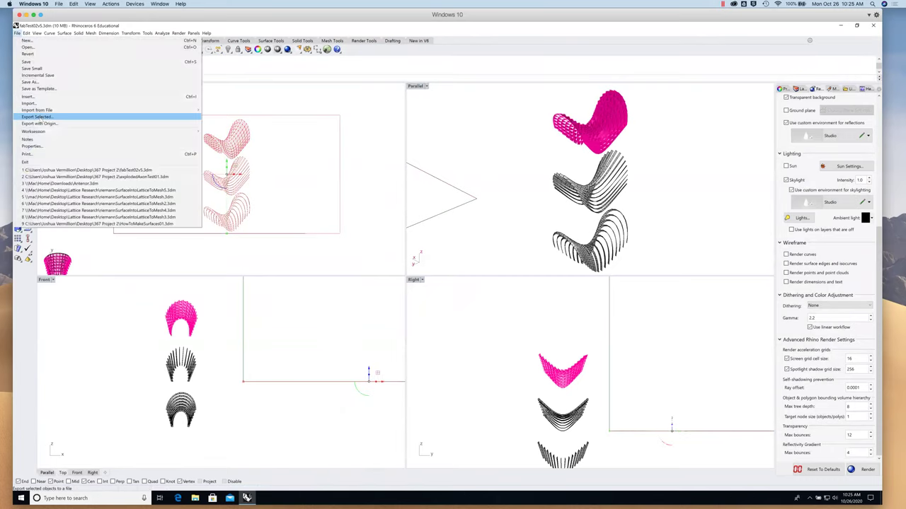
pyautogui.click(43, 115)
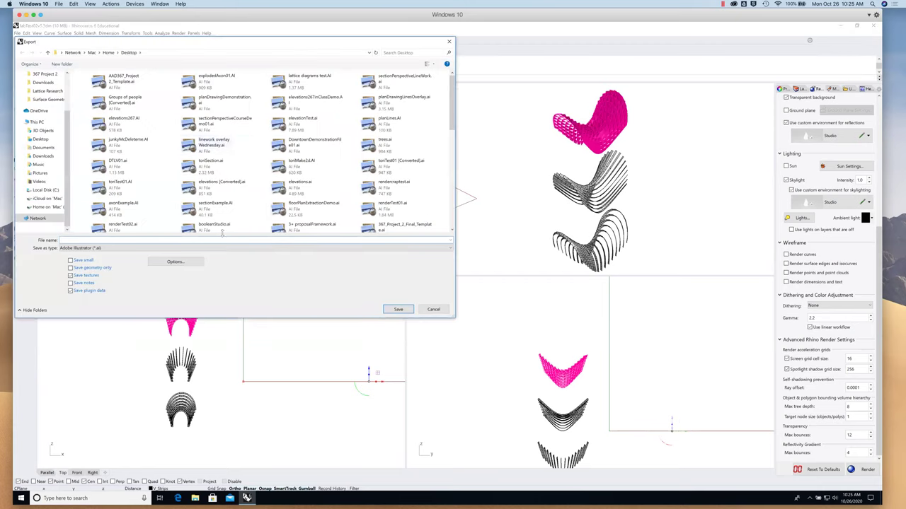
pyautogui.click(205, 80)
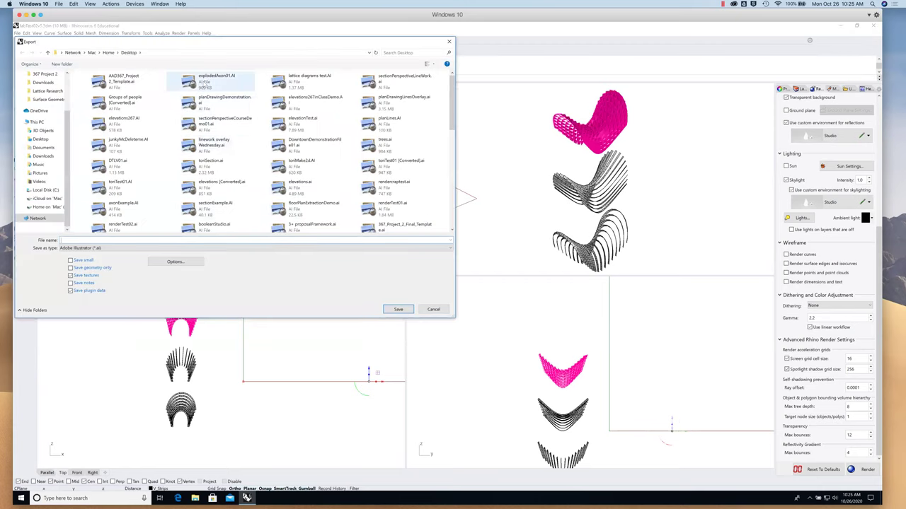
pyautogui.doubleClick(92, 240)
pyautogui.click(93, 240)
pyautogui.press('BackSpace')
pyautogui.write('2')
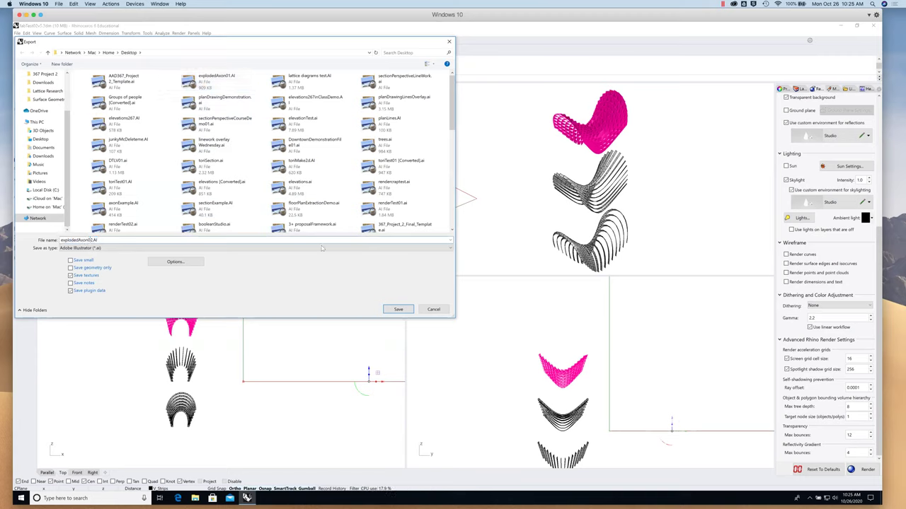
# Export the selected linework in Adobe Illustrator format as a snapshot of the current view in RGB color.
pyautogui.click(447, 249)
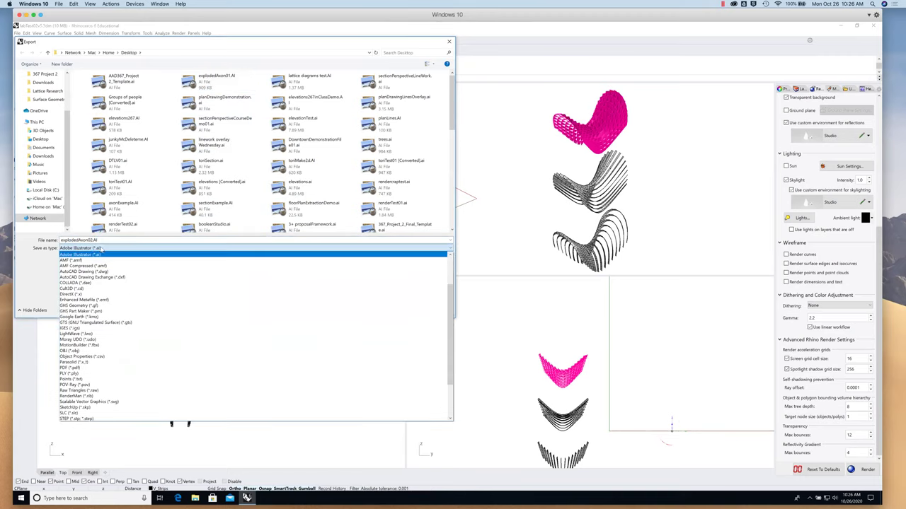
pyautogui.scroll(2, 105, 286)
pyautogui.scroll(4, 105, 286)
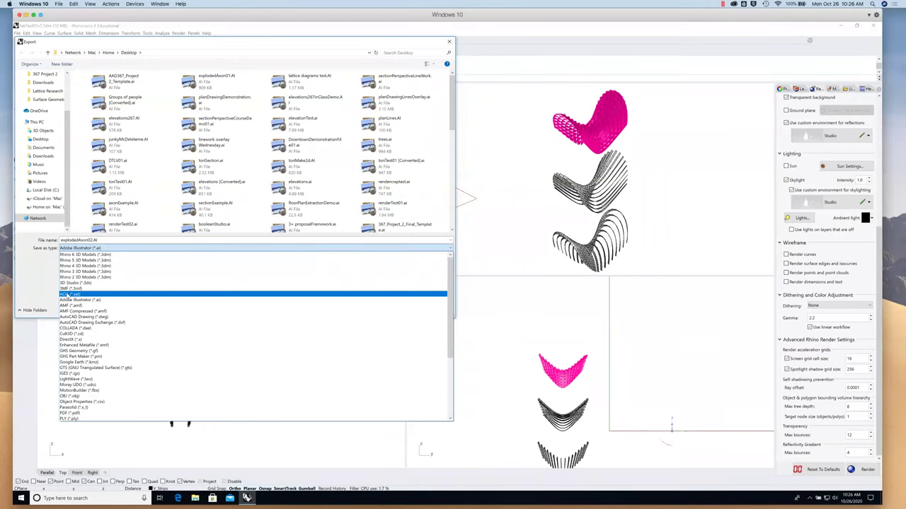
pyautogui.click(81, 300)
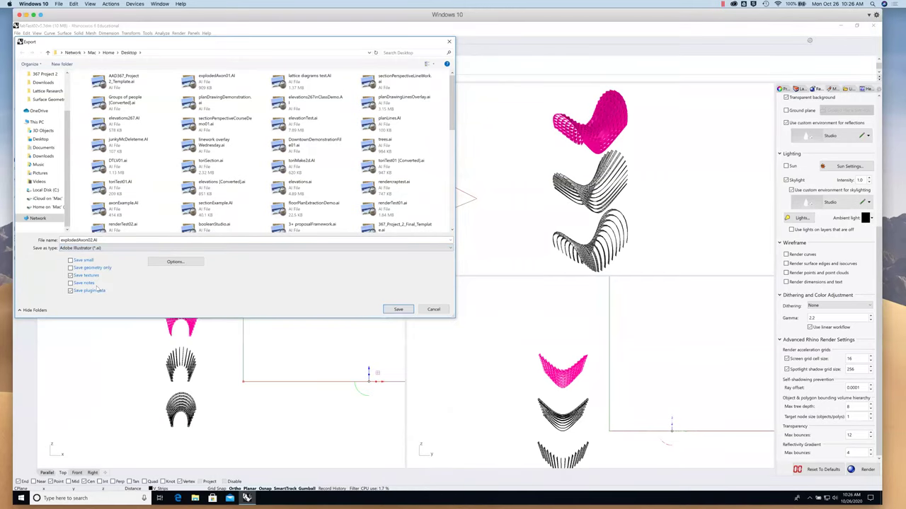
pyautogui.click(399, 310)
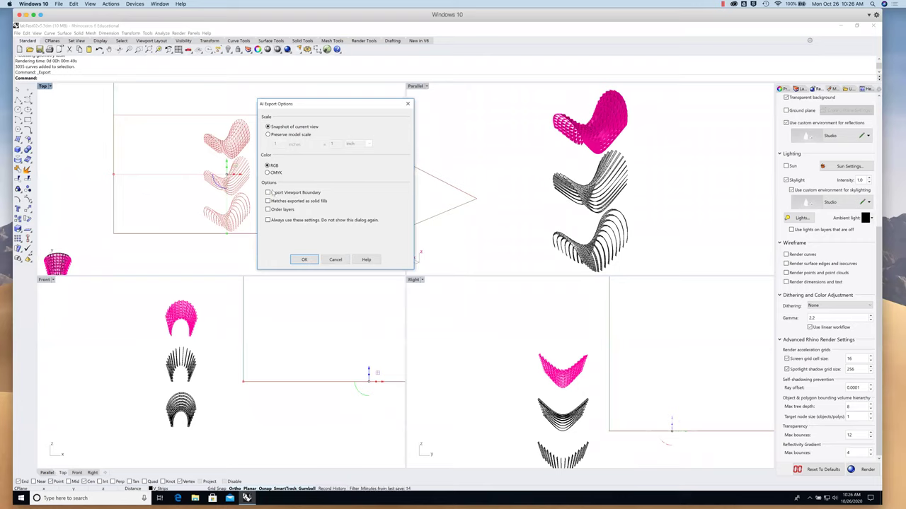
pyautogui.click(306, 259)
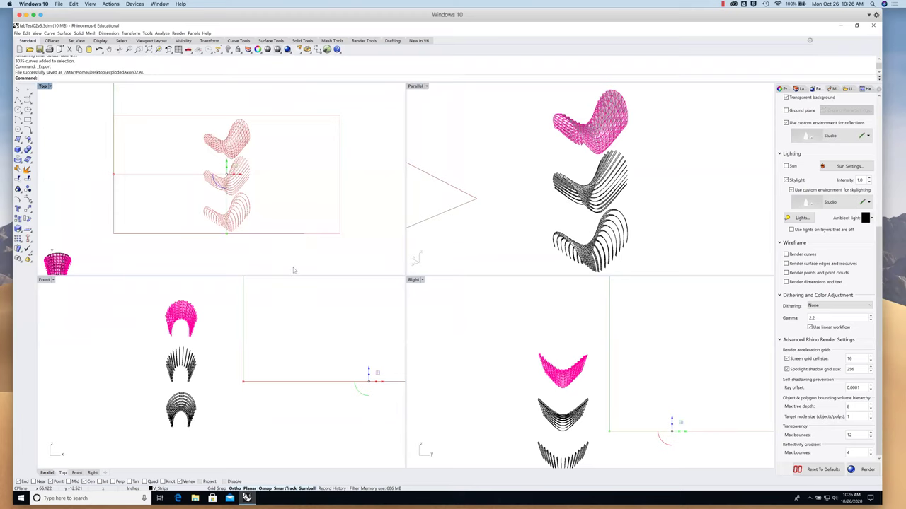
# Switch to Adobe Illustrator with the AAD367_Project 2_Template.ai document and enlarge its window.
pyautogui.hotkey('ctrl', 'Up')
pyautogui.click(263, 176)
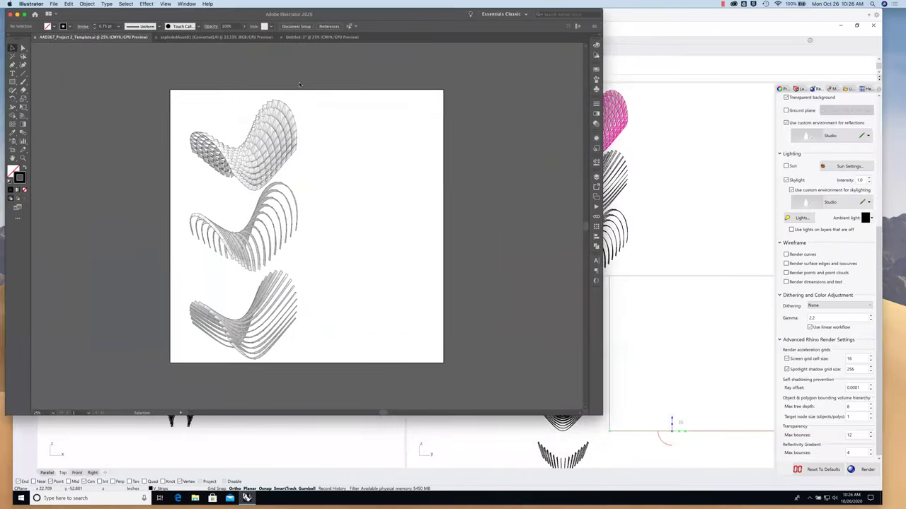
pyautogui.moveTo(598, 414); pyautogui.dragTo(747, 484)
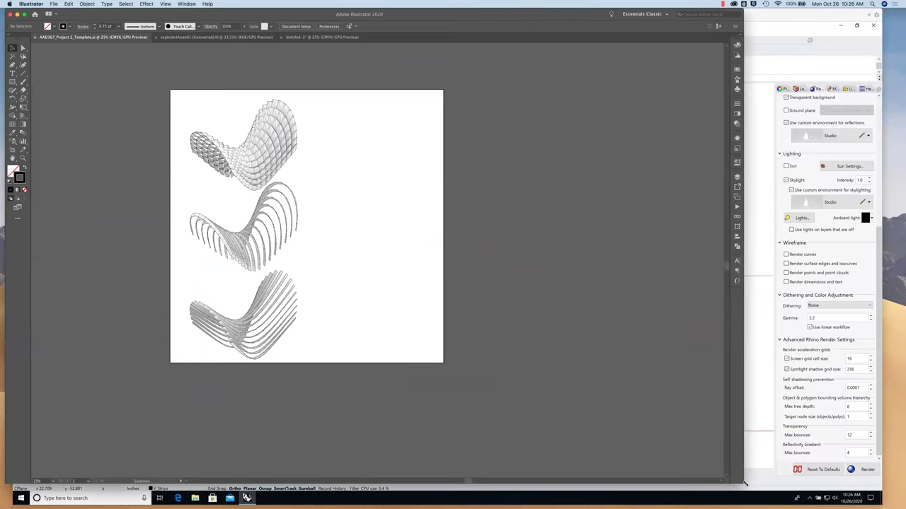
# Open explodedAxon02.AI from the Desktop alongside the blank document with the guide grid.
pyautogui.click(322, 37)
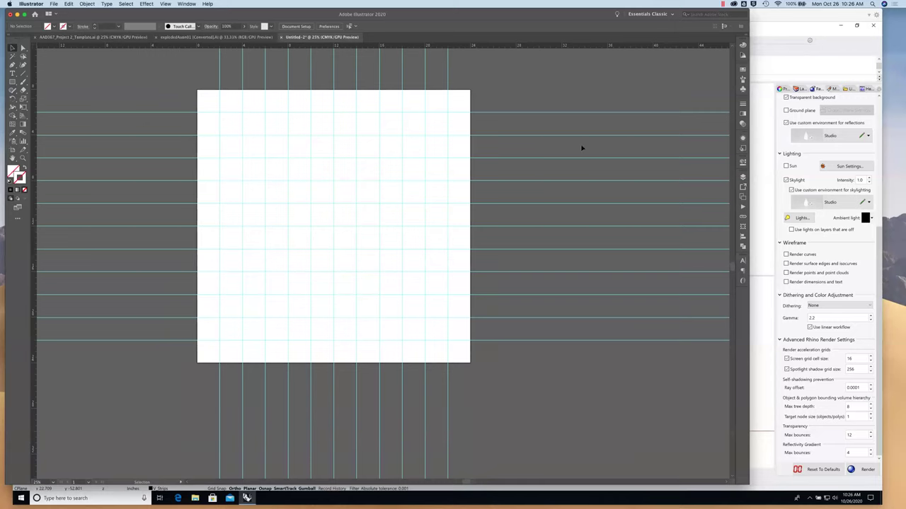
pyautogui.scroll(2, 518, 123)
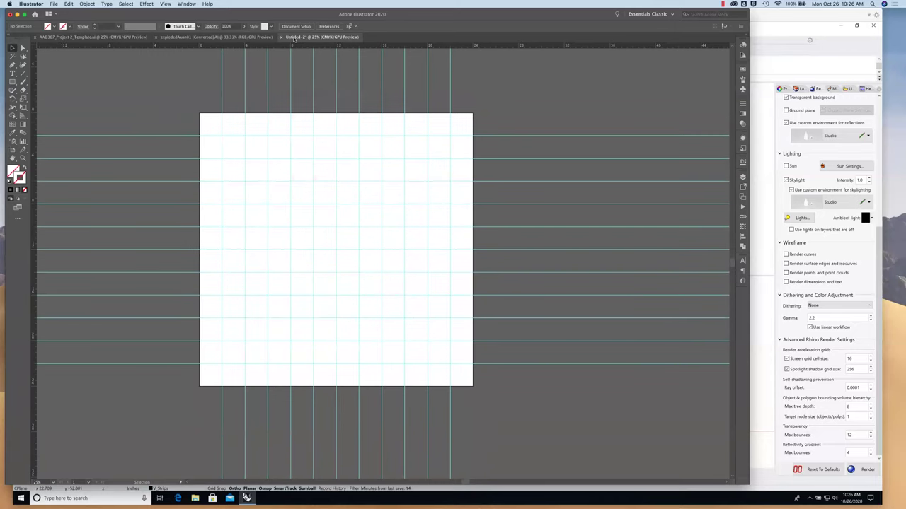
pyautogui.click(54, 4)
pyautogui.click(64, 26)
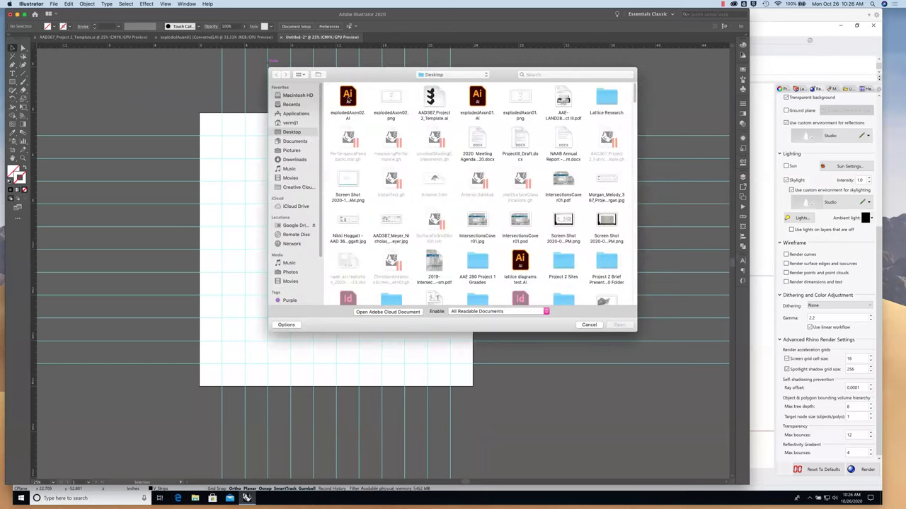
pyautogui.doubleClick(347, 99)
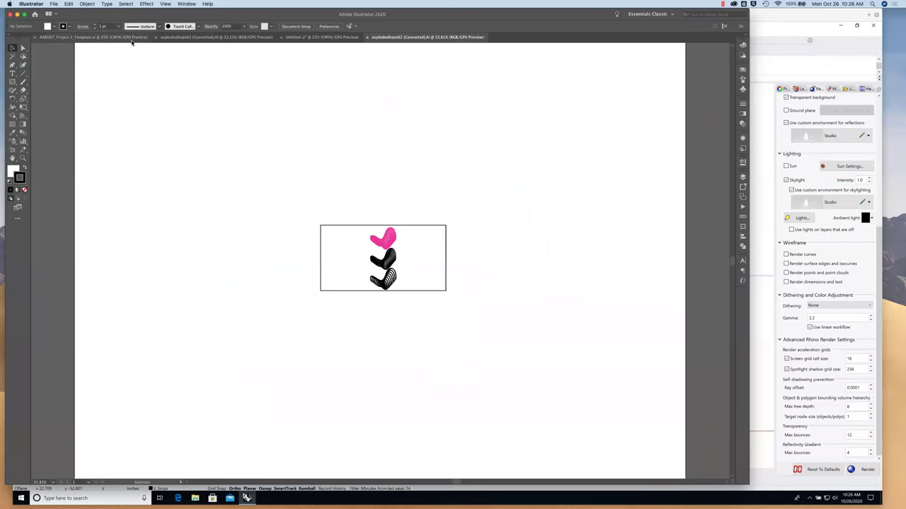
# Examine the imported Make2D linework and its viewport rectangle up close.
pyautogui.moveTo(283, 205); pyautogui.dragTo(508, 310)
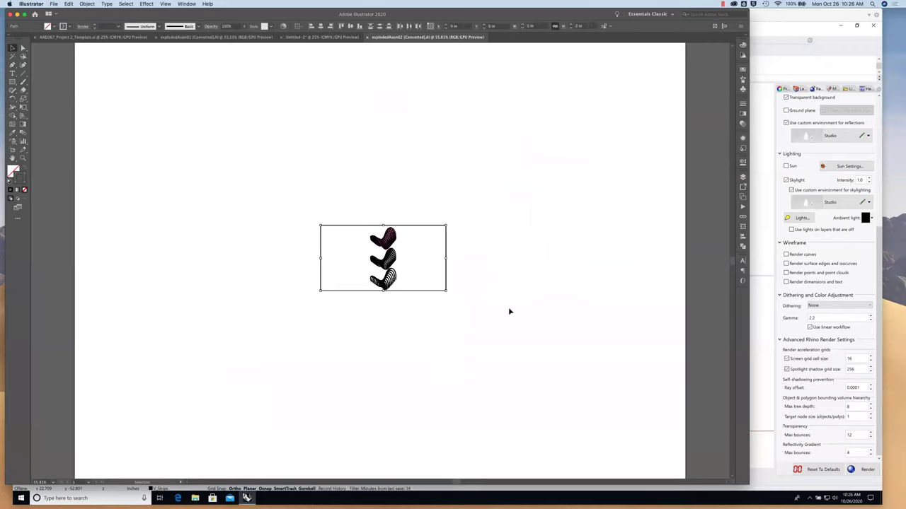
pyautogui.click(485, 303)
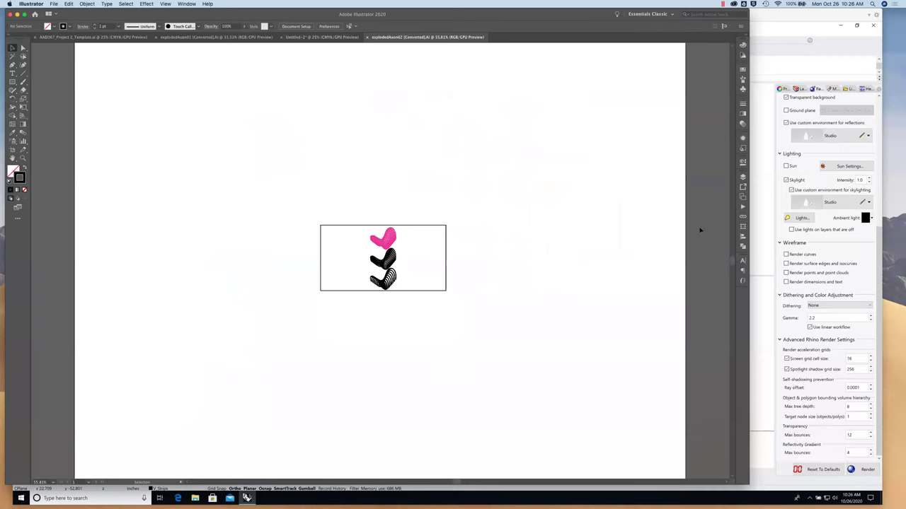
pyautogui.press('super+equal')
pyautogui.press('super+equal')
pyautogui.press('super+equal')
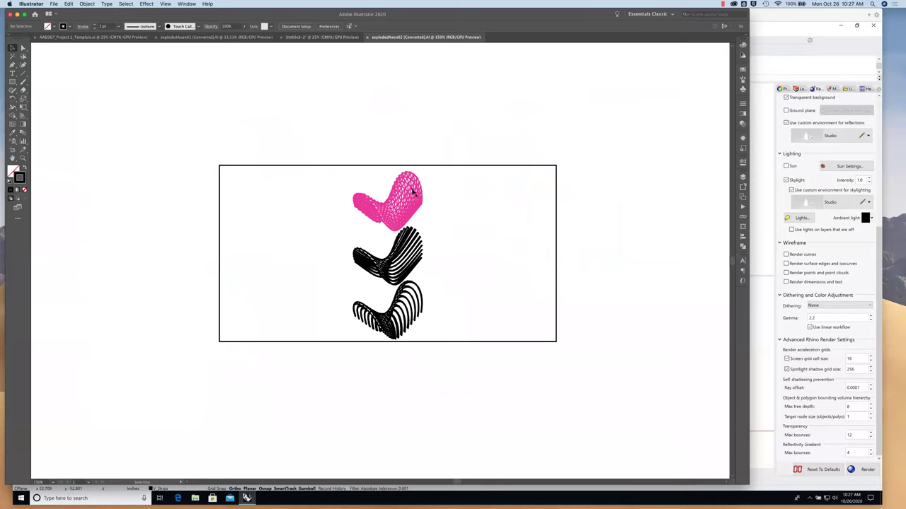
pyautogui.moveTo(198, 139); pyautogui.dragTo(622, 360)
pyautogui.click(631, 304)
pyautogui.moveTo(181, 146); pyautogui.dragTo(566, 385)
pyautogui.click(666, 286)
# Review the Make2D layers and check that Paste Remembers Layers is enabled.
pyautogui.click(742, 178)
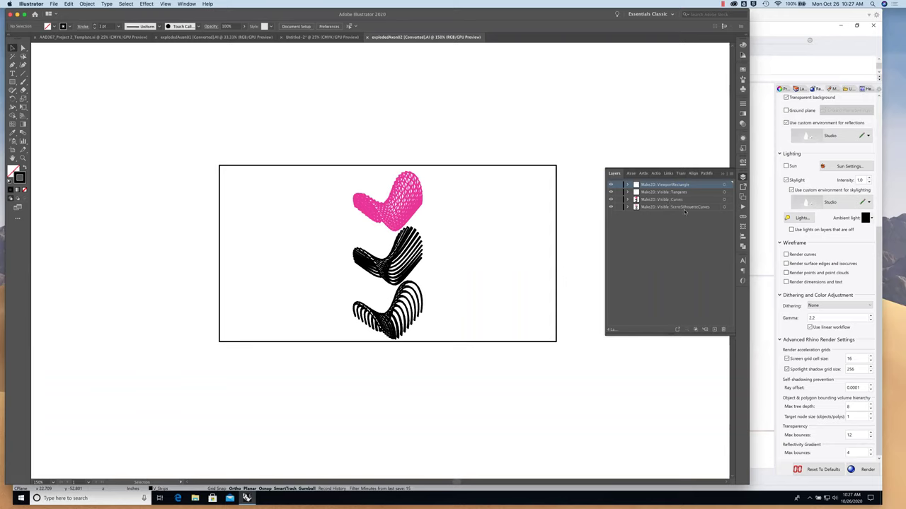
pyautogui.click(721, 173)
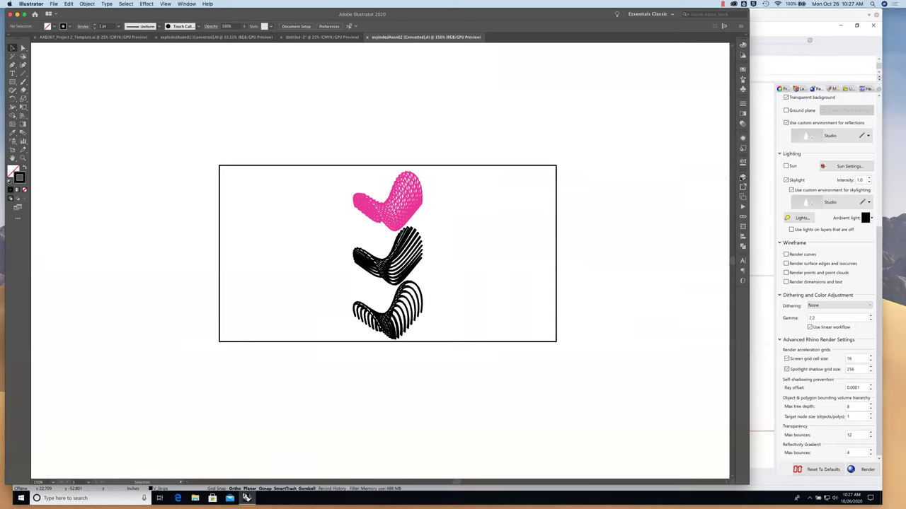
pyautogui.click(741, 177)
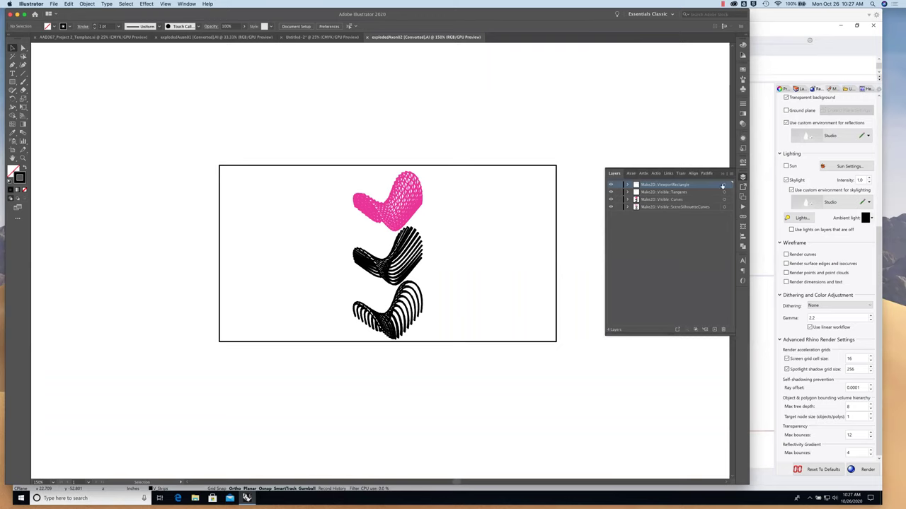
pyautogui.click(733, 176)
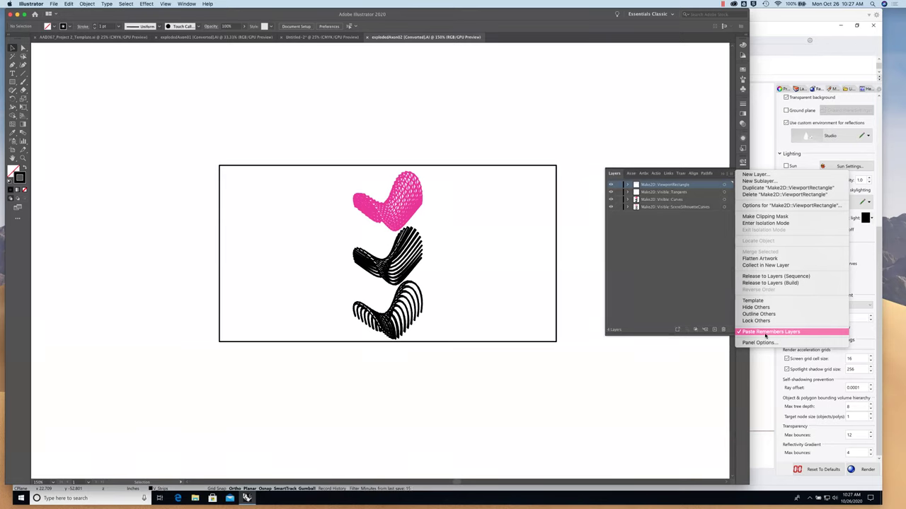
pyautogui.click(664, 296)
# Copy all the linework with its viewport rectangle and paste it into the Untitled-2 document with its layers.
pyautogui.moveTo(168, 134); pyautogui.dragTo(574, 378)
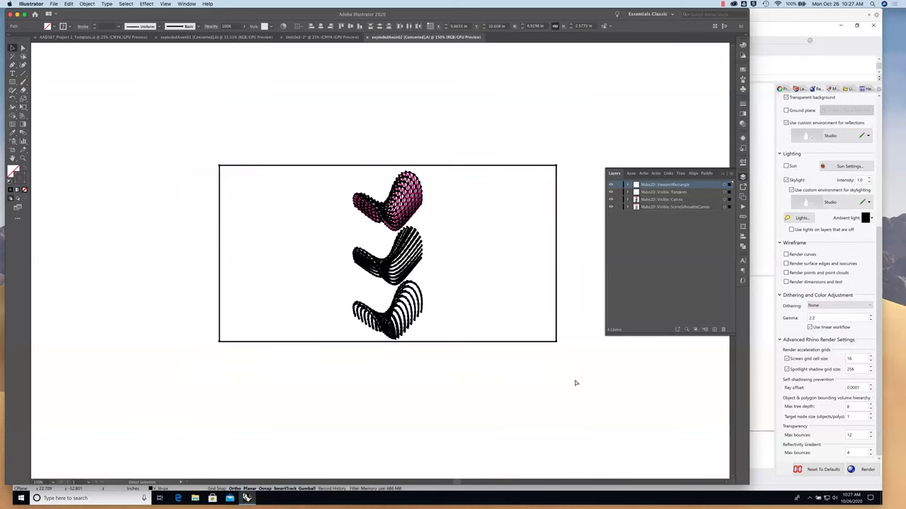
pyautogui.press('v')
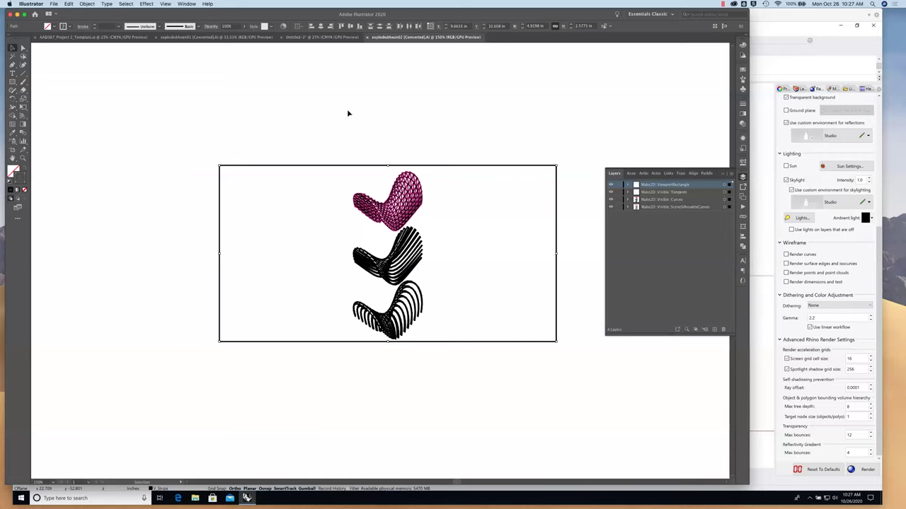
pyautogui.click(322, 37)
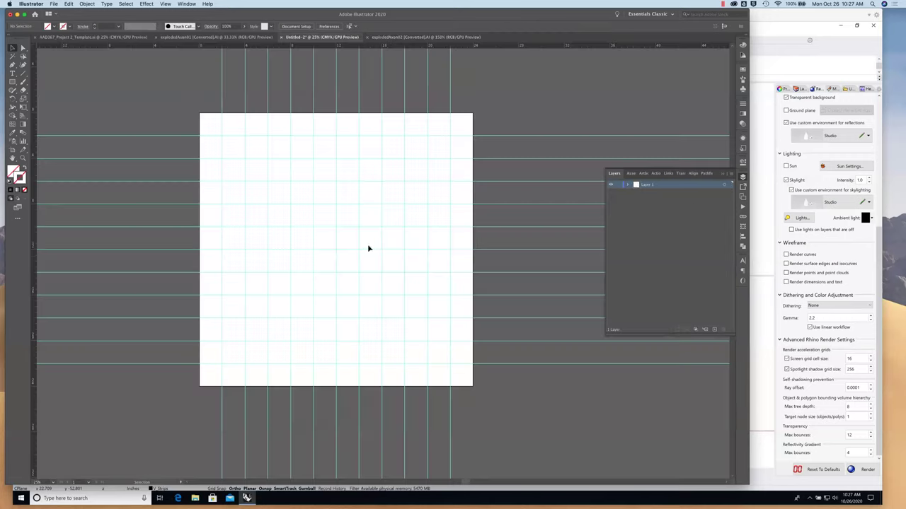
pyautogui.hotkey('ctrl', 'v')
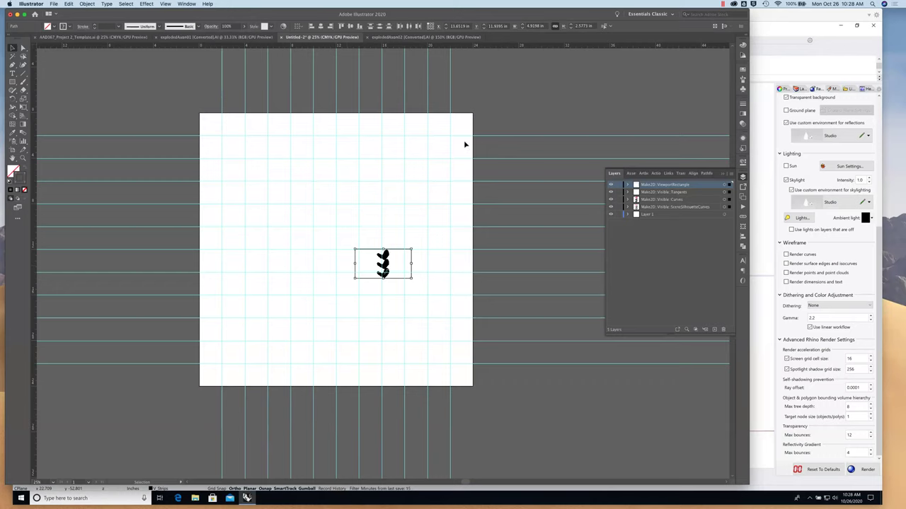
# Scale the pasted linework proportionally to a height of 24 in and move it onto the artboard.
pyautogui.click(584, 25)
pyautogui.write('24')
pyautogui.press('Return')
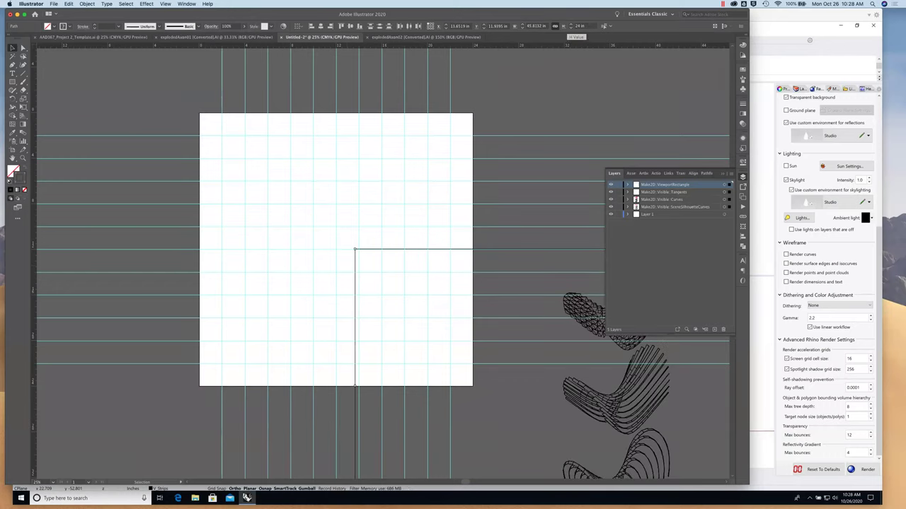
pyautogui.moveTo(600, 316); pyautogui.dragTo(309, 179)
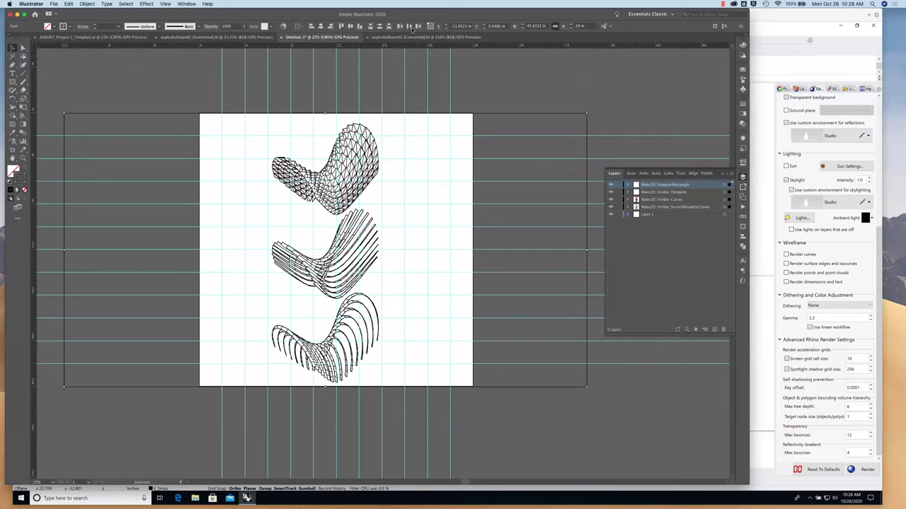
# Set the linework's Y position to 0 in so its viewport rectangle meets the artboard's top edge.
pyautogui.doubleClick(610, 17)
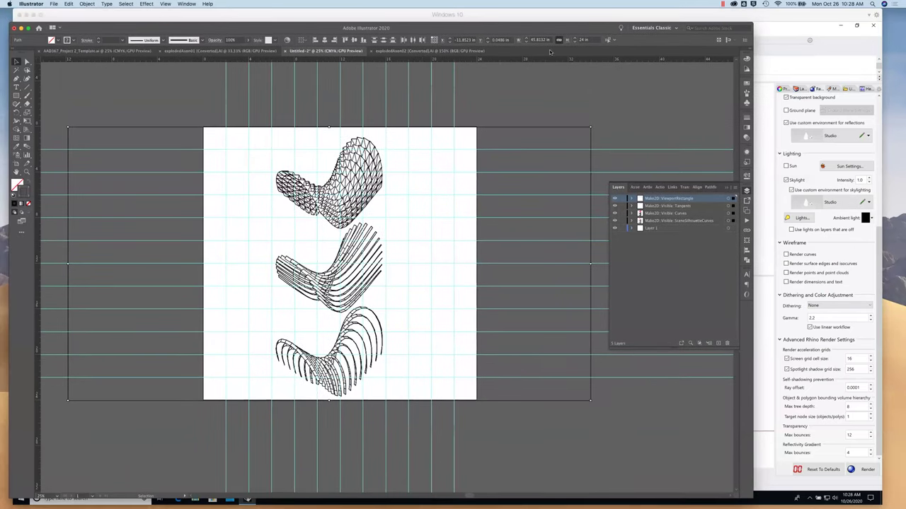
pyautogui.click(502, 40)
pyautogui.write('0')
pyautogui.press('Return')
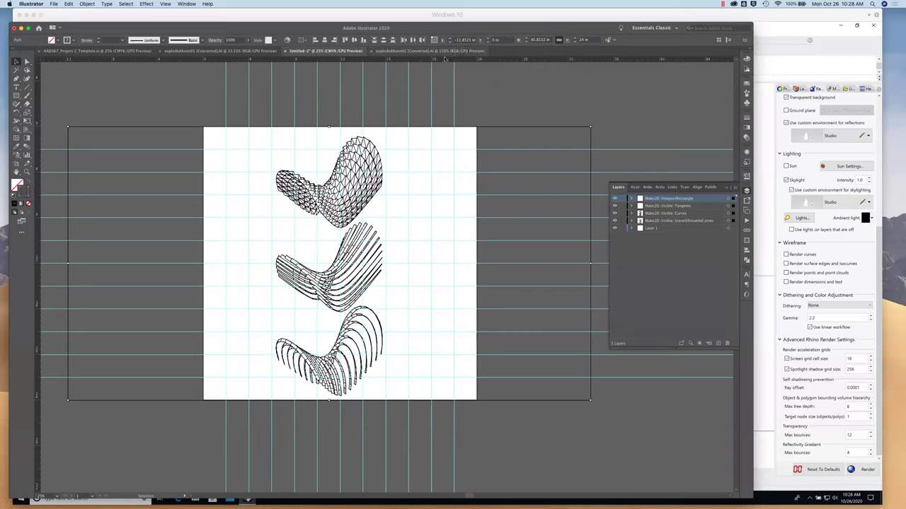
# Shift the linework toward the left side of the artboard, set its X position to -17 in and deselect it.
pyautogui.press('Return')
pyautogui.press('Left')
pyautogui.press('Left')
pyautogui.press('Left')
pyautogui.press('Left')
pyautogui.press('Left')
pyautogui.press('Left')
pyautogui.press('Left')
pyautogui.press('Left')
pyautogui.press('Left')
pyautogui.press('Left')
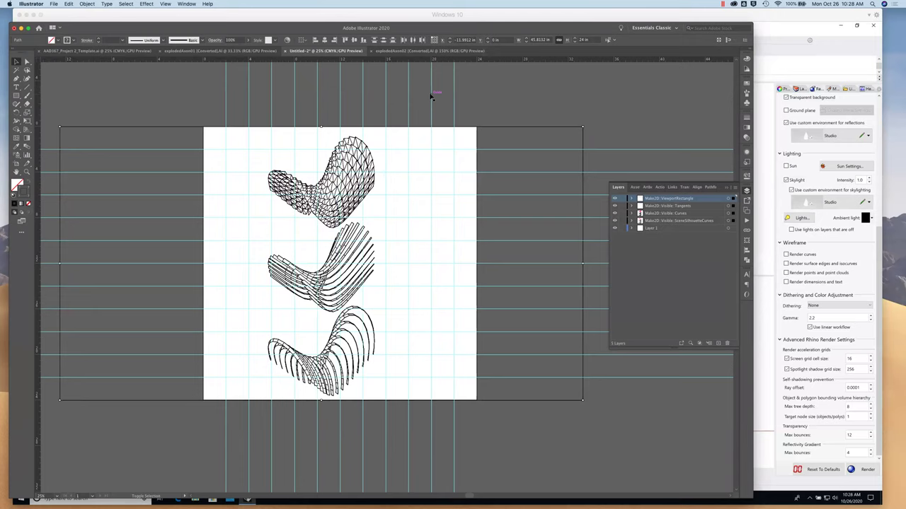
pyautogui.press('Left')
pyautogui.press('Left')
pyautogui.press('Left')
pyautogui.press('Left')
pyautogui.press('Left')
pyautogui.press('Left')
pyautogui.press('Left')
pyautogui.press('Left')
pyautogui.press('Left')
pyautogui.press('Left')
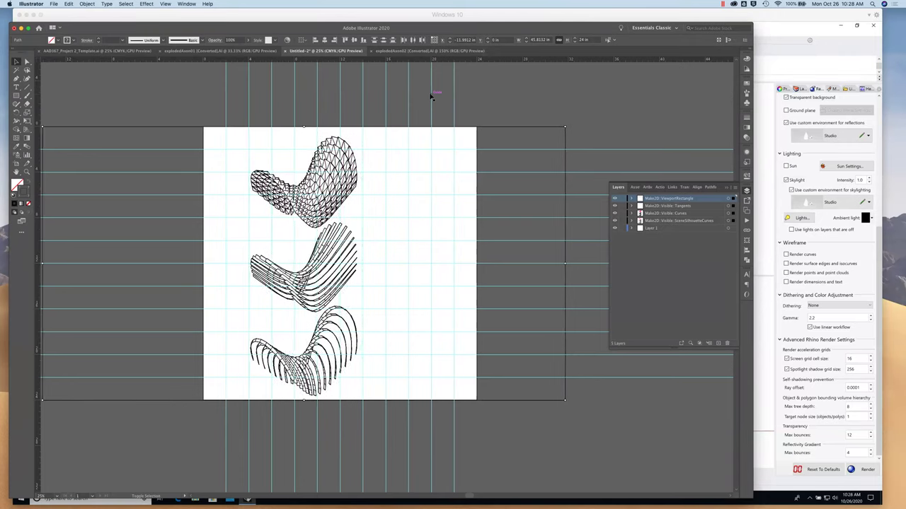
pyautogui.press('Left')
pyautogui.press('Left')
pyautogui.press('Left')
pyautogui.press('Left')
pyautogui.press('Left')
pyautogui.press('Left')
pyautogui.press('Left')
pyautogui.press('Left')
pyautogui.press('Left')
pyautogui.press('Left')
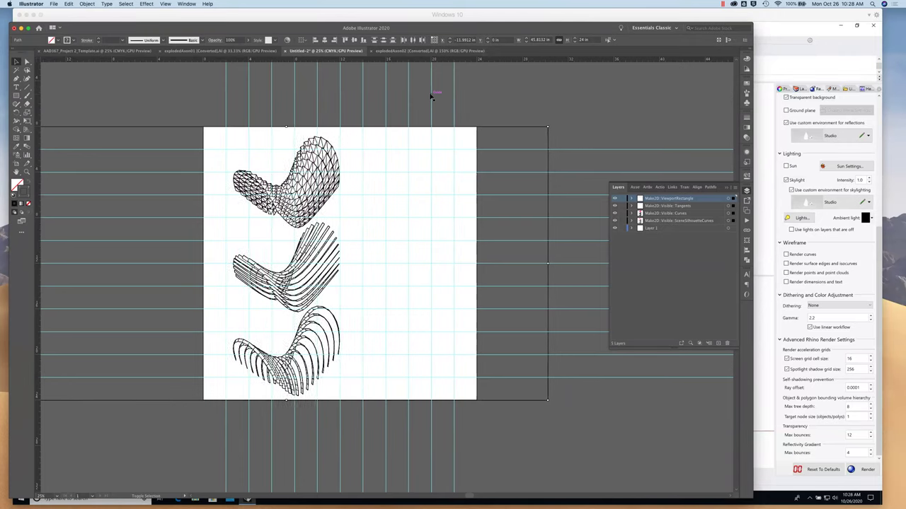
pyautogui.press('Left')
pyautogui.press('Left')
pyautogui.press('Left')
pyautogui.press('Left')
pyautogui.press('Left')
pyautogui.press('Left')
pyautogui.press('Left')
pyautogui.press('Left')
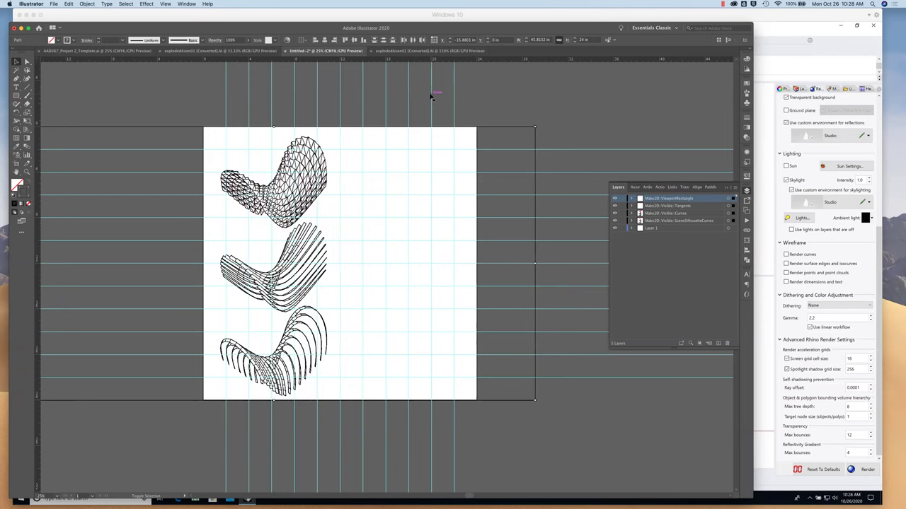
pyautogui.press('Left')
pyautogui.press('Left')
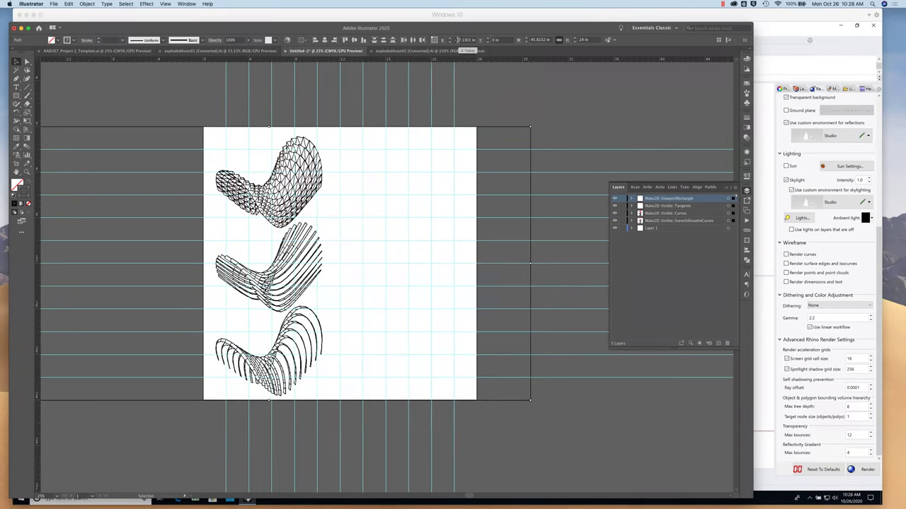
pyautogui.doubleClick(461, 39)
pyautogui.write('17')
pyautogui.press('Return')
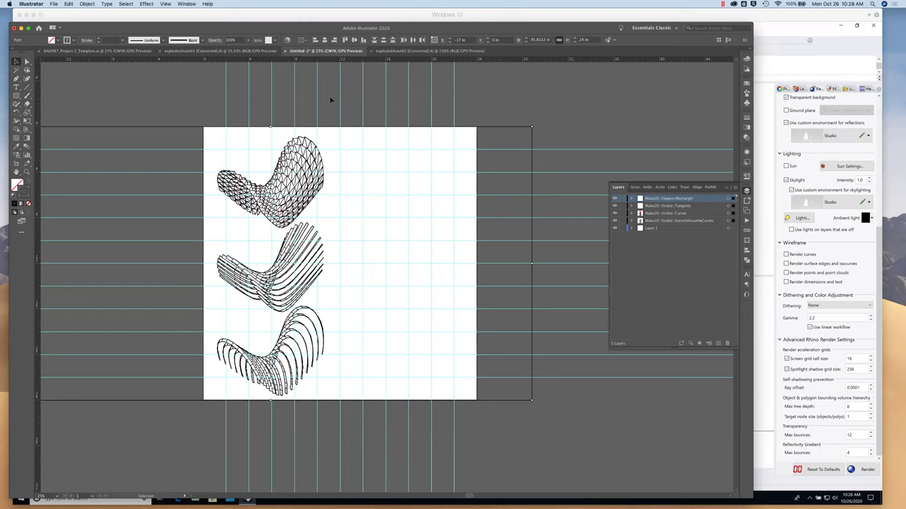
pyautogui.click(196, 107)
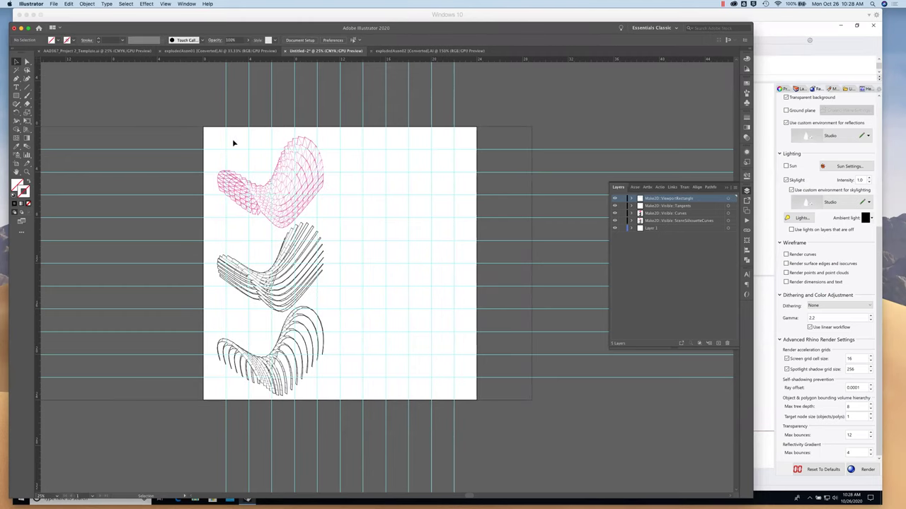
# Place explodedAxon02.png from the Desktop over the linework as a linked image.
pyautogui.press('super+minus')
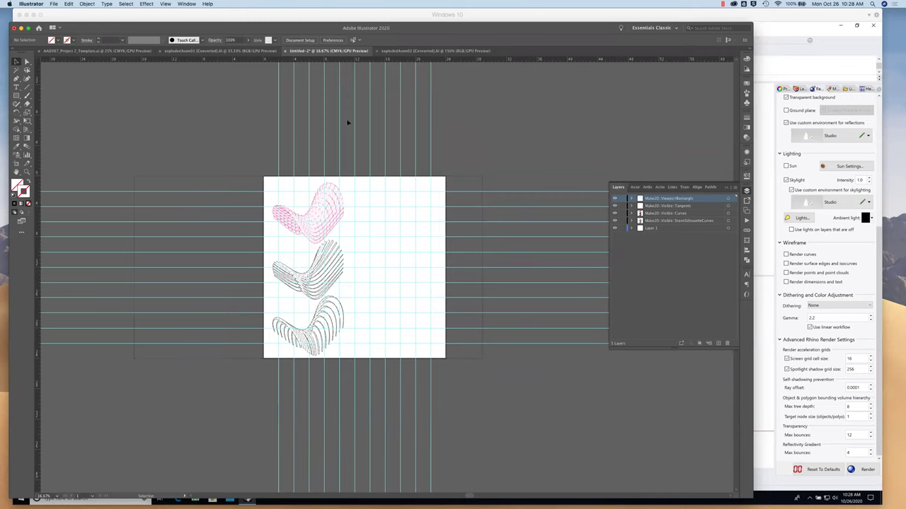
pyautogui.click(53, 4)
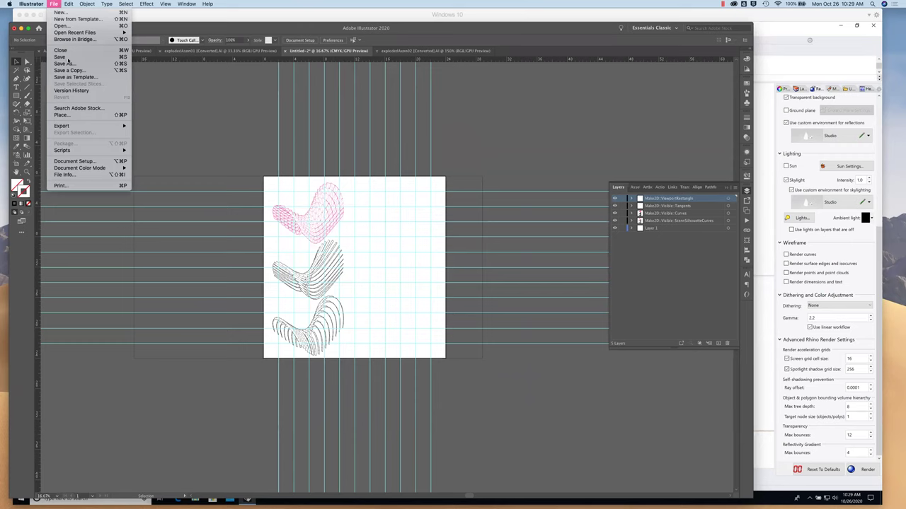
pyautogui.click(79, 115)
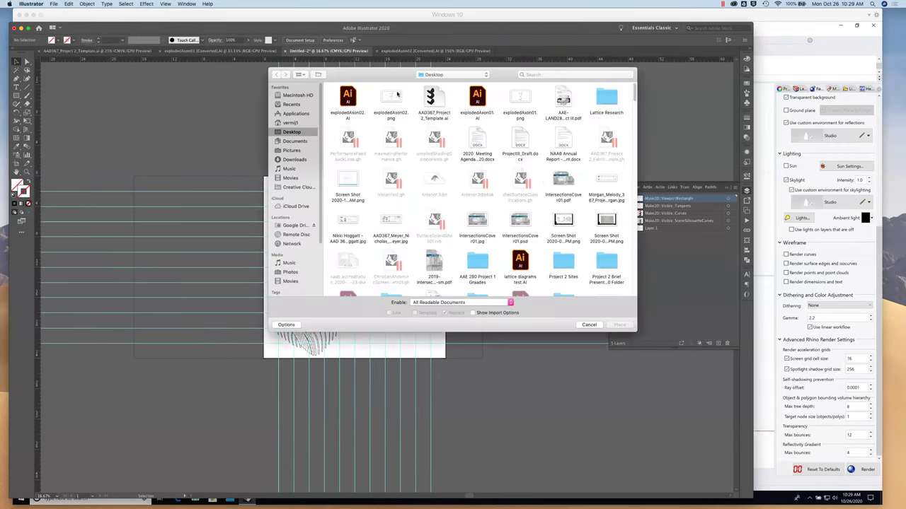
pyautogui.click(392, 101)
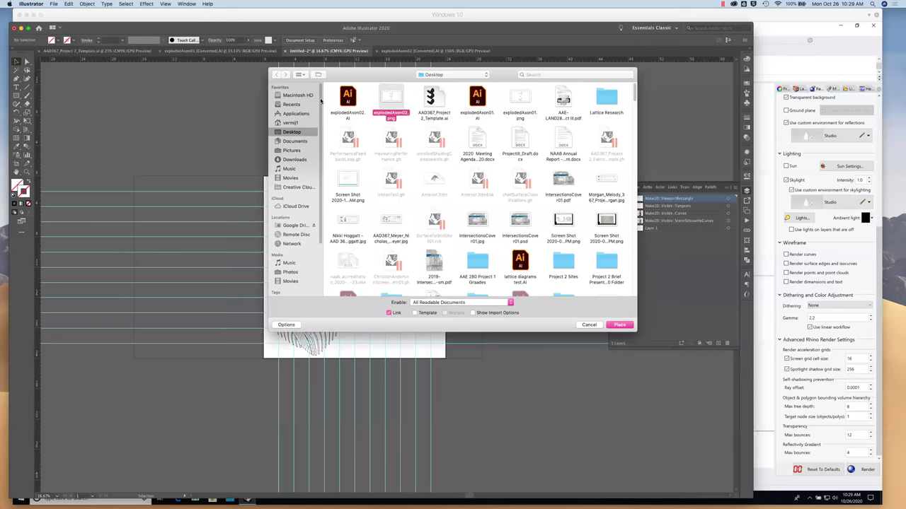
pyautogui.press('Return')
pyautogui.click(127, 151)
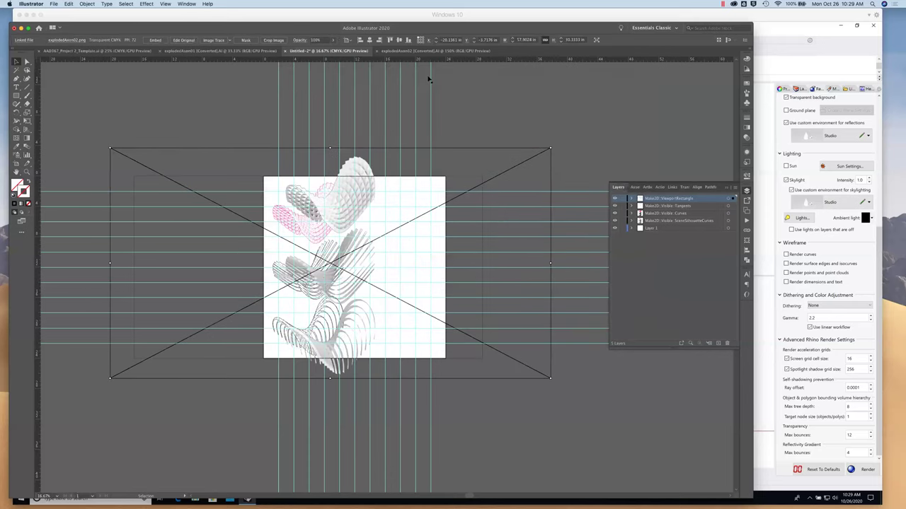
# Scale the placed rendering proportionally to a height of 24 in.
pyautogui.click(585, 40)
pyautogui.write('24')
pyautogui.press('Return')
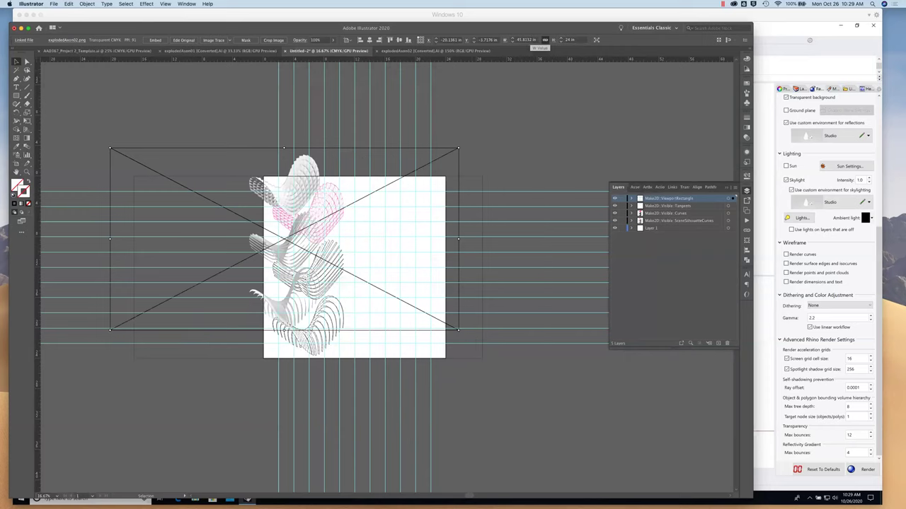
# Align the rendering with the linework by setting its position to X -17 in and Y 0 in.
pyautogui.click(452, 40)
pyautogui.write('-17')
pyautogui.press('Return')
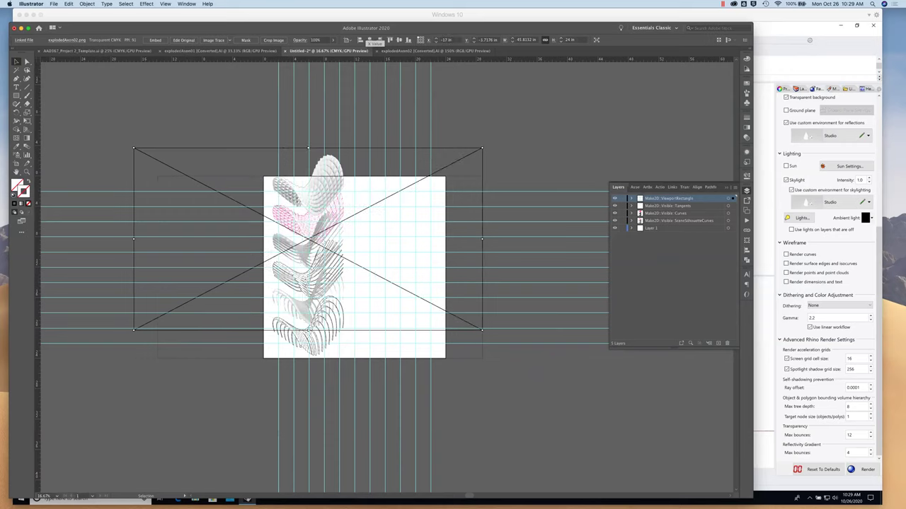
pyautogui.click(488, 40)
pyautogui.write('0')
pyautogui.press('Return')
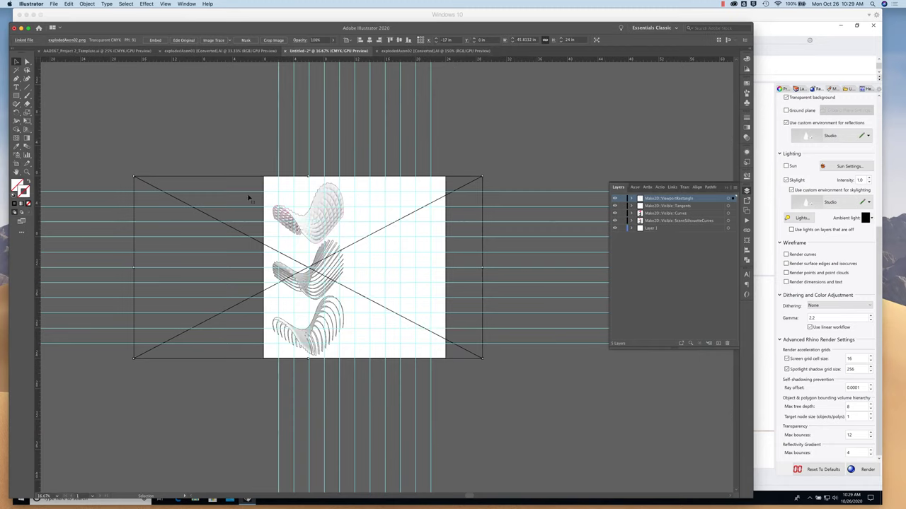
# Move the placed rendering onto a new layer at the bottom of the layer stack.
pyautogui.click(718, 343)
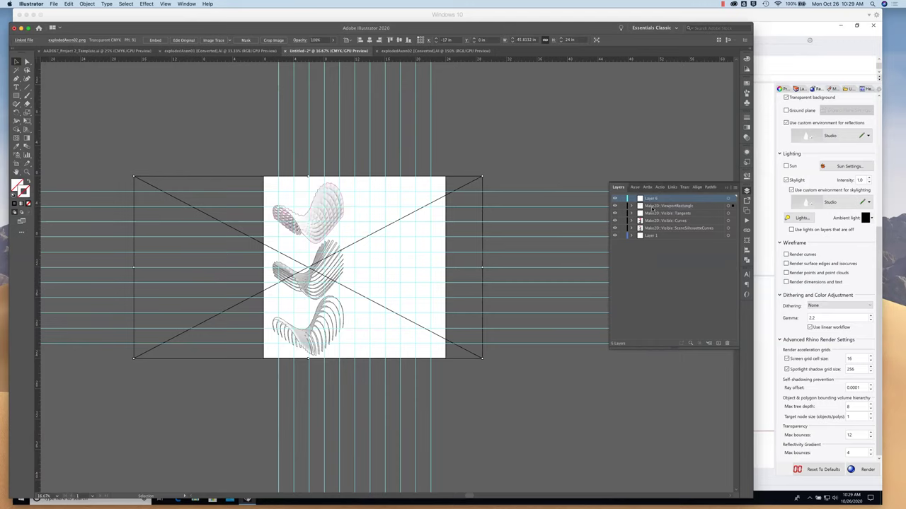
pyautogui.moveTo(651, 200); pyautogui.dragTo(657, 238)
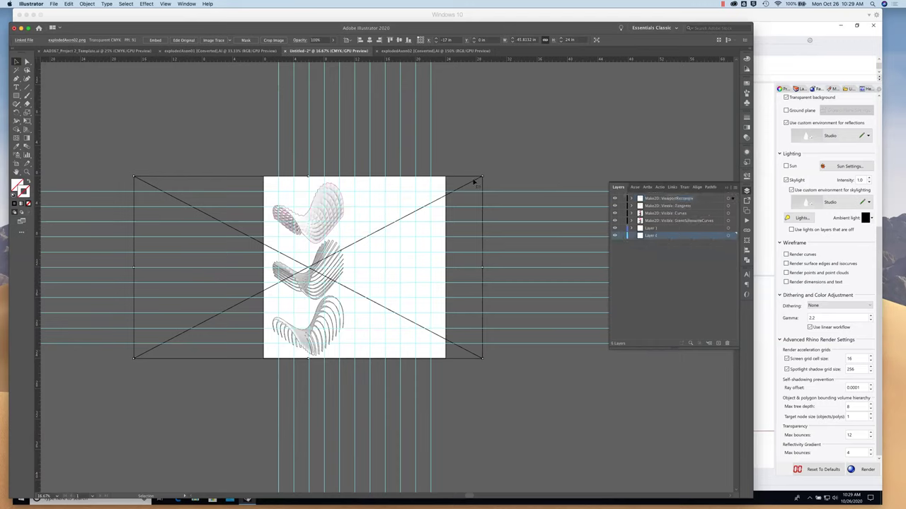
pyautogui.moveTo(733, 215); pyautogui.dragTo(733, 235)
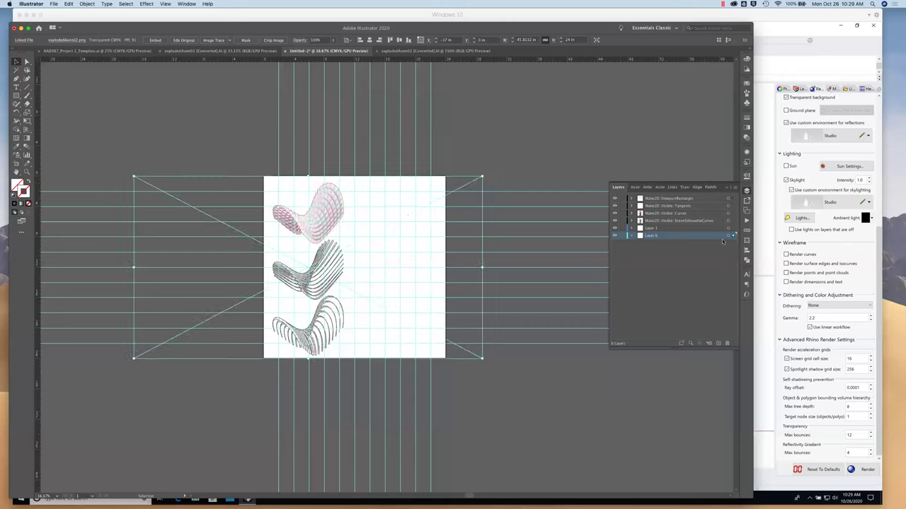
pyautogui.click(546, 166)
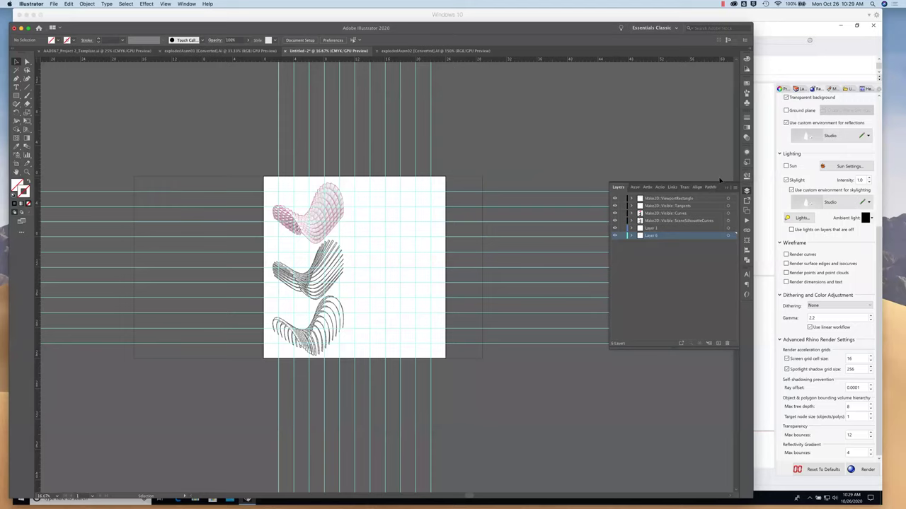
# Lock the rendering's layer and hide the Make2D ViewportRectangle layer.
pyautogui.click(622, 236)
pyautogui.click(482, 186)
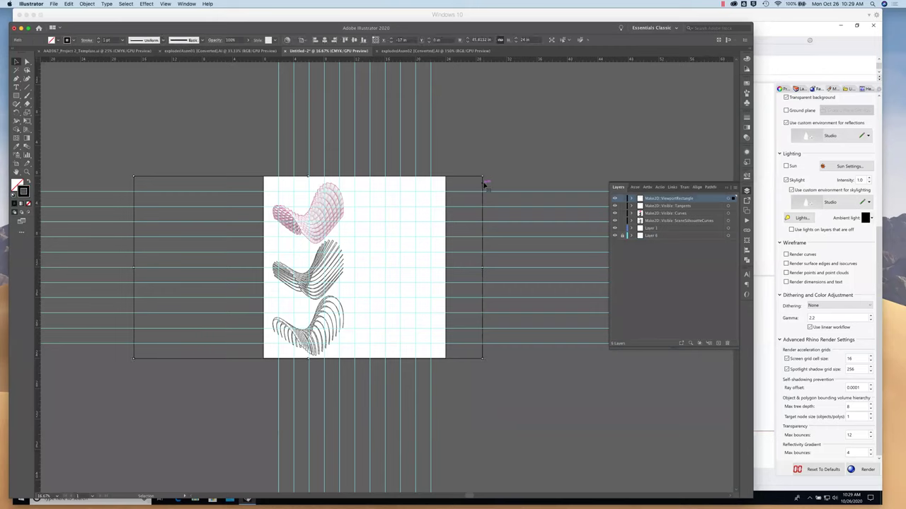
pyautogui.click(614, 199)
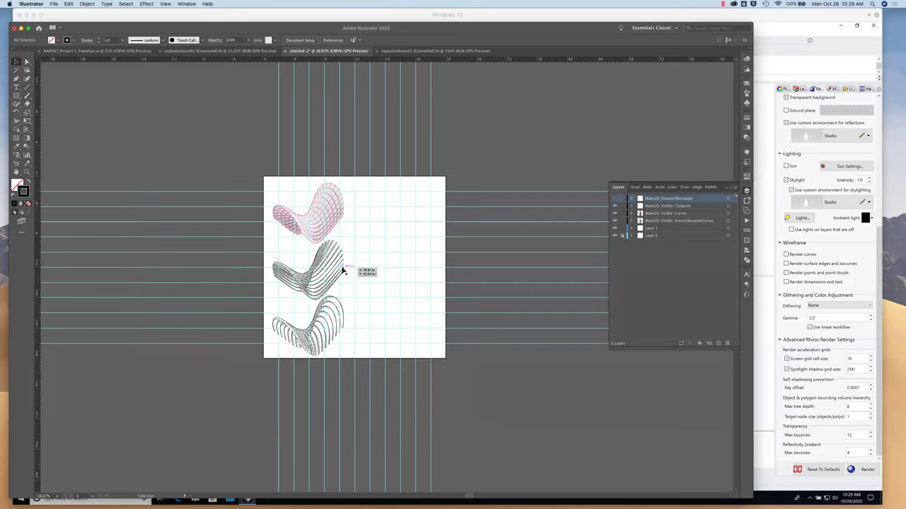
# Give all linework on the Make2D Visible Curves layer a black stroke with a weight of 0.75 pt.
pyautogui.hotkey('ctrl', '+')
pyautogui.hotkey('ctrl', '+')
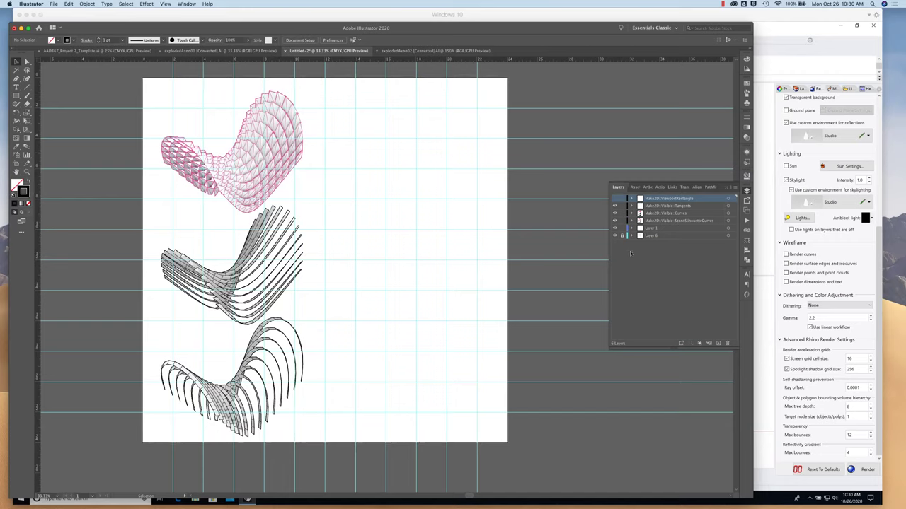
pyautogui.click(727, 215)
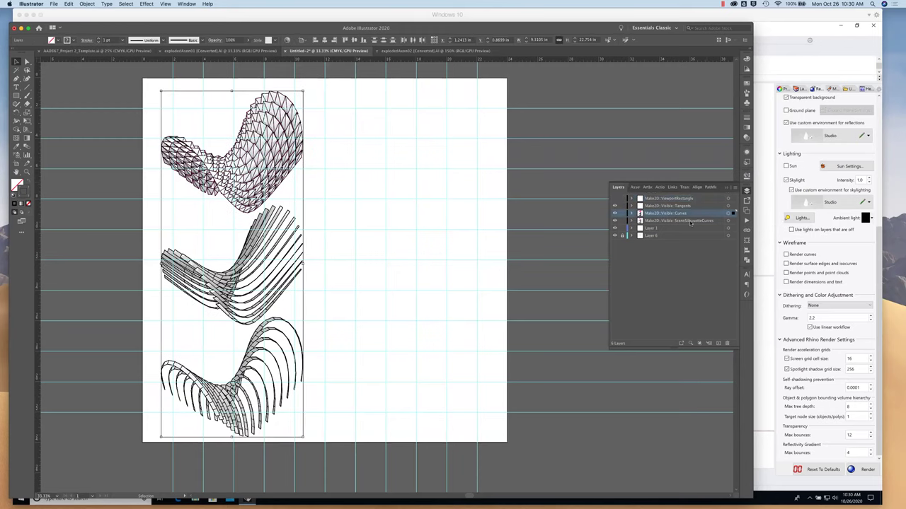
pyautogui.click(746, 60)
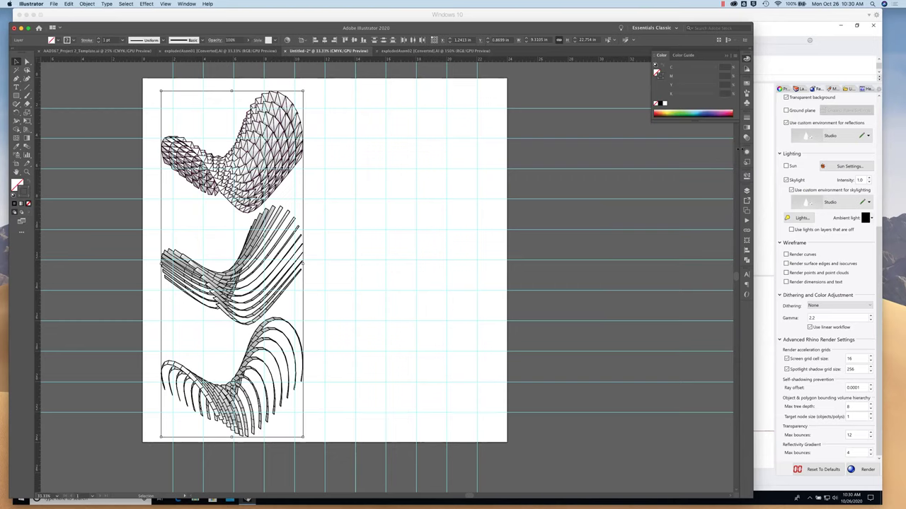
pyautogui.click(664, 104)
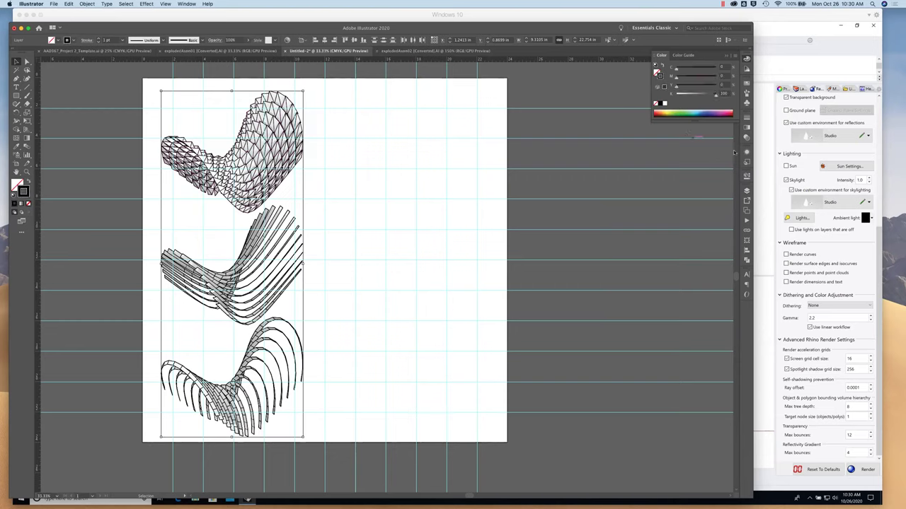
pyautogui.click(746, 118)
pyautogui.click(709, 126)
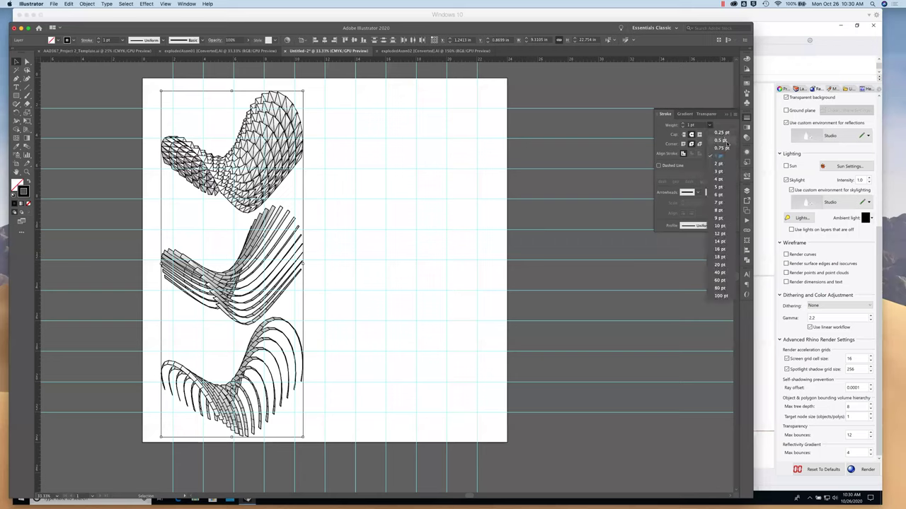
pyautogui.click(723, 153)
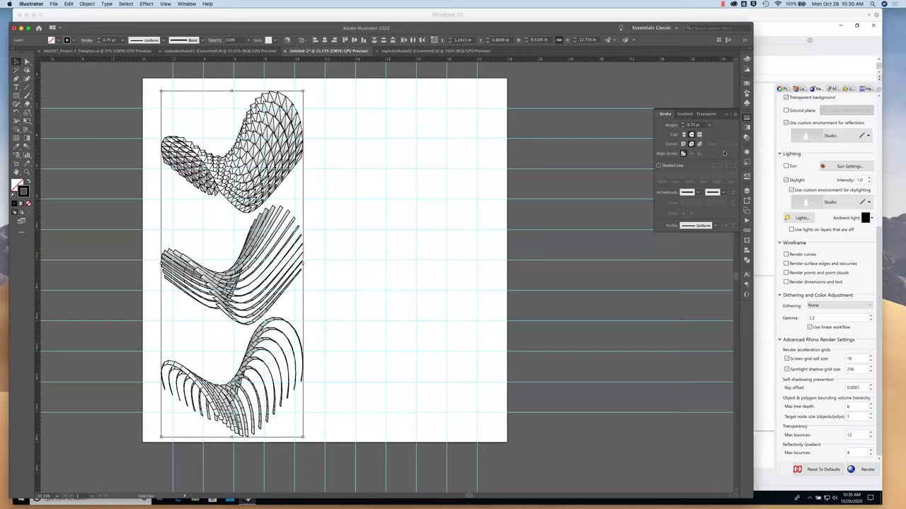
# Set the stroke weight of the linework on the Make2D Visible Tangents layer to 0.75 pt.
pyautogui.click(746, 191)
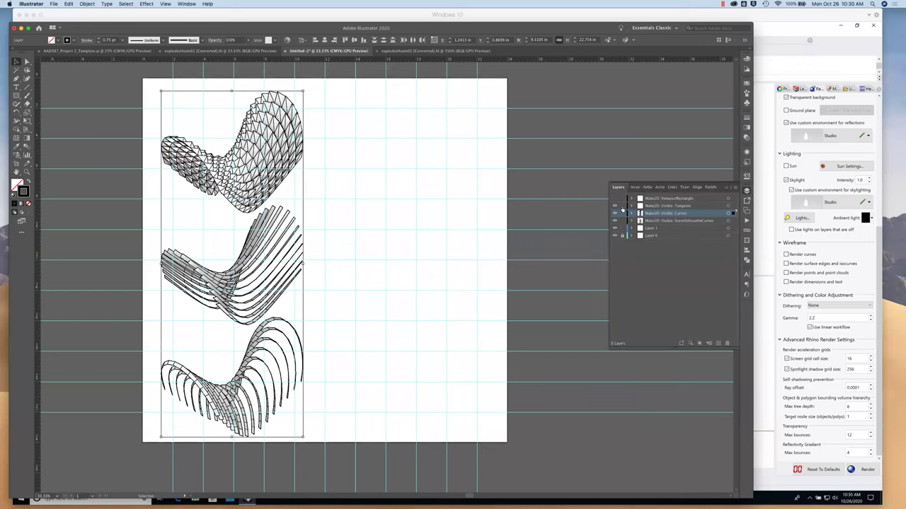
pyautogui.click(728, 205)
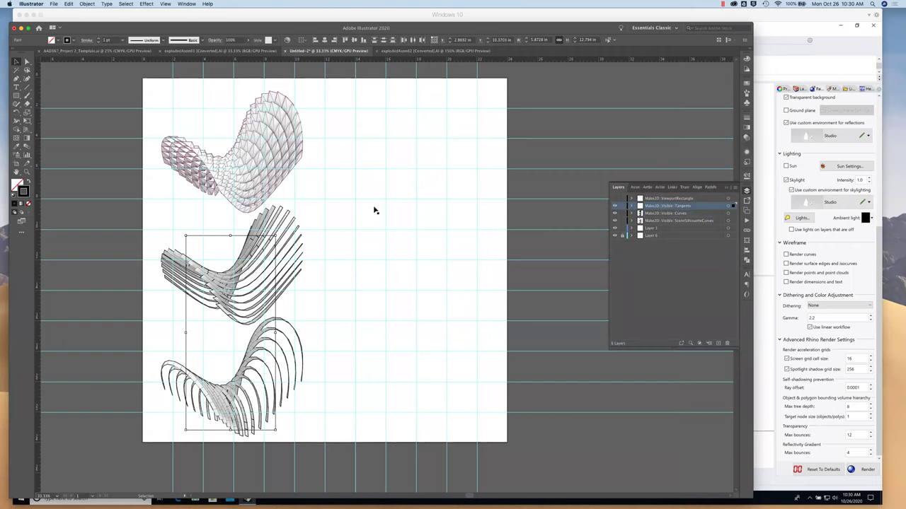
pyautogui.click(747, 118)
pyautogui.click(709, 126)
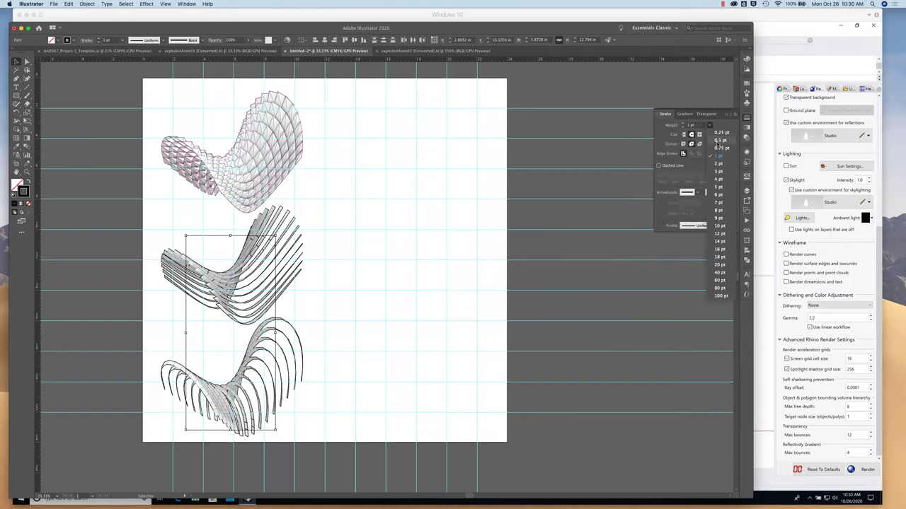
pyautogui.click(719, 148)
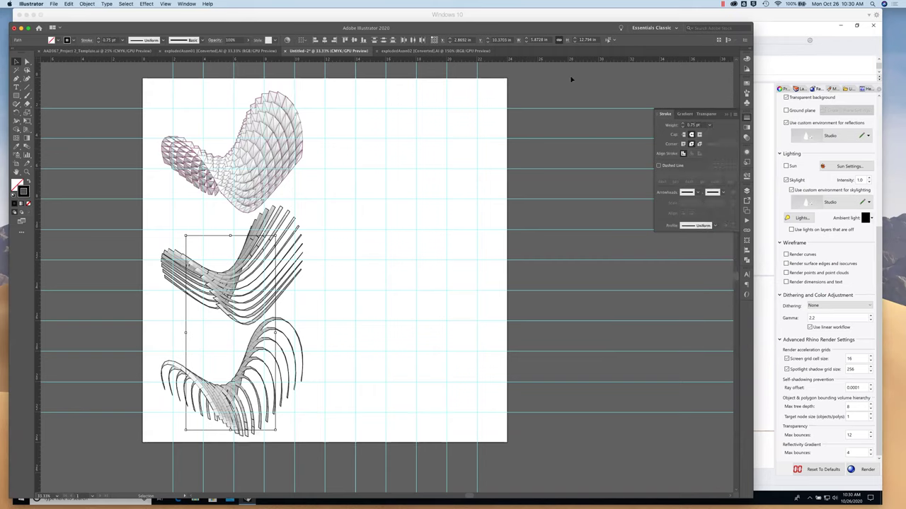
pyautogui.click(746, 63)
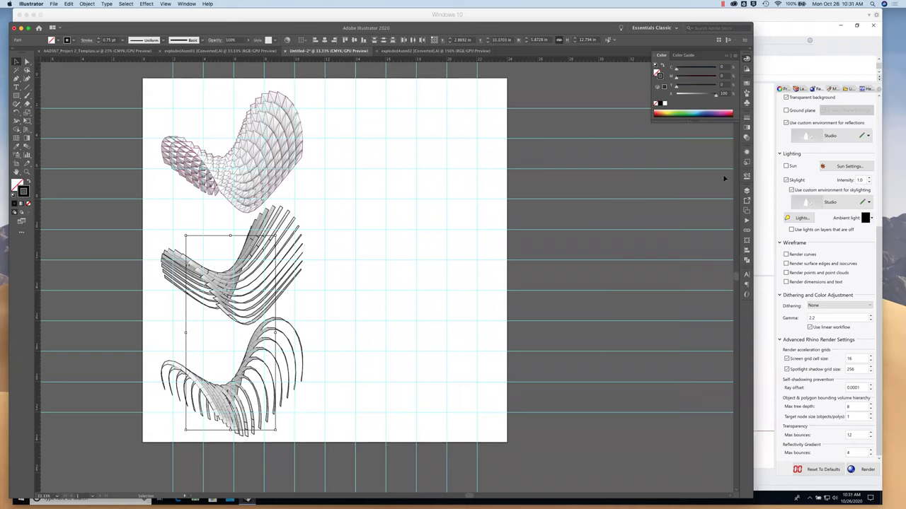
# Give all linework on the Make2D Visible SceneSilhouetteCurves layer a black 1 pt stroke and deselect it.
pyautogui.click(746, 192)
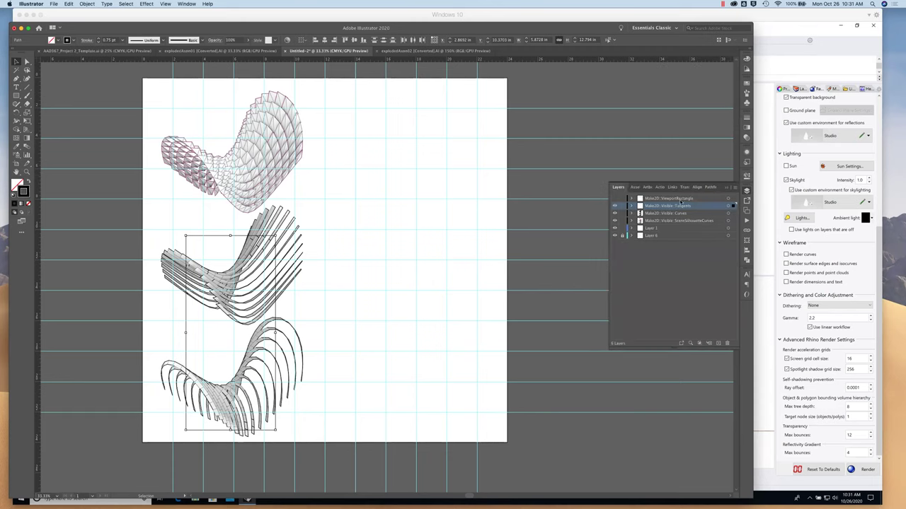
pyautogui.click(727, 221)
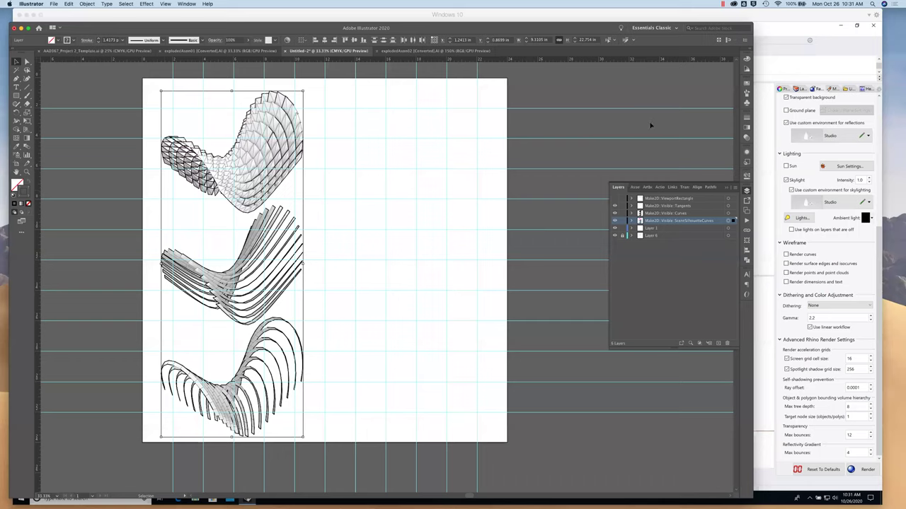
pyautogui.click(745, 59)
pyautogui.click(664, 104)
pyautogui.click(747, 119)
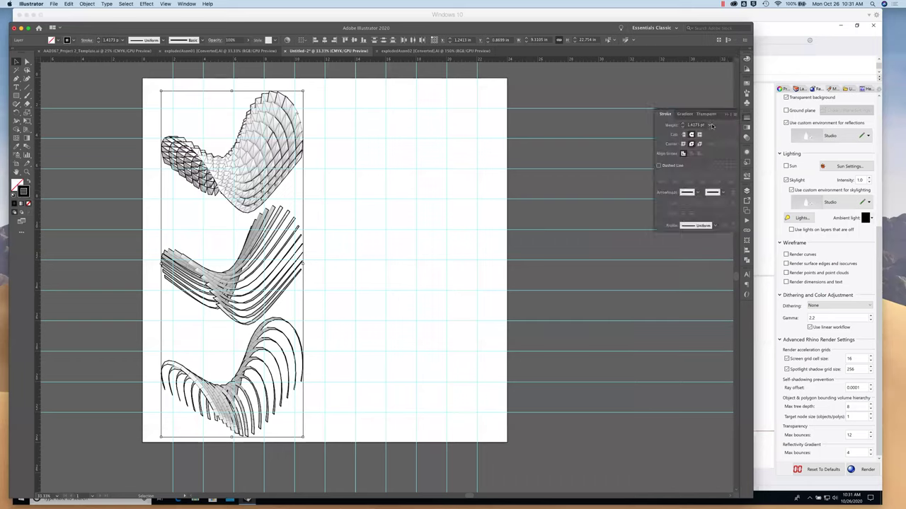
pyautogui.click(710, 125)
pyautogui.click(718, 155)
pyautogui.click(728, 115)
pyautogui.click(559, 101)
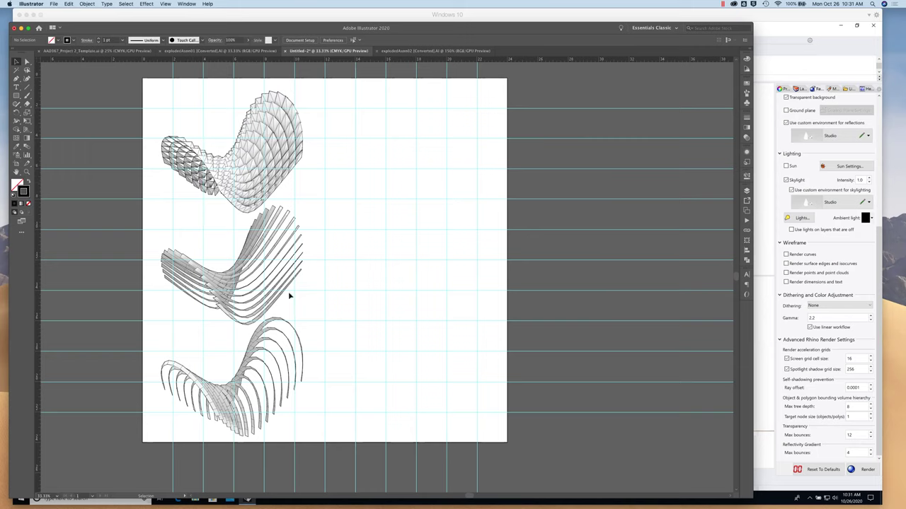
# Examine the line weights over the rendering up close on the panels and ribs of the exploded structure.
pyautogui.press('super+1')
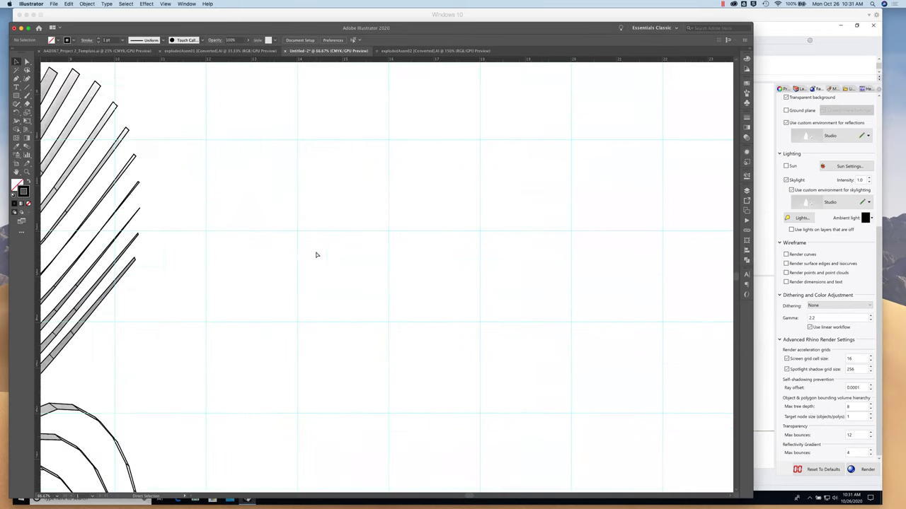
pyautogui.moveTo(229, 184); pyautogui.dragTo(305, 206)
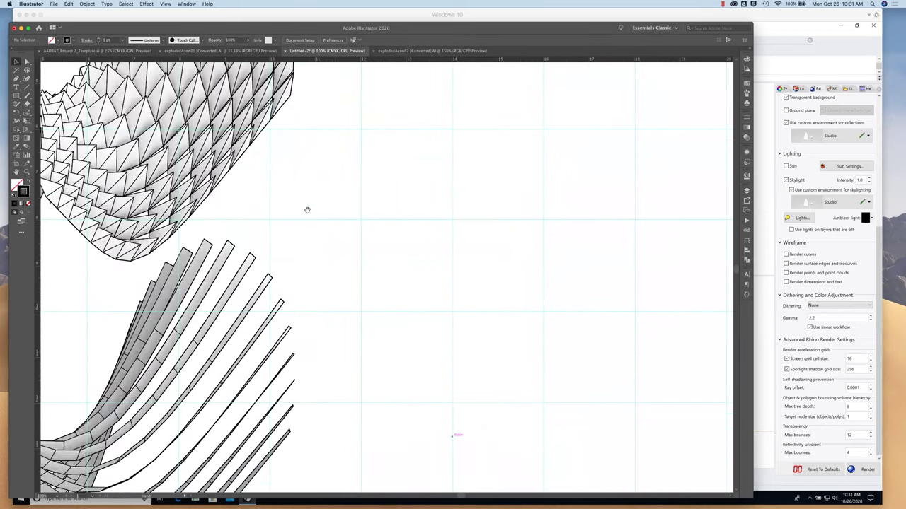
pyautogui.scroll(6, 334, 224)
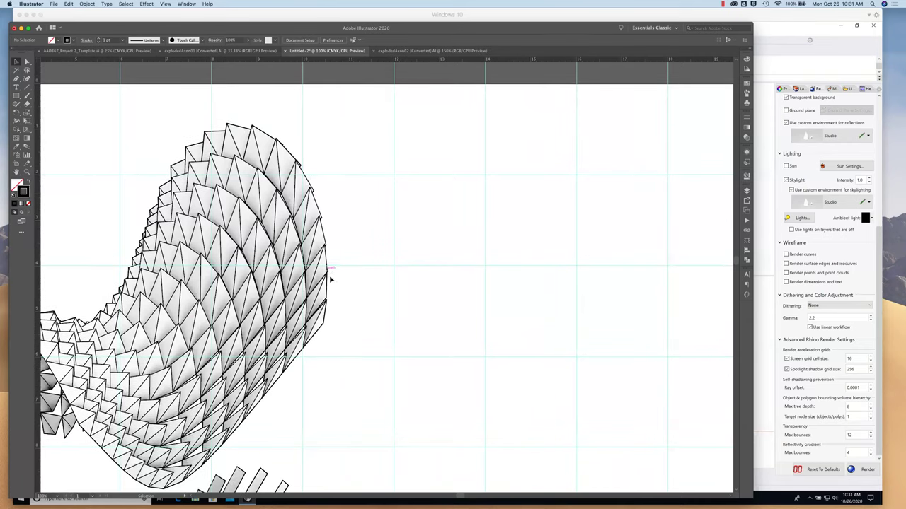
pyautogui.scroll(2, 439, 278)
pyautogui.moveTo(448, 298); pyautogui.dragTo(535, 306)
pyautogui.scroll(-2, 536, 306)
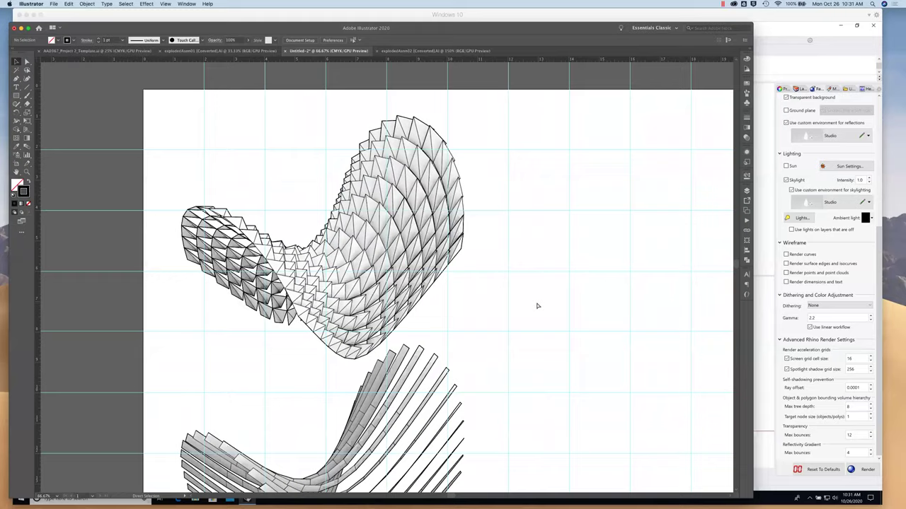
pyautogui.scroll(-1, 537, 306)
pyautogui.scroll(-1, 528, 310)
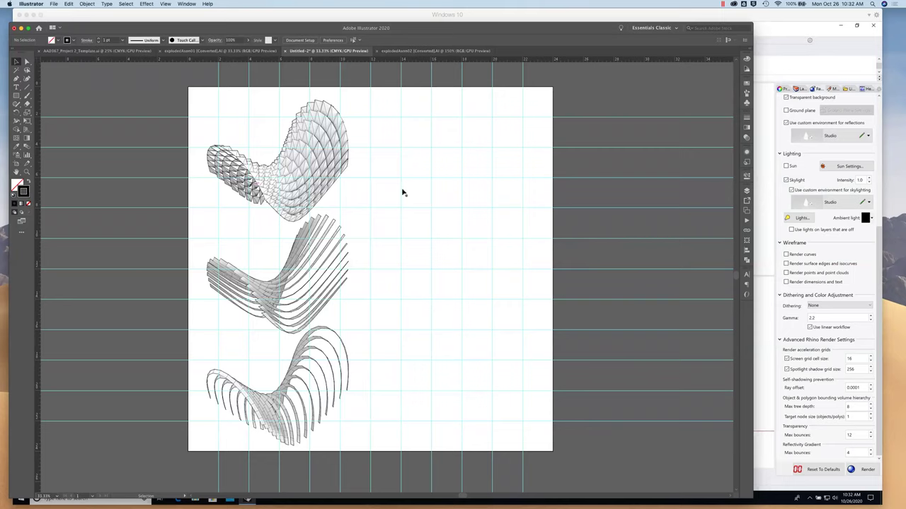
# Lock the four Make2D layers and make Layer 1 the active layer.
pyautogui.click(746, 189)
pyautogui.click(655, 228)
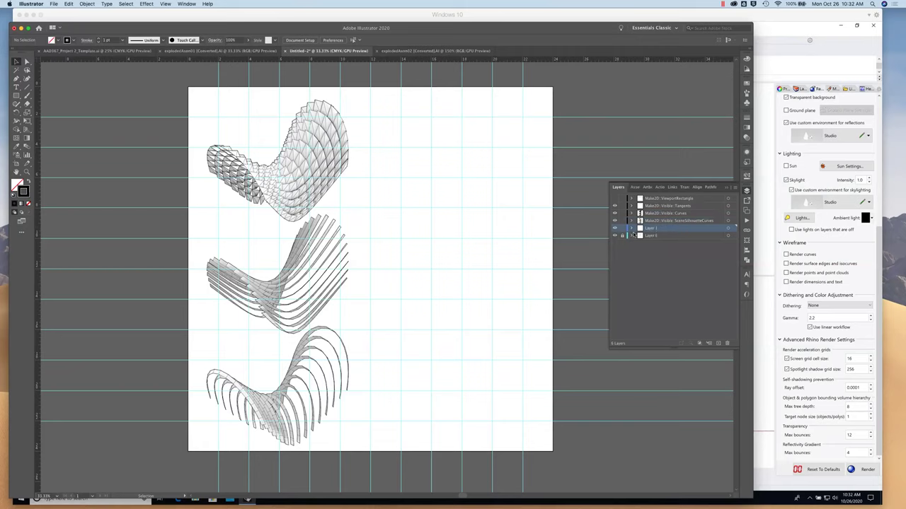
pyautogui.click(726, 228)
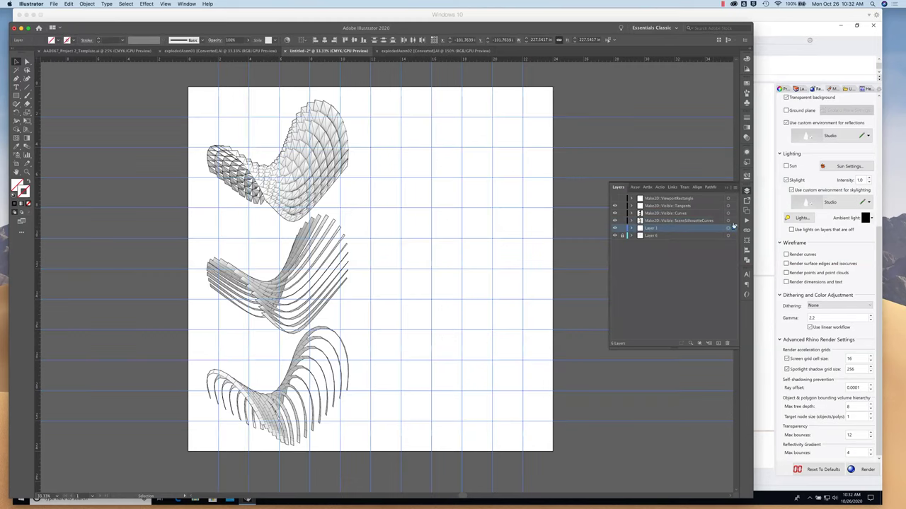
pyautogui.click(623, 221)
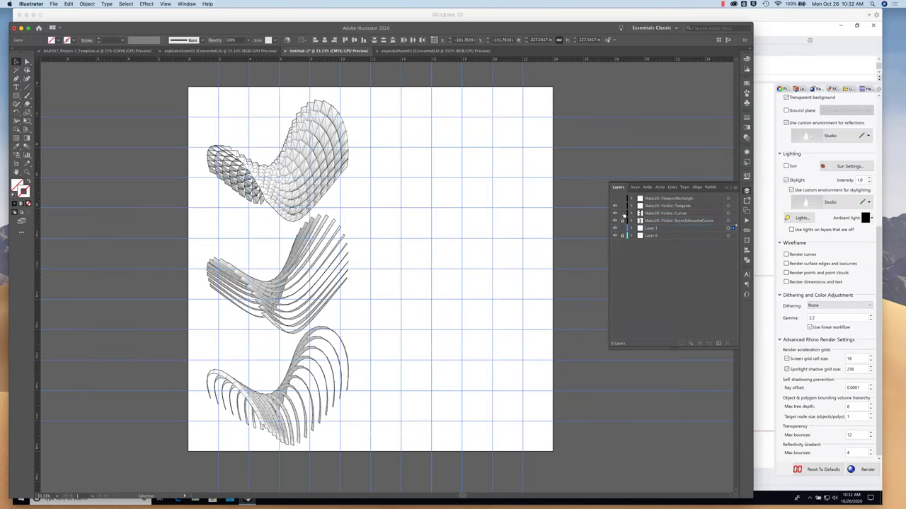
pyautogui.click(706, 230)
# Draw three vertical line segments about 14.7 in long, linking the left, right and middle points of the exploded components.
pyautogui.press('\\')
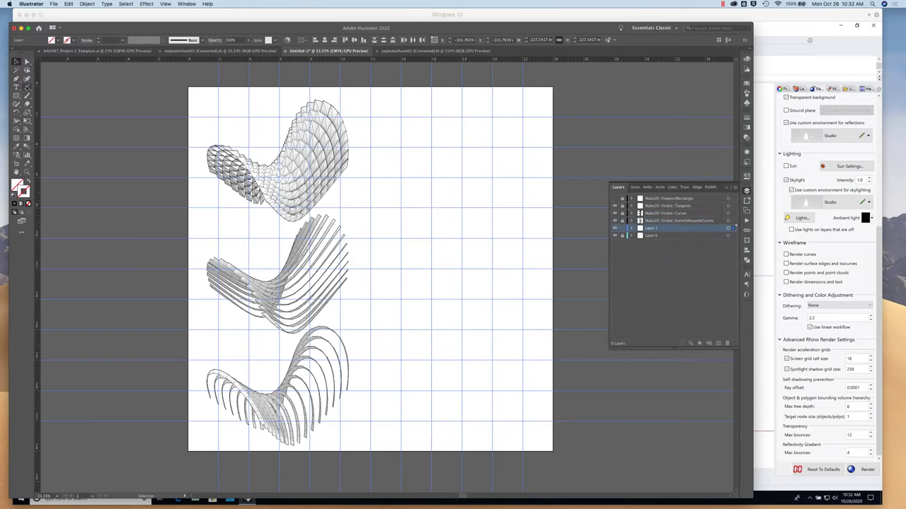
pyautogui.moveTo(210, 170); pyautogui.dragTo(208, 384)
pyautogui.press('Delete')
pyautogui.moveTo(209, 270); pyautogui.dragTo(210, 397)
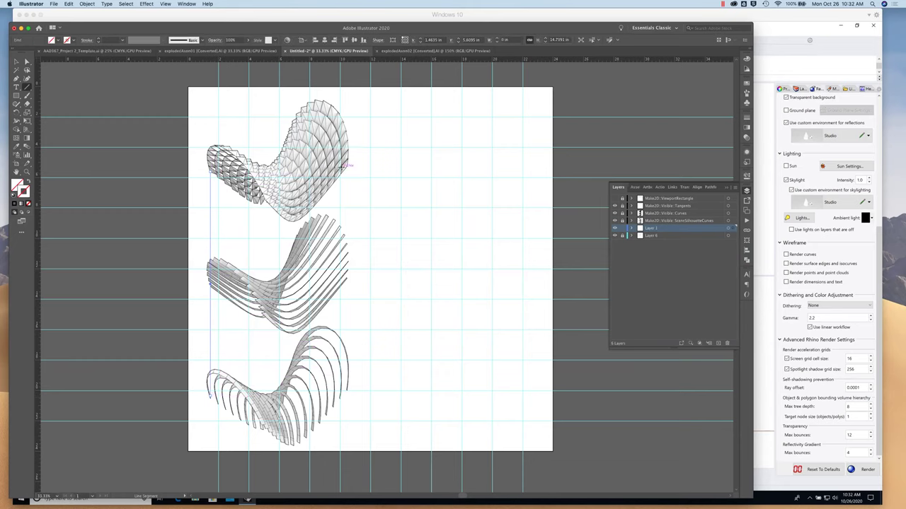
pyautogui.moveTo(348, 165); pyautogui.dragTo(347, 390)
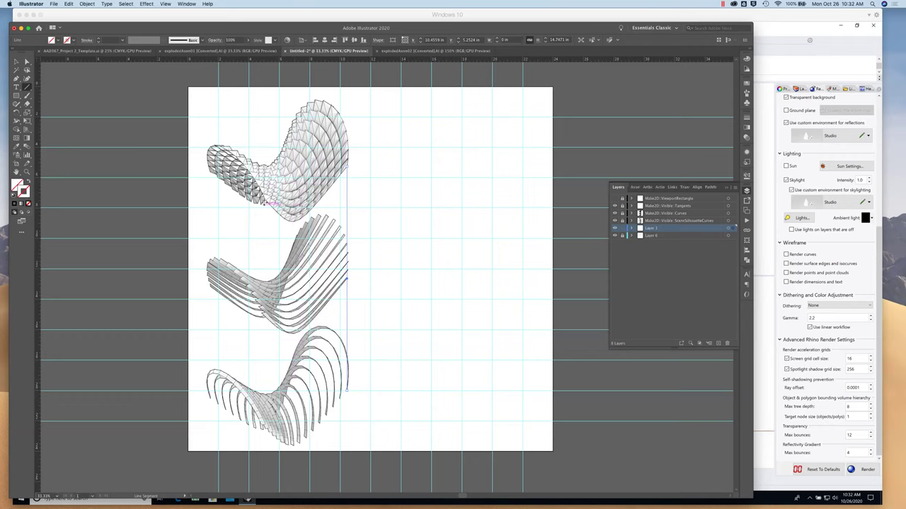
pyautogui.moveTo(266, 199); pyautogui.dragTo(265, 413)
# Select the three vertical connecting lines between the exploded components and give them a black stroke.
pyautogui.press('v')
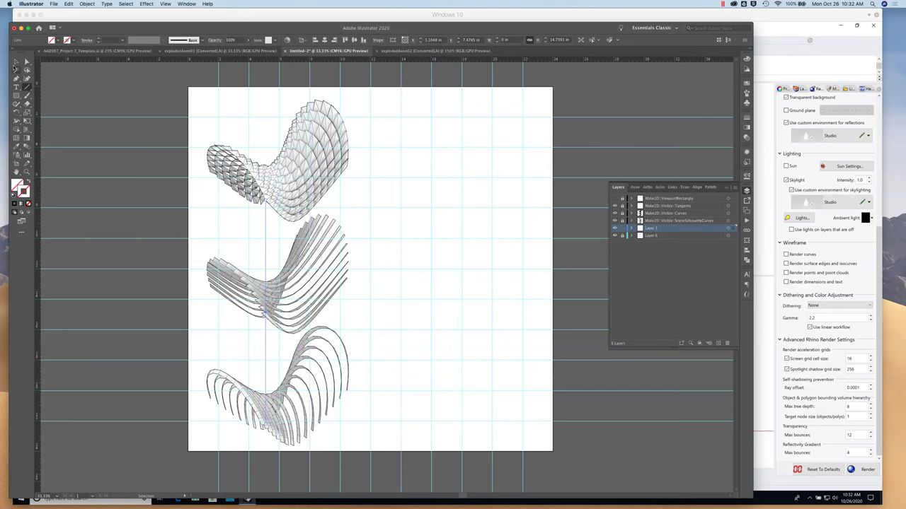
pyautogui.click(348, 199)
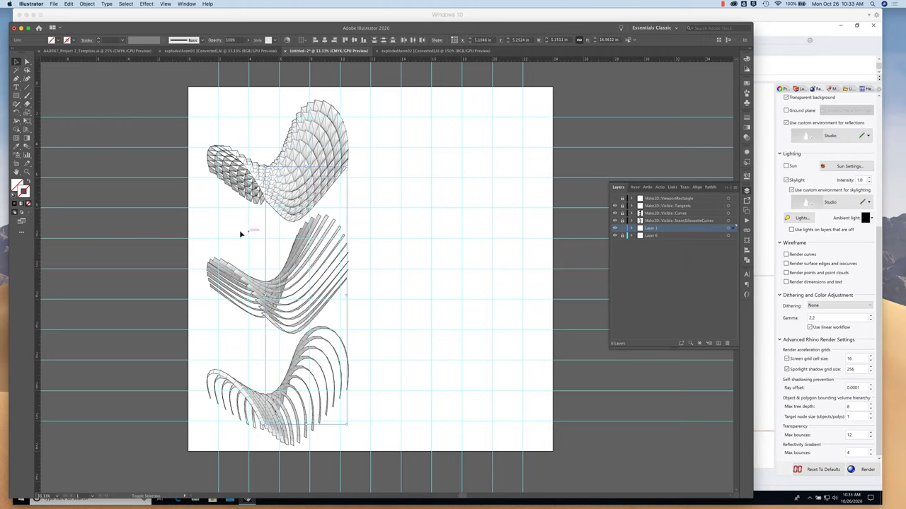
pyautogui.keyDown('shift'); pyautogui.click(210, 225); pyautogui.keyUp('shift')
pyautogui.keyDown('shift'); pyautogui.click(209, 225); pyautogui.keyUp('shift')
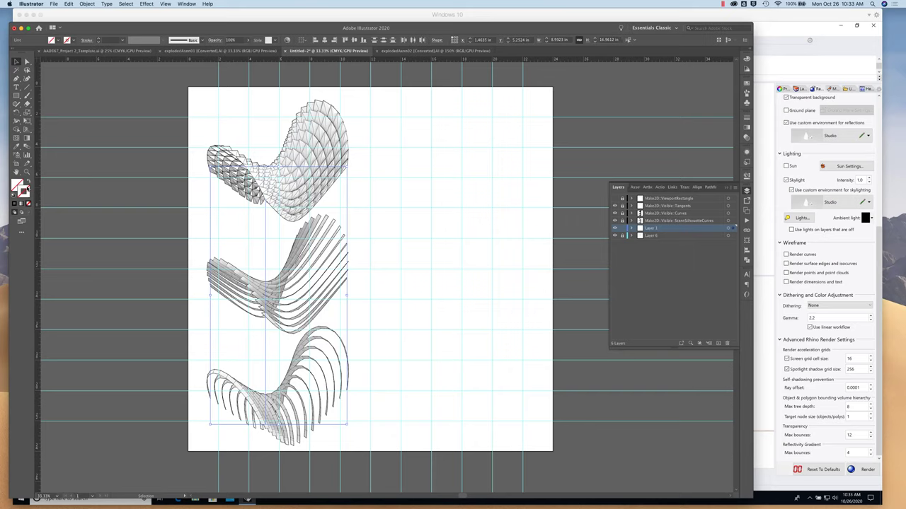
pyautogui.click(746, 69)
pyautogui.click(661, 104)
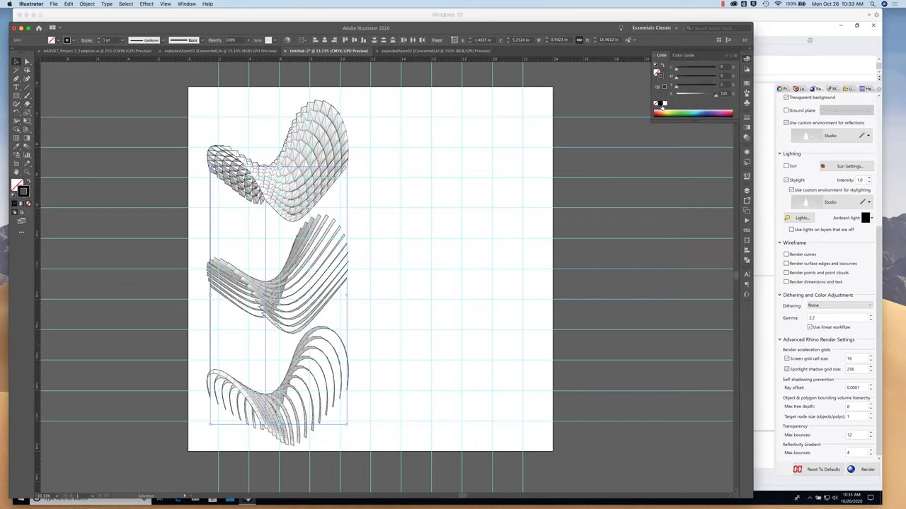
# Set the three connecting lines to a 0.25 pt dashed stroke and deselect them.
pyautogui.click(747, 118)
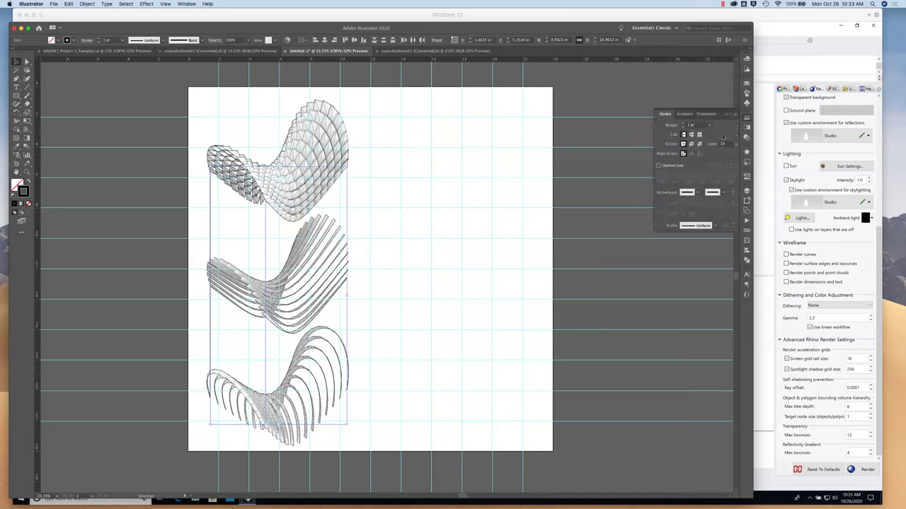
pyautogui.click(709, 125)
pyautogui.click(709, 146)
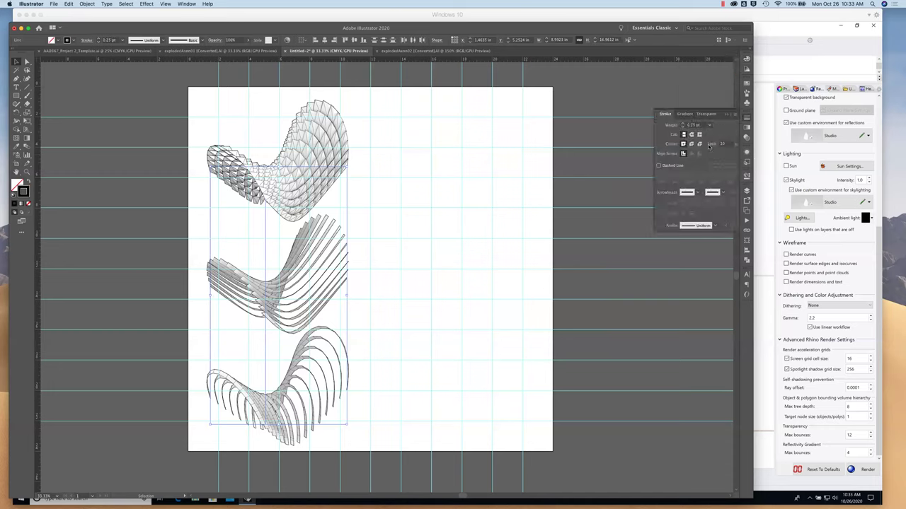
pyautogui.click(659, 165)
pyautogui.click(389, 201)
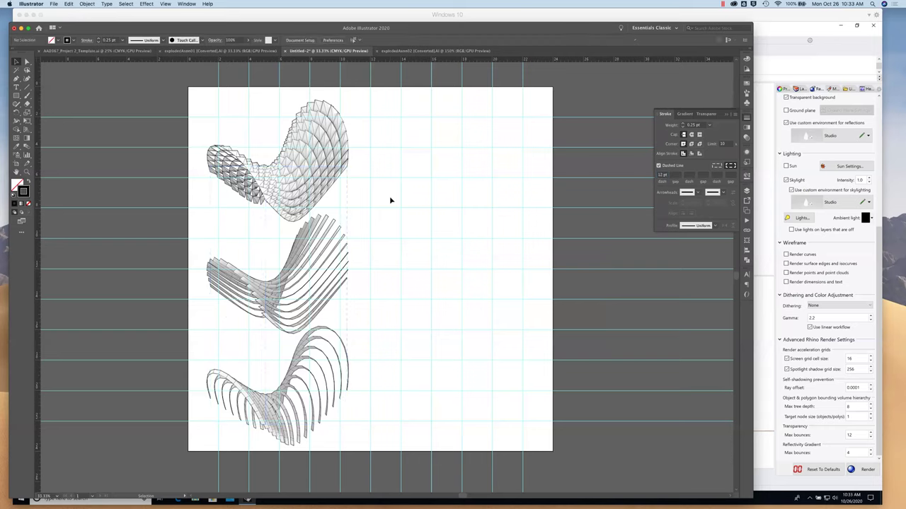
# Set the three dashed connecting lines to a 0.5 pt weight with a 4 pt dash and 2 pt gap.
pyautogui.click(348, 202)
pyautogui.keyDown('shift'); pyautogui.click(265, 229); pyautogui.keyUp('shift')
pyautogui.keyDown('shift'); pyautogui.click(210, 235); pyautogui.keyUp('shift')
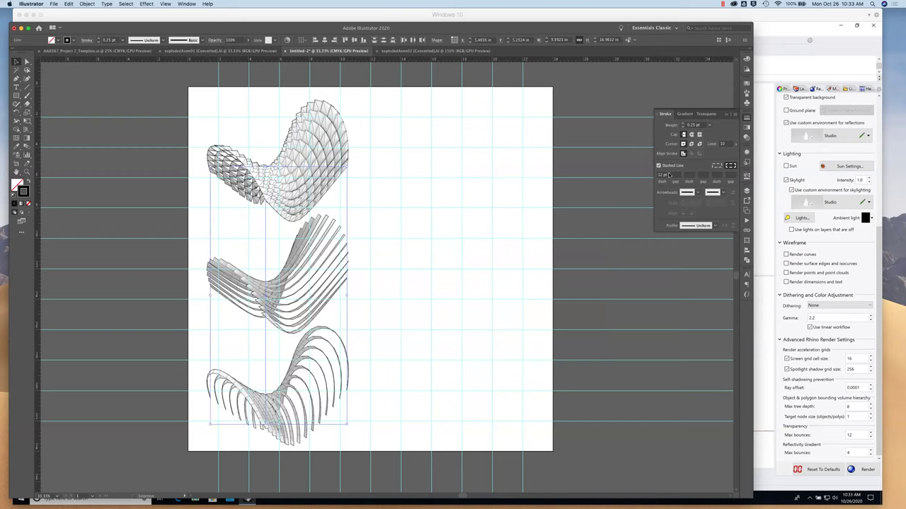
pyautogui.click(709, 126)
pyautogui.click(715, 139)
pyautogui.click(664, 175)
pyautogui.press('BackSpace')
pyautogui.click(673, 175)
pyautogui.press('Return')
pyautogui.click(509, 188)
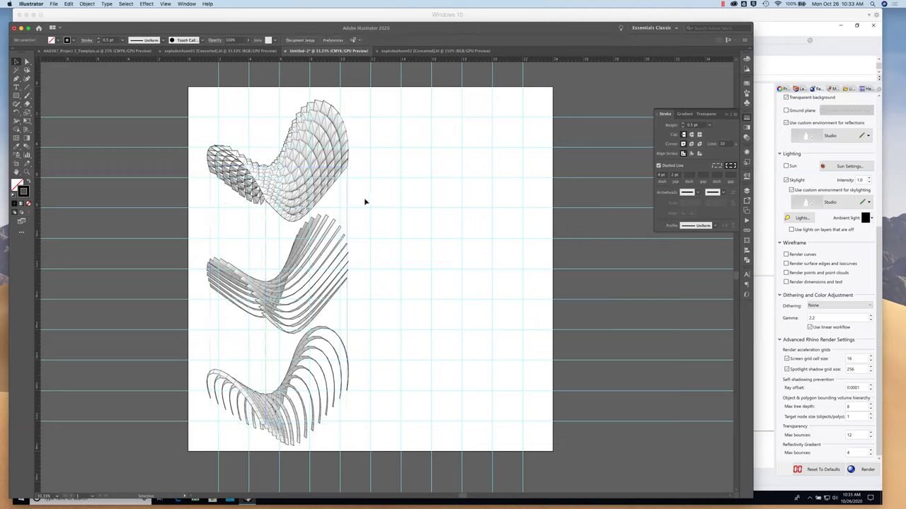
# Change the dash pattern of the three connecting lines to a 6 pt dash and 6 pt gap.
pyautogui.click(273, 224)
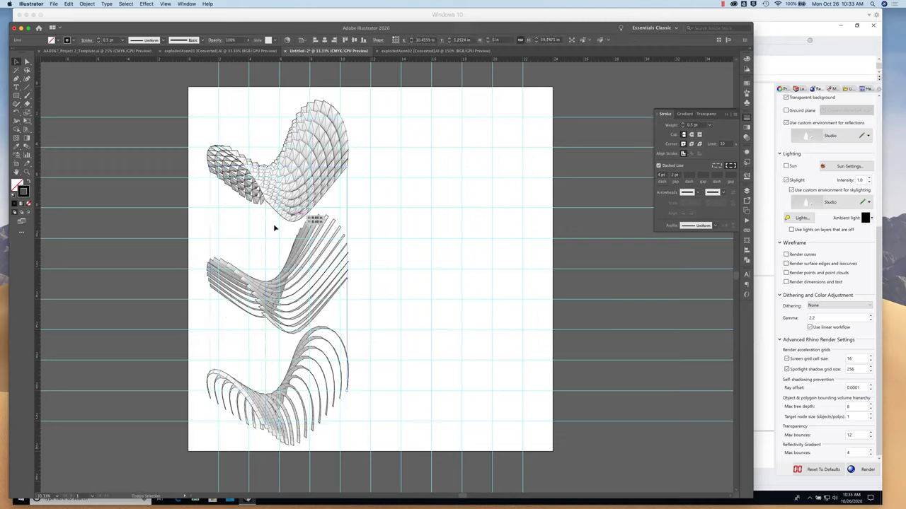
pyautogui.click(213, 231)
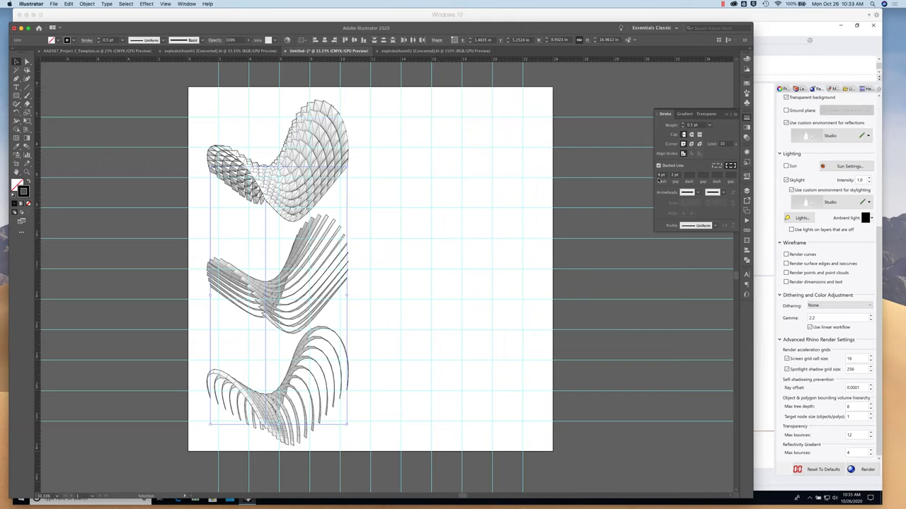
pyautogui.click(661, 175)
pyautogui.press('BackSpace')
pyautogui.write('6')
pyautogui.press('Tab')
pyautogui.write('6')
pyautogui.click(541, 189)
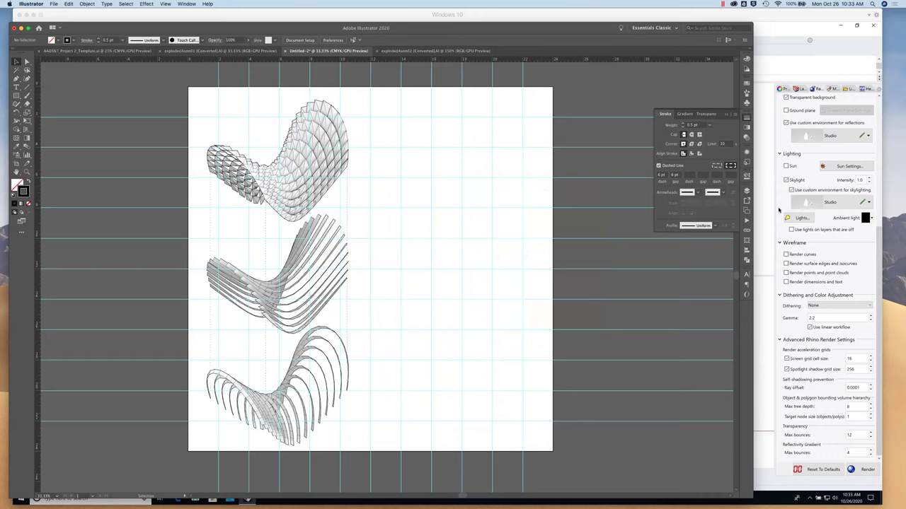
# Hide the guides covering the artboard.
pyautogui.click(167, 4)
pyautogui.moveTo(212, 253)
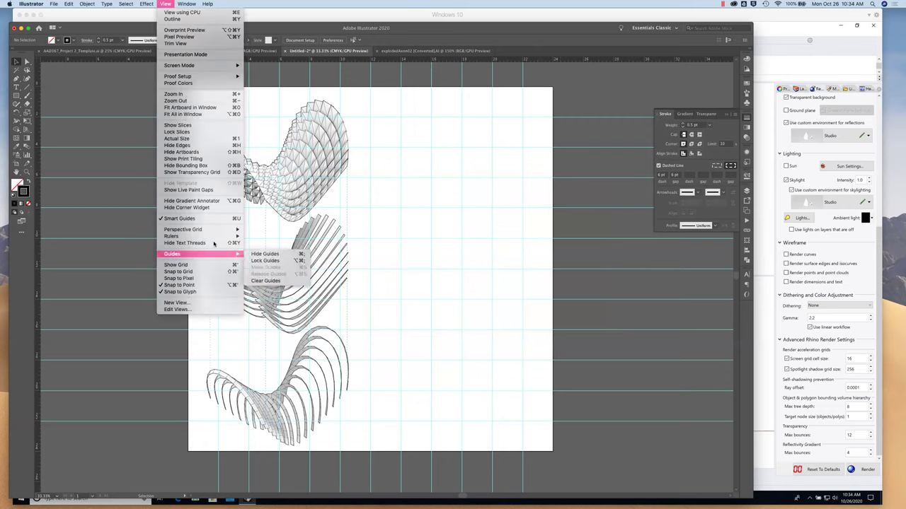
pyautogui.click(256, 239)
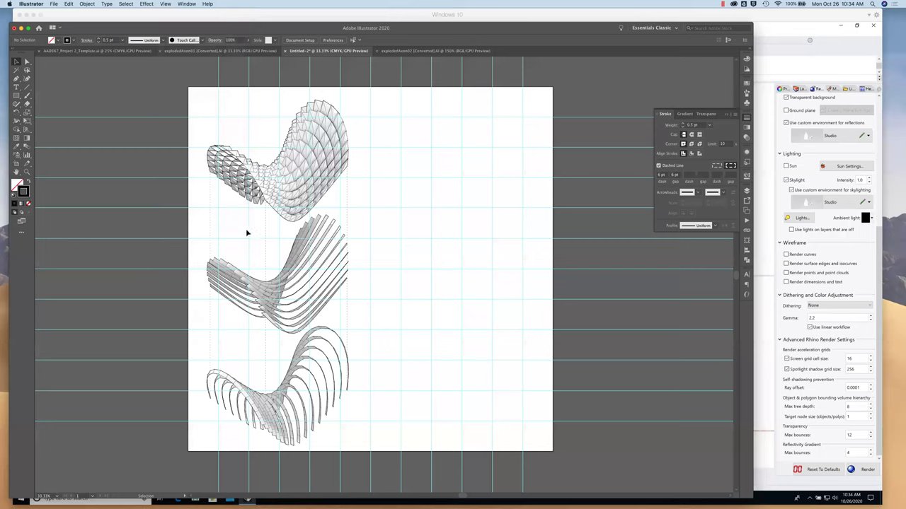
pyautogui.click(164, 4)
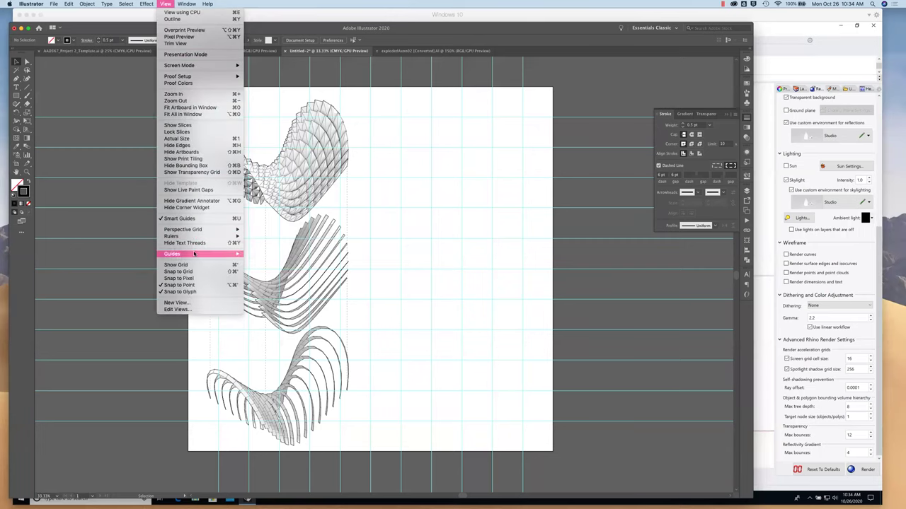
pyautogui.moveTo(194, 254)
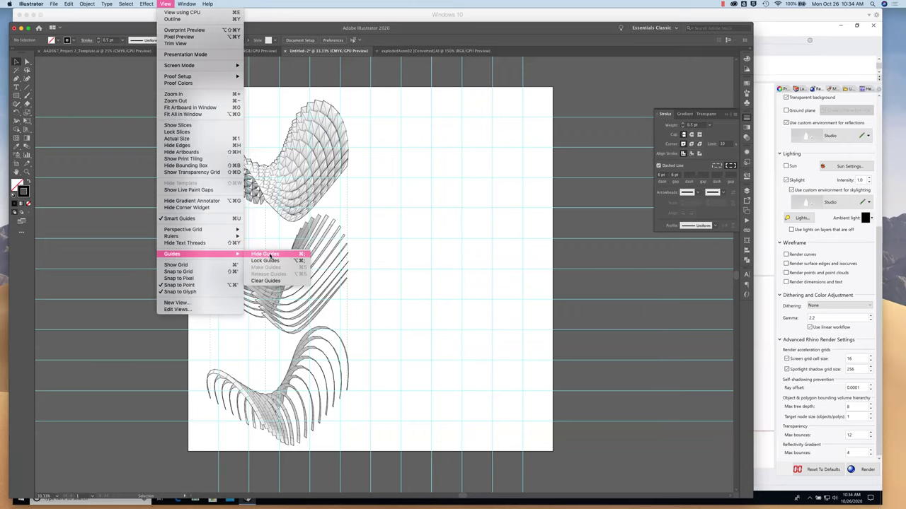
pyautogui.click(268, 253)
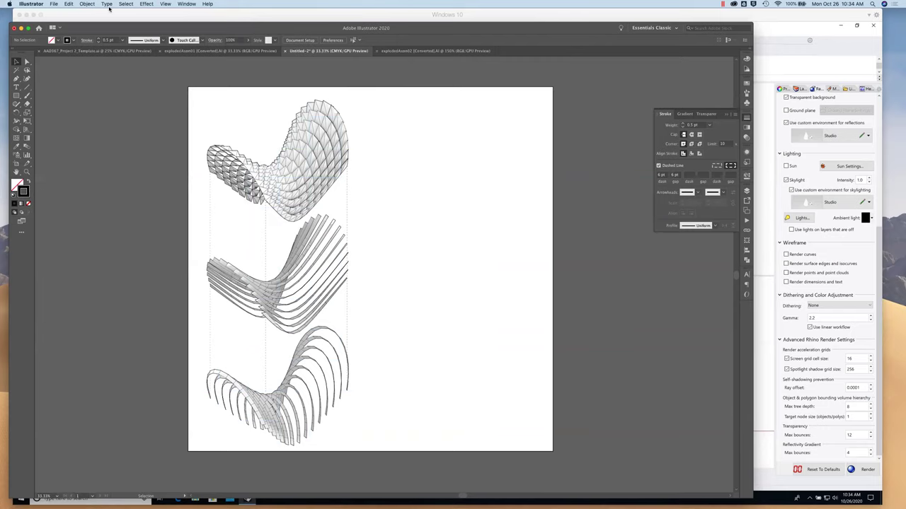
pyautogui.click(162, 23)
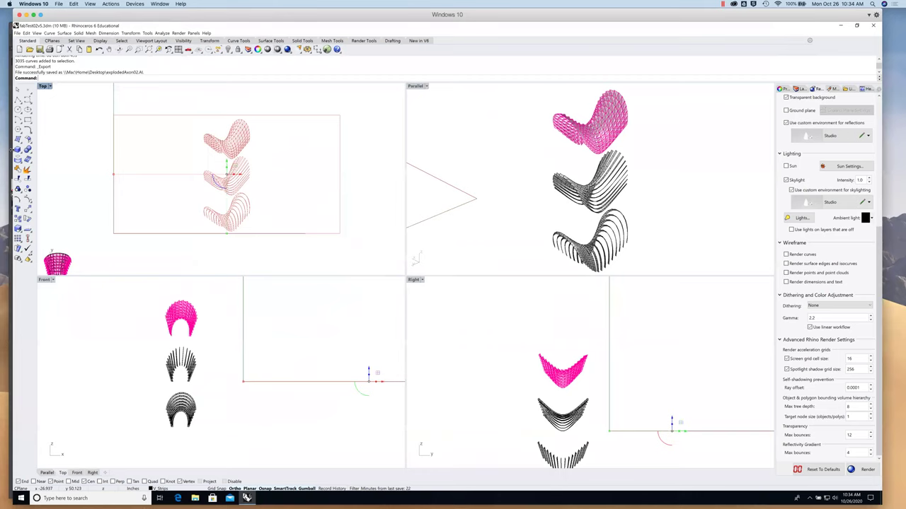
pyautogui.press('super+Tab')
pyautogui.click(163, 18)
pyautogui.press('super+Tab')
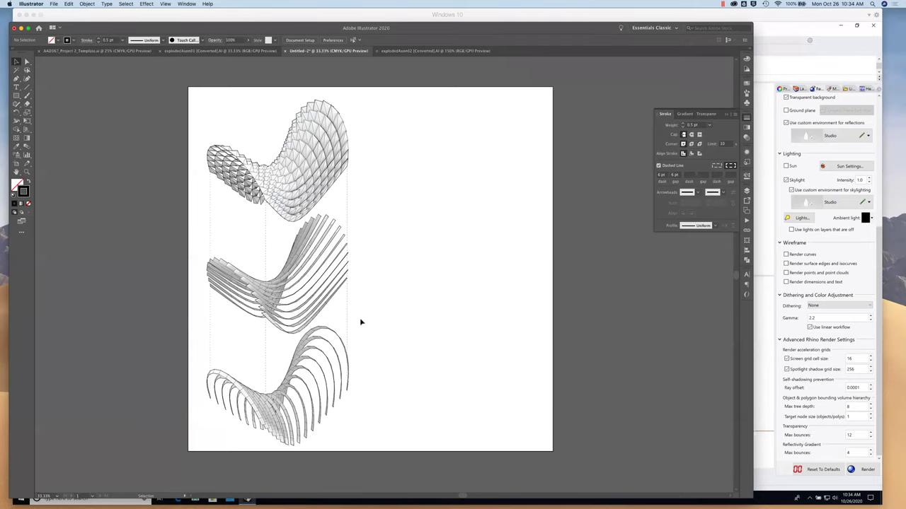
# Switch to Rhino and move the whole Make2D drawing down in the Top viewport, clear of the cutting sheet, then deselect it.
pyautogui.moveTo(895, 4)
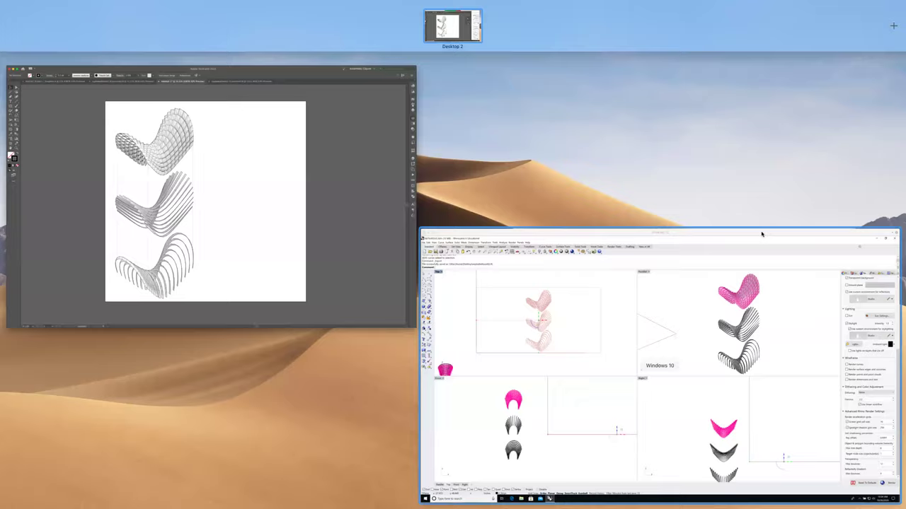
pyautogui.click(763, 235)
pyautogui.scroll(-2, 307, 180)
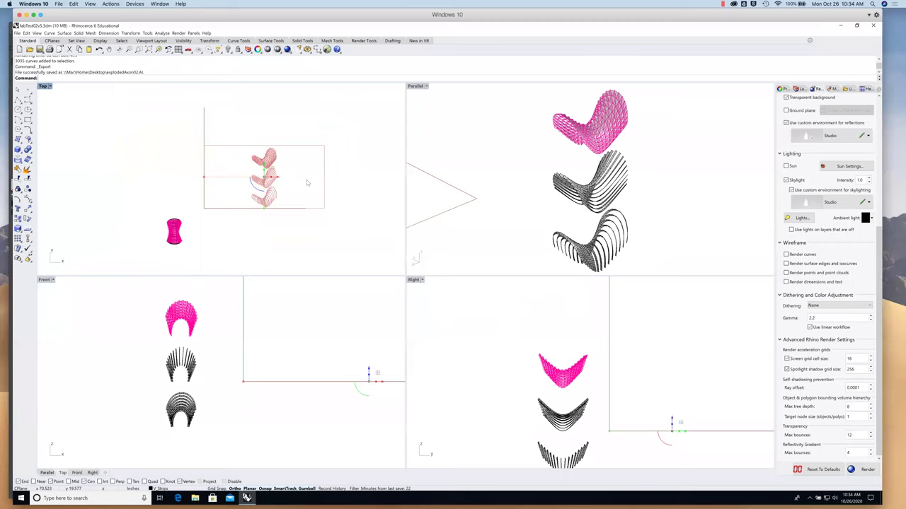
pyautogui.moveTo(243, 183); pyautogui.dragTo(328, 221)
pyautogui.scroll(-5, 330, 142)
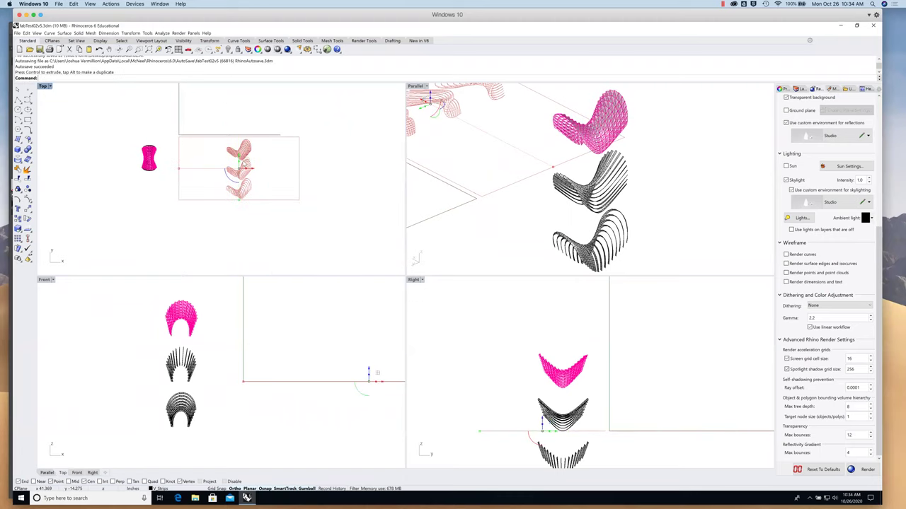
pyautogui.moveTo(239, 168); pyautogui.dragTo(239, 251)
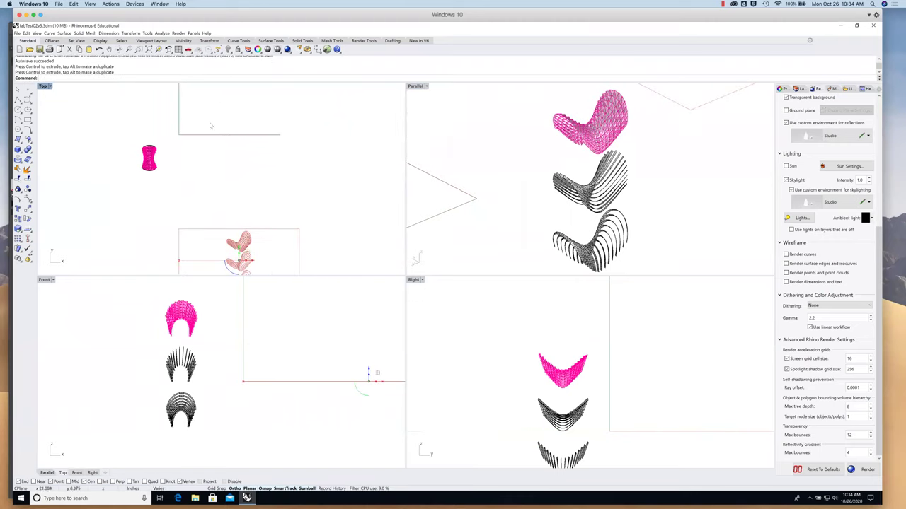
pyautogui.moveTo(263, 138); pyautogui.dragTo(263, 176)
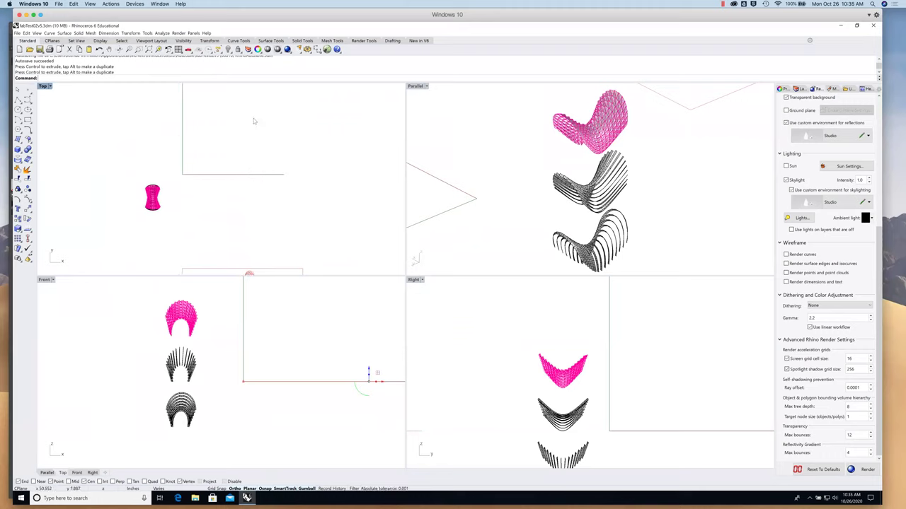
pyautogui.click(285, 214)
pyautogui.moveTo(284, 214); pyautogui.dragTo(259, 152)
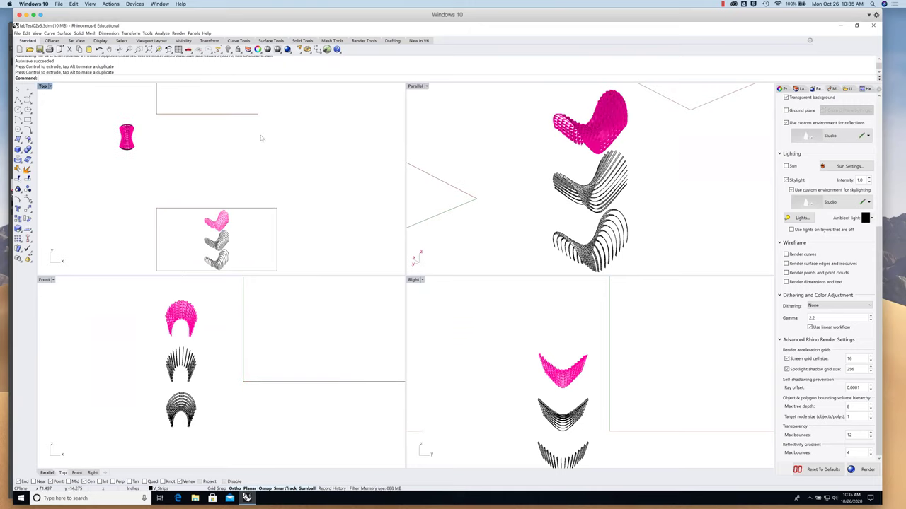
pyautogui.scroll(-3, 280, 186)
pyautogui.moveTo(282, 184); pyautogui.dragTo(287, 205)
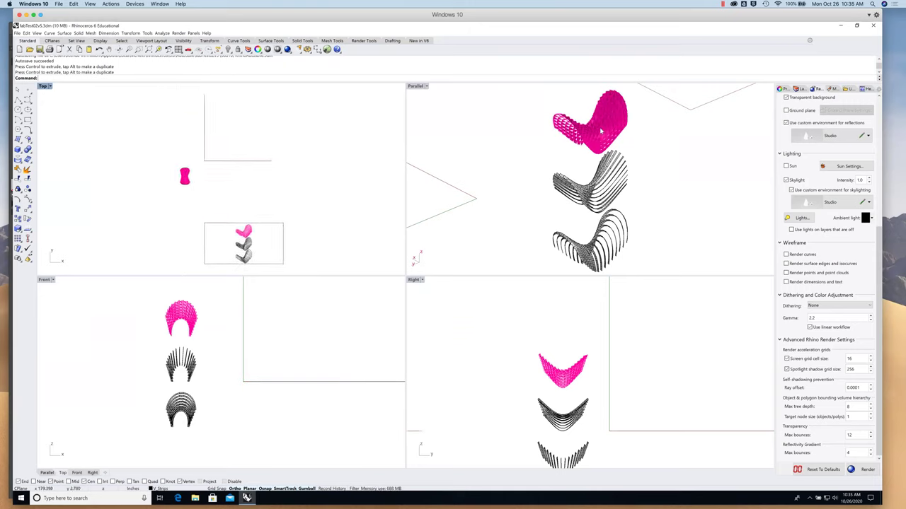
# Turn off the Make2D layer and turn on the Cell Panels Scoring and Through Cut layers.
pyautogui.click(787, 89)
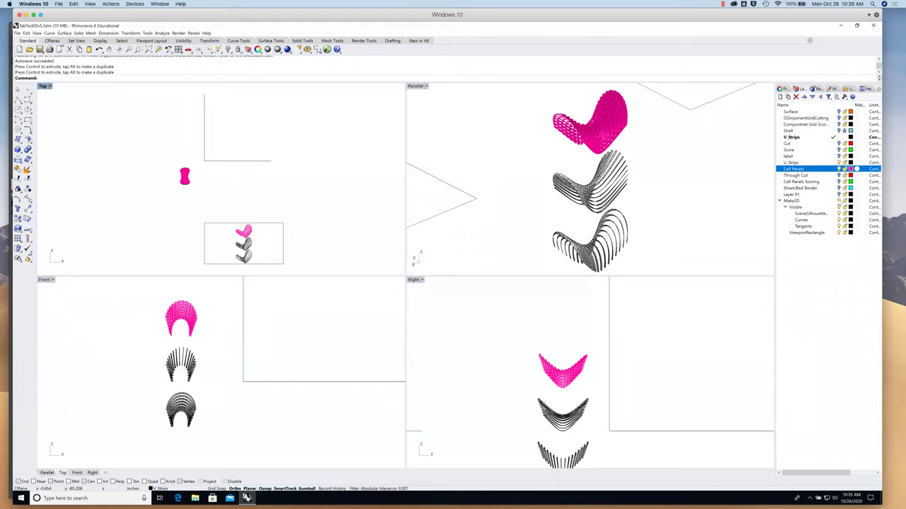
pyautogui.click(834, 201)
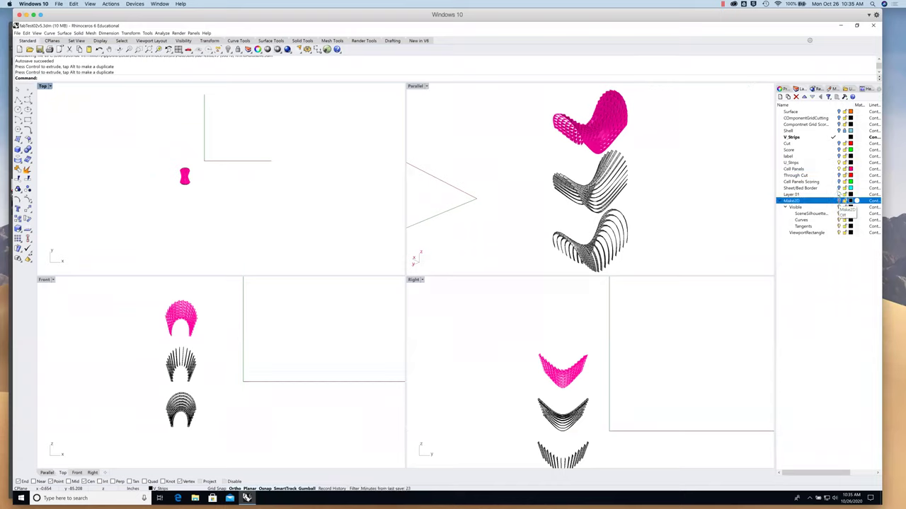
pyautogui.click(840, 182)
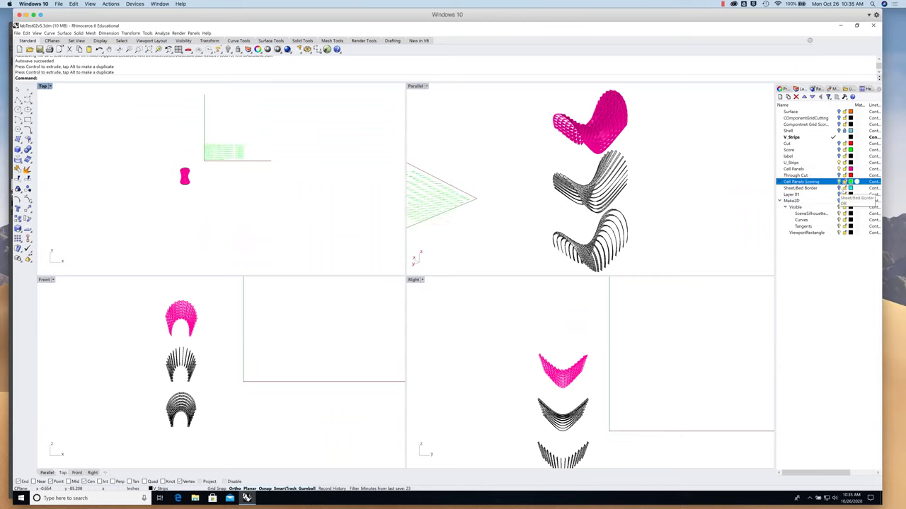
pyautogui.click(841, 175)
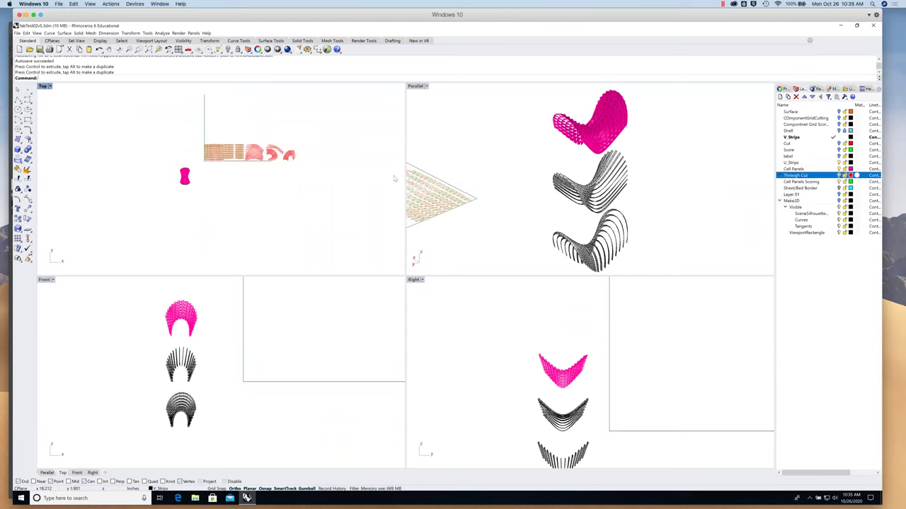
# Select the unrolled strip curves beside the cell panels in the Top viewport and start exporting them in Adobe Illustrator format.
pyautogui.scroll(5, 272, 151)
pyautogui.scroll(4, 273, 151)
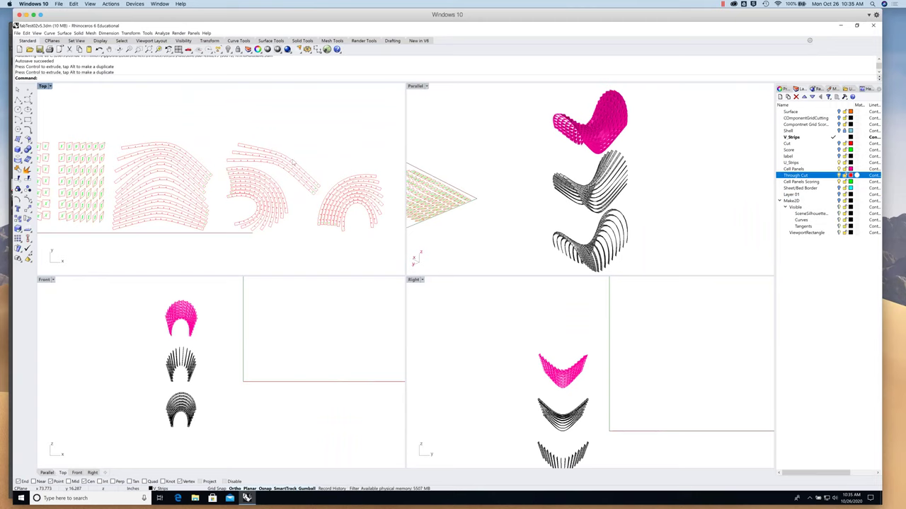
pyautogui.scroll(1, 296, 156)
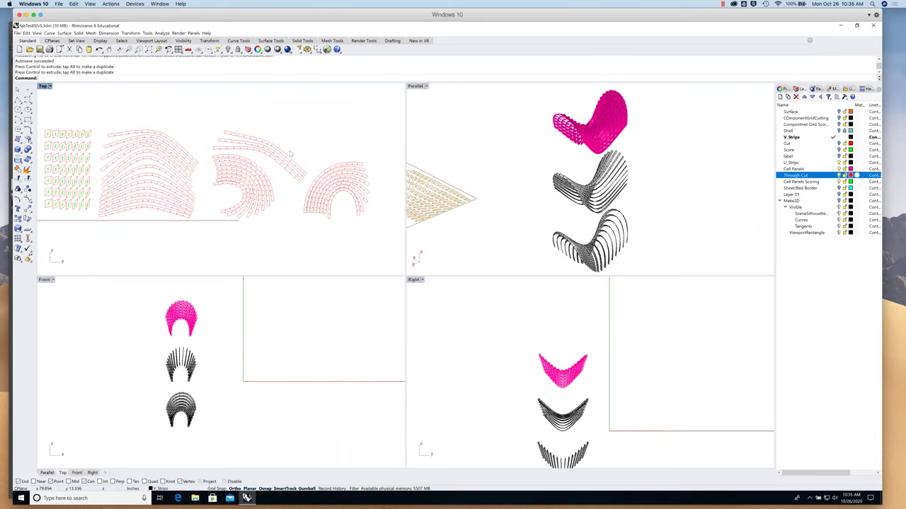
pyautogui.moveTo(93, 116); pyautogui.dragTo(388, 247)
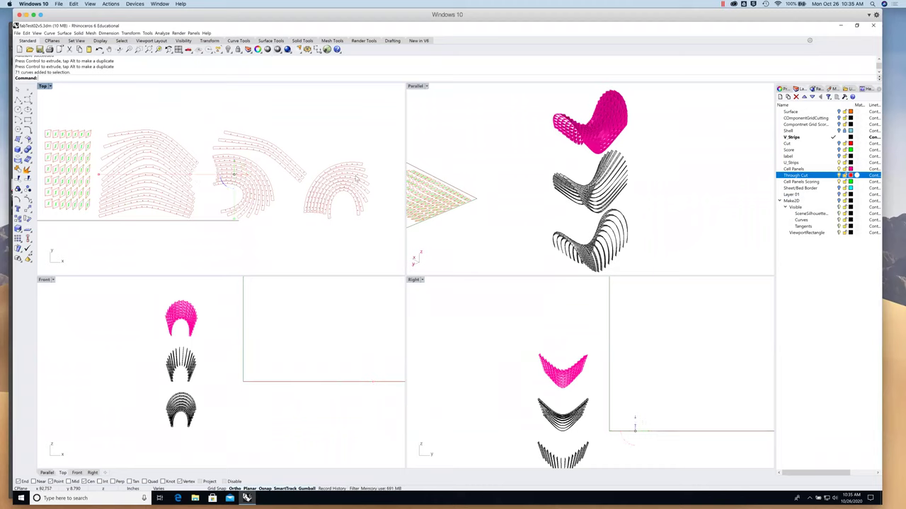
pyautogui.click(16, 34)
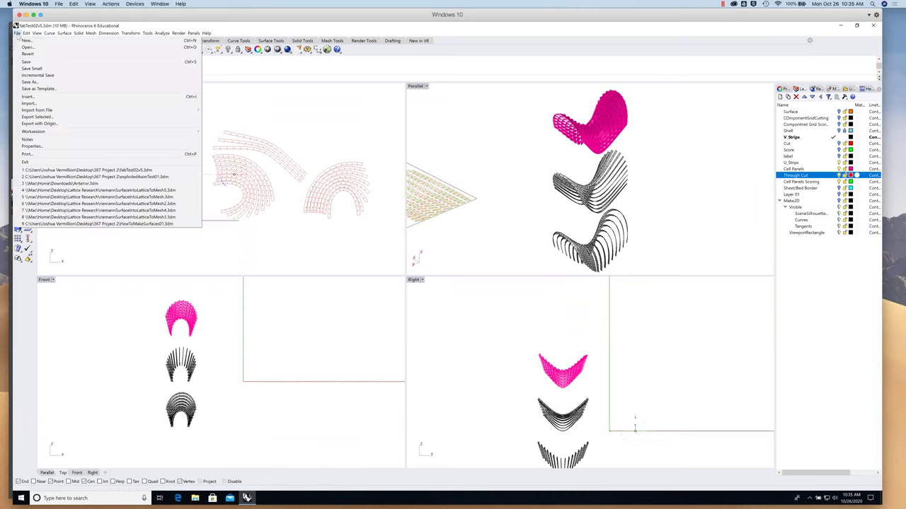
pyautogui.click(35, 117)
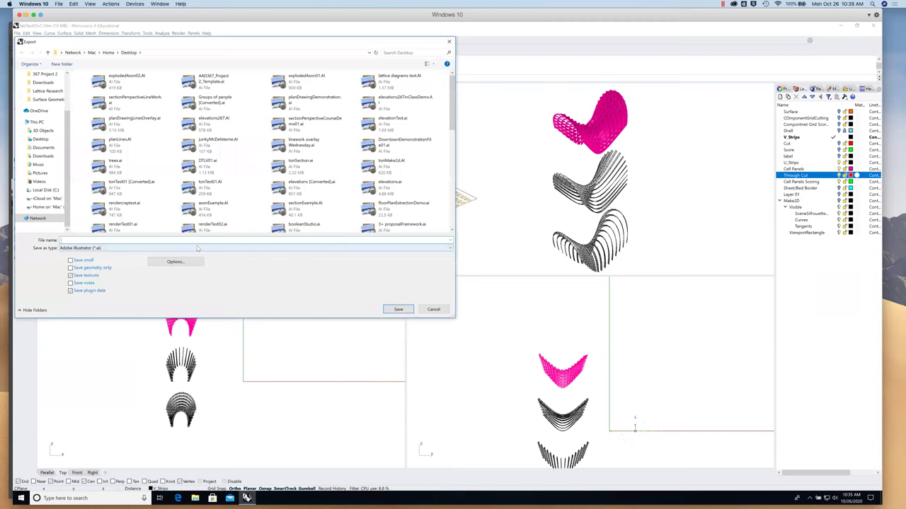
# Export the rib strips to the Desktop as the Adobe Illustrator file ribLayout, using a snapshot of the current view in RGB.
pyautogui.write('ribLayout')
pyautogui.press('Return')
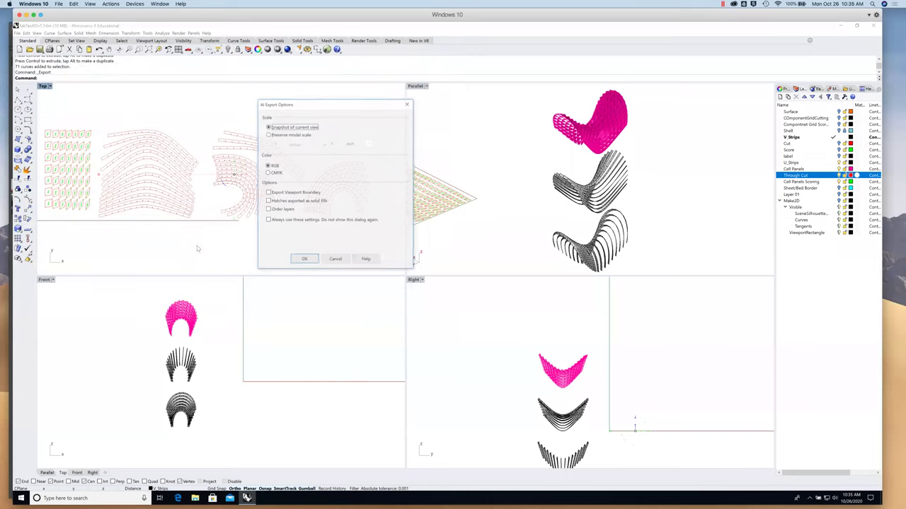
pyautogui.click(305, 260)
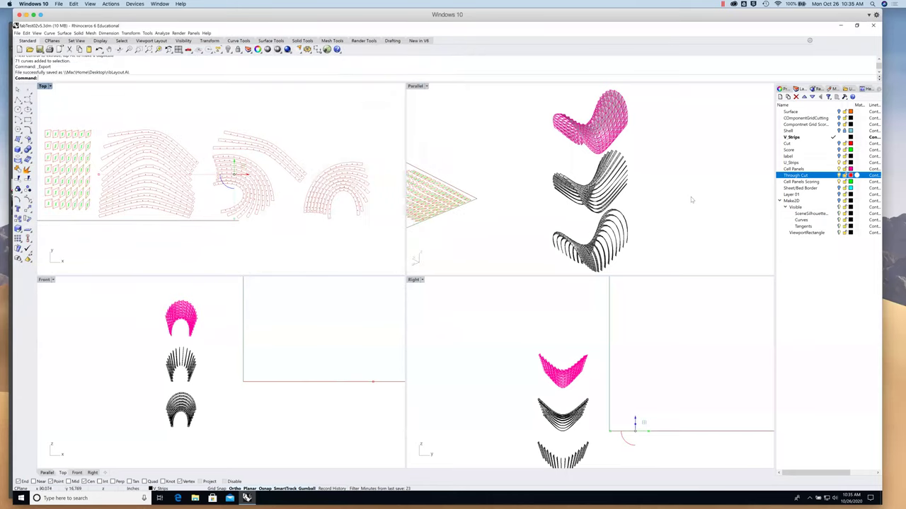
# Hide the Through Cut and Cell Panels Scoring layers and show the component grid cutting and component grid scoring layers.
pyautogui.click(840, 175)
pyautogui.click(840, 182)
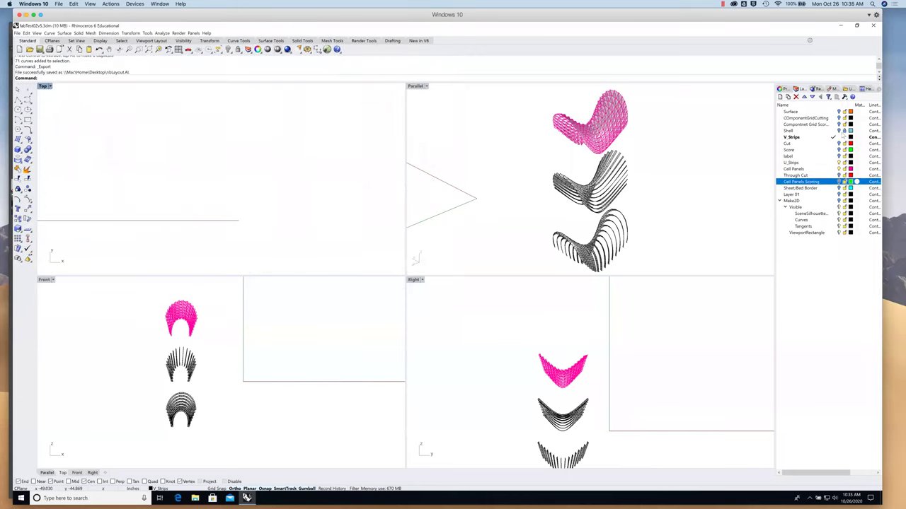
pyautogui.click(840, 117)
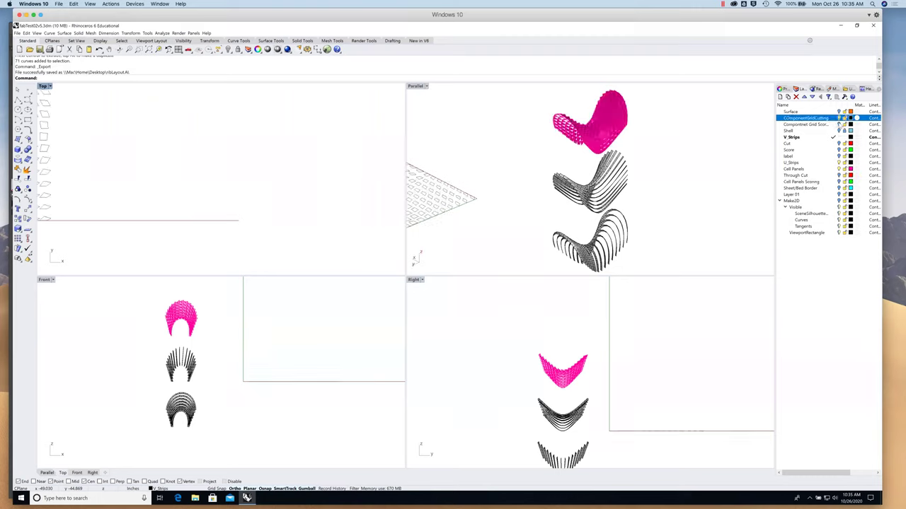
pyautogui.click(840, 124)
pyautogui.scroll(-5, 111, 144)
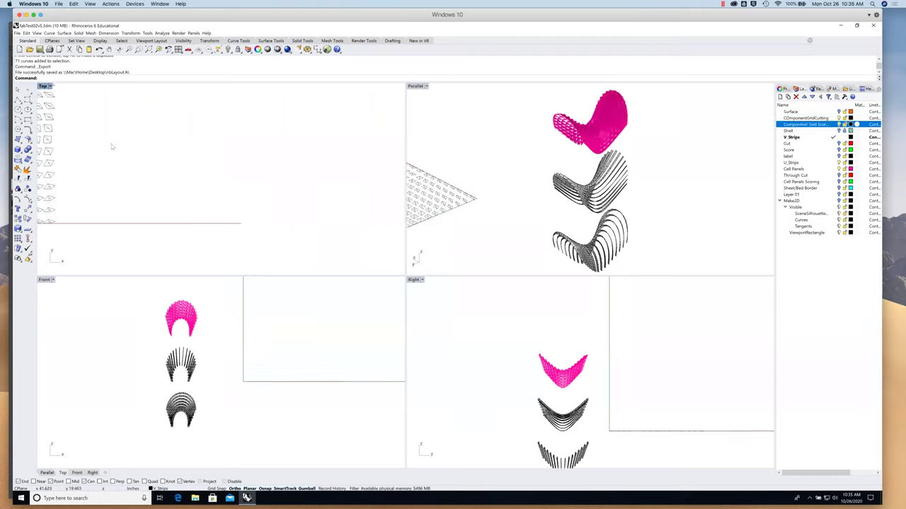
pyautogui.scroll(4, 254, 168)
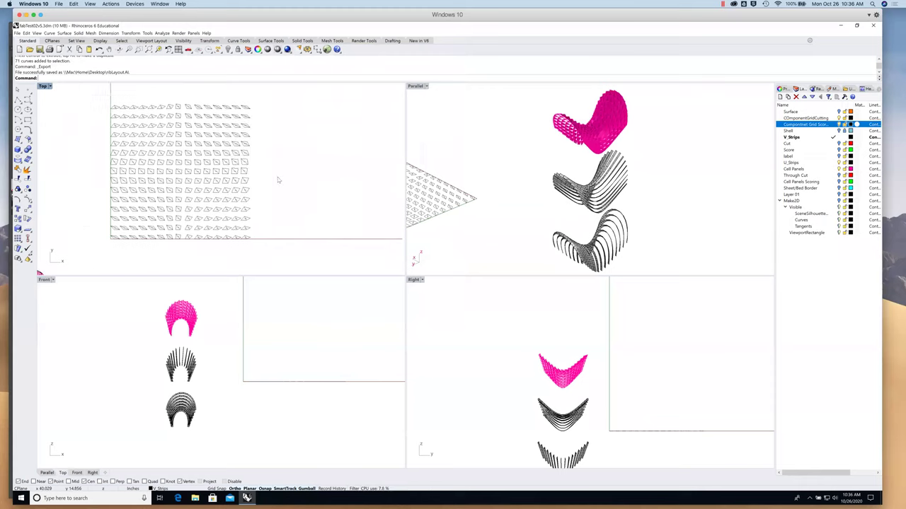
pyautogui.moveTo(80, 100); pyautogui.dragTo(316, 253)
pyautogui.write('Export')
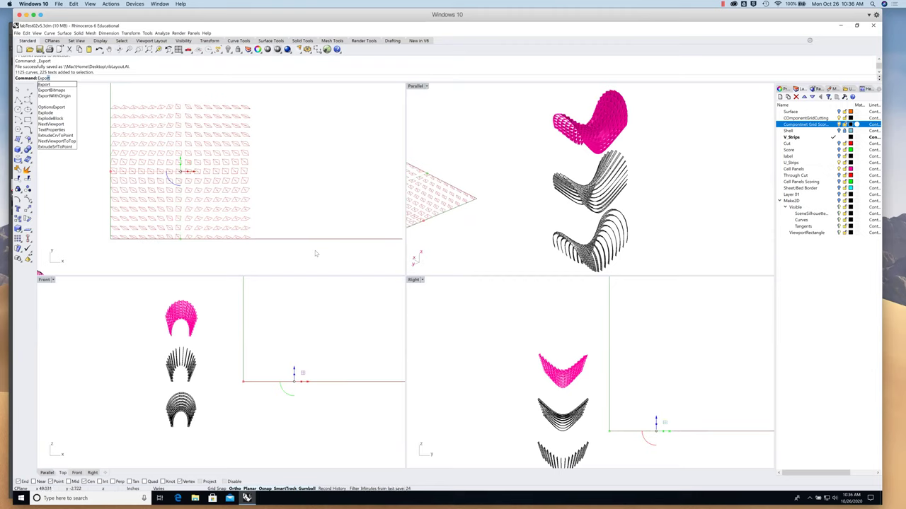
pyautogui.press('Escape')
pyautogui.press('Escape')
# Export the whole component grid from the Top view to the Desktop as the Adobe Illustrator file griddedComponentLayout.
pyautogui.moveTo(88, 96); pyautogui.dragTo(283, 258)
pyautogui.click(17, 34)
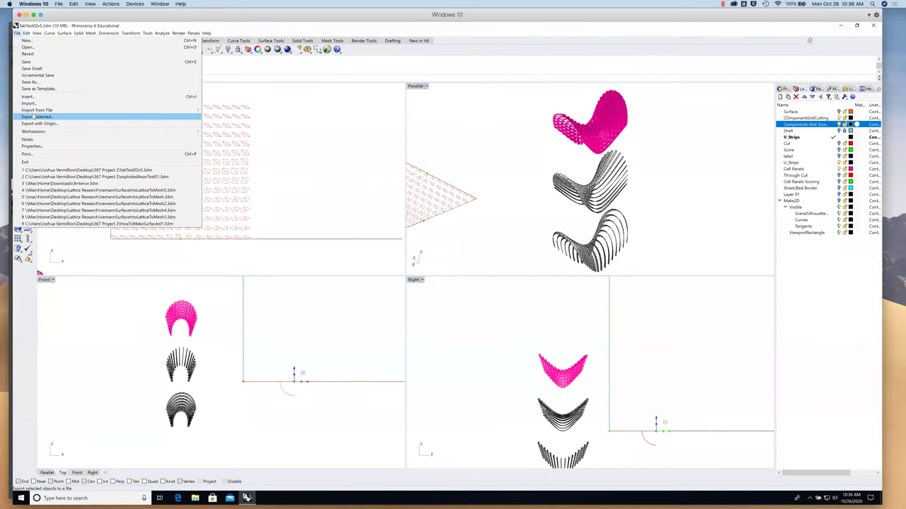
pyautogui.click(37, 117)
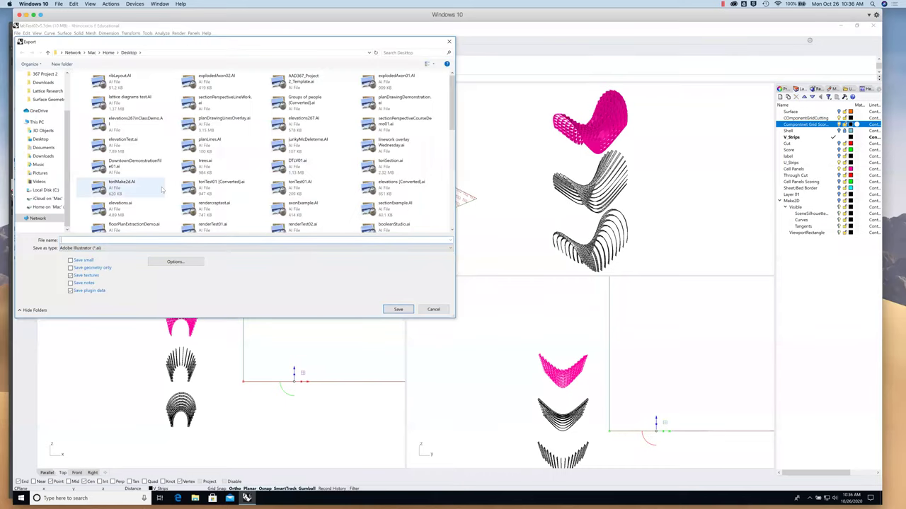
pyautogui.write('griddedComponentLayout')
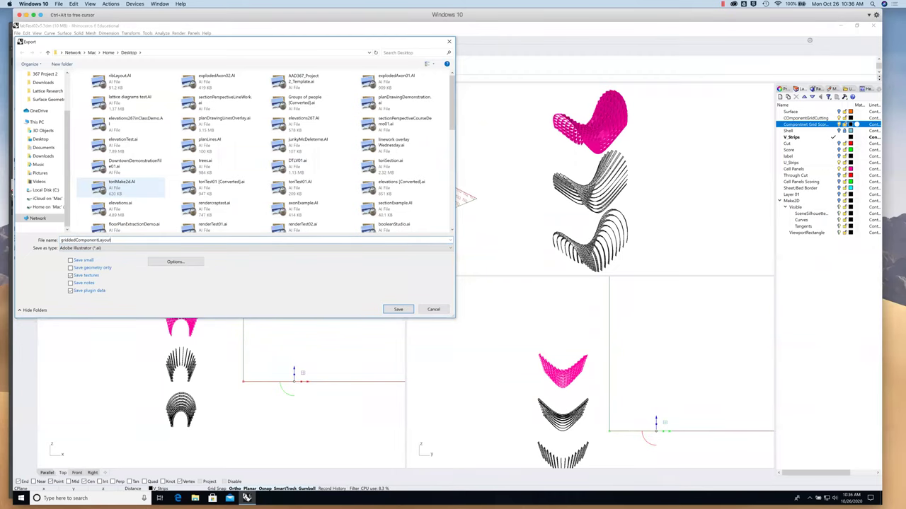
pyautogui.press('Return')
pyautogui.click(306, 259)
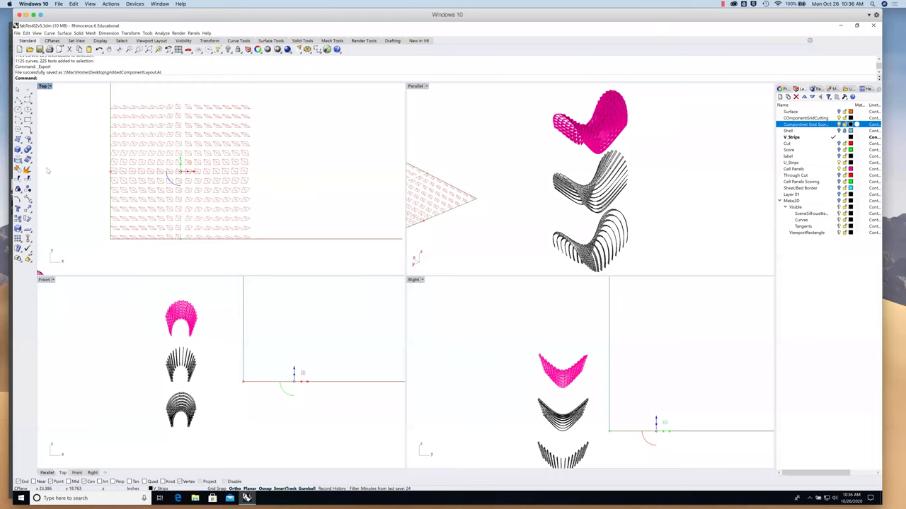
# Switch to Adobe Illustrator and open ribLayout.AI from the Desktop.
pyautogui.press('super+Tab')
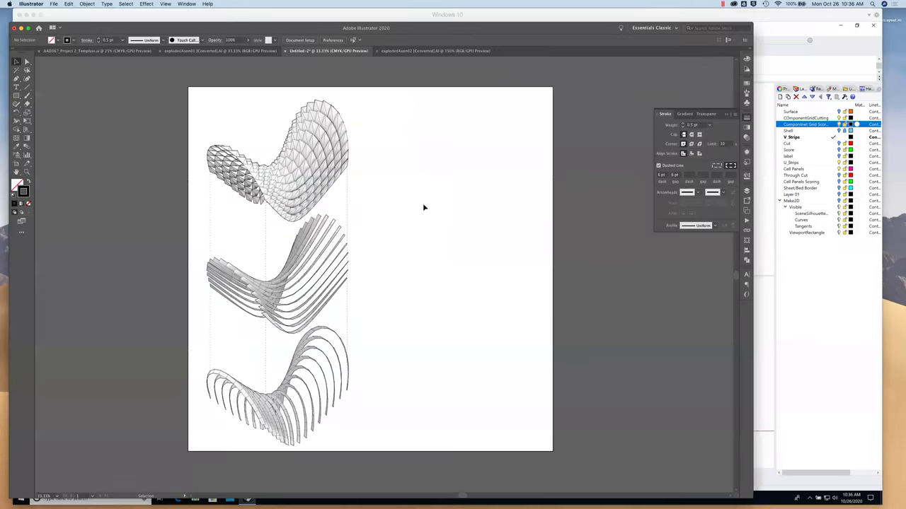
pyautogui.click(56, 4)
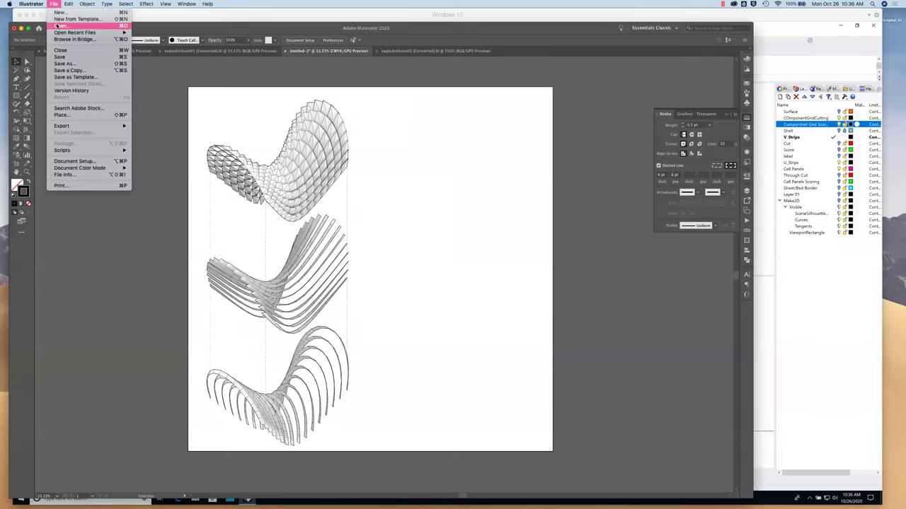
pyautogui.click(78, 25)
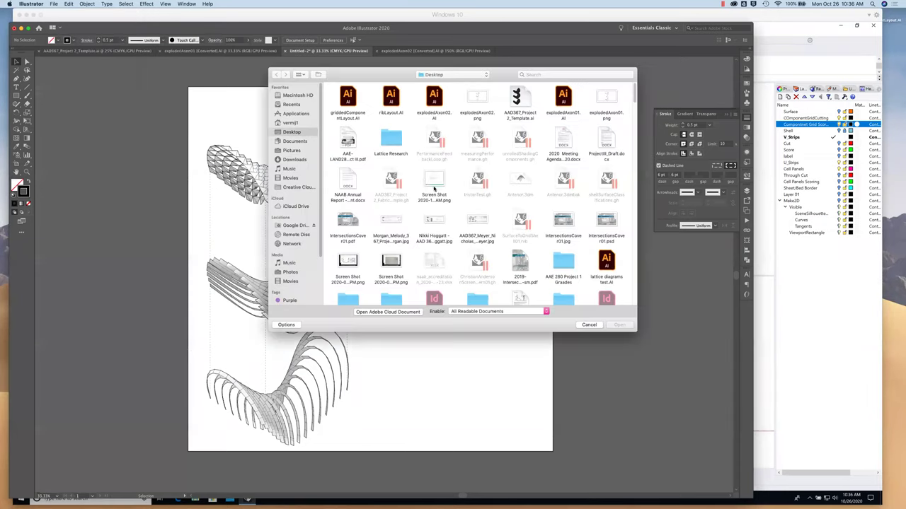
pyautogui.doubleClick(390, 101)
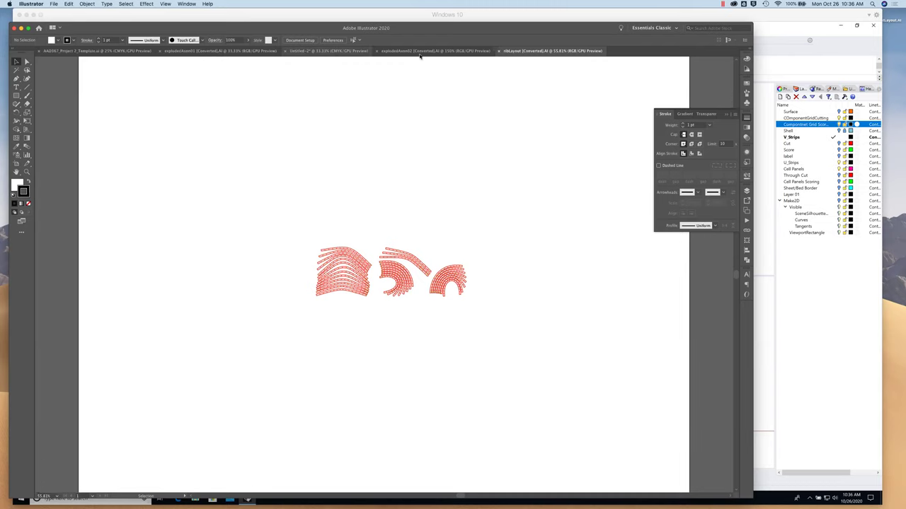
# Open griddedComponentLayout.AI from the Desktop without updating its legacy text.
pyautogui.click(53, 5)
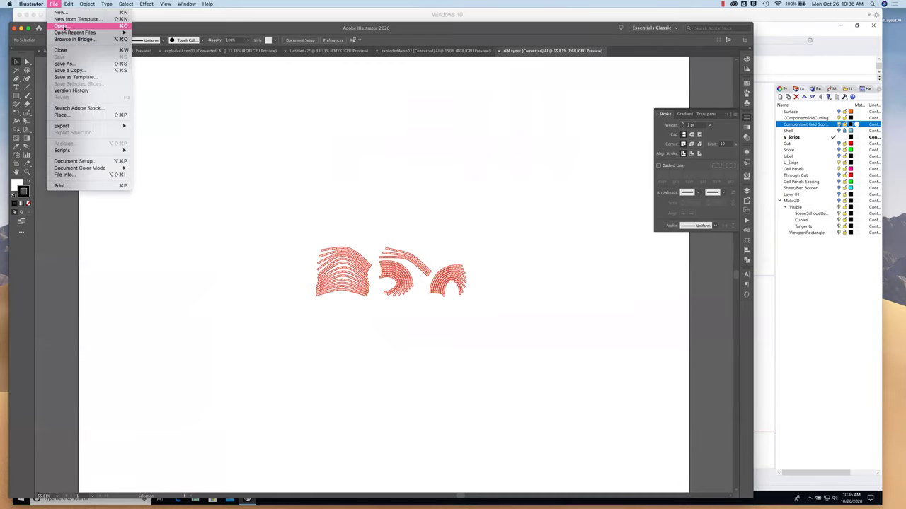
pyautogui.click(71, 27)
pyautogui.doubleClick(362, 118)
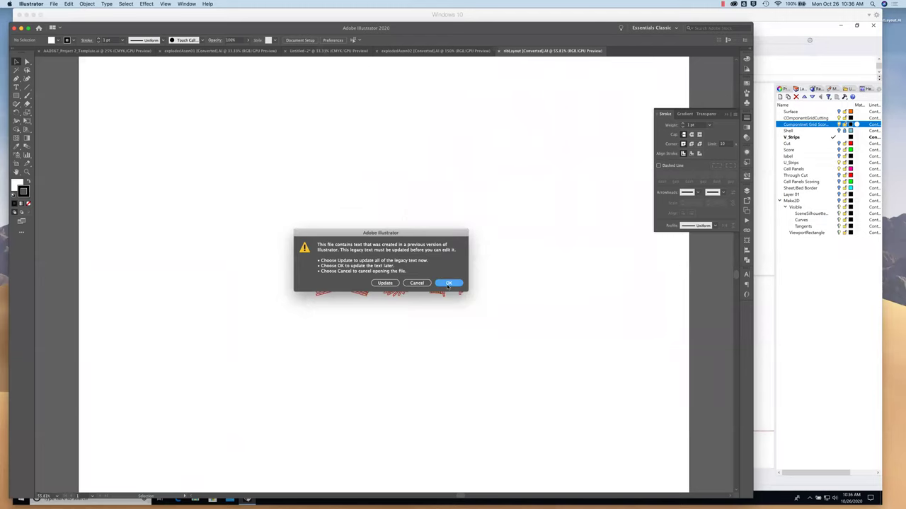
pyautogui.click(447, 284)
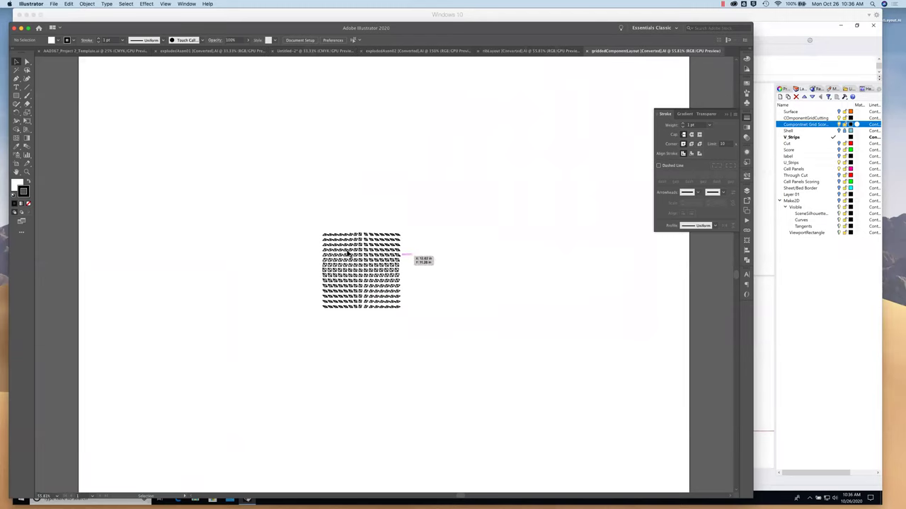
# Copy the entire component grid from griddedComponentLayout and paste it into the Untitled-2 document with the exploded axonometrics.
pyautogui.moveTo(279, 210); pyautogui.dragTo(444, 334)
pyautogui.press('a')
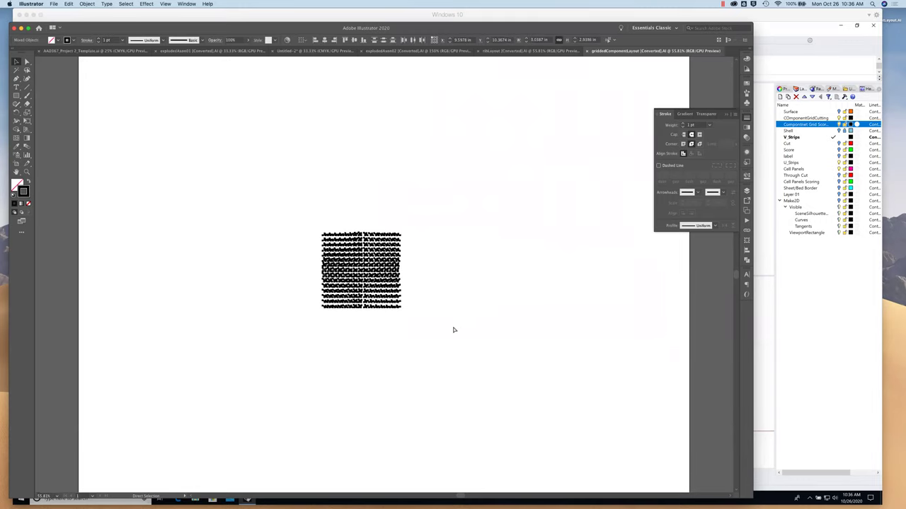
pyautogui.press('v')
pyautogui.click(336, 52)
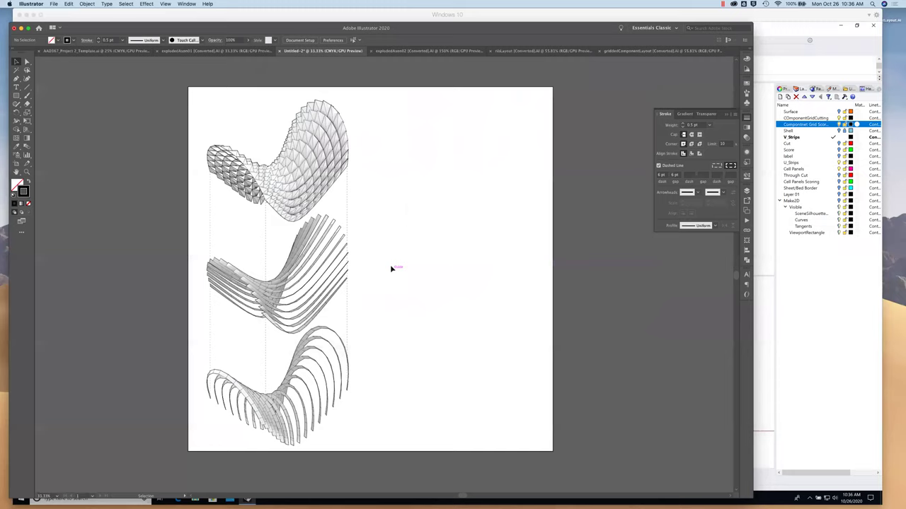
pyautogui.hotkey('ctrl', 'v')
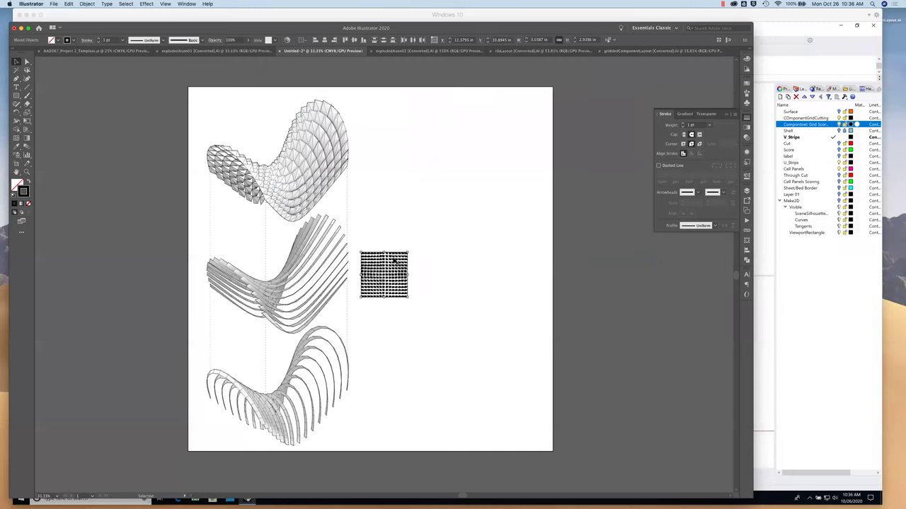
# Move the pasted component grid to the artboard's upper-right corner and scale it up to fill the space beside the upper axonometrics.
pyautogui.moveTo(393, 262); pyautogui.dragTo(531, 110)
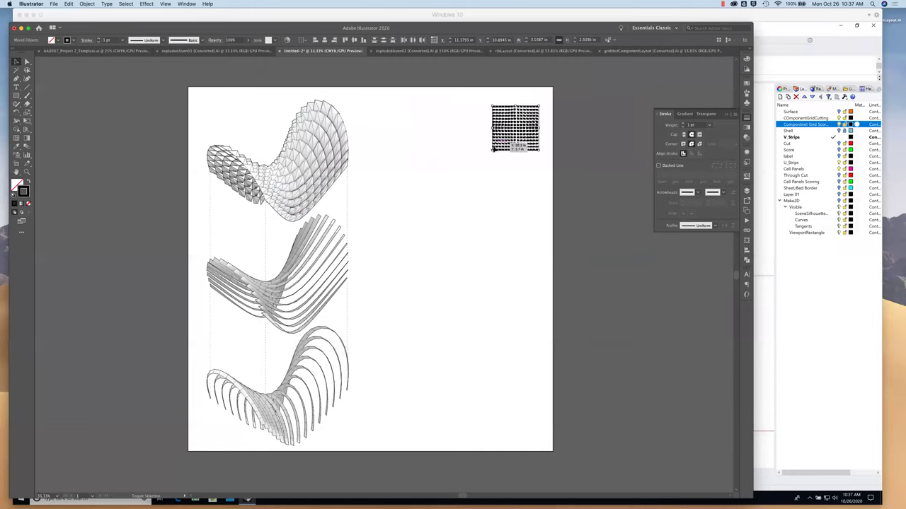
pyautogui.moveTo(492, 155); pyautogui.dragTo(370, 299)
pyautogui.click(409, 306)
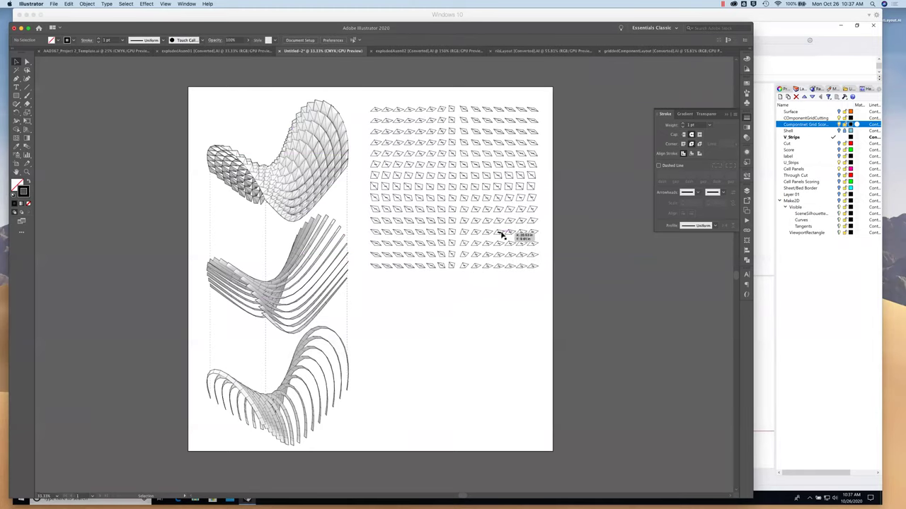
# Examine the component shapes and their index labels in the enlarged grid for legibility and overlap with the diagonal score lines.
pyautogui.press('super+equal')
pyautogui.press('super+equal')
pyautogui.press('super+equal')
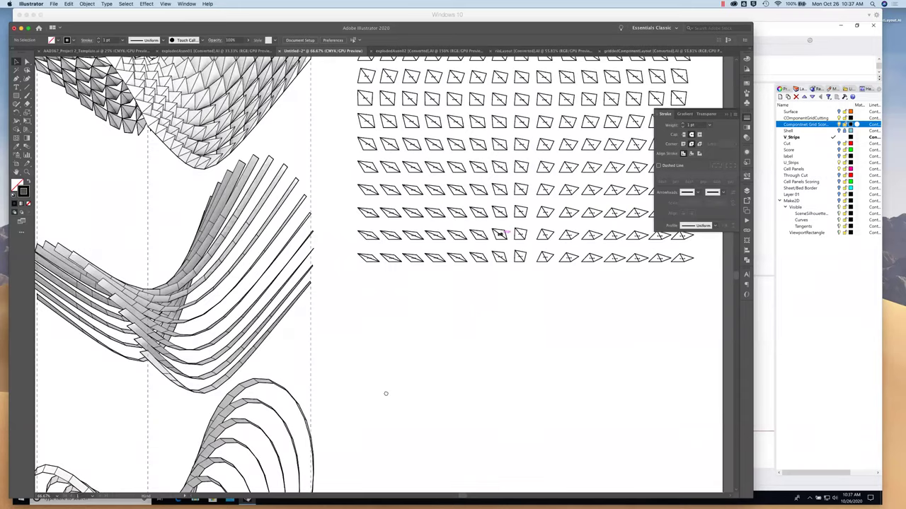
pyautogui.press('super+minus')
pyautogui.press('super+equal')
pyautogui.press('super+equal')
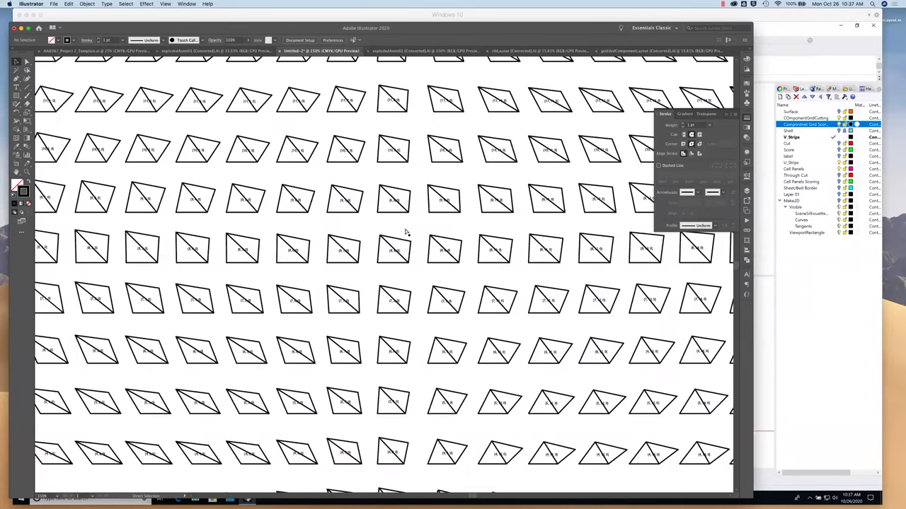
pyautogui.press('super+equal')
pyautogui.press('super+equal')
pyautogui.press('super+equal')
pyautogui.press('super+equal')
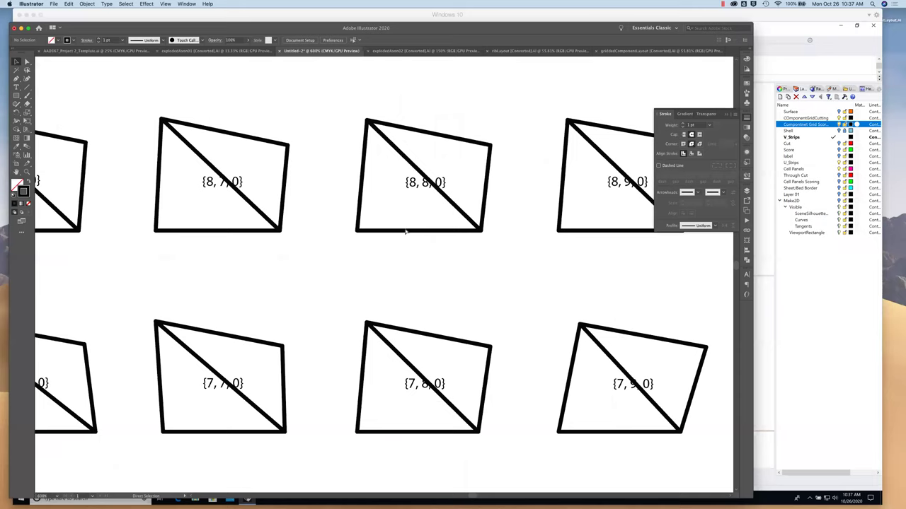
pyautogui.press('super+minus')
pyautogui.press('super+minus')
pyautogui.press('super+minus')
pyautogui.press('super+minus')
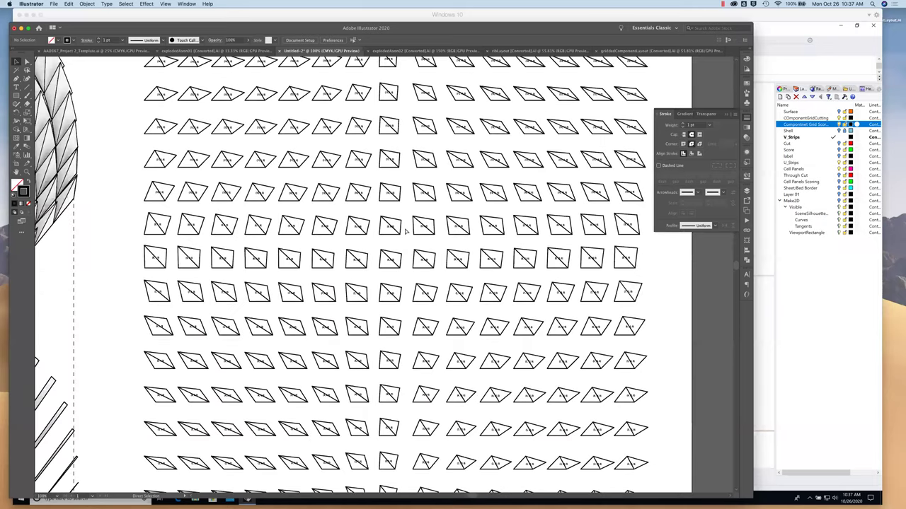
pyautogui.press('super+minus')
pyautogui.press('super+minus')
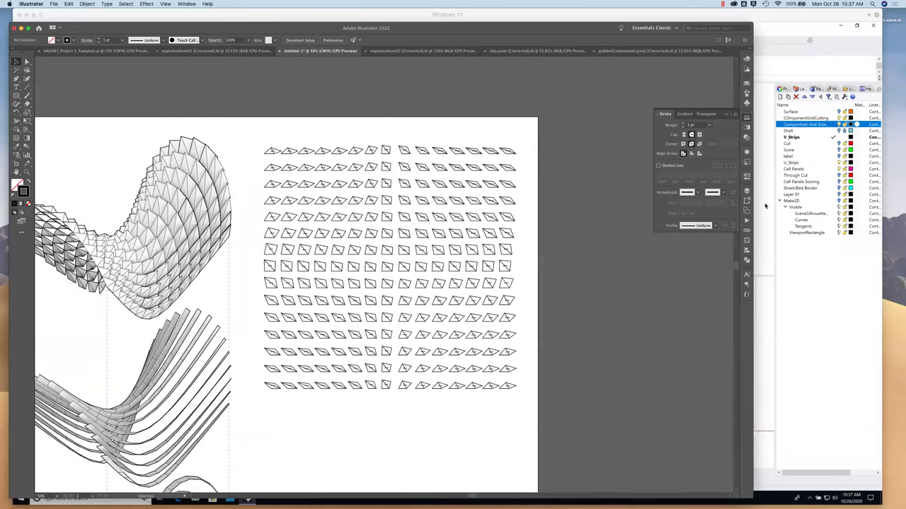
# Show the document's layers and try nudging nine index labels in the grid's seventh row down below their component shapes.
pyautogui.click(746, 190)
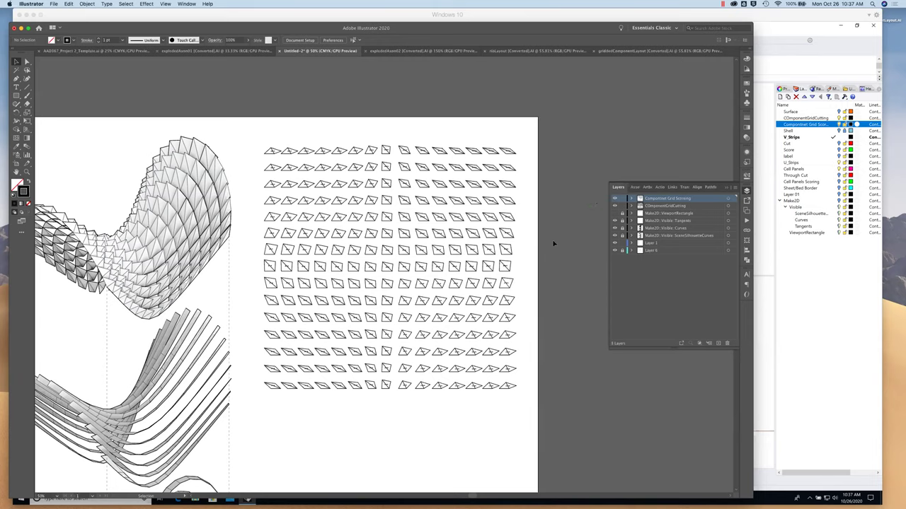
pyautogui.click(456, 251)
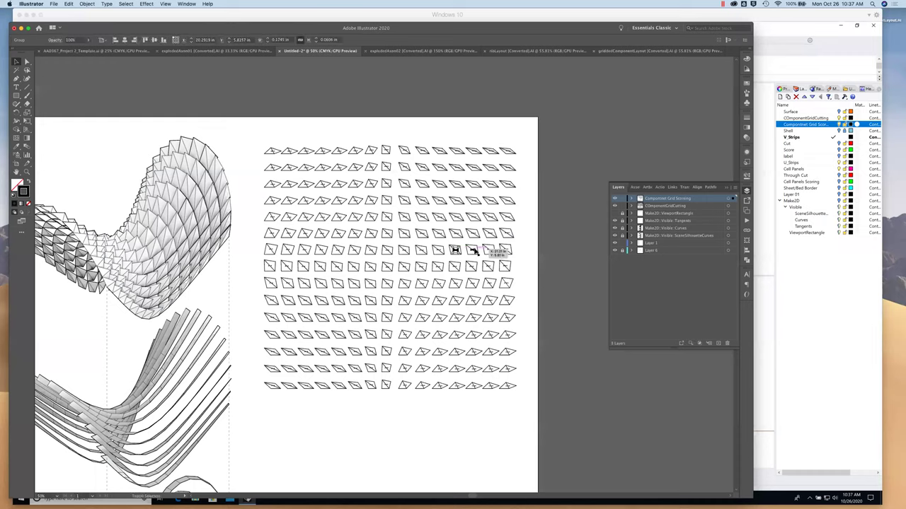
pyautogui.keyDown('shift'); pyautogui.click(491, 252); pyautogui.keyUp('shift')
pyautogui.keyDown('shift'); pyautogui.click(439, 250); pyautogui.keyUp('shift')
pyautogui.keyDown('shift'); pyautogui.click(421, 250); pyautogui.keyUp('shift')
pyautogui.keyDown('shift'); pyautogui.click(404, 250); pyautogui.keyUp('shift')
pyautogui.keyDown('shift'); pyautogui.click(387, 250); pyautogui.keyUp('shift')
pyautogui.keyDown('shift'); pyautogui.click(371, 251); pyautogui.keyUp('shift')
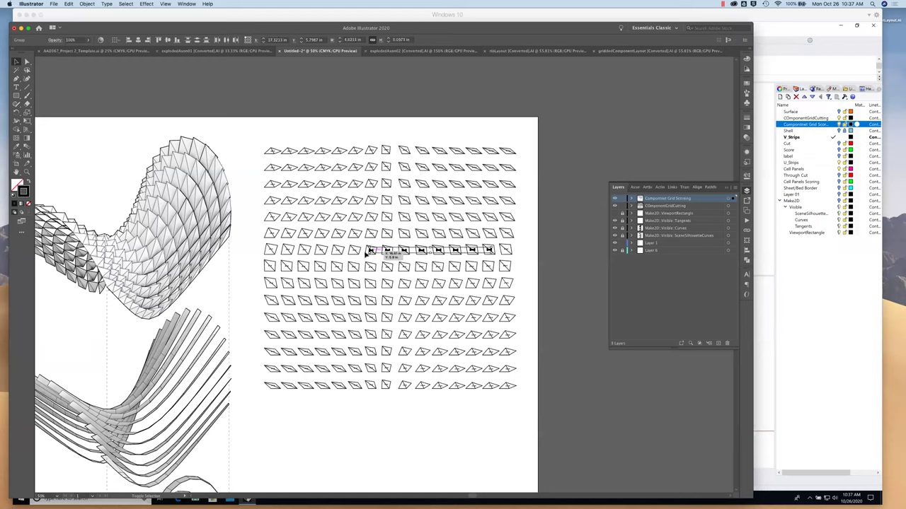
pyautogui.keyDown('shift'); pyautogui.click(355, 252); pyautogui.keyUp('shift')
pyautogui.press('Down')
pyautogui.press('Down')
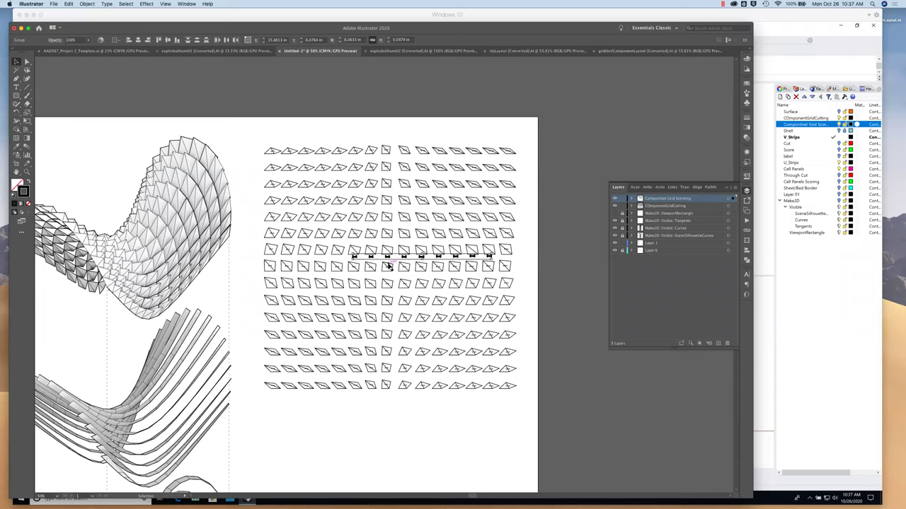
pyautogui.click(471, 264)
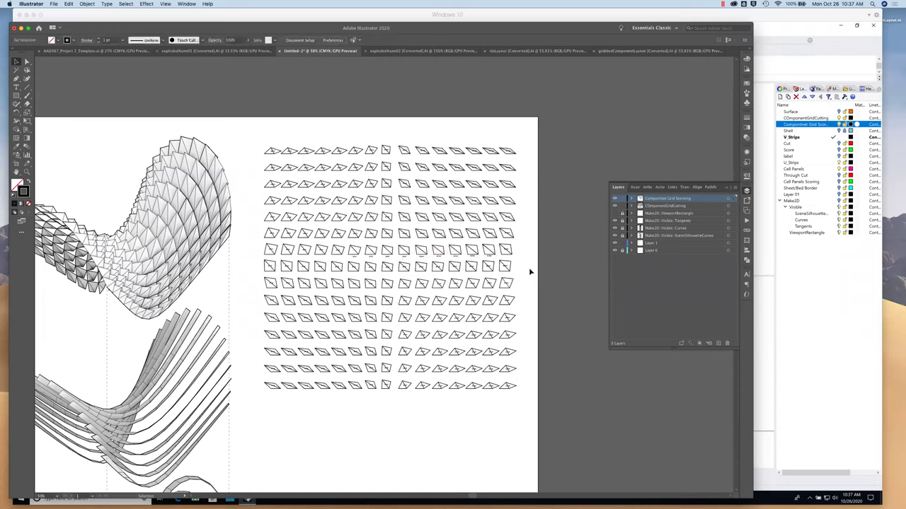
# Reverse the nudge by moving the seventh-row index labels back up into their component shapes, and clear the selection.
pyautogui.press('super+z')
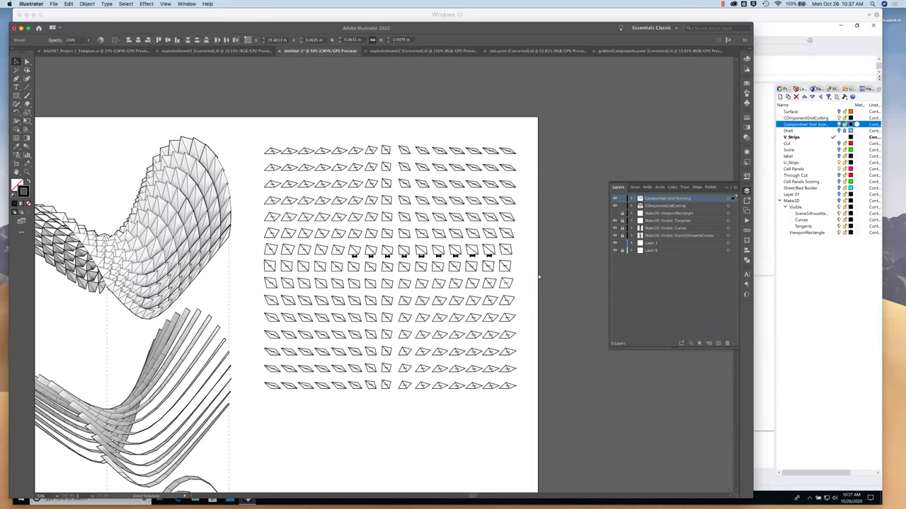
pyautogui.press('Up')
pyautogui.press('Up')
pyautogui.click(545, 274)
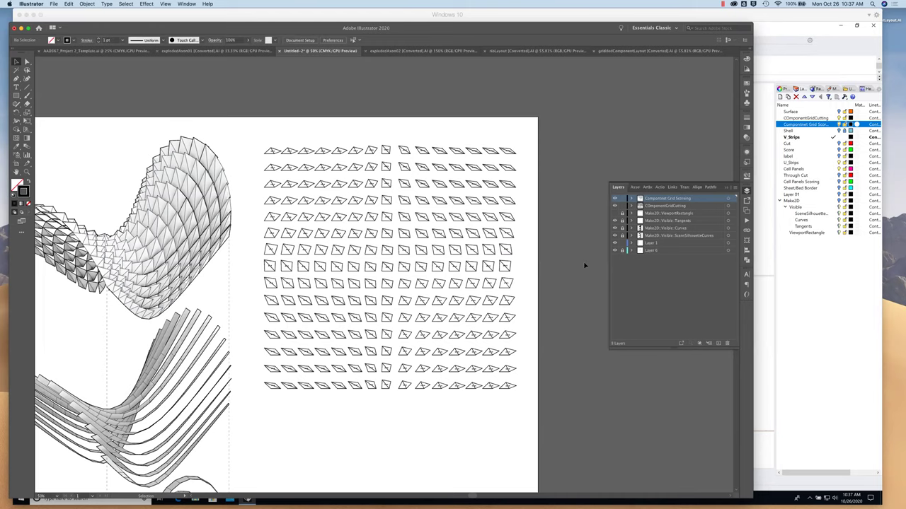
# Save the presentation sheet to the Desktop as templateTest02 in Adobe Illustrator format, accepting the save options.
pyautogui.press('super+equal')
pyautogui.press('super+equal')
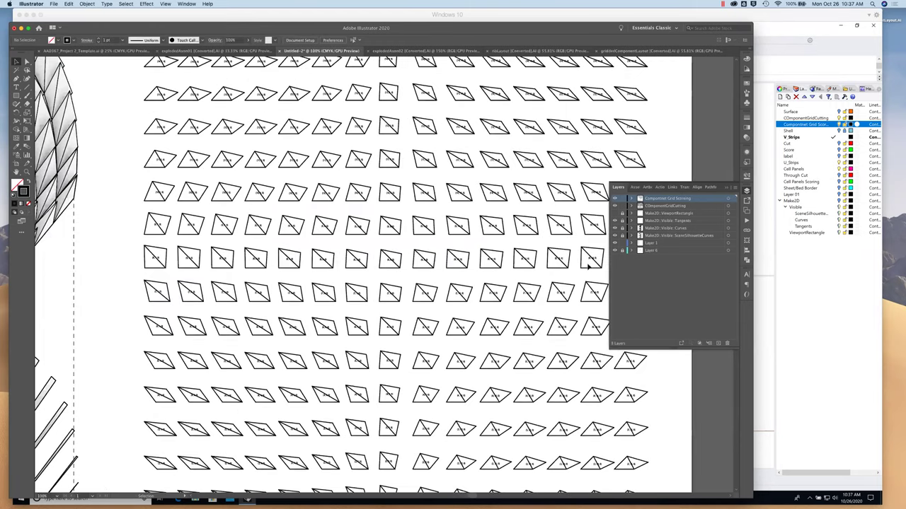
pyautogui.press('super+minus')
pyautogui.press('super+minus')
pyautogui.press('super+minus')
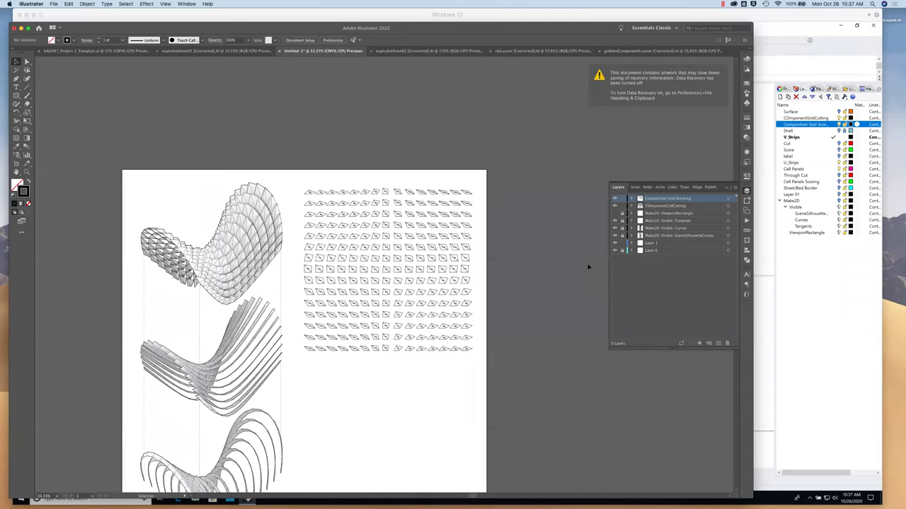
pyautogui.scroll(-2, 532, 229)
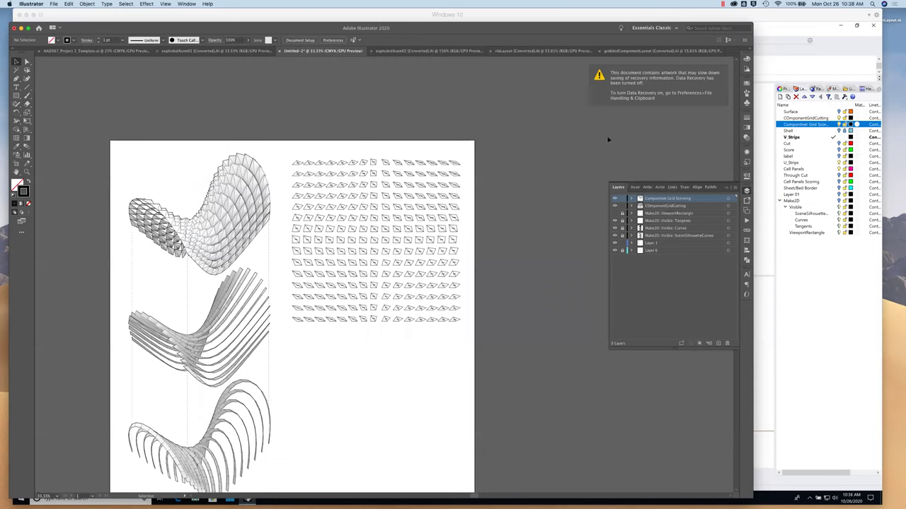
pyautogui.press('super+s')
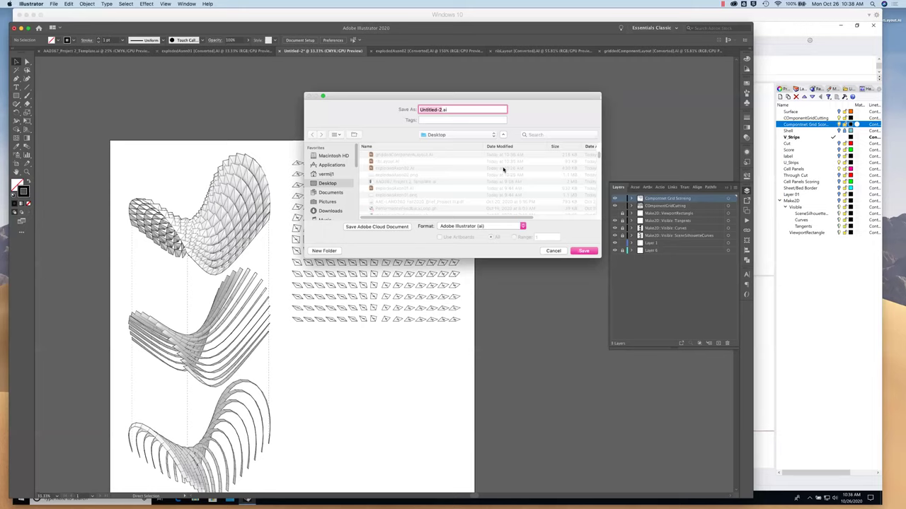
pyautogui.write('templateTest02')
pyautogui.press('Return')
pyautogui.click(531, 360)
pyautogui.press('Return')
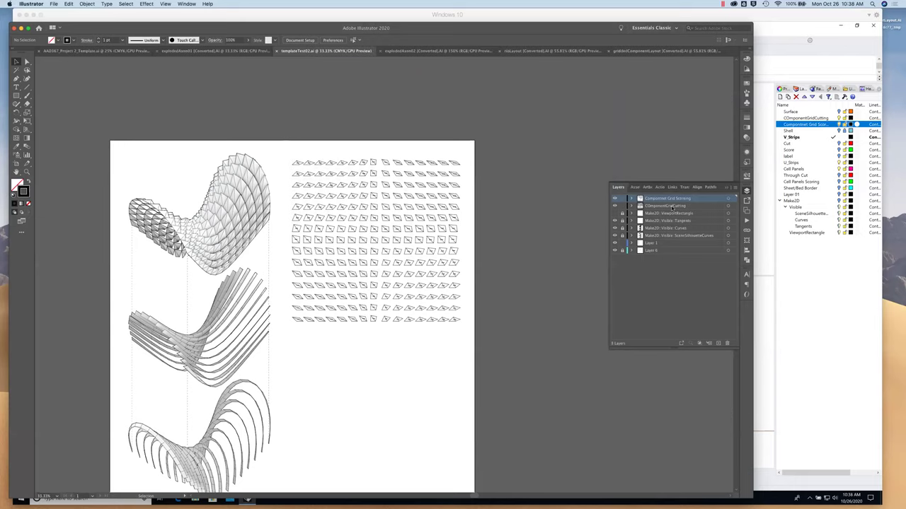
# Set the stroke weight of all artwork on the COmponentGridCutting layer to 0.75 pt.
pyautogui.click(729, 206)
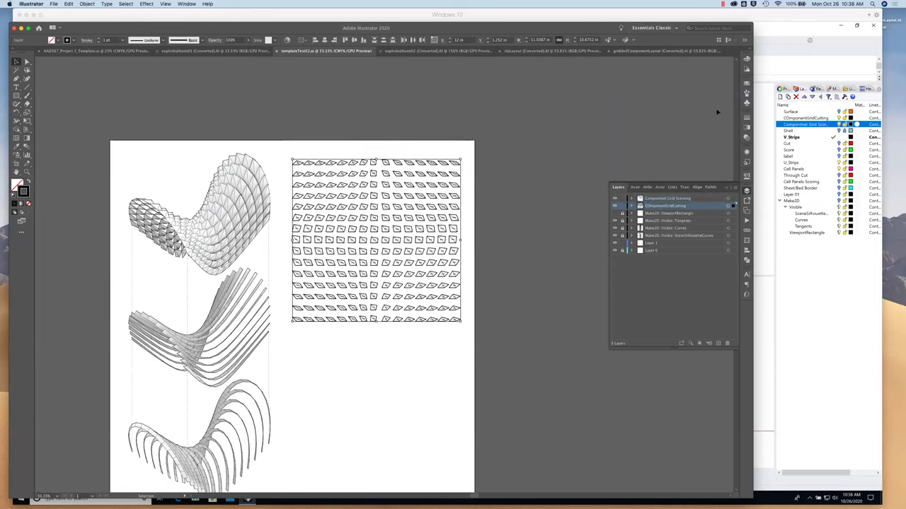
pyautogui.click(747, 117)
pyautogui.click(709, 125)
pyautogui.click(722, 150)
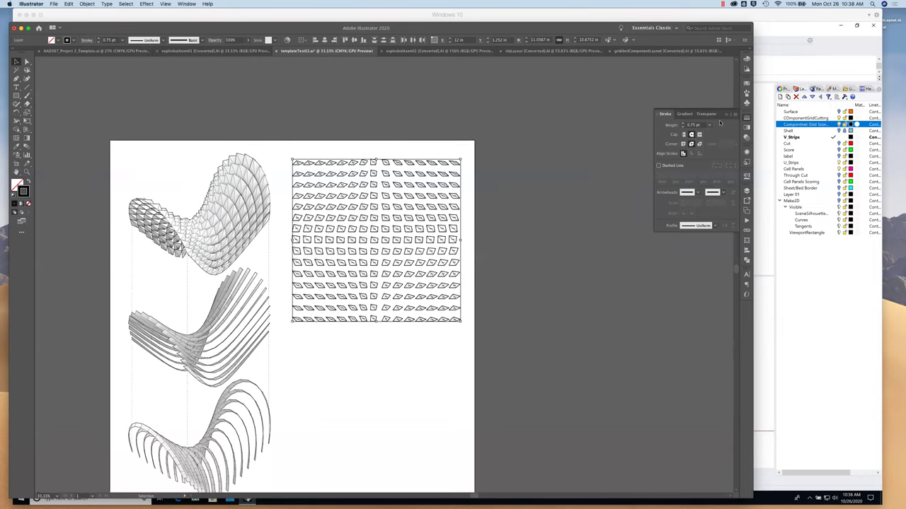
pyautogui.click(747, 118)
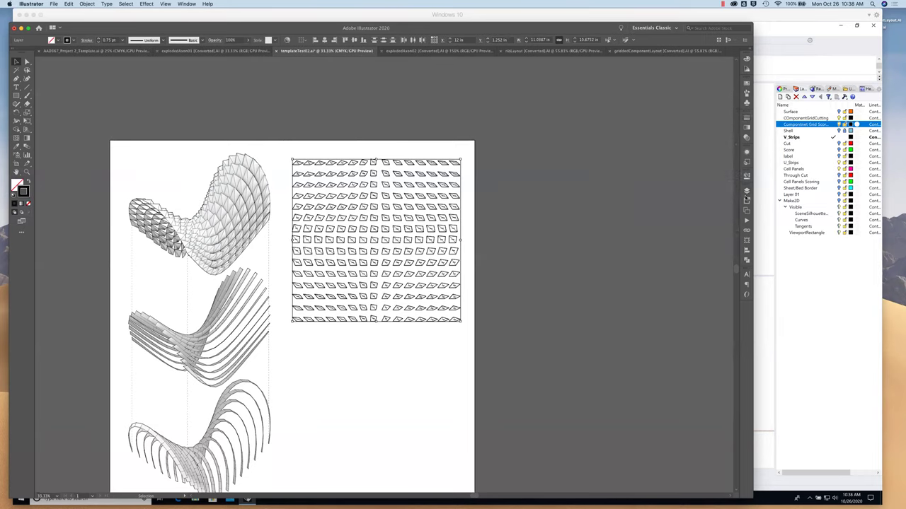
# Set the stroke weight of all artwork on the component grid scoring layer to 0.25 pt and clear the selection.
pyautogui.click(746, 192)
pyautogui.click(679, 200)
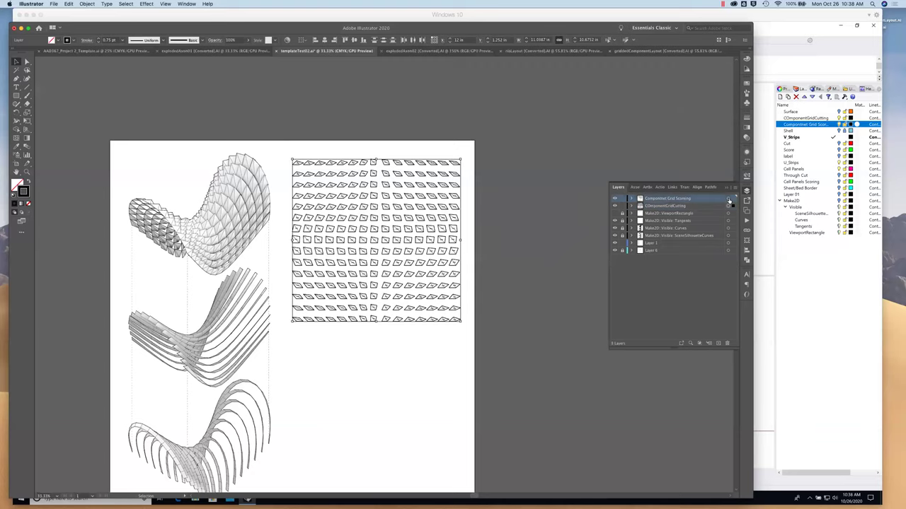
pyautogui.click(729, 200)
pyautogui.click(746, 119)
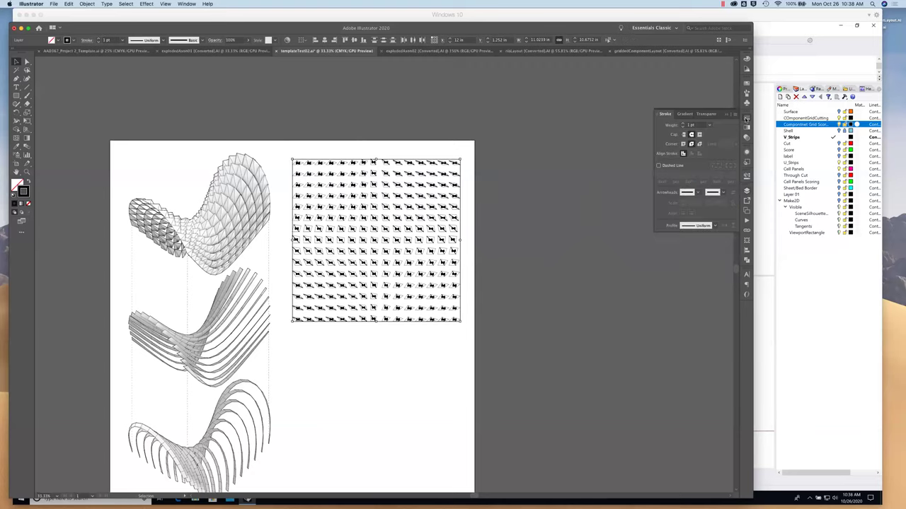
pyautogui.click(709, 125)
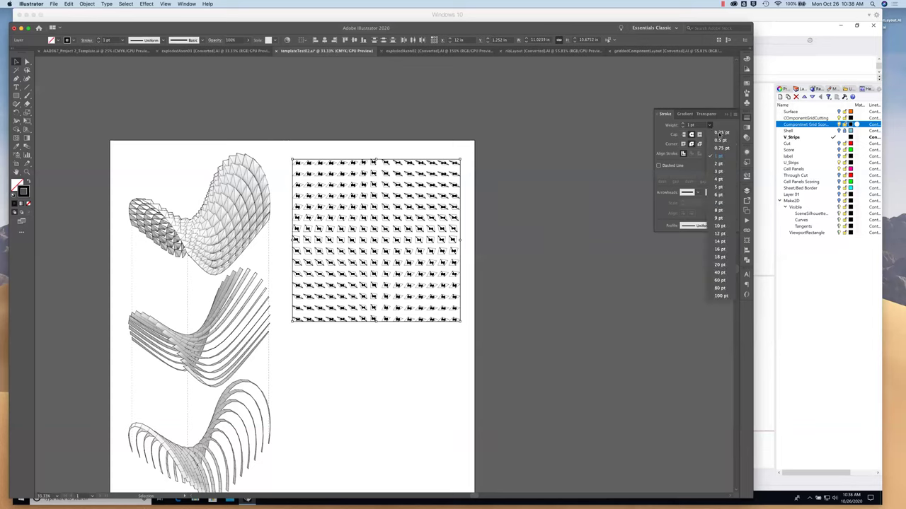
pyautogui.click(718, 134)
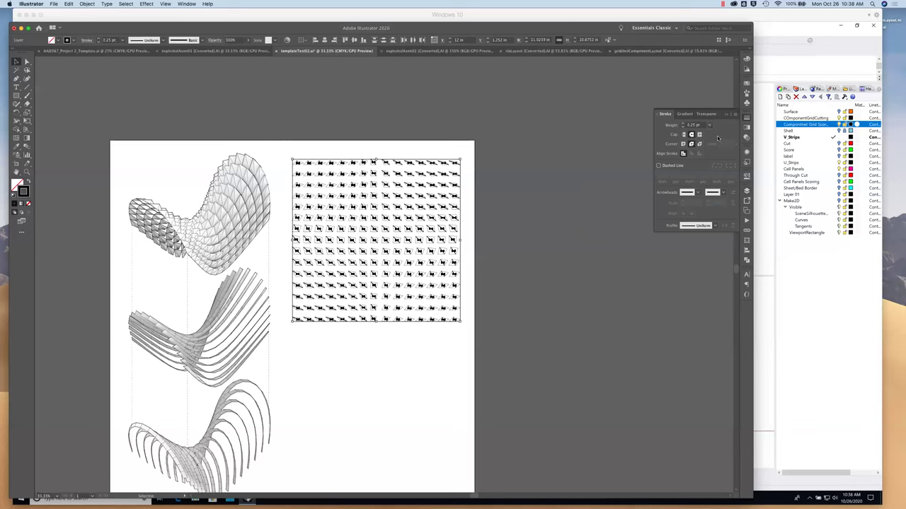
pyautogui.click(595, 164)
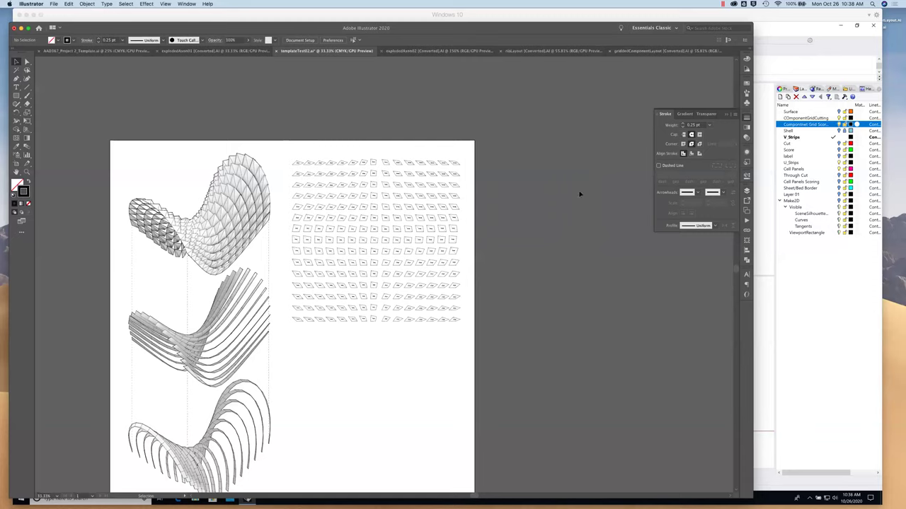
# Select the index labels of the first ten components in the grid's bottom row, from (1, 1, 0) to (1, 10, 0).
pyautogui.scroll(3, 420, 240)
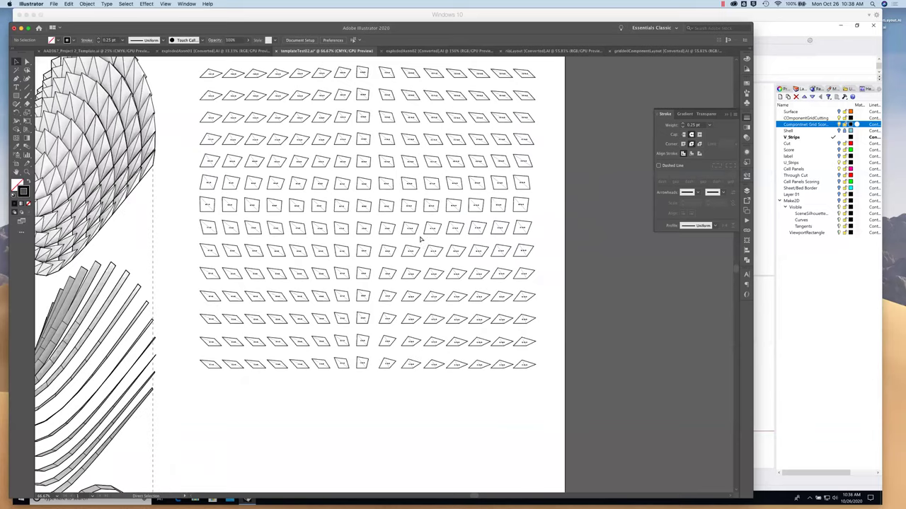
pyautogui.press('super+equal')
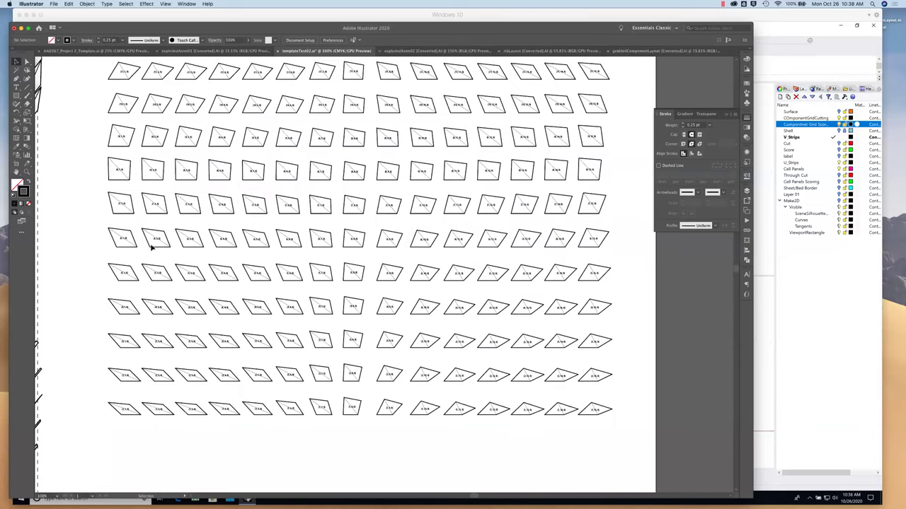
pyautogui.press('super+equal')
pyautogui.press('super+equal')
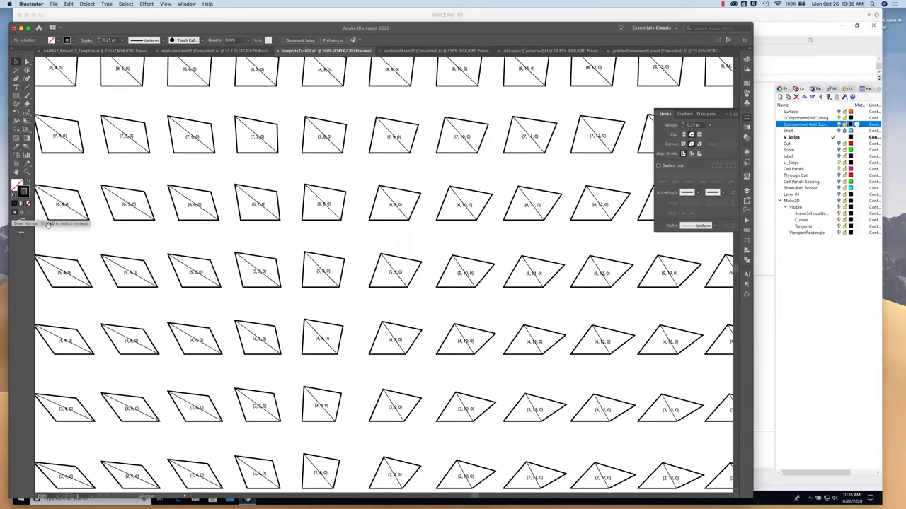
pyautogui.scroll(-5, 67, 254)
pyautogui.hscroll(-5, 67, 254)
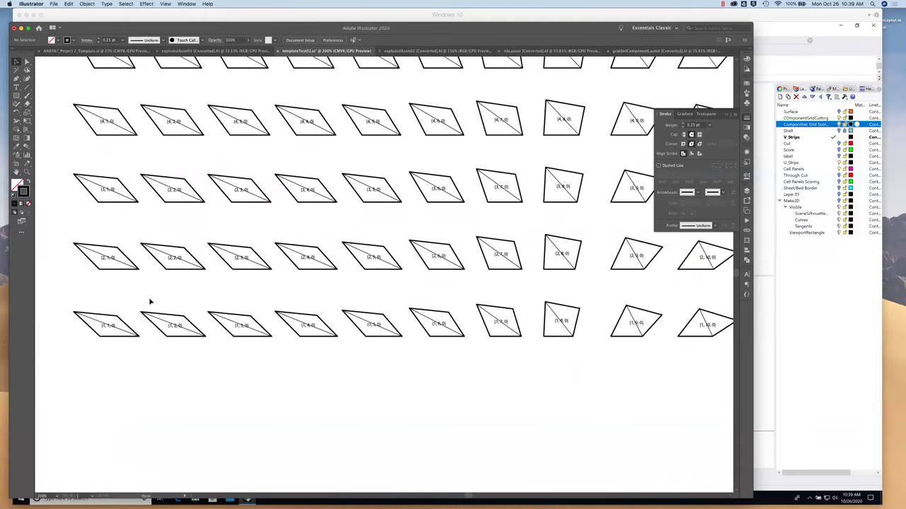
pyautogui.click(116, 319)
pyautogui.keyDown('shift'); pyautogui.click(182, 321); pyautogui.keyUp('shift')
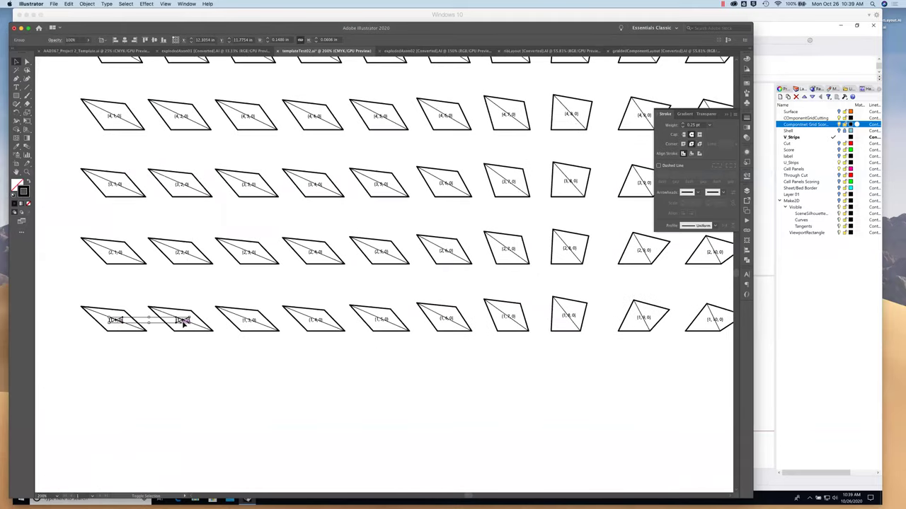
pyautogui.keyDown('shift'); pyautogui.click(248, 320); pyautogui.keyUp('shift')
pyautogui.keyDown('shift'); pyautogui.click(315, 320); pyautogui.keyUp('shift')
pyautogui.keyDown('shift'); pyautogui.click(380, 320); pyautogui.keyUp('shift')
pyautogui.keyDown('shift'); pyautogui.click(451, 321); pyautogui.keyUp('shift')
pyautogui.keyDown('shift'); pyautogui.click(505, 317); pyautogui.keyUp('shift')
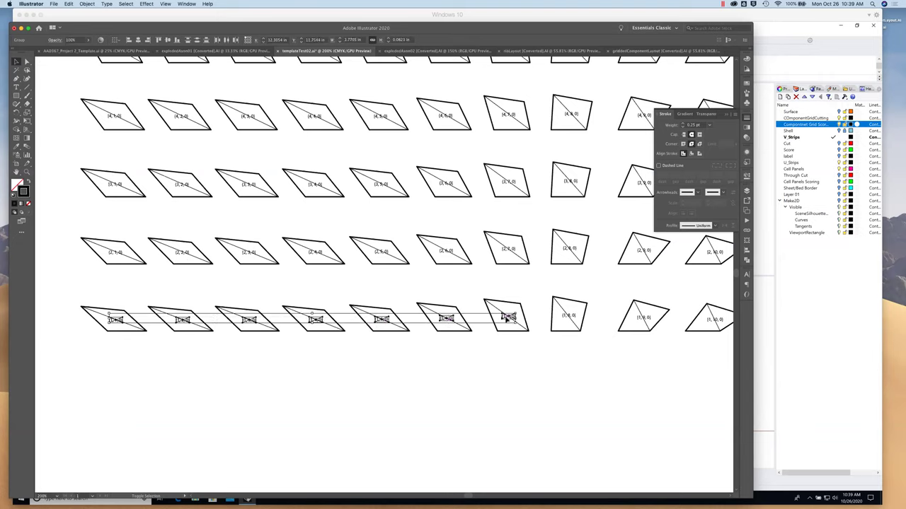
pyautogui.keyDown('shift'); pyautogui.click(568, 315); pyautogui.keyUp('shift')
pyautogui.keyDown('shift'); pyautogui.click(642, 319); pyautogui.keyUp('shift')
pyautogui.keyDown('shift'); pyautogui.click(713, 320); pyautogui.keyUp('shift')
# Add the second-lowest row's index labels from (2, 10, 0) back to (2, 1, 0) to the selection.
pyautogui.keyDown('shift'); pyautogui.click(714, 252); pyautogui.keyUp('shift')
pyautogui.keyDown('shift'); pyautogui.click(642, 252); pyautogui.keyUp('shift')
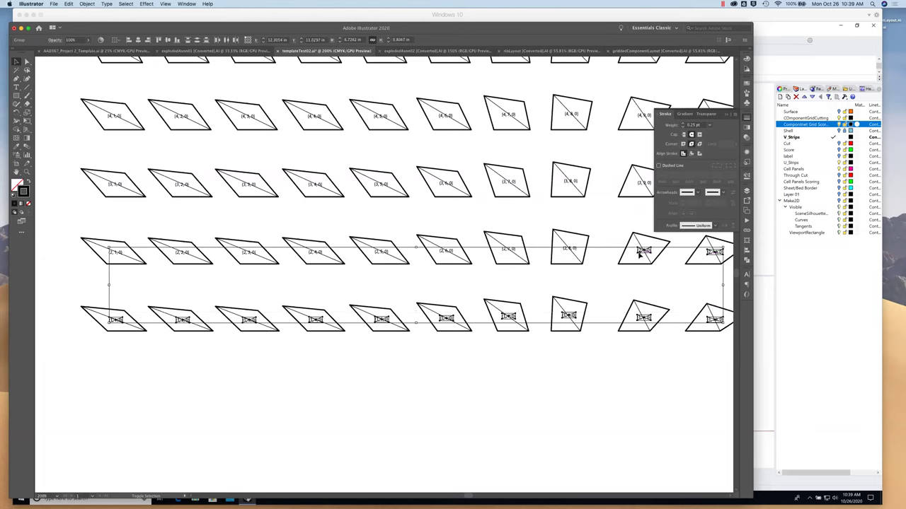
pyautogui.keyDown('shift'); pyautogui.click(570, 249); pyautogui.keyUp('shift')
pyautogui.keyDown('shift'); pyautogui.click(508, 249); pyautogui.keyUp('shift')
pyautogui.keyDown('shift'); pyautogui.click(448, 255); pyautogui.keyUp('shift')
pyautogui.keyDown('shift'); pyautogui.click(382, 254); pyautogui.keyUp('shift')
pyautogui.keyDown('shift'); pyautogui.click(315, 253); pyautogui.keyUp('shift')
pyautogui.keyDown('shift'); pyautogui.click(248, 254); pyautogui.keyUp('shift')
pyautogui.keyDown('shift'); pyautogui.click(181, 255); pyautogui.keyUp('shift')
pyautogui.keyDown('shift'); pyautogui.click(115, 253); pyautogui.keyUp('shift')
# Extend the selection with the third-lowest row's index labels from (3, 1, 0) to (3, 10, 0).
pyautogui.keyDown('shift'); pyautogui.click(114, 186); pyautogui.keyUp('shift')
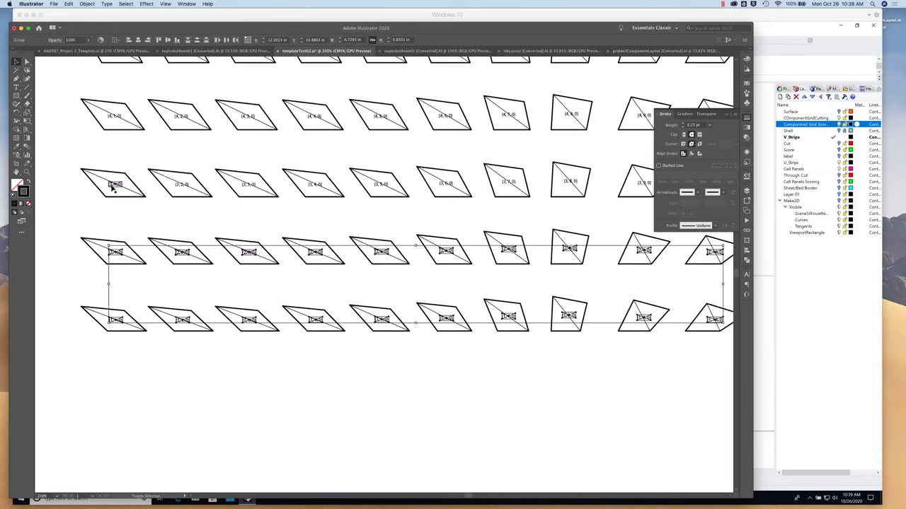
pyautogui.keyDown('shift'); pyautogui.click(181, 185); pyautogui.keyUp('shift')
pyautogui.keyDown('shift'); pyautogui.click(248, 185); pyautogui.keyUp('shift')
pyautogui.keyDown('shift'); pyautogui.click(315, 186); pyautogui.keyUp('shift')
pyautogui.keyDown('shift'); pyautogui.click(379, 186); pyautogui.keyUp('shift')
pyautogui.keyDown('shift'); pyautogui.click(446, 185); pyautogui.keyUp('shift')
pyautogui.keyDown('shift'); pyautogui.click(507, 184); pyautogui.keyUp('shift')
pyautogui.keyDown('shift'); pyautogui.click(569, 183); pyautogui.keyUp('shift')
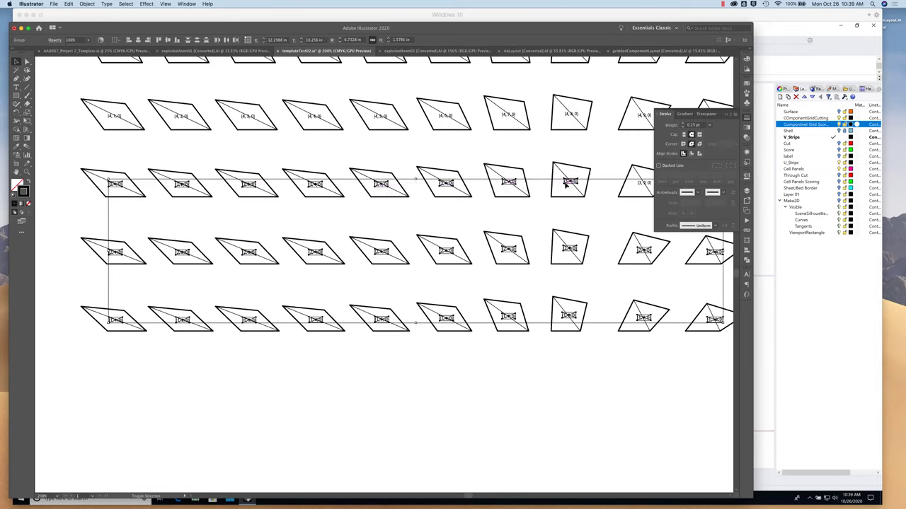
pyautogui.click(576, 198)
pyautogui.hscroll(5, 575, 198)
pyautogui.keyDown('shift'); pyautogui.click(380, 265); pyautogui.keyUp('shift')
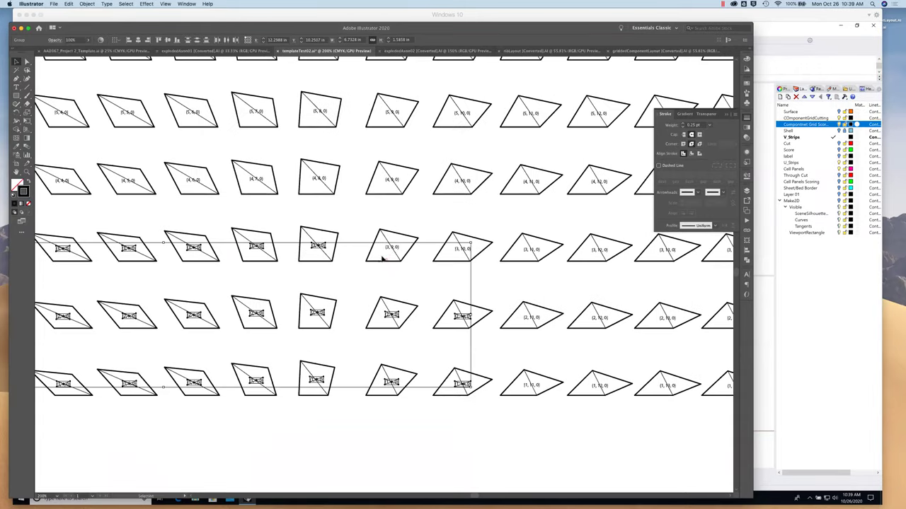
# Add the index labels in columns 11 to 13 of the grid's three lowest rows to the selection.
pyautogui.keyDown('shift'); pyautogui.click(529, 252); pyautogui.keyUp('shift')
pyautogui.keyDown('shift'); pyautogui.click(530, 315); pyautogui.keyUp('shift')
pyautogui.keyDown('shift'); pyautogui.click(527, 386); pyautogui.keyUp('shift')
pyautogui.keyDown('shift'); pyautogui.click(599, 382); pyautogui.keyUp('shift')
pyautogui.keyDown('shift'); pyautogui.click(595, 319); pyautogui.keyUp('shift')
pyautogui.keyDown('shift'); pyautogui.click(598, 249); pyautogui.keyUp('shift')
pyautogui.keyDown('shift'); pyautogui.click(665, 251); pyautogui.keyUp('shift')
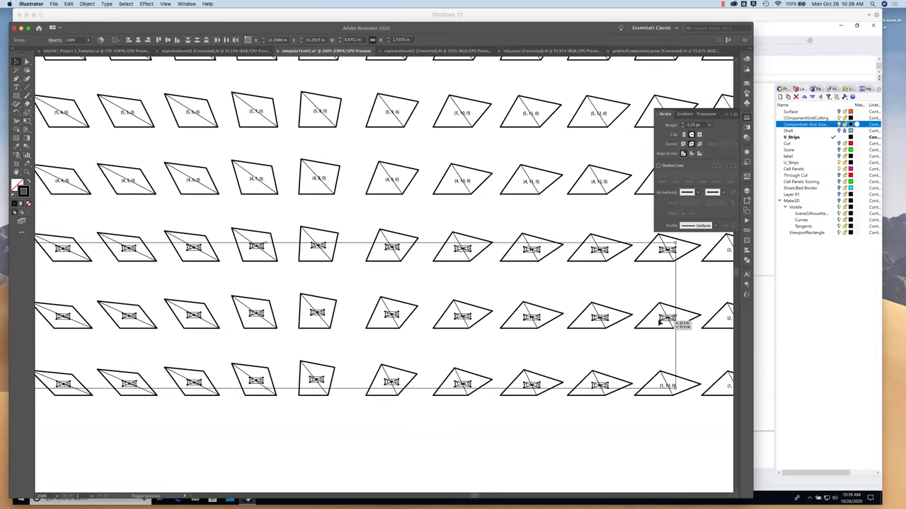
pyautogui.keyDown('shift'); pyautogui.click(661, 386); pyautogui.keyUp('shift')
pyautogui.hscroll(5, 661, 386)
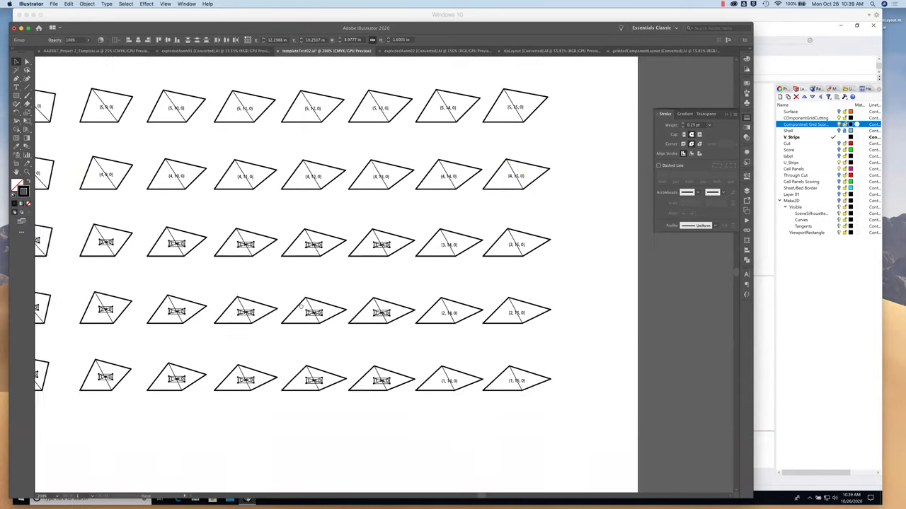
# Add the index labels in the last two columns, 14 and 15, of the three lowest rows to the selection.
pyautogui.hscroll(3, 301, 305)
pyautogui.keyDown('shift'); pyautogui.click(359, 245); pyautogui.keyUp('shift')
pyautogui.keyDown('shift'); pyautogui.click(424, 245); pyautogui.keyUp('shift')
pyautogui.keyDown('shift'); pyautogui.click(366, 315); pyautogui.keyUp('shift')
pyautogui.keyDown('shift'); pyautogui.click(430, 315); pyautogui.keyUp('shift')
pyautogui.keyDown('shift'); pyautogui.click(428, 380); pyautogui.keyUp('shift')
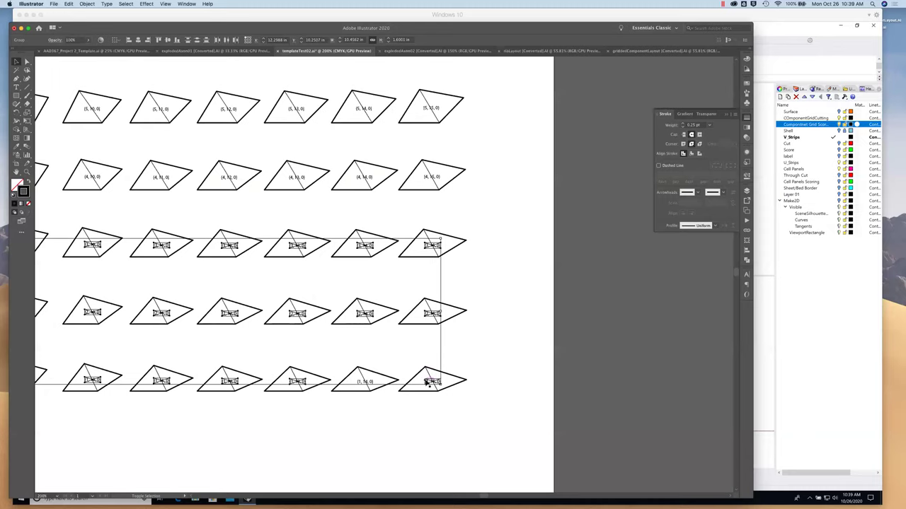
pyautogui.keyDown('shift'); pyautogui.click(365, 380); pyautogui.keyUp('shift')
# Extend the selection with the fourth-lowest row's index labels from (4, 15, 0) back to (4, 10, 0).
pyautogui.keyDown('shift'); pyautogui.click(425, 184); pyautogui.keyUp('shift')
pyautogui.keyDown('shift'); pyautogui.click(361, 180); pyautogui.keyUp('shift')
pyautogui.keyDown('shift'); pyautogui.click(298, 179); pyautogui.keyUp('shift')
pyautogui.keyDown('shift'); pyautogui.click(230, 181); pyautogui.keyUp('shift')
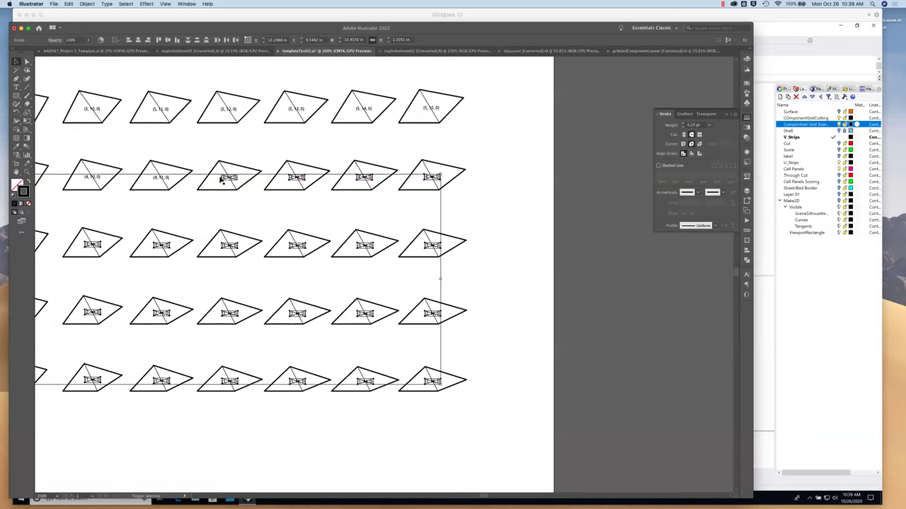
pyautogui.keyDown('shift'); pyautogui.click(163, 181); pyautogui.keyUp('shift')
pyautogui.keyDown('shift'); pyautogui.click(90, 179); pyautogui.keyUp('shift')
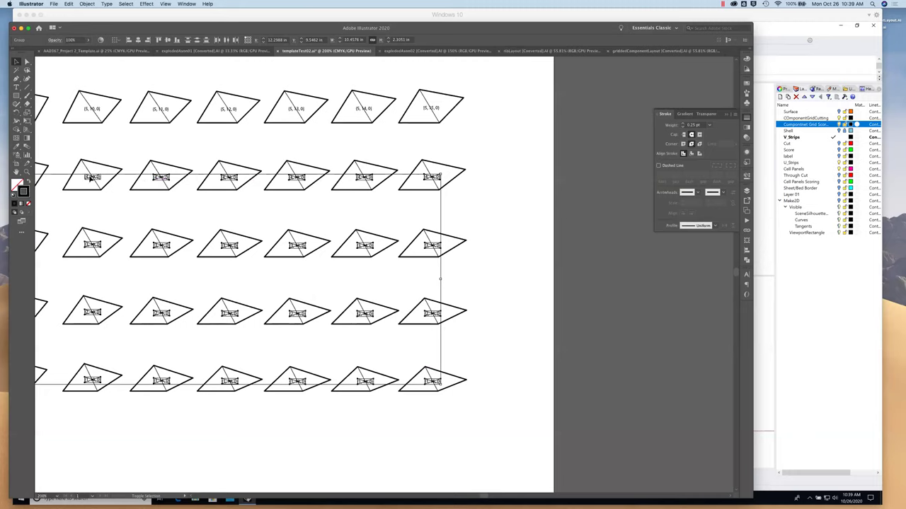
# Add the fifth-lowest row's index labels from (5, 10, 0) to (5, 15, 0) to the selection.
pyautogui.keyDown('shift'); pyautogui.click(87, 111); pyautogui.keyUp('shift')
pyautogui.keyDown('shift'); pyautogui.click(154, 112); pyautogui.keyUp('shift')
pyautogui.keyDown('shift'); pyautogui.click(228, 112); pyautogui.keyUp('shift')
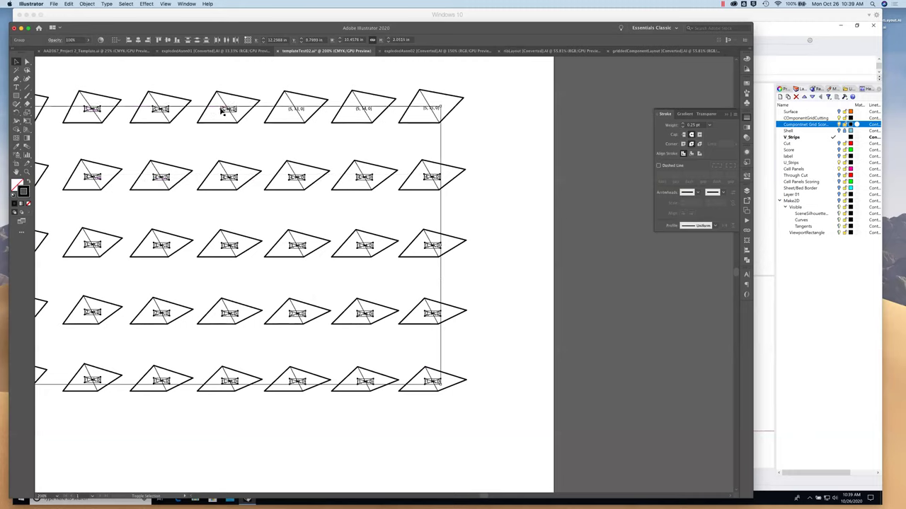
pyautogui.keyDown('shift'); pyautogui.click(296, 112); pyautogui.keyUp('shift')
pyautogui.keyDown('shift'); pyautogui.click(362, 112); pyautogui.keyUp('shift')
pyautogui.keyDown('shift'); pyautogui.click(429, 112); pyautogui.keyUp('shift')
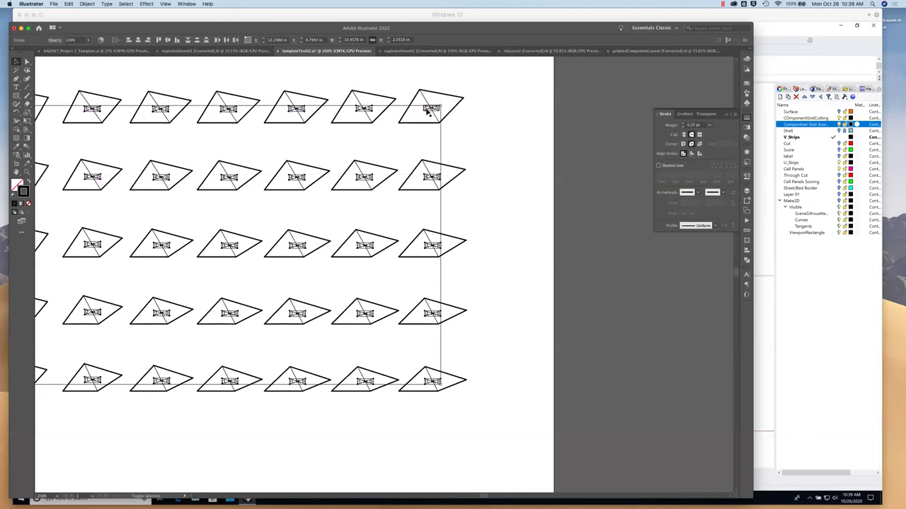
# Add the index labels in columns 4 to 9 of the fourth- and fifth-lowest rows to the selection.
pyautogui.hscroll(-10, 396, 170)
pyautogui.scroll(1, 397, 170)
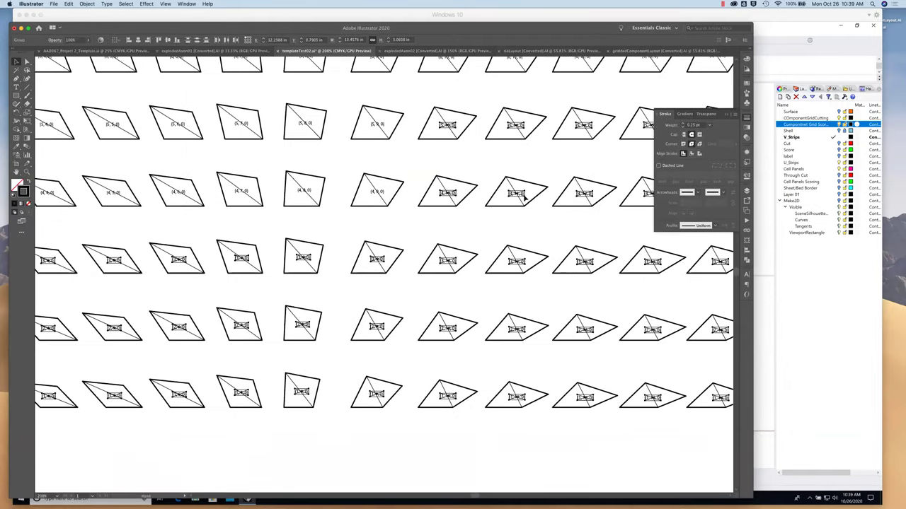
pyautogui.keyDown('shift'); pyautogui.click(374, 126); pyautogui.keyUp('shift')
pyautogui.keyDown('shift'); pyautogui.click(305, 126); pyautogui.keyUp('shift')
pyautogui.keyDown('shift'); pyautogui.click(302, 189); pyautogui.keyUp('shift')
pyautogui.keyDown('shift'); pyautogui.click(244, 193); pyautogui.keyUp('shift')
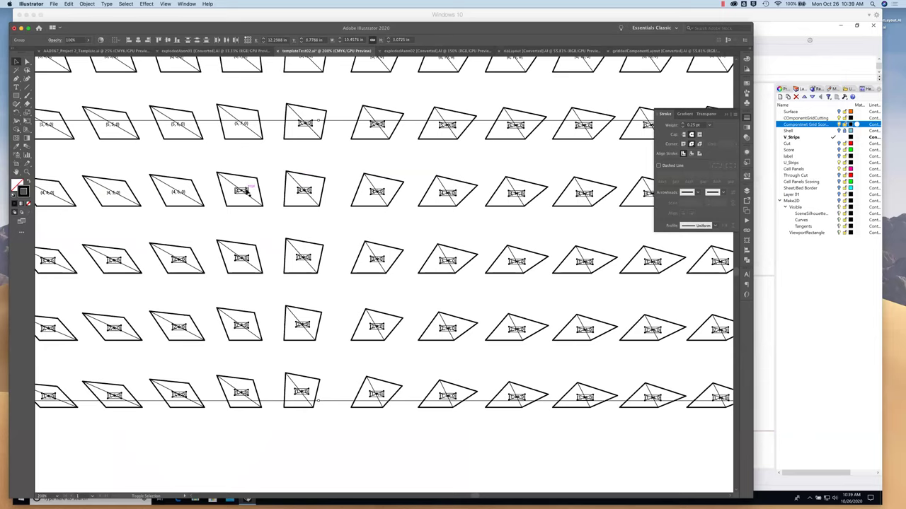
pyautogui.keyDown('shift'); pyautogui.click(241, 126); pyautogui.keyUp('shift')
pyautogui.keyDown('shift'); pyautogui.click(179, 126); pyautogui.keyUp('shift')
pyautogui.keyDown('shift'); pyautogui.click(188, 201); pyautogui.keyUp('shift')
pyautogui.keyDown('shift'); pyautogui.click(121, 196); pyautogui.keyUp('shift')
pyautogui.keyDown('shift'); pyautogui.click(105, 125); pyautogui.keyUp('shift')
pyautogui.keyDown('shift'); pyautogui.click(61, 129); pyautogui.keyUp('shift')
pyautogui.keyDown('shift'); pyautogui.click(57, 190); pyautogui.keyUp('shift')
pyautogui.hscroll(-5, 71, 196)
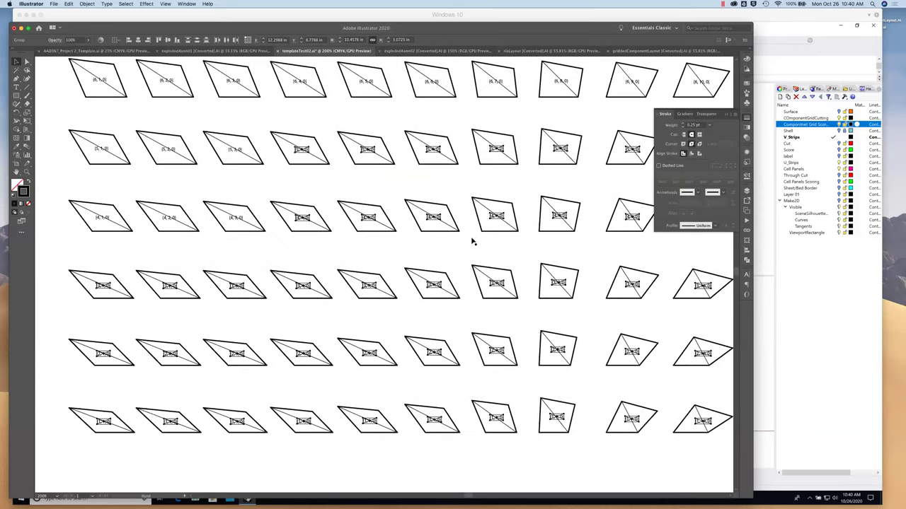
# Add the index labels in columns 1 to 3 of the fourth- and fifth-lowest rows to the selection and show the document's layers.
pyautogui.hscroll(-4, 467, 241)
pyautogui.keyDown('shift'); pyautogui.click(395, 233); pyautogui.keyUp('shift')
pyautogui.keyDown('shift'); pyautogui.click(387, 168); pyautogui.keyUp('shift')
pyautogui.keyDown('shift'); pyautogui.click(320, 164); pyautogui.keyUp('shift')
pyautogui.keyDown('shift'); pyautogui.click(330, 227); pyautogui.keyUp('shift')
pyautogui.keyDown('shift'); pyautogui.click(268, 229); pyautogui.keyUp('shift')
pyautogui.keyDown('shift'); pyautogui.click(256, 163); pyautogui.keyUp('shift')
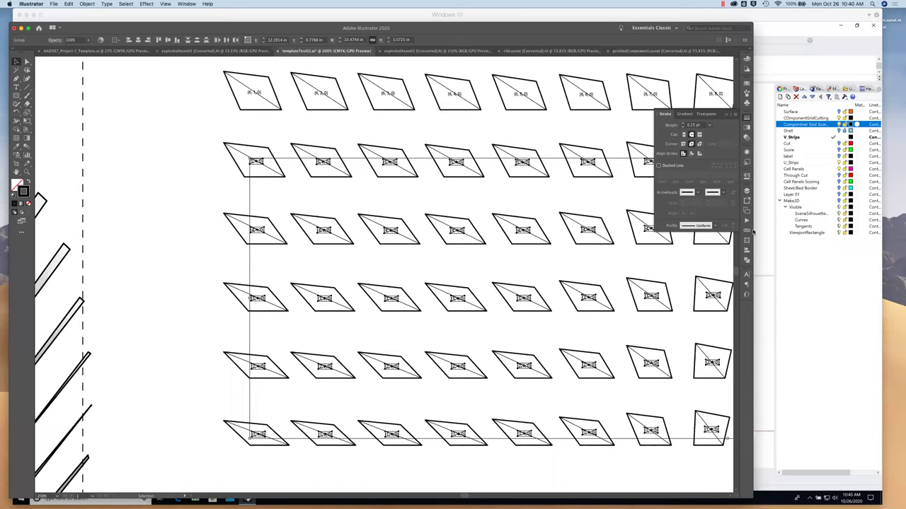
pyautogui.click(747, 193)
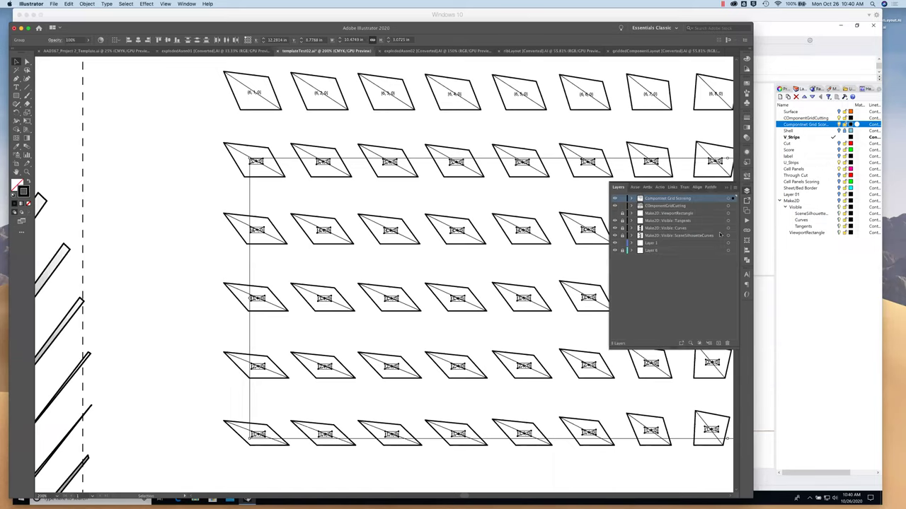
# Create a new layer named labels and move the selected index labels onto it.
pyautogui.click(717, 344)
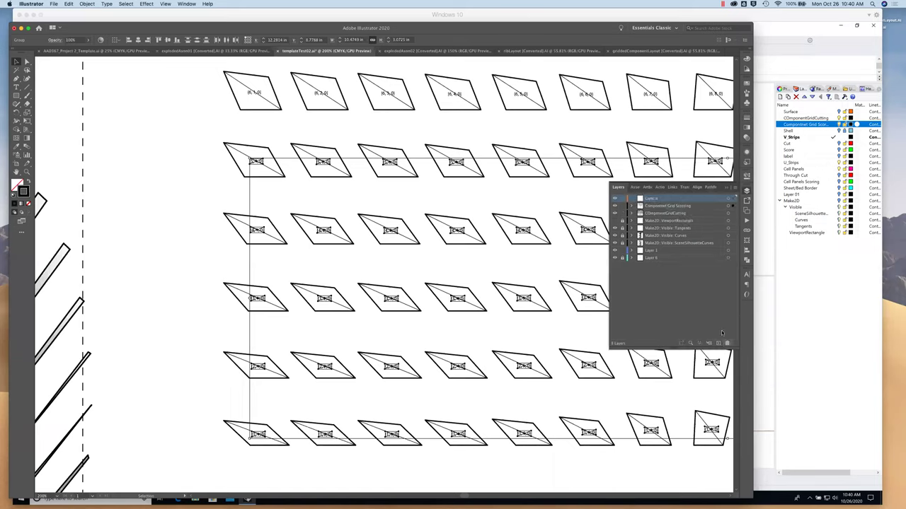
pyautogui.doubleClick(651, 199)
pyautogui.press('BackSpace')
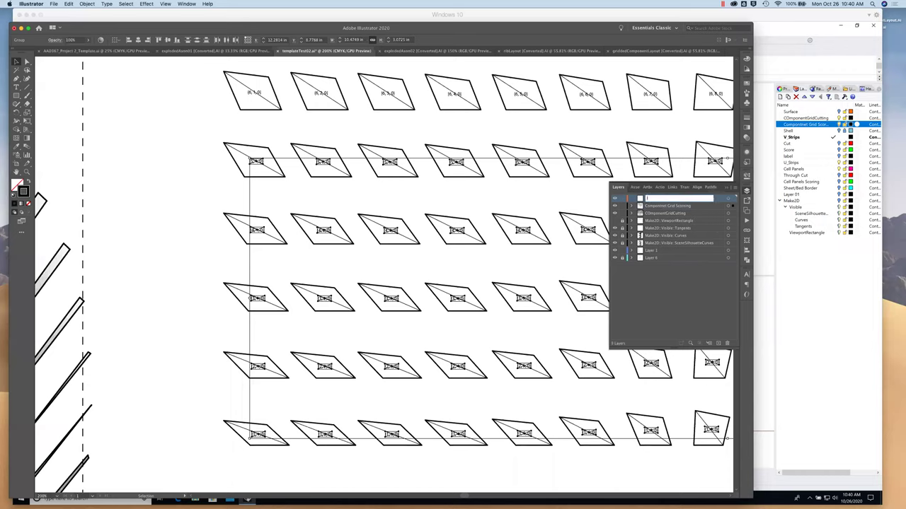
pyautogui.press('Return')
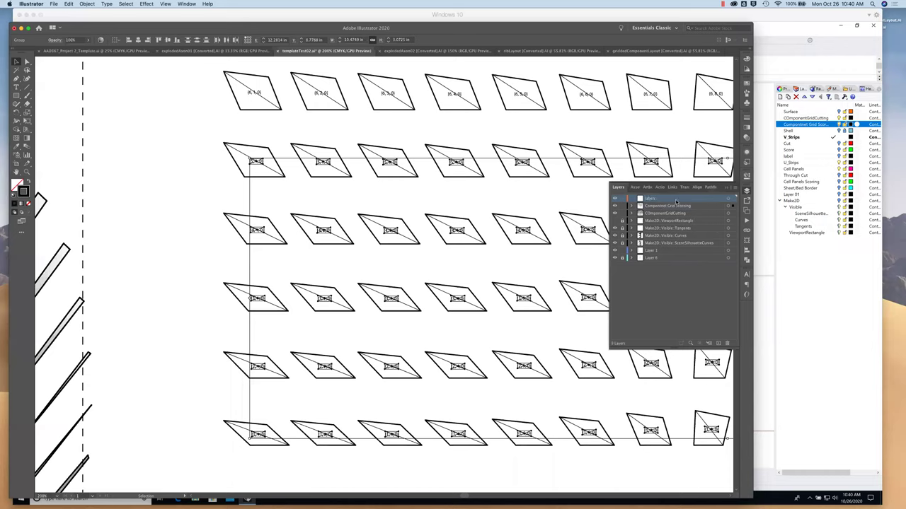
pyautogui.click(733, 200)
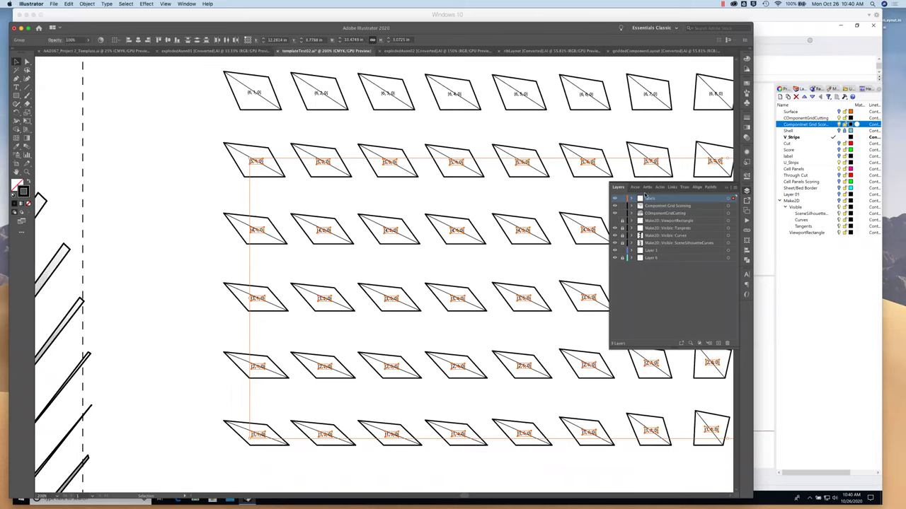
# Select the index labels (6, 1, 0), (6, 2, 0) and (6, 3, 0) one by one.
pyautogui.scroll(5, 522, 211)
pyautogui.hscroll(4, 521, 211)
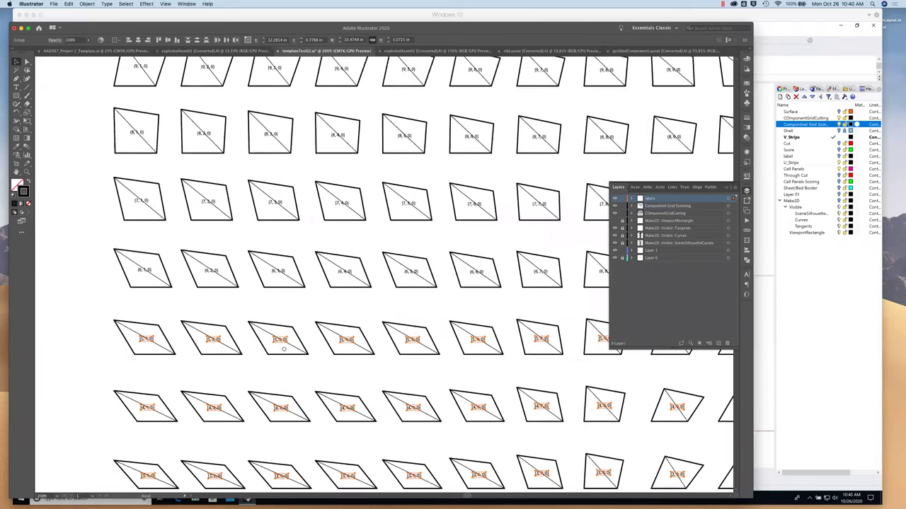
pyautogui.scroll(-1, 235, 363)
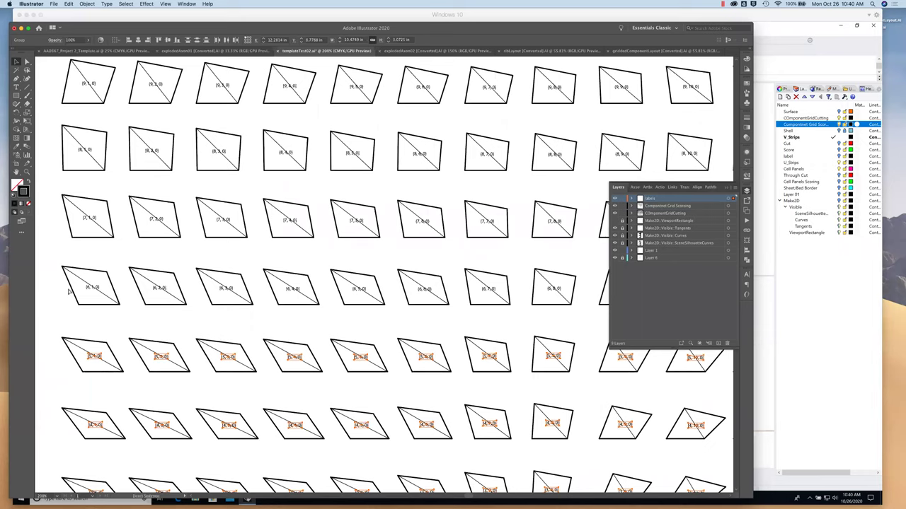
pyautogui.click(91, 288)
pyautogui.click(158, 288)
pyautogui.click(223, 290)
pyautogui.click(290, 291)
pyautogui.keyDown('shift'); pyautogui.click(222, 291); pyautogui.keyUp('shift')
pyautogui.click(222, 291)
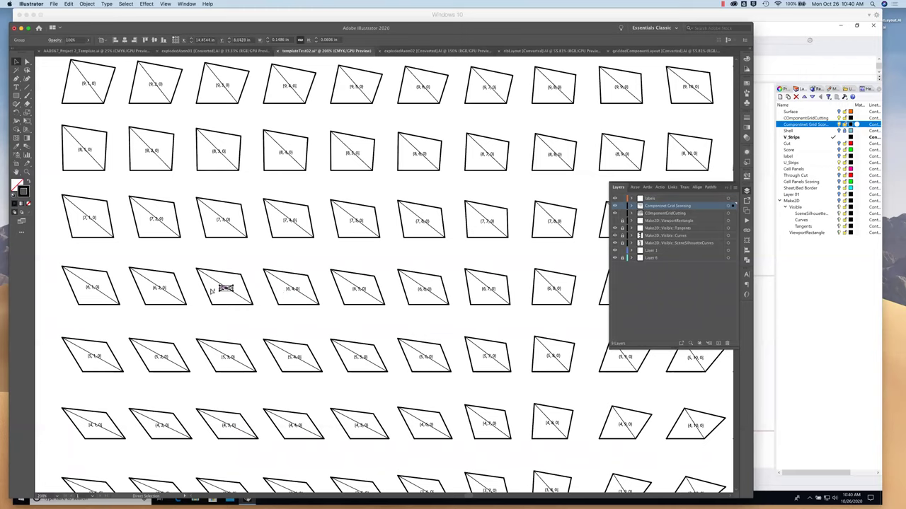
pyautogui.keyDown('shift'); pyautogui.click(159, 289); pyautogui.keyUp('shift')
pyautogui.keyDown('shift'); pyautogui.click(92, 288); pyautogui.keyUp('shift')
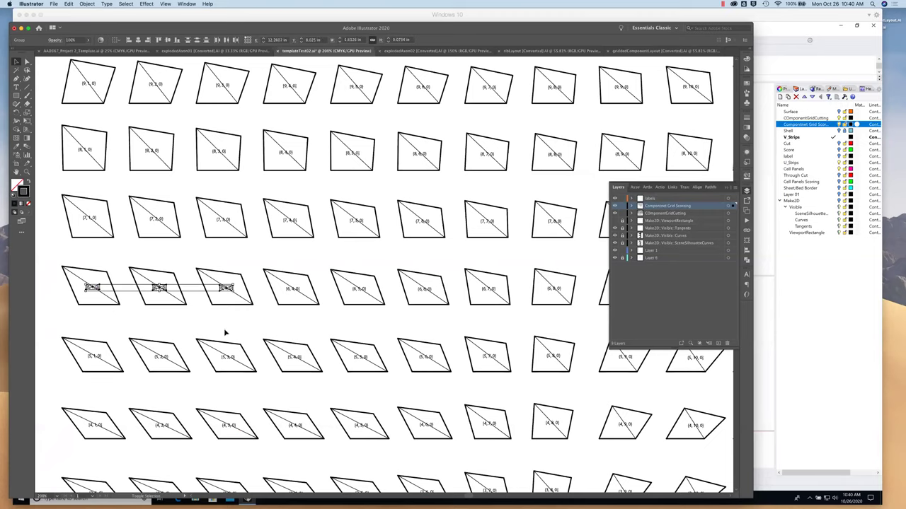
# Extend the selection with the index labels (6, 4, 0) through (6, 8, 0).
pyautogui.keyDown('shift'); pyautogui.click(292, 290); pyautogui.keyUp('shift')
pyautogui.keyDown('shift'); pyautogui.click(358, 290); pyautogui.keyUp('shift')
pyautogui.keyDown('shift'); pyautogui.click(423, 290); pyautogui.keyUp('shift')
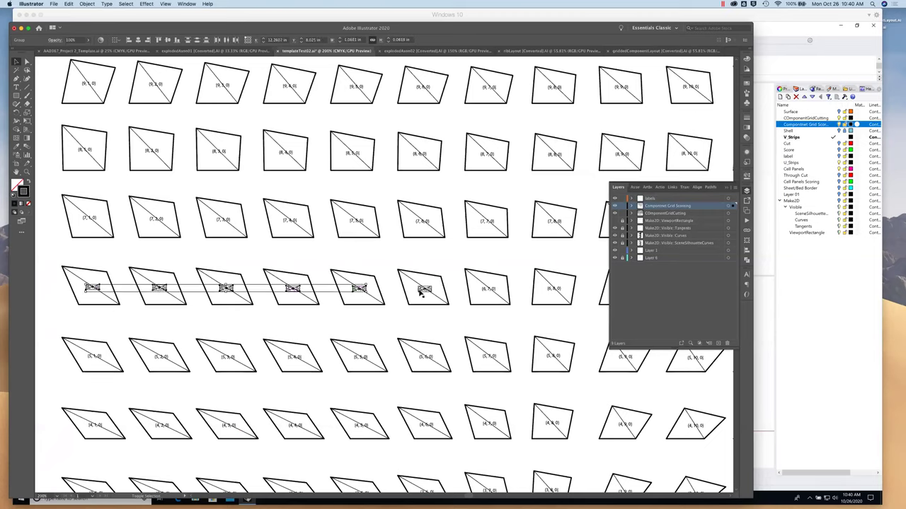
pyautogui.keyDown('shift'); pyautogui.click(488, 289); pyautogui.keyUp('shift')
pyautogui.keyDown('shift'); pyautogui.click(548, 290); pyautogui.keyUp('shift')
# Add the index labels from (7, 8, 0) back to (7, 1, 0), plus (8, 1, 0), to the selection.
pyautogui.keyDown('shift'); pyautogui.click(550, 224); pyautogui.keyUp('shift')
pyautogui.keyDown('shift'); pyautogui.click(421, 223); pyautogui.keyUp('shift')
pyautogui.keyDown('shift'); pyautogui.click(356, 223); pyautogui.keyUp('shift')
pyautogui.keyDown('shift'); pyautogui.click(289, 222); pyautogui.keyUp('shift')
pyautogui.keyDown('shift'); pyautogui.click(223, 222); pyautogui.keyUp('shift')
pyautogui.keyDown('shift'); pyautogui.click(155, 222); pyautogui.keyUp('shift')
pyautogui.keyDown('shift'); pyautogui.click(89, 218); pyautogui.keyUp('shift')
pyautogui.keyDown('shift'); pyautogui.click(85, 150); pyautogui.keyUp('shift')
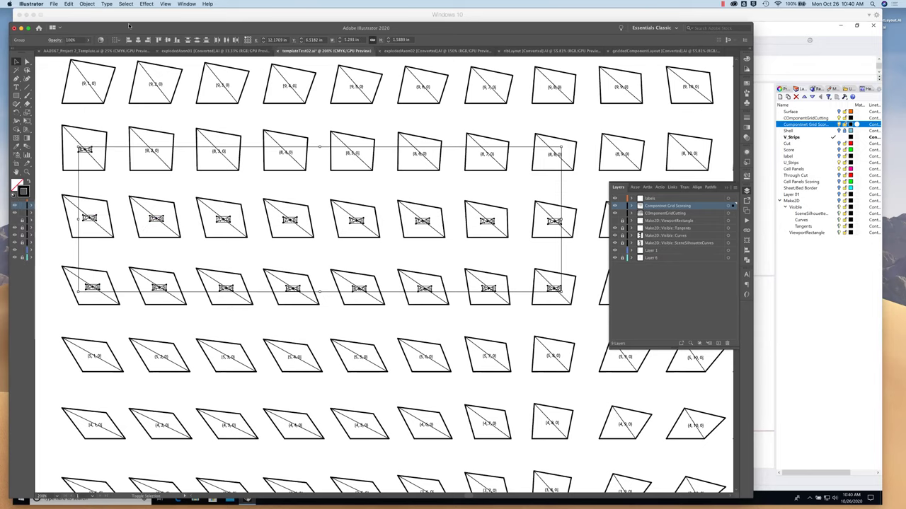
# Select all text objects in the document and move them onto the labels layer.
pyautogui.click(126, 5)
pyautogui.moveTo(140, 67)
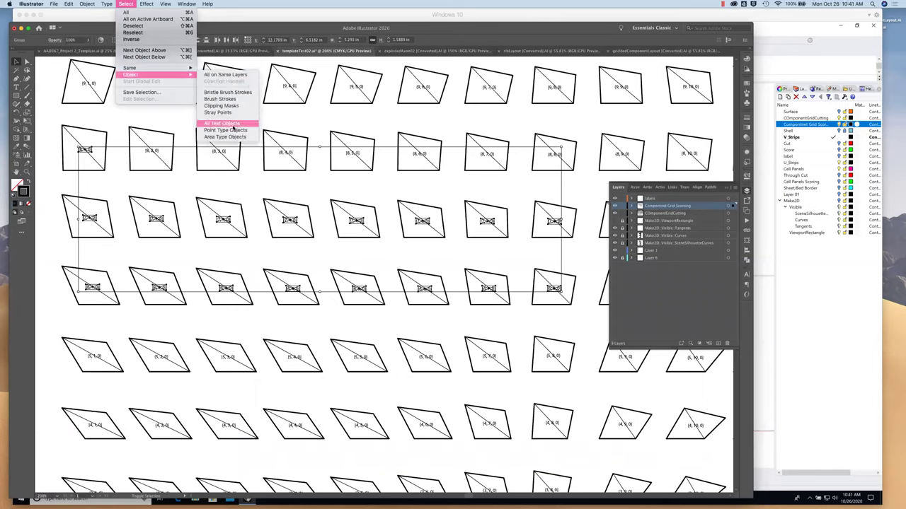
pyautogui.click(222, 123)
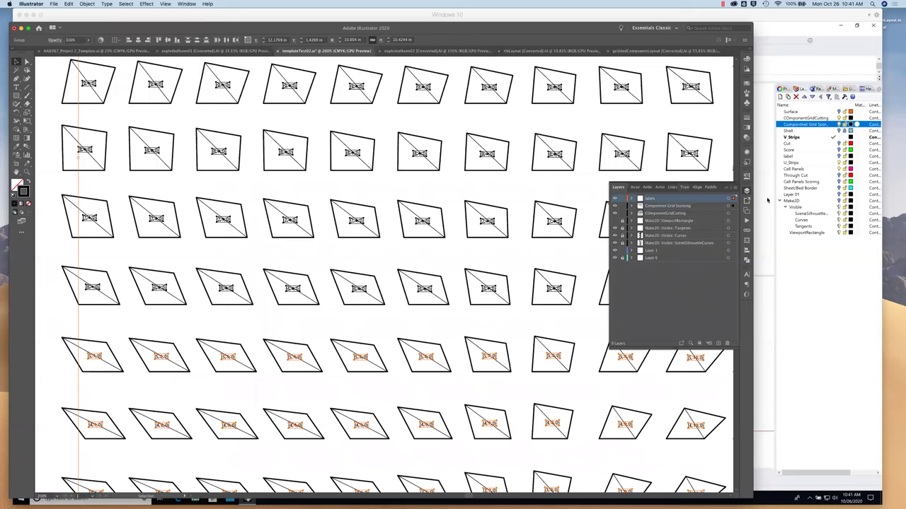
pyautogui.click(726, 190)
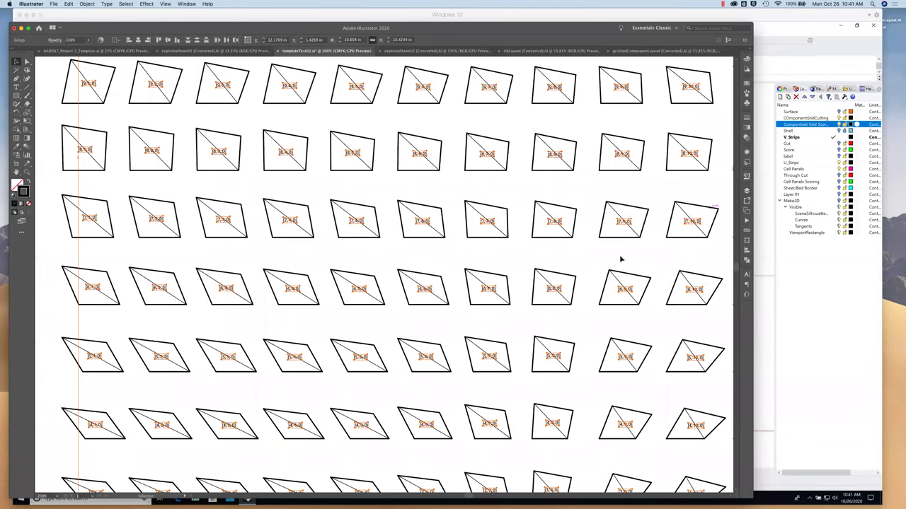
# Shift all index labels down below their component outlines, deselect them, and lock the component grid scoring and cutting layers.
pyautogui.scroll(-1, 574, 266)
pyautogui.scroll(-3, 574, 266)
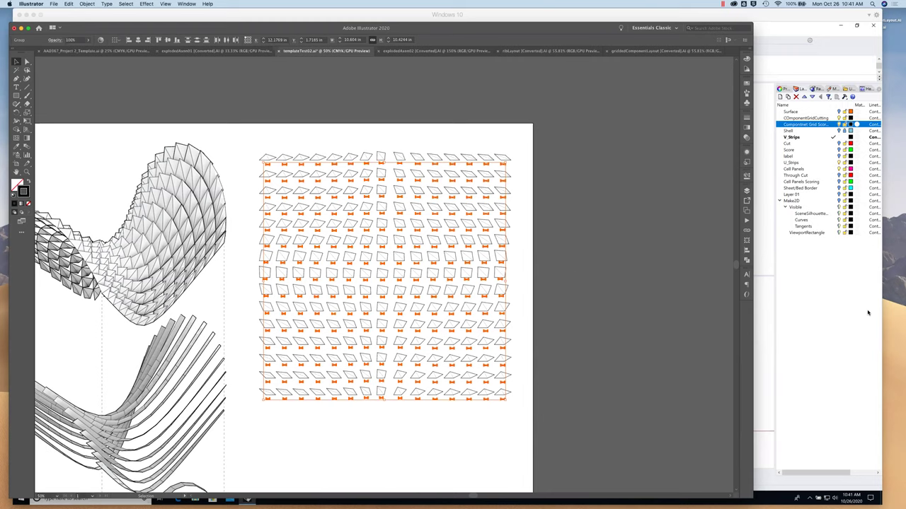
pyautogui.click(476, 445)
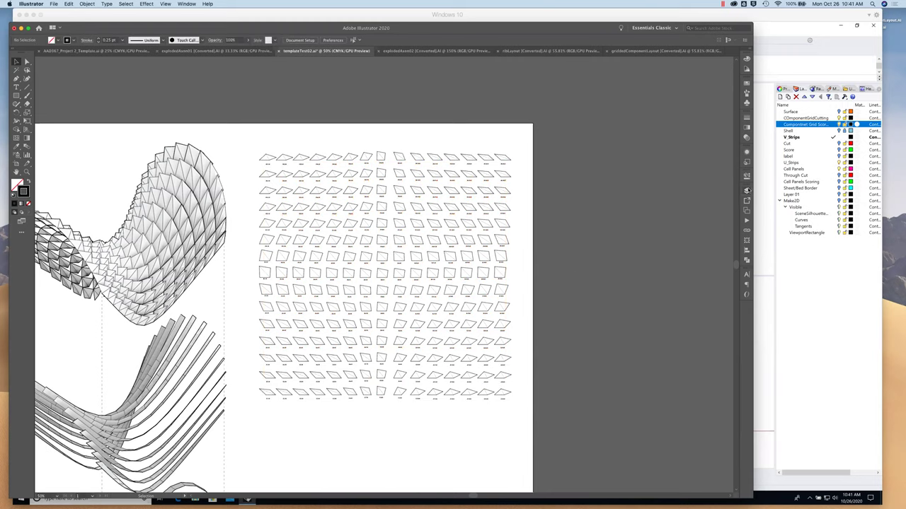
pyautogui.click(746, 190)
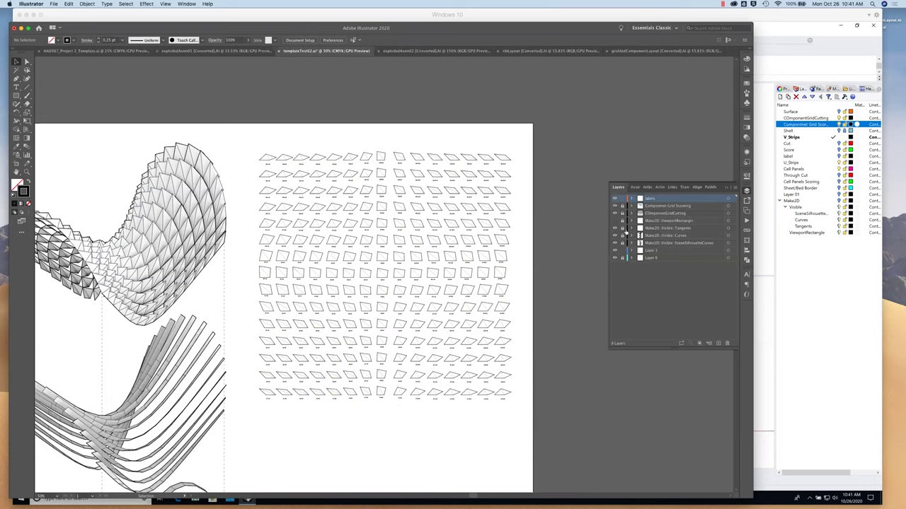
pyautogui.click(724, 189)
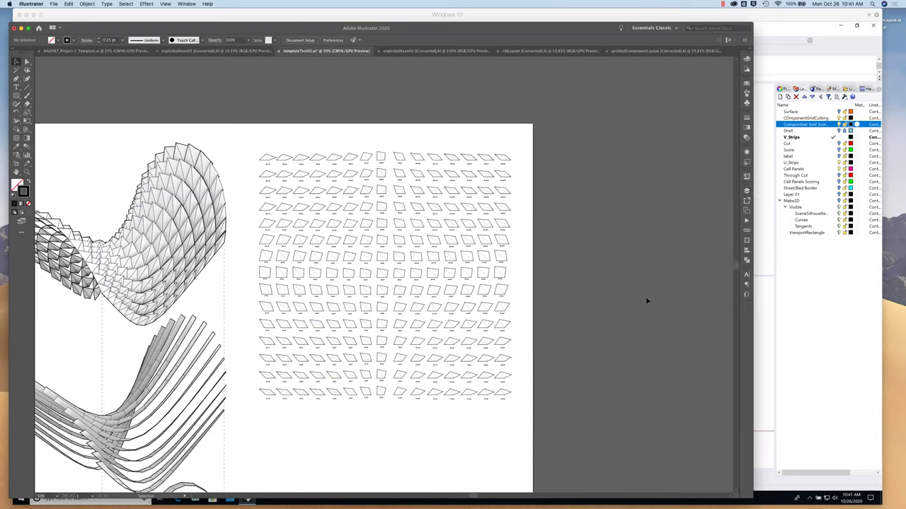
# Bottom-align the index labels in the lowest and second-lowest rows, one row at a time.
pyautogui.moveTo(249, 409); pyautogui.dragTo(524, 401)
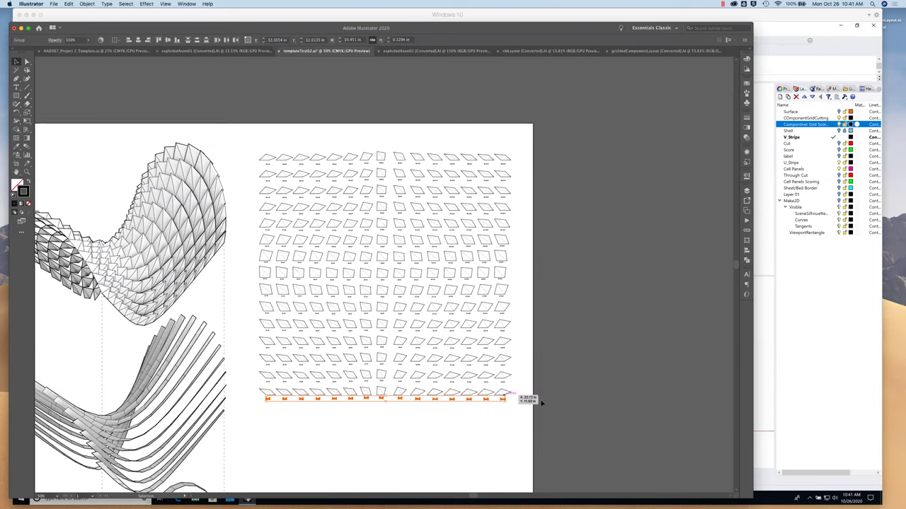
pyautogui.click(747, 251)
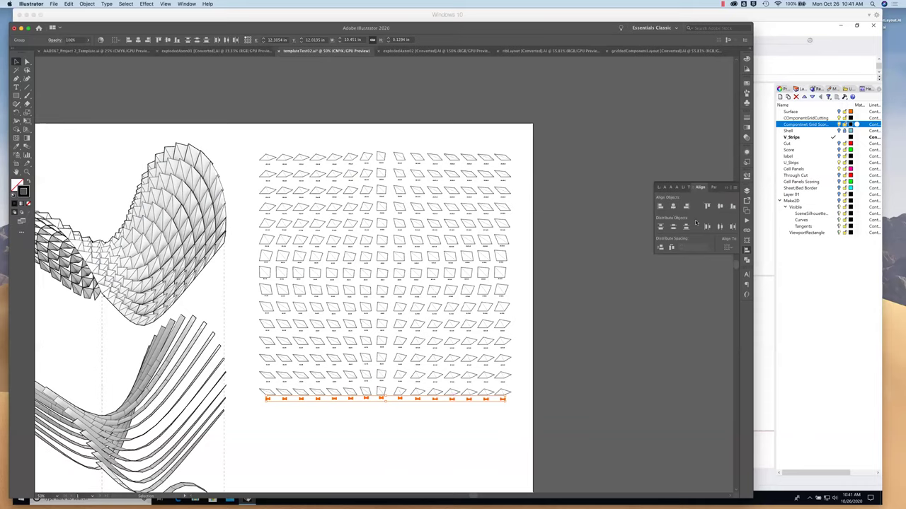
pyautogui.click(733, 206)
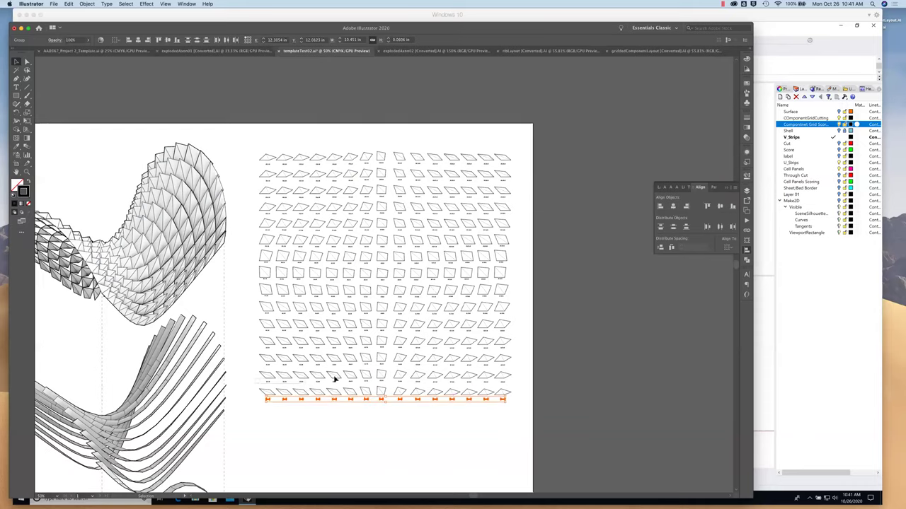
pyautogui.hotkey('ctrl', 'z')
pyautogui.click(733, 206)
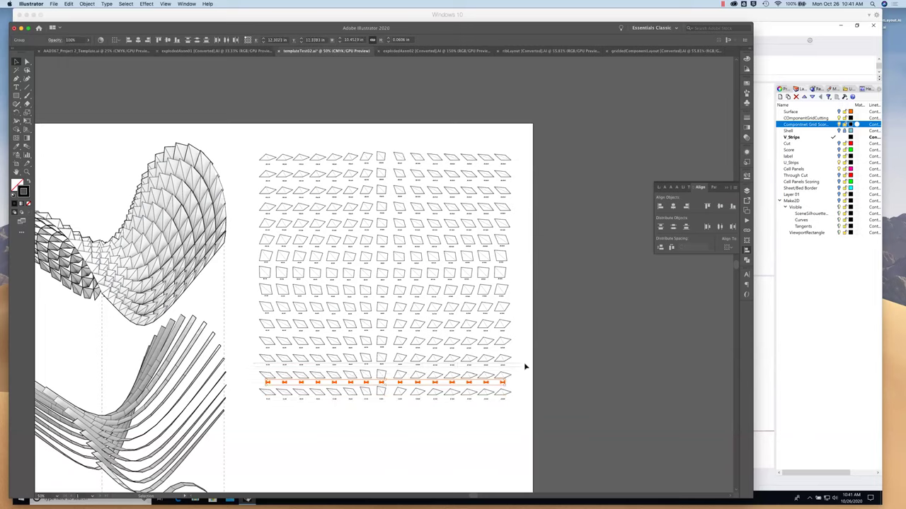
# Bottom-align the index labels within each of the third-, fourth- and fifth-lowest rows.
pyautogui.hotkey('ctrl', 'z')
pyautogui.click(721, 208)
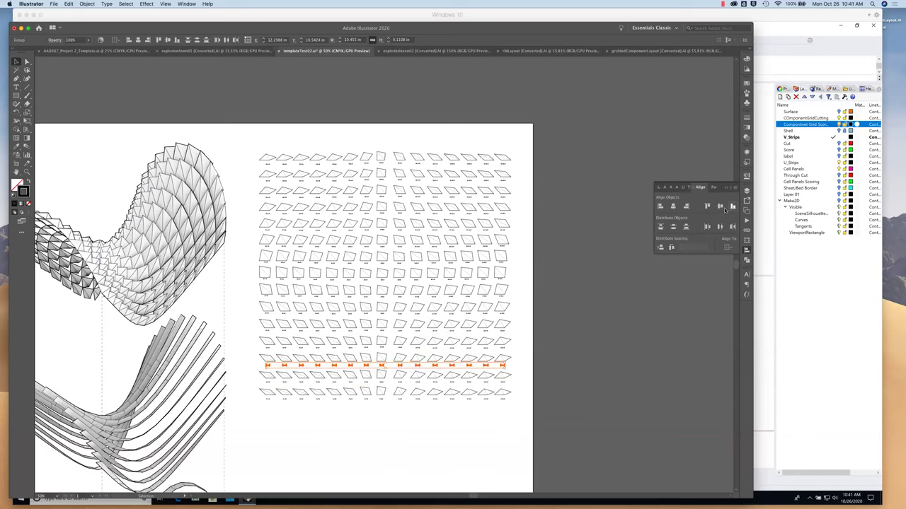
pyautogui.hotkey('ctrl', 'z')
pyautogui.click(733, 207)
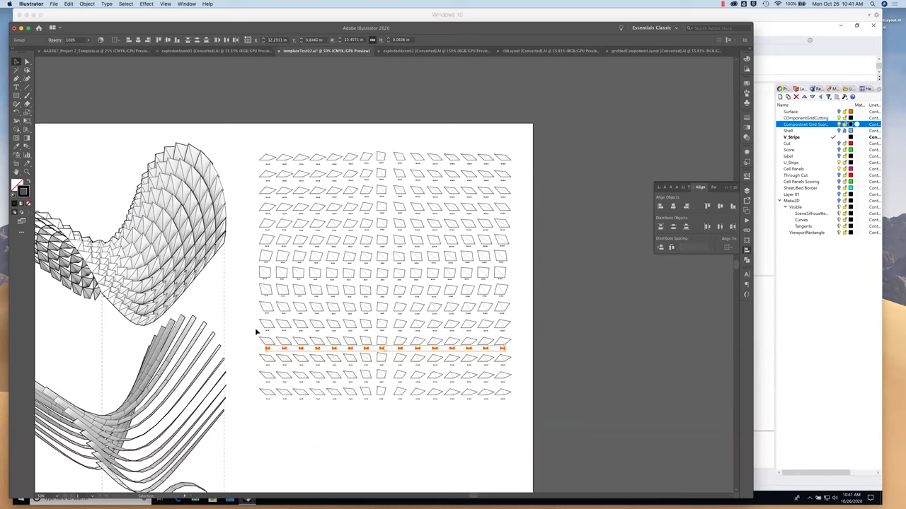
pyautogui.hotkey('ctrl', 'd')
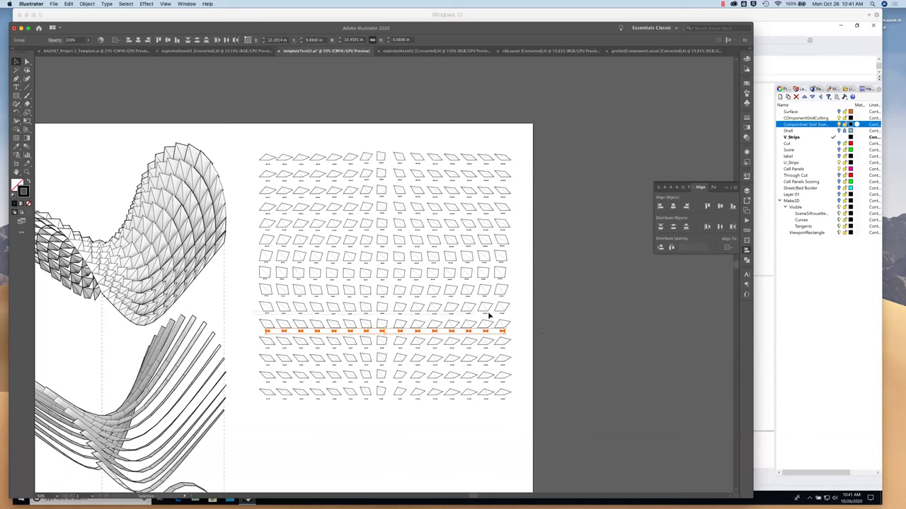
# Bottom-align the index labels within each of the sixth, seventh and eighth rows counted from the lowest.
pyautogui.press('super+d')
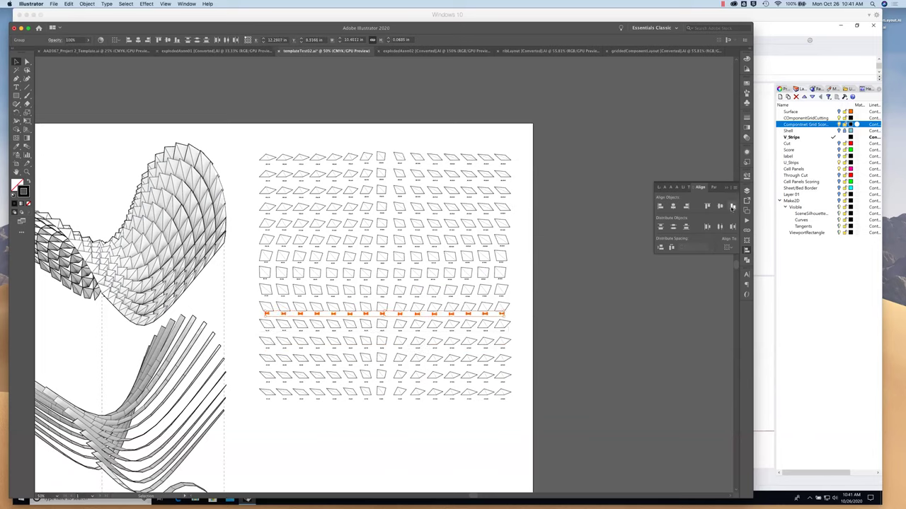
pyautogui.click(732, 207)
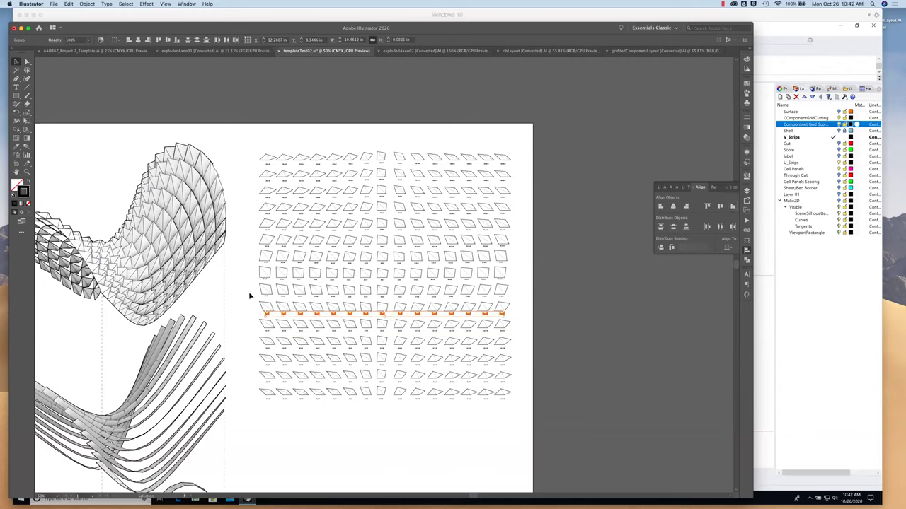
pyautogui.press('super+d')
pyautogui.click(733, 206)
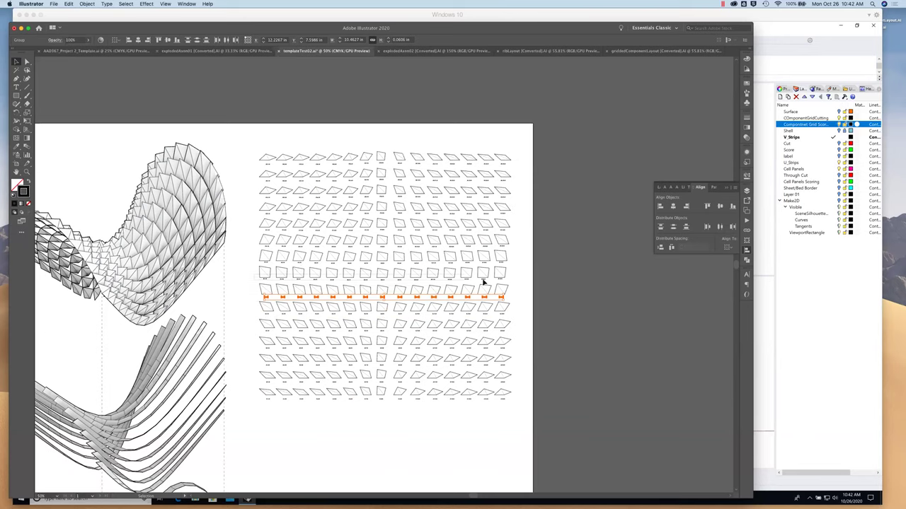
pyautogui.press('super+d')
pyautogui.click(732, 206)
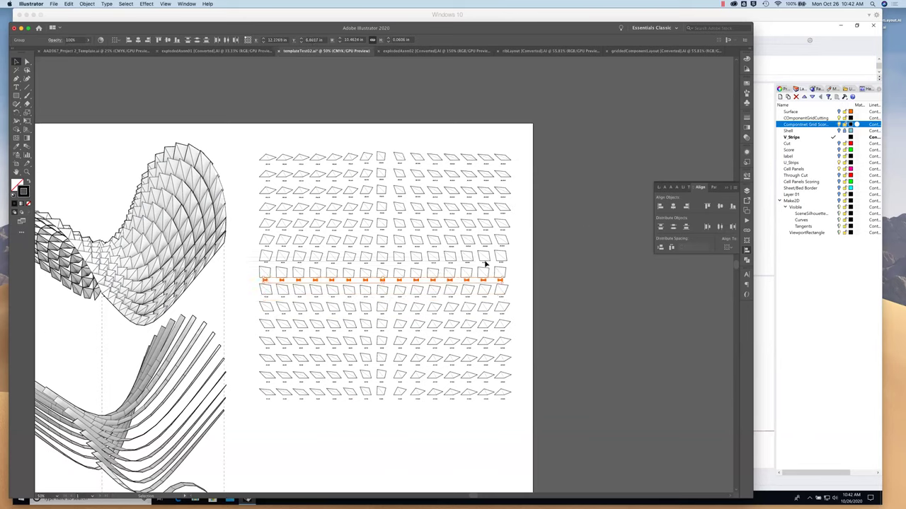
# Bottom-align the index labels within each of the ninth to twelfth rows counted from the lowest.
pyautogui.press('super+d')
pyautogui.click(732, 207)
pyautogui.press('super+z')
pyautogui.press('super+z')
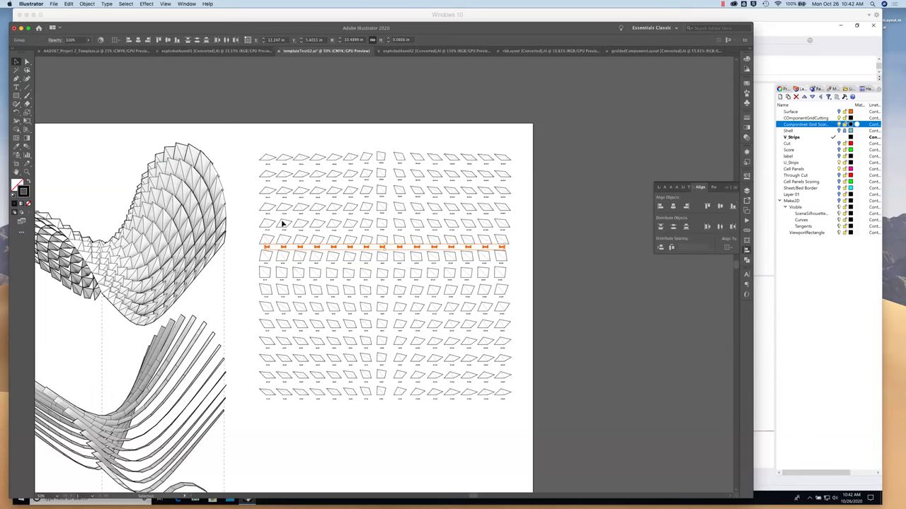
pyautogui.press('super+z')
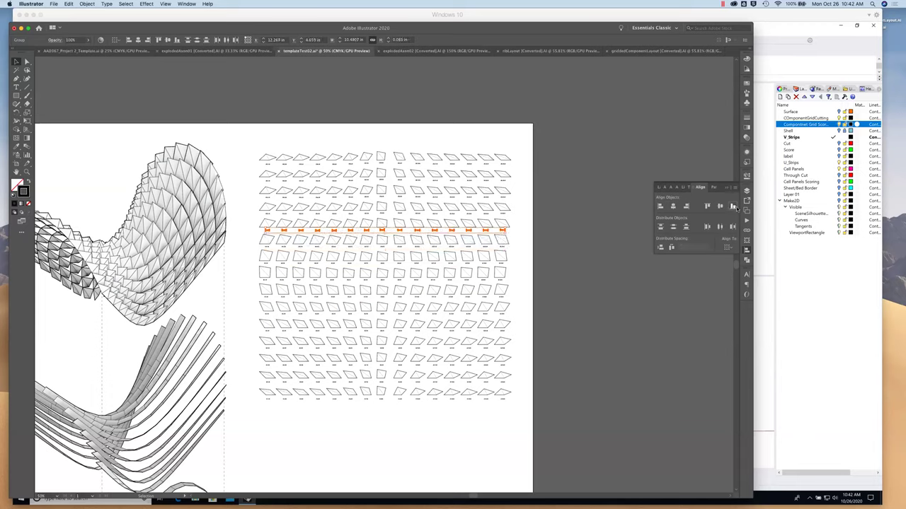
pyautogui.press('super+z')
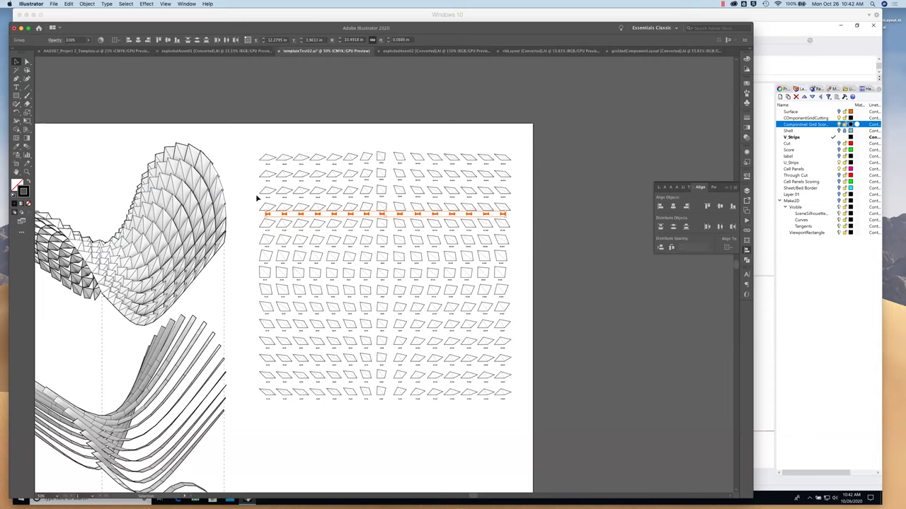
# Bottom-align the index labels within each of the three highest rows of the component grid and deselect them.
pyautogui.press('super+z')
pyautogui.click(660, 206)
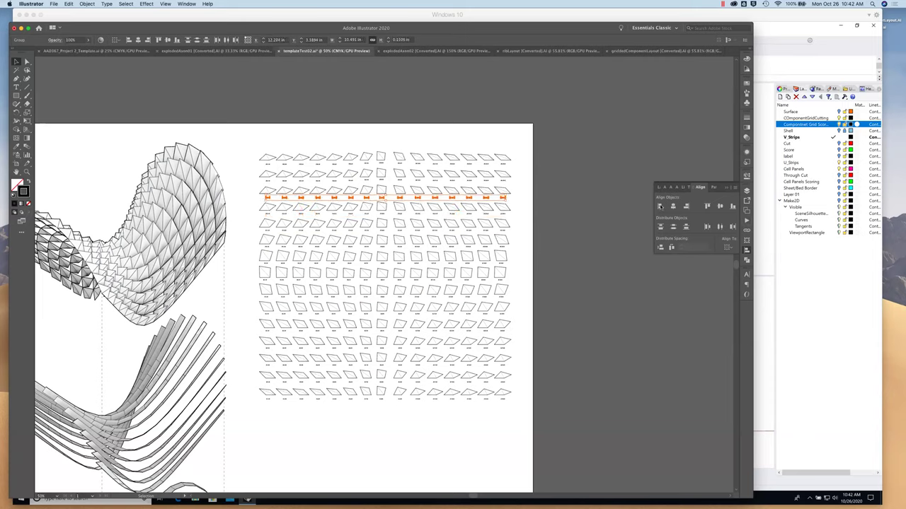
pyautogui.press('super+z')
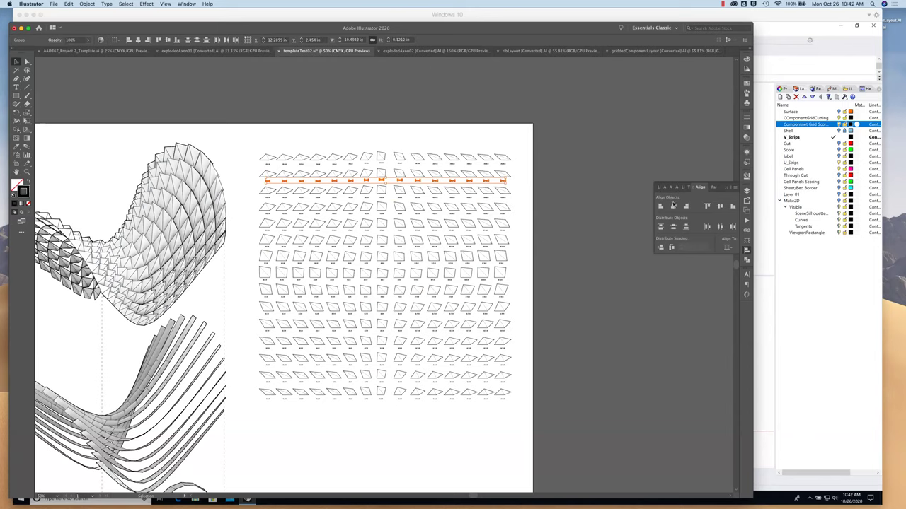
pyautogui.click(731, 207)
pyautogui.moveTo(248, 161); pyautogui.dragTo(505, 170)
pyautogui.click(733, 207)
pyautogui.press('Up')
pyautogui.click(571, 191)
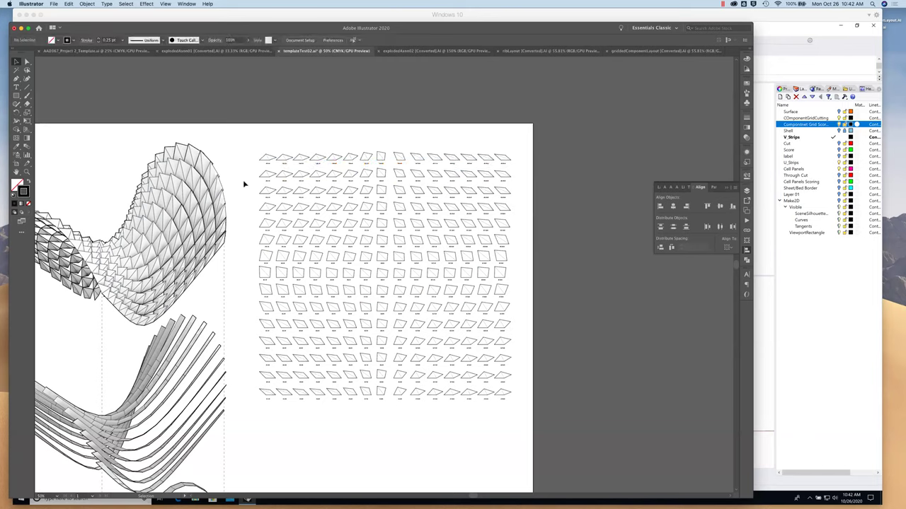
# Check the index labels' alignment in the two highest grid rows and review the overall sheet layout.
pyautogui.moveTo(446, 189); pyautogui.dragTo(522, 180)
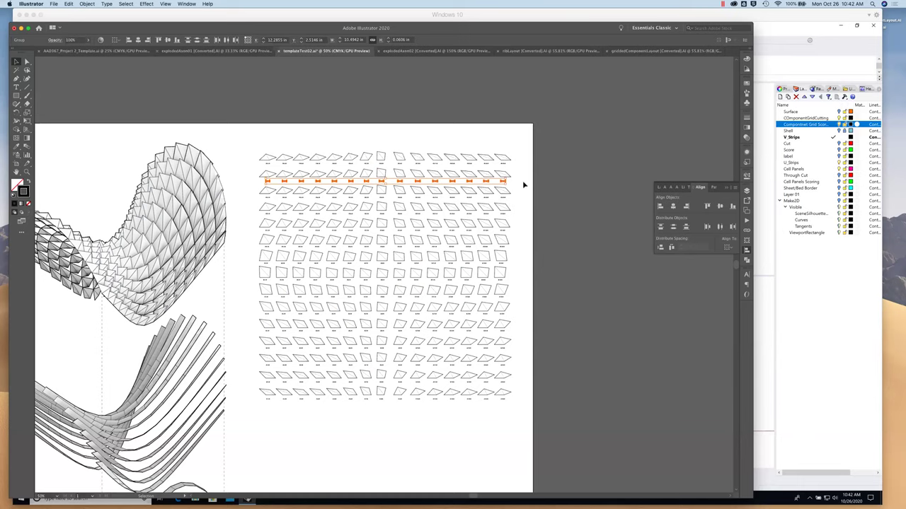
pyautogui.click(523, 181)
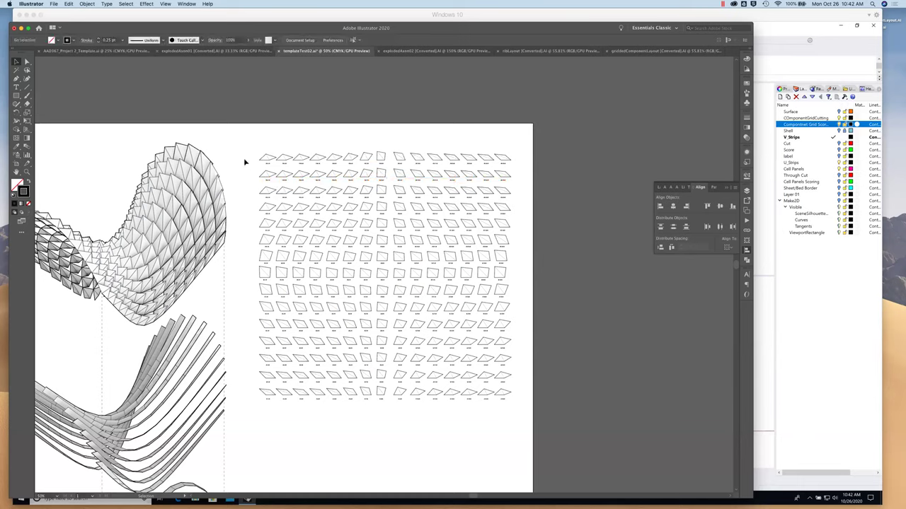
pyautogui.moveTo(479, 170); pyautogui.dragTo(525, 166)
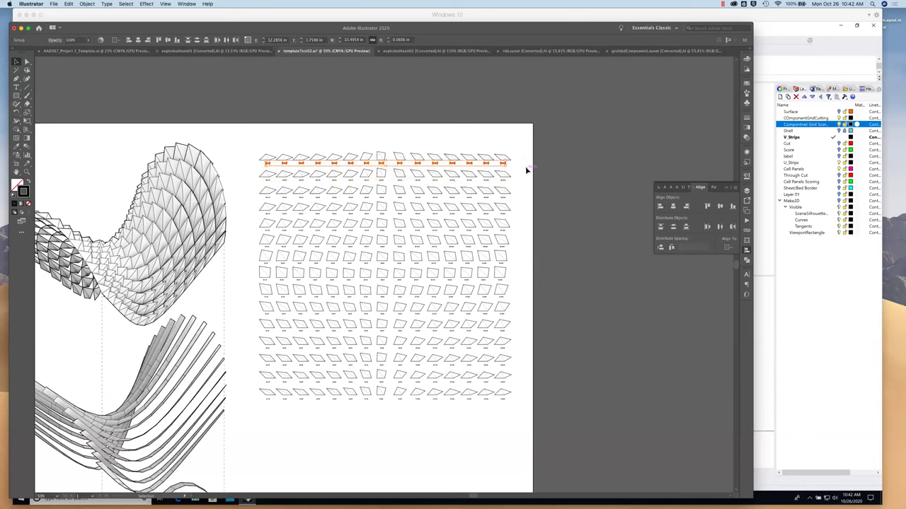
pyautogui.click(556, 196)
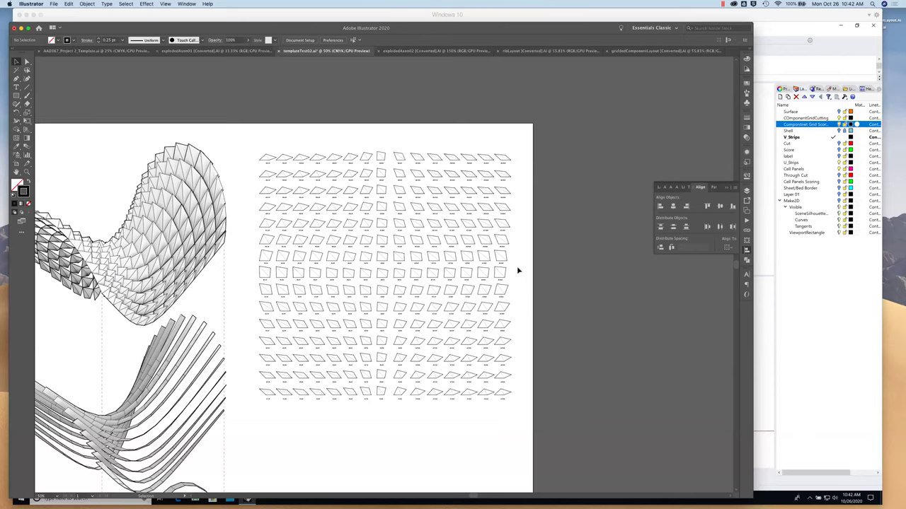
pyautogui.press('super+minus')
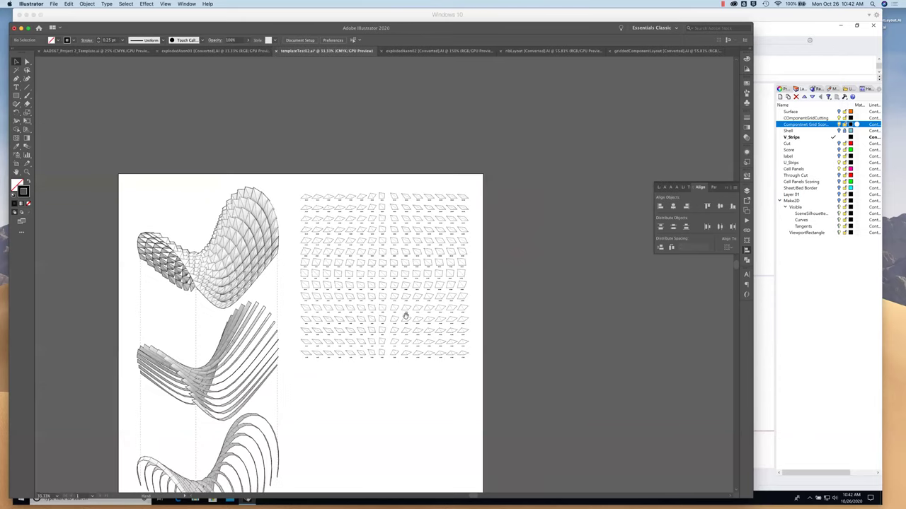
pyautogui.scroll(-5, 404, 317)
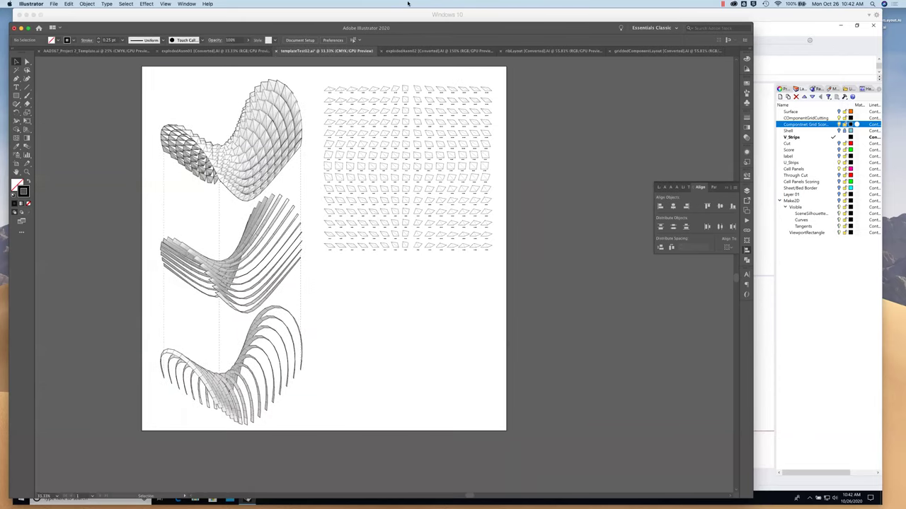
pyautogui.press('super+equal')
pyautogui.press('super+0')
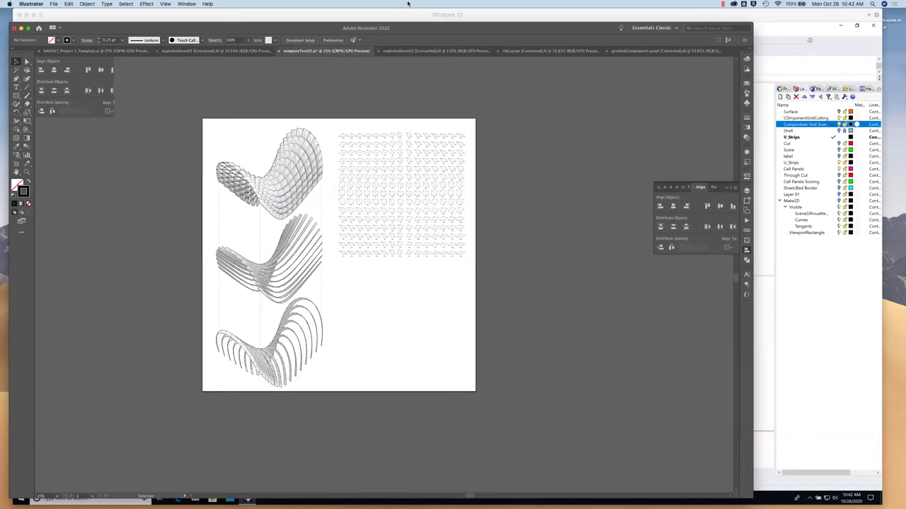
pyautogui.scroll(2, 341, 160)
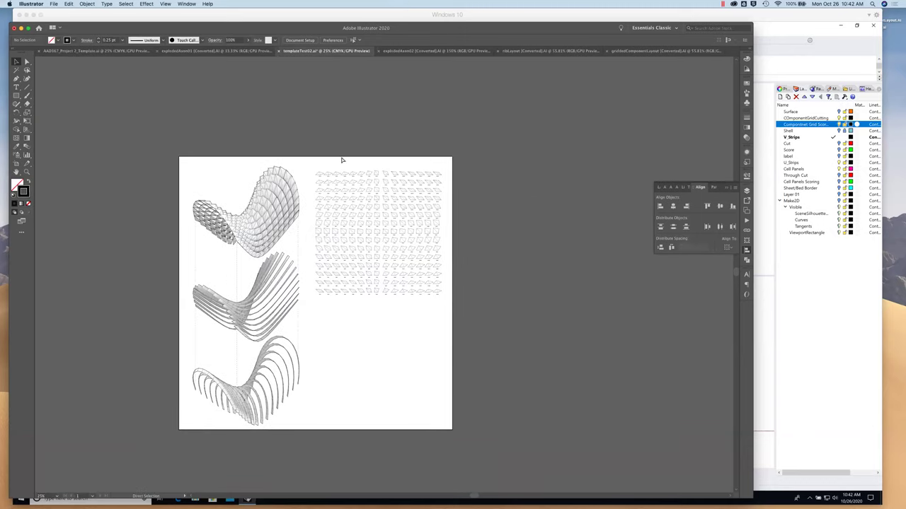
pyautogui.press('super+equal')
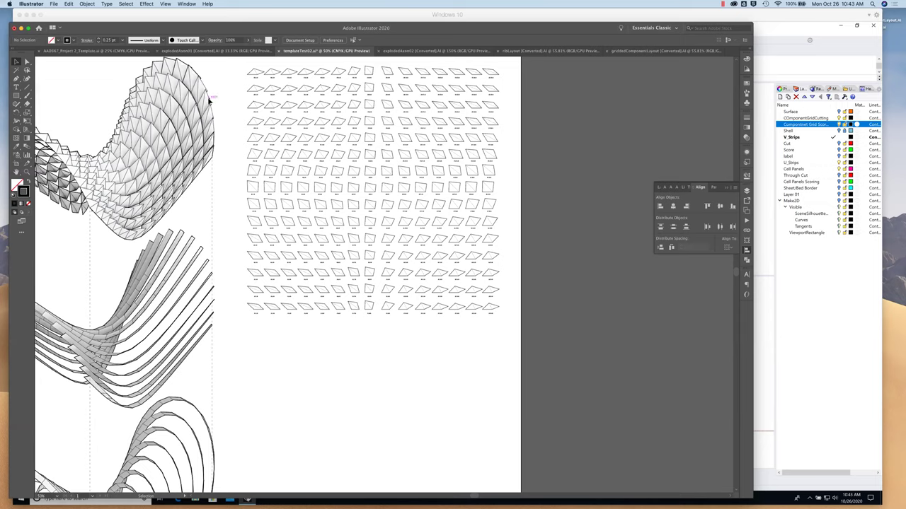
pyautogui.scroll(4, 227, 266)
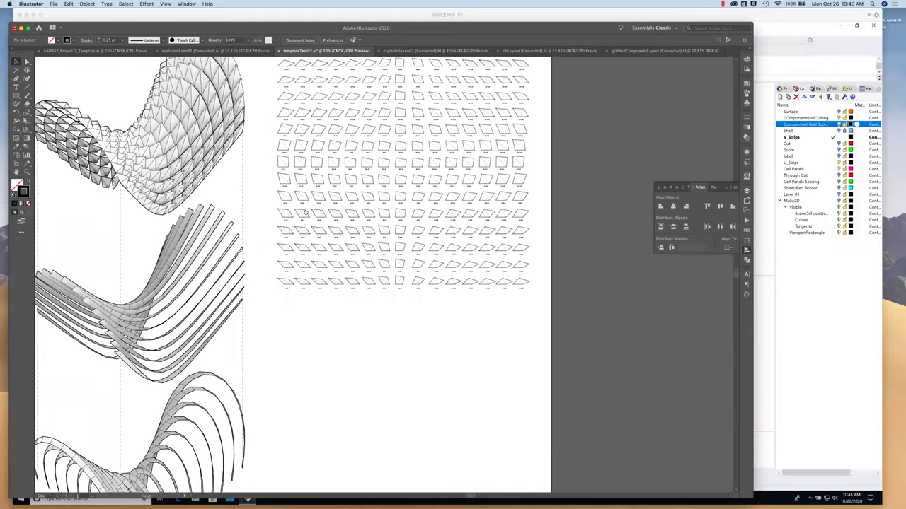
pyautogui.scroll(3, 228, 278)
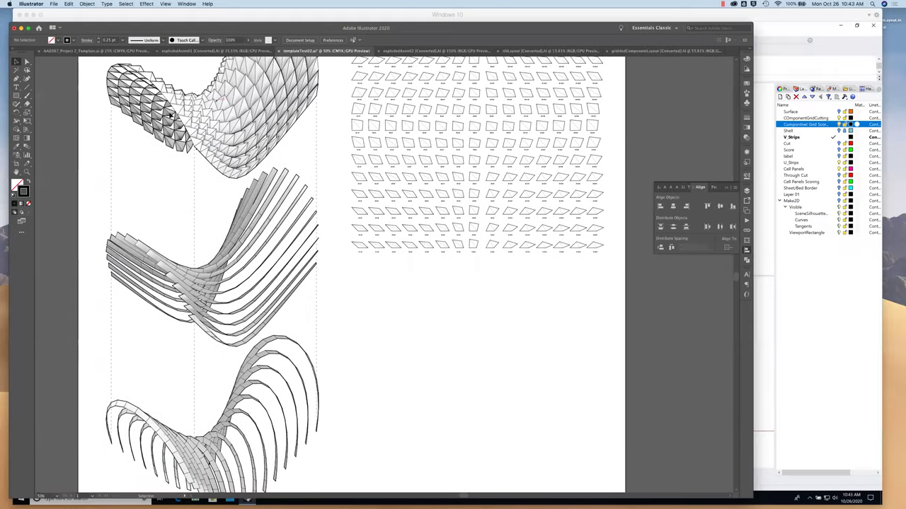
pyautogui.click(16, 97)
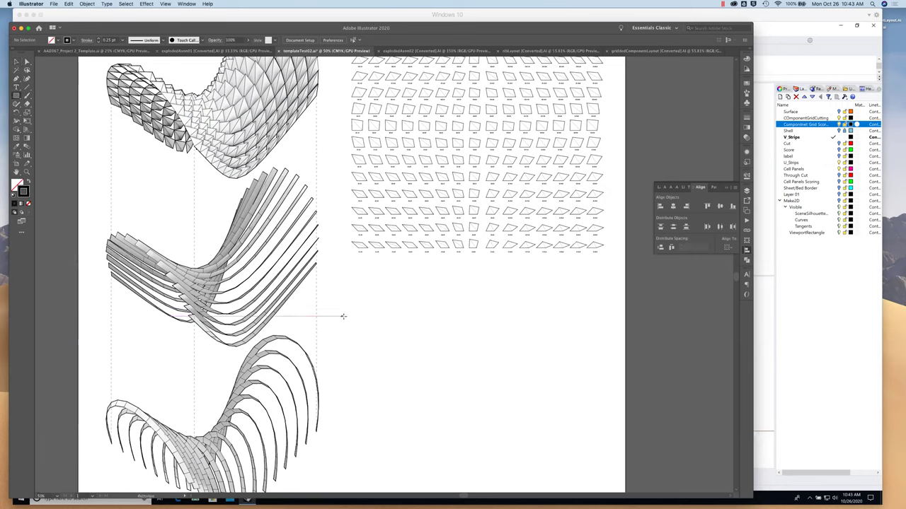
pyautogui.moveTo(352, 300)
pyautogui.mouseDown()
pyautogui.moveTo(367, 309)
pyautogui.moveTo(360, 306)
pyautogui.mouseUp()
pyautogui.press('Delete')
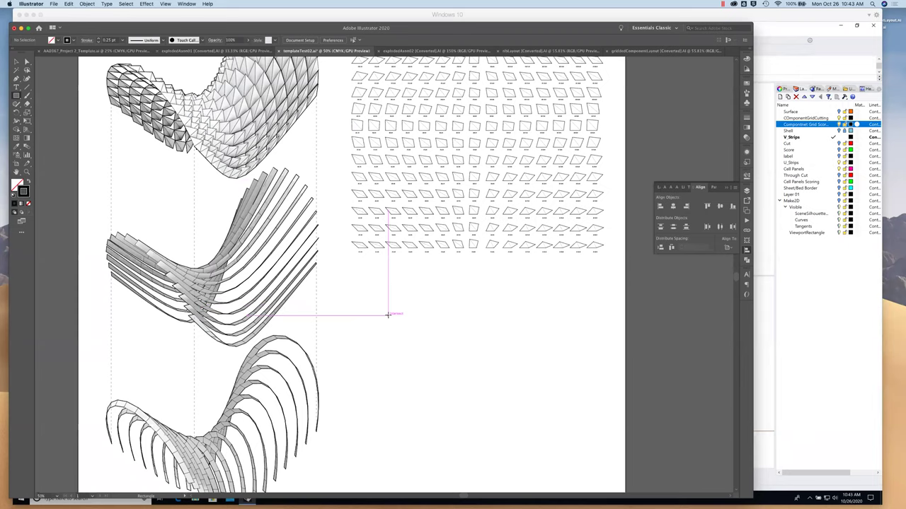
# Draw a circle about 0.64 in across with the Ellipse tool, just below the component grid's lower-left corner.
pyautogui.click(17, 97)
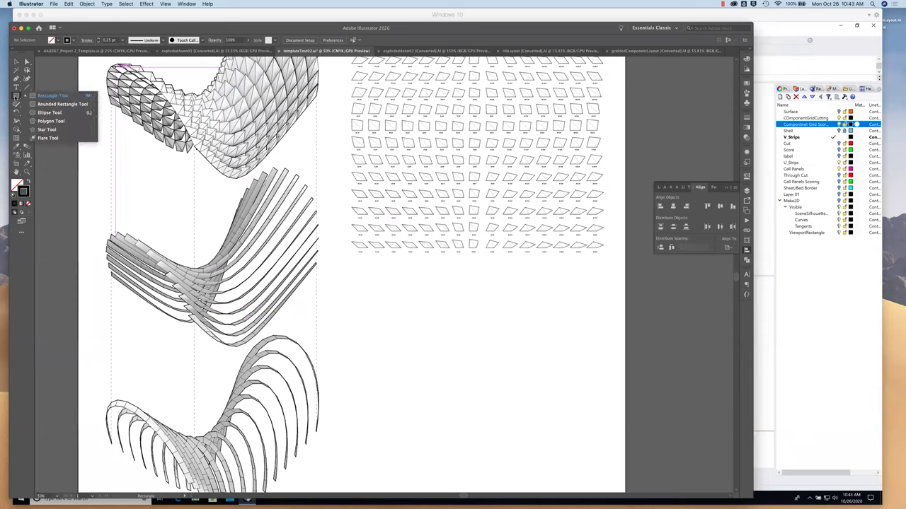
pyautogui.click(49, 113)
pyautogui.moveTo(362, 289); pyautogui.dragTo(363, 290)
pyautogui.press('v')
pyautogui.click(361, 292)
pyautogui.click(363, 288)
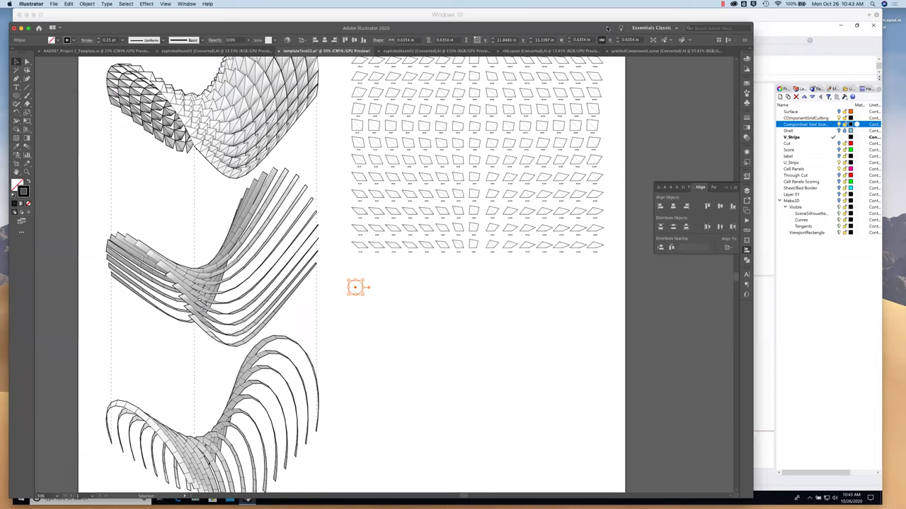
# Resize the circle to 0.5 in in width and height.
pyautogui.doubleClick(582, 40)
pyautogui.press('BackSpace')
pyautogui.write('0.5')
pyautogui.press('Return')
pyautogui.click(378, 340)
# Set the circle's stroke weight to 1 pt.
pyautogui.click(358, 291)
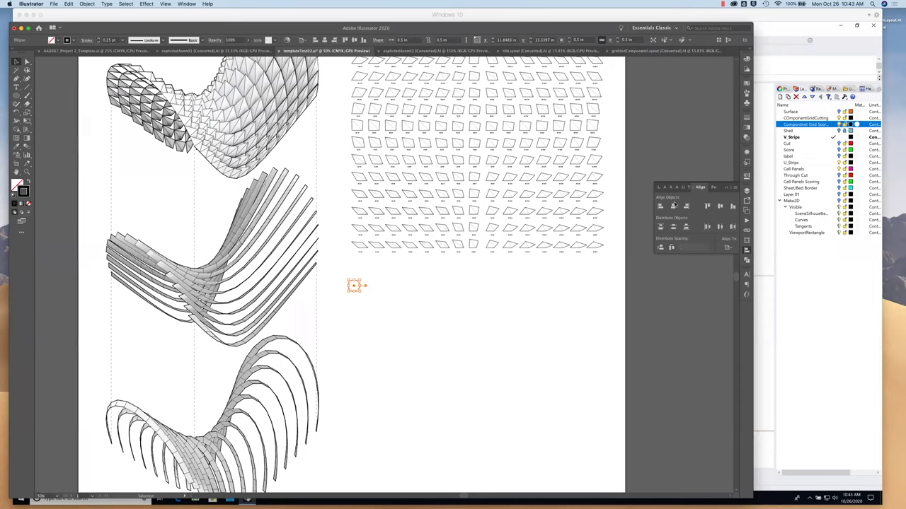
pyautogui.click(745, 119)
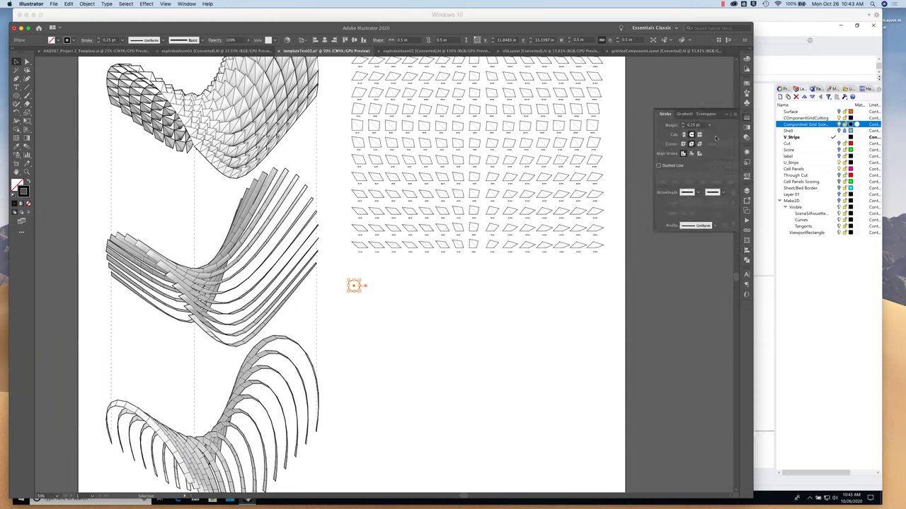
pyautogui.click(710, 126)
pyautogui.click(718, 156)
pyautogui.click(537, 295)
# Change the circle's stroke colour to pure black with K reduced to 60%.
pyautogui.click(354, 286)
pyautogui.click(747, 61)
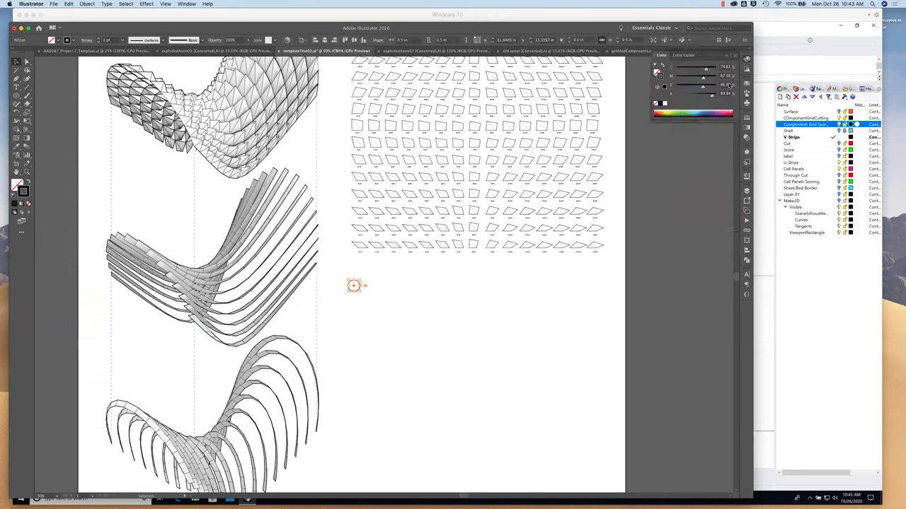
pyautogui.click(660, 103)
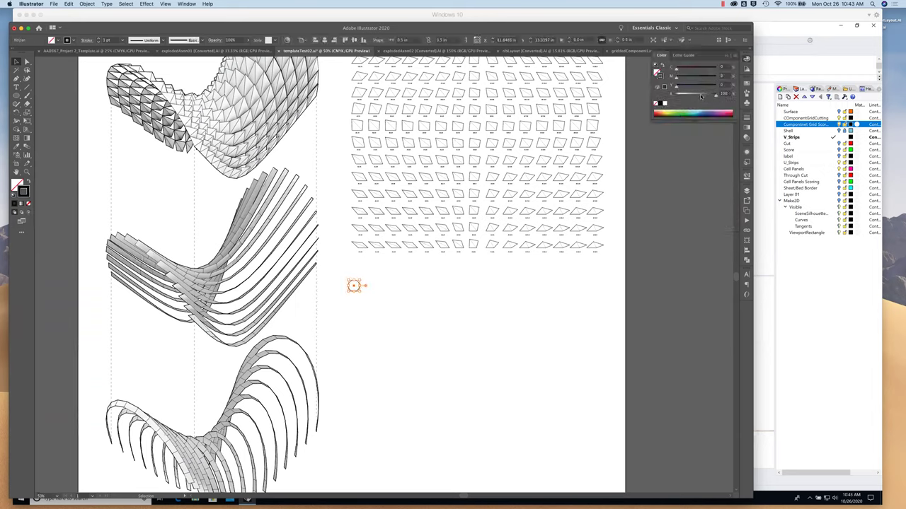
pyautogui.click(723, 93)
pyautogui.write('60')
pyautogui.press('Return')
pyautogui.click(417, 292)
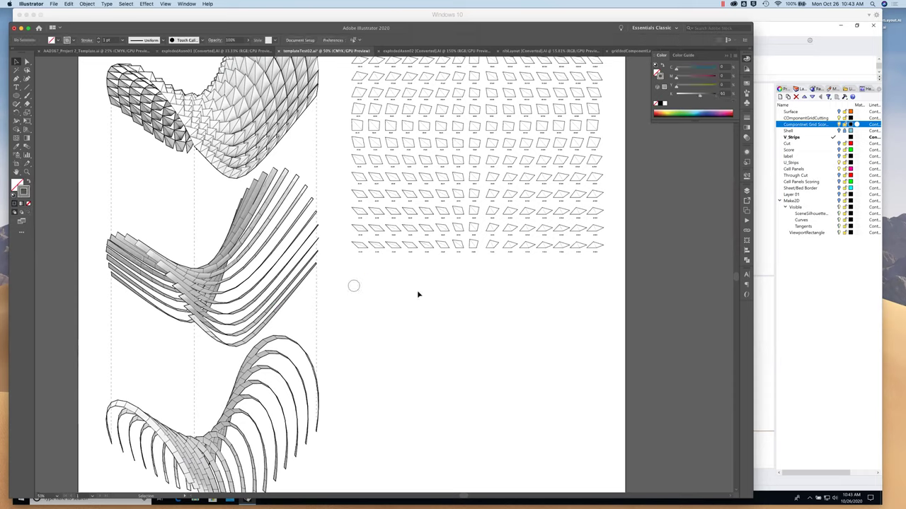
pyautogui.click(356, 292)
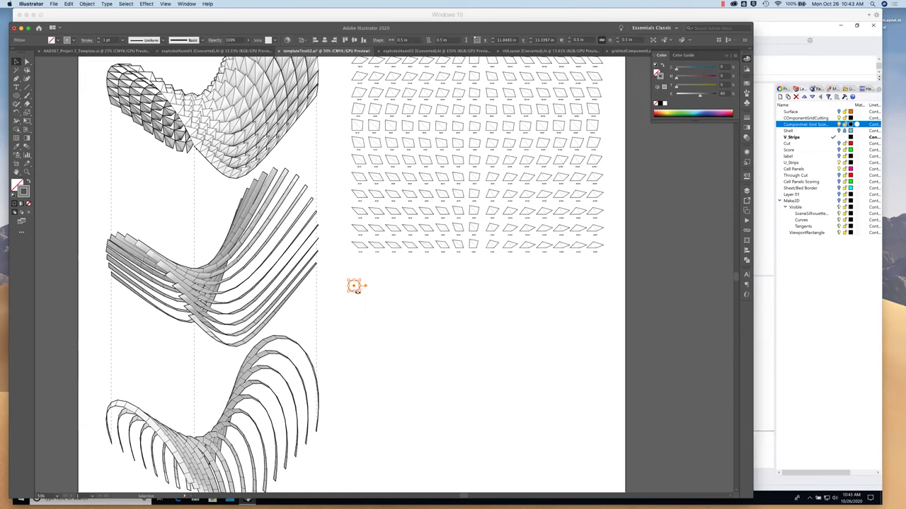
pyautogui.click(404, 294)
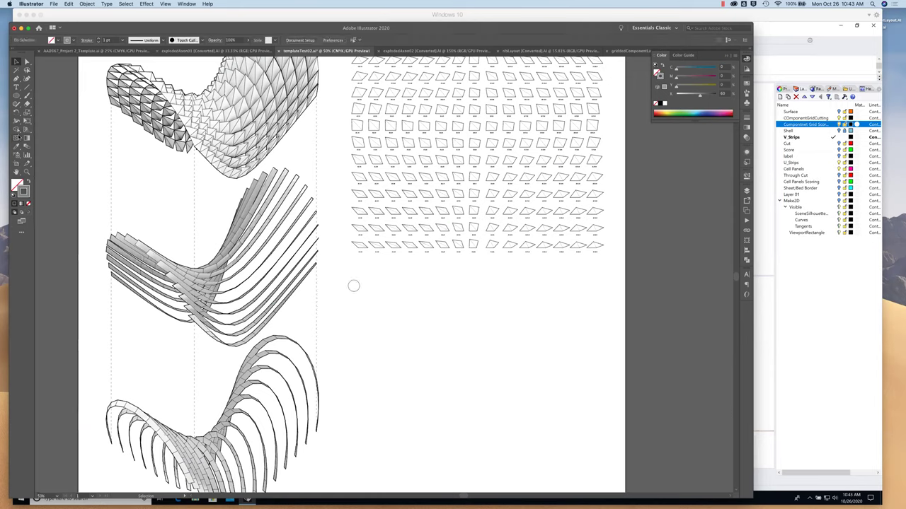
# Add the letter A as point text near the circle and set its font to Helvetica.
pyautogui.press('t')
pyautogui.click(381, 303)
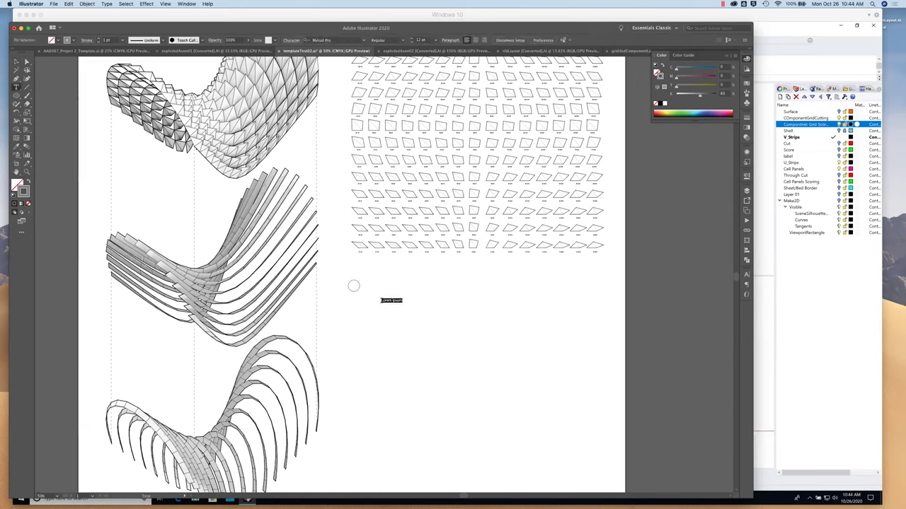
pyautogui.write('4')
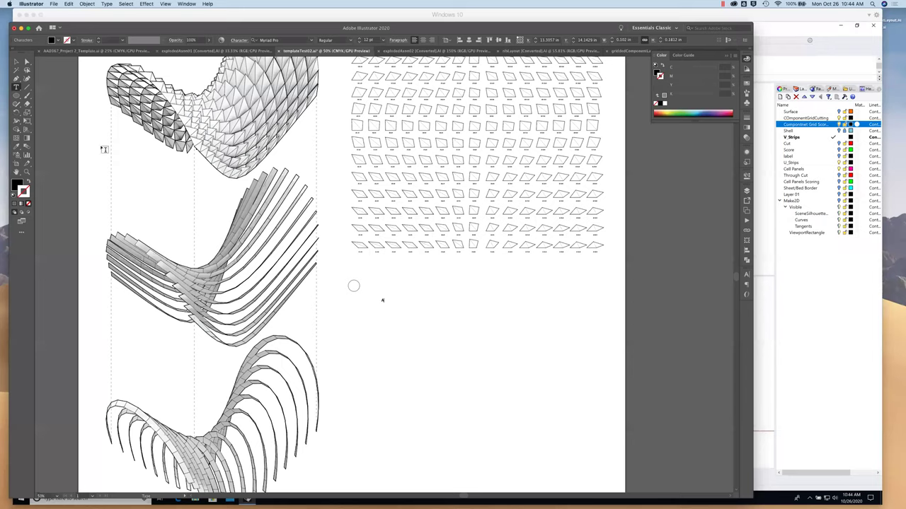
pyautogui.click(15, 61)
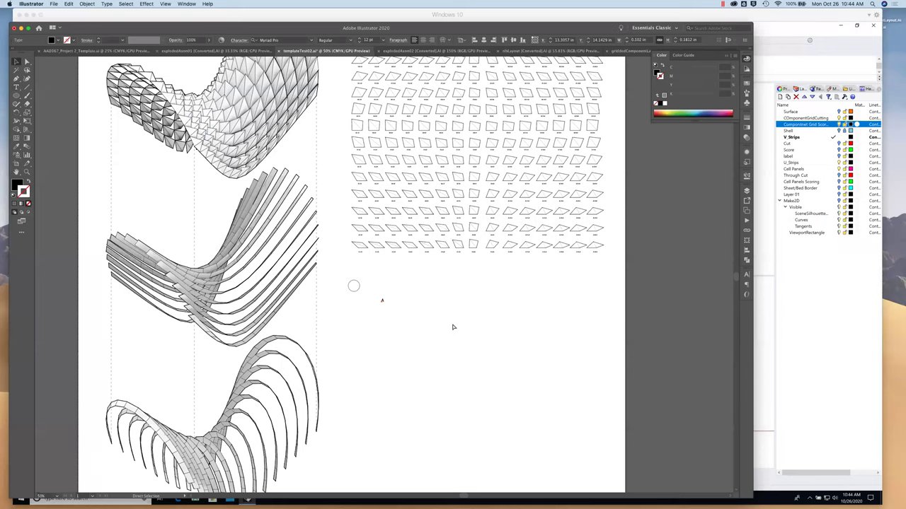
pyautogui.press('super+equal')
pyautogui.press('super+equal')
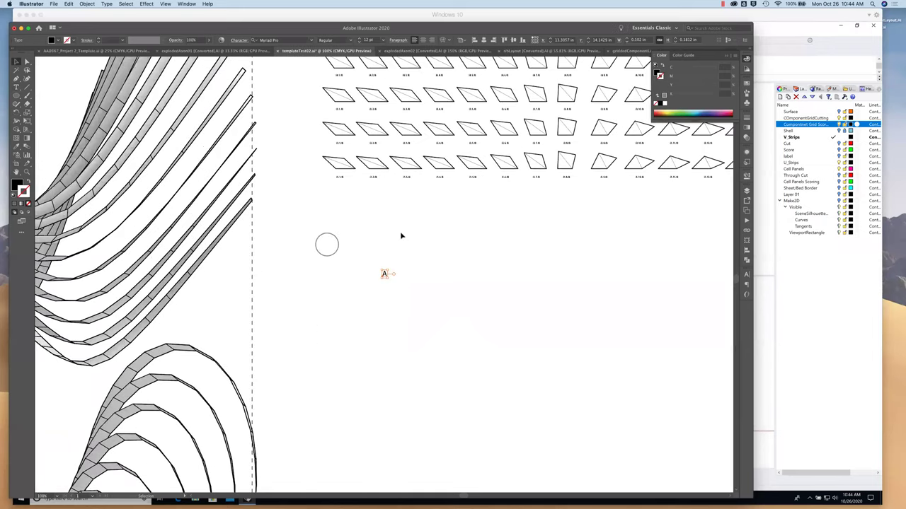
pyautogui.click(311, 41)
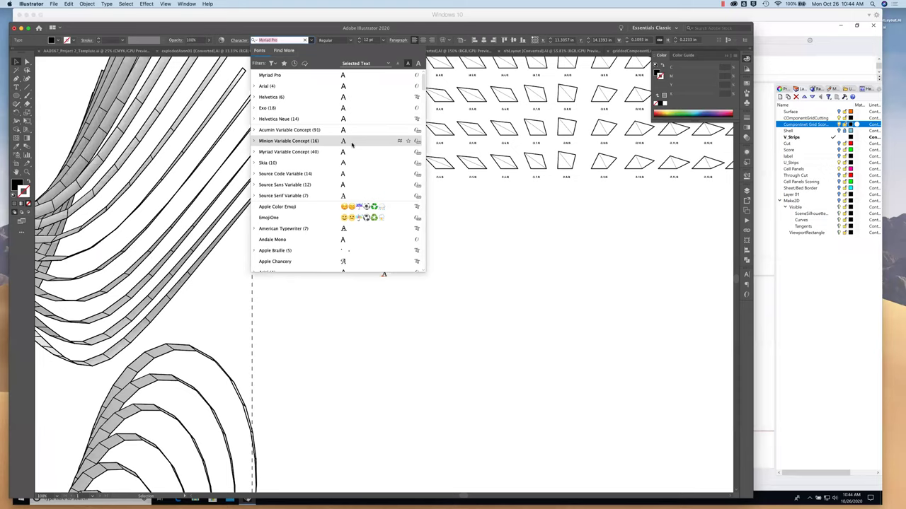
pyautogui.click(293, 99)
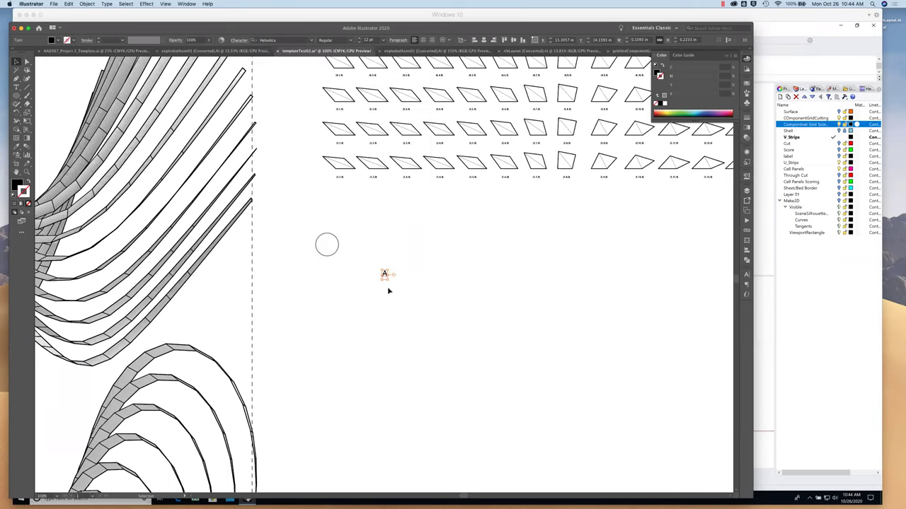
# Enlarge the letter A to 24 pt and centre it inside the circle.
pyautogui.moveTo(385, 274); pyautogui.dragTo(326, 245)
pyautogui.click(360, 39)
pyautogui.click(360, 38)
pyautogui.click(360, 39)
pyautogui.click(360, 39)
pyautogui.click(360, 39)
pyautogui.click(360, 39)
pyautogui.click(359, 39)
pyautogui.click(359, 39)
pyautogui.click(359, 39)
pyautogui.click(359, 39)
pyautogui.click(359, 39)
pyautogui.moveTo(327, 243); pyautogui.dragTo(327, 246)
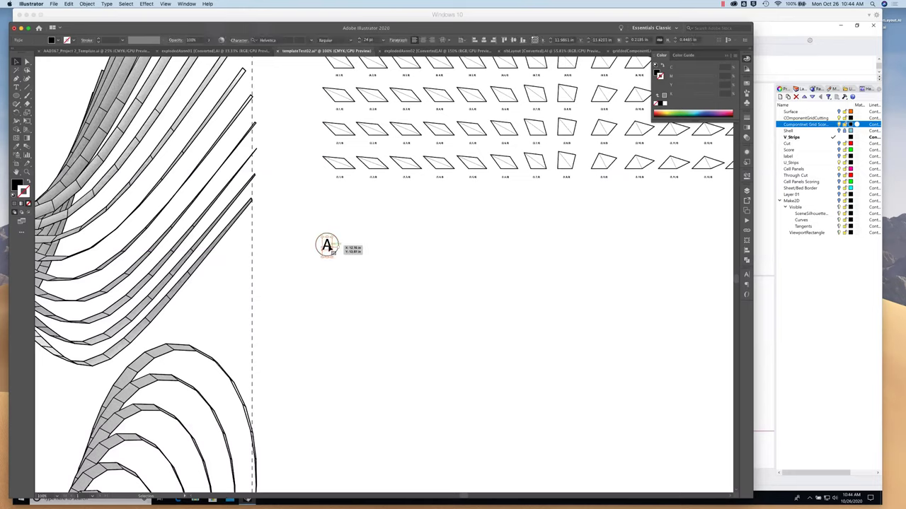
# Set the fill colour of the letter A to 60% K.
pyautogui.click(406, 224)
pyautogui.click(335, 255)
pyautogui.click(17, 184)
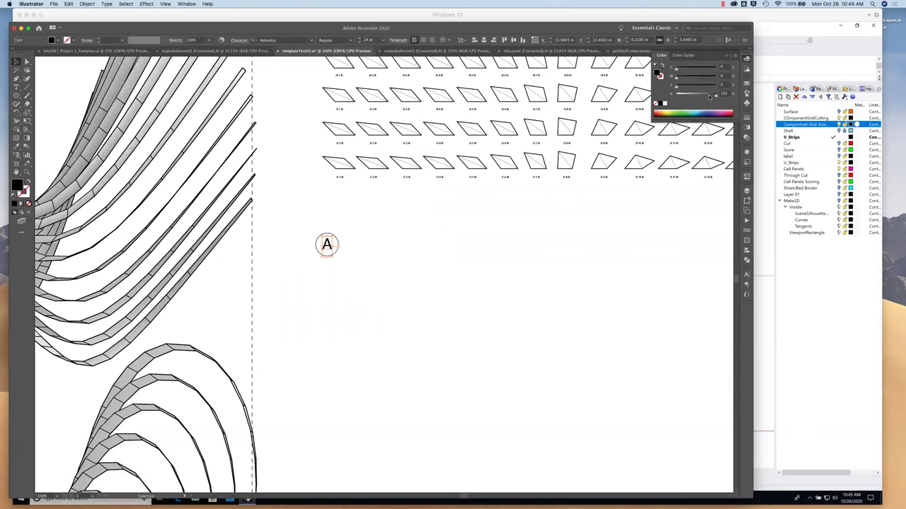
pyautogui.click(723, 94)
pyautogui.write('60')
pyautogui.press('Return')
pyautogui.click(393, 291)
# Move the circle and its letter A together to the blank area further below the component grid.
pyautogui.moveTo(304, 220); pyautogui.dragTo(376, 279)
pyautogui.press('super+minus')
pyautogui.press('super+minus')
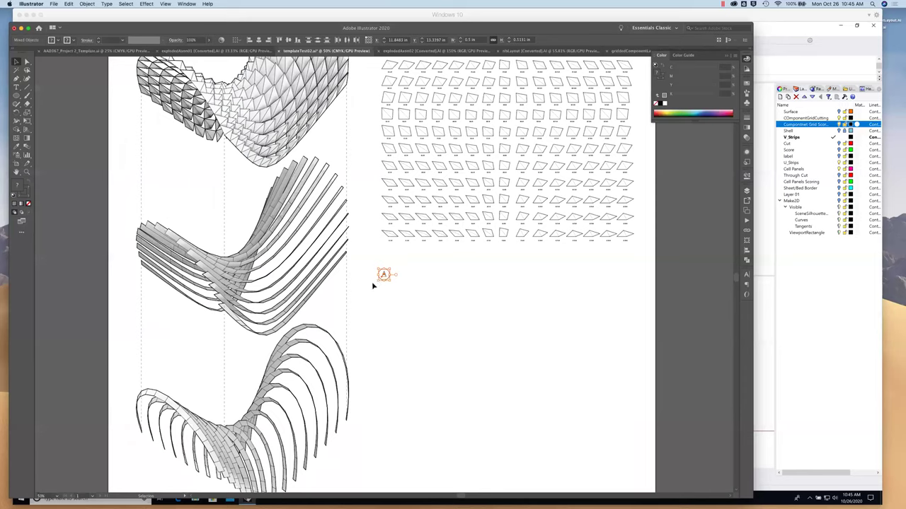
pyautogui.click(428, 326)
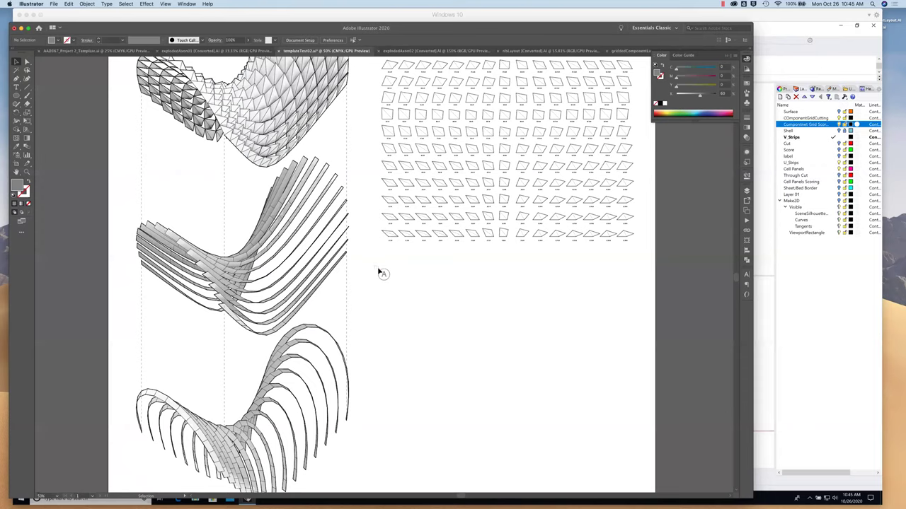
pyautogui.click(381, 273)
pyautogui.moveTo(388, 277); pyautogui.dragTo(409, 328)
pyautogui.click(436, 346)
# Reduce the font size of the letter A so it sits smaller within the circle.
pyautogui.click(407, 329)
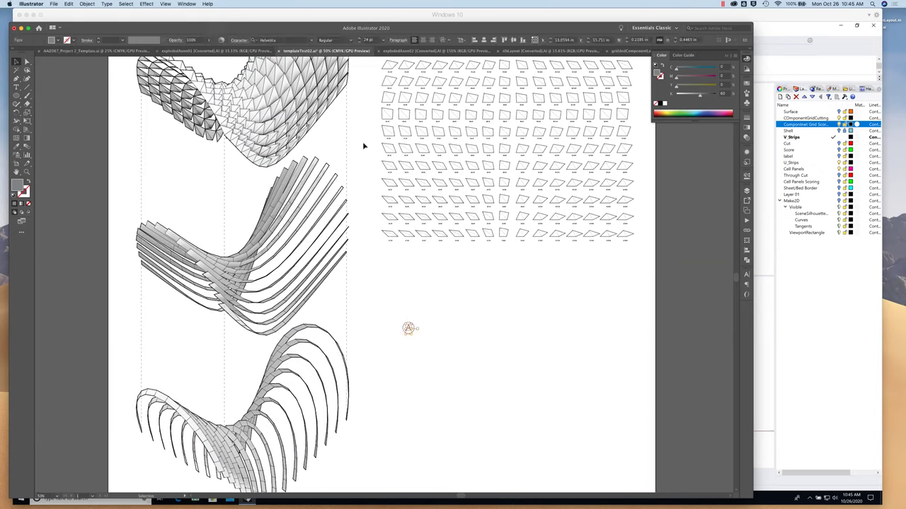
pyautogui.click(360, 42)
pyautogui.click(359, 43)
pyautogui.click(360, 43)
pyautogui.click(360, 42)
pyautogui.click(359, 43)
pyautogui.click(414, 337)
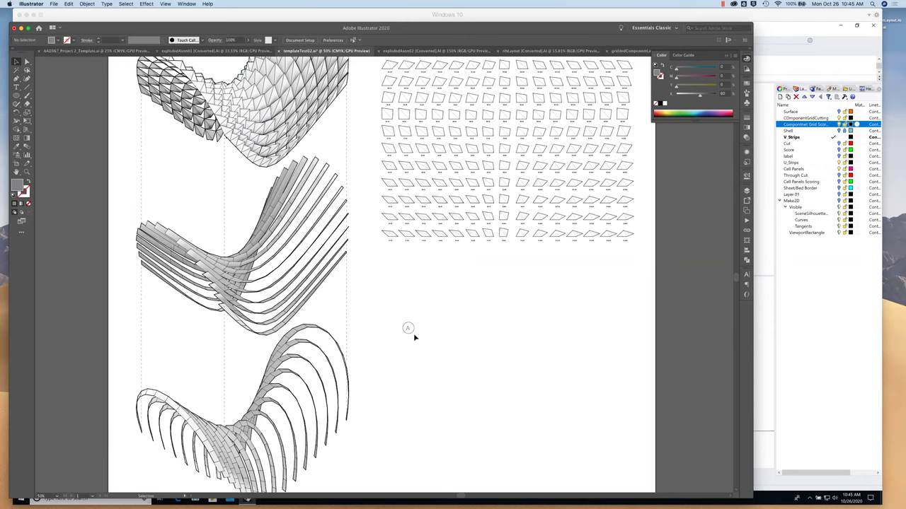
pyautogui.click(409, 331)
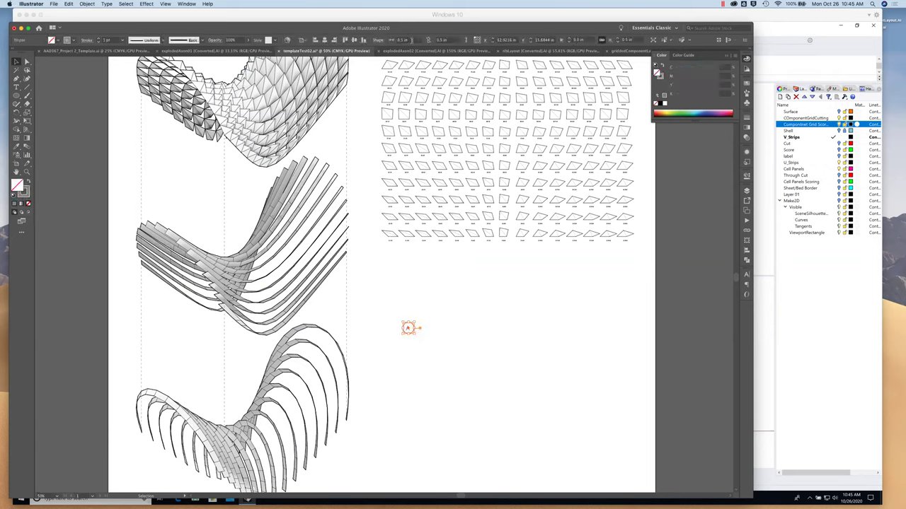
# Nudge the circle so that it sits centred around the letter A.
pyautogui.moveTo(413, 332); pyautogui.dragTo(409, 329)
pyautogui.press('Down')
pyautogui.press('Down')
pyautogui.press('Right')
pyautogui.press('Right')
pyautogui.press('Right')
pyautogui.press('super+equal')
pyautogui.press('super+equal')
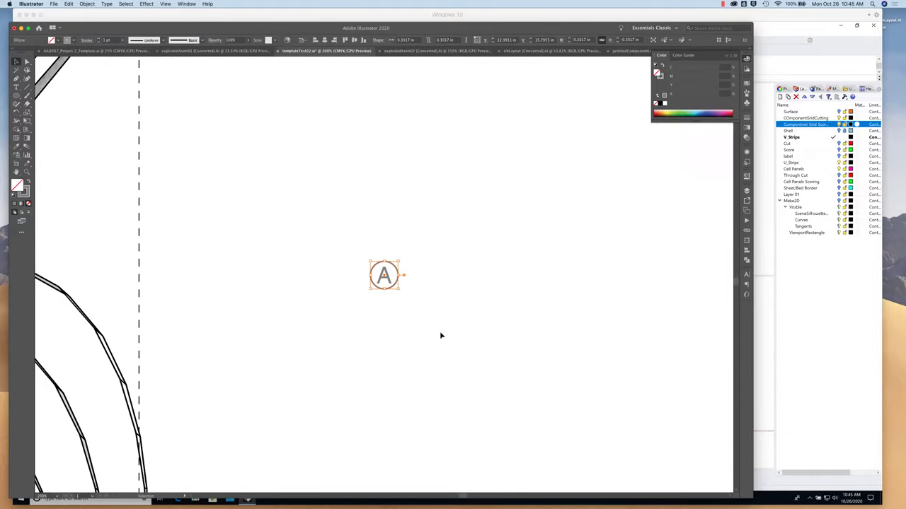
pyautogui.click(438, 327)
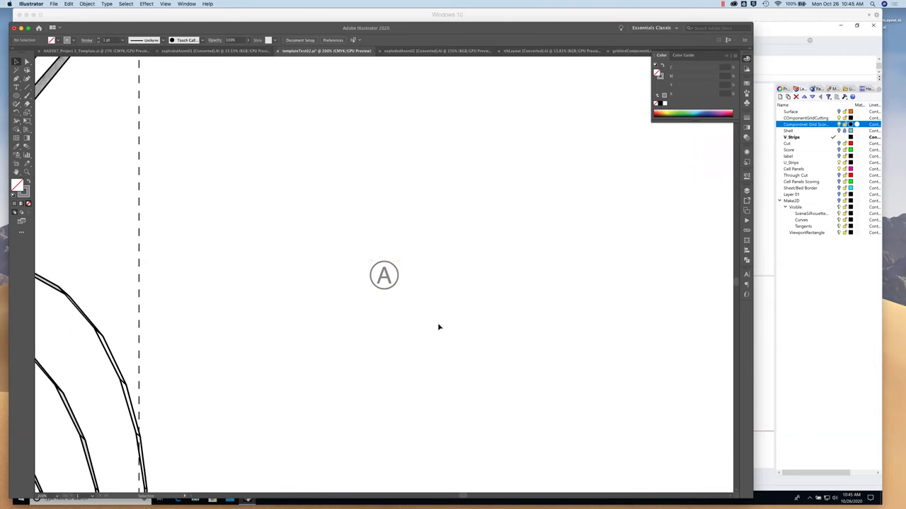
# Move the circled A beside the first rib's lower end on the left side of the lowest axonometric.
pyautogui.click(384, 281)
pyautogui.press('super+minus')
pyautogui.press('super+minus')
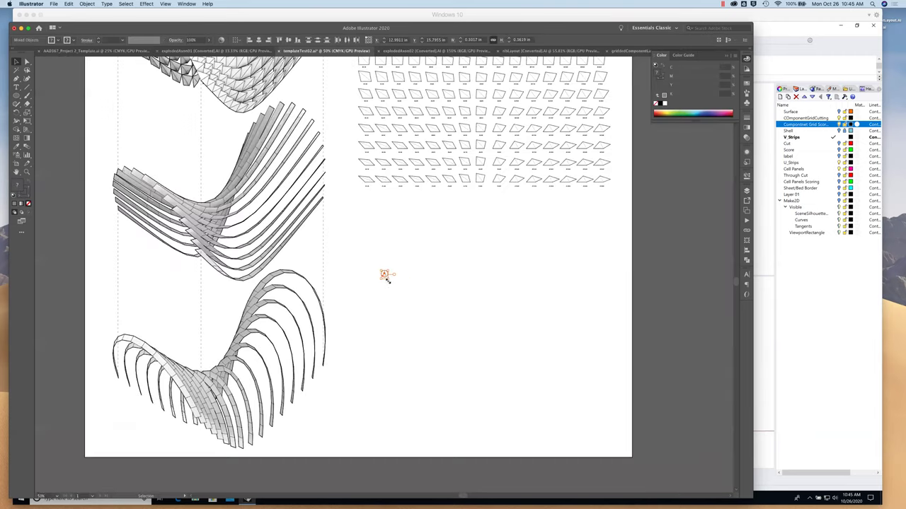
pyautogui.moveTo(387, 279); pyautogui.dragTo(113, 391)
pyautogui.press('super+plus')
pyautogui.press('super+plus')
pyautogui.press('super+plus')
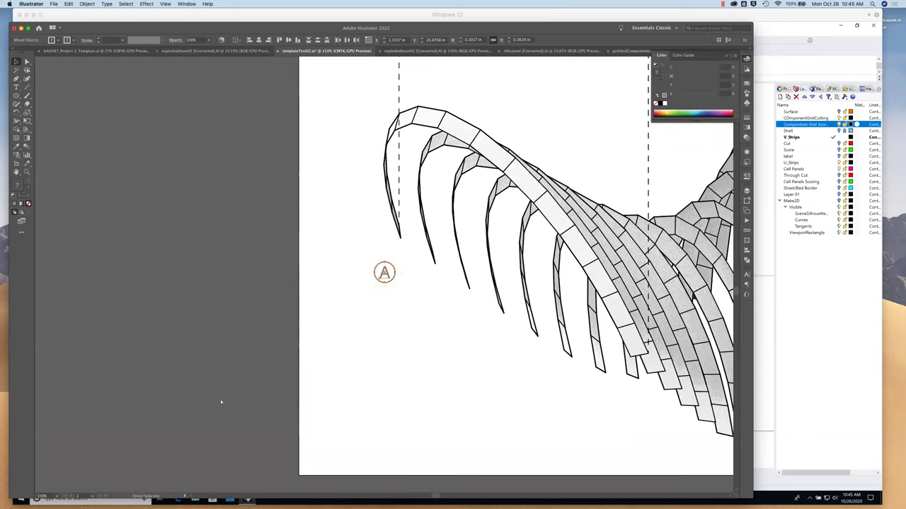
# Duplicate the circled A below the second left rib and change the copy's letter to B.
pyautogui.moveTo(384, 273); pyautogui.dragTo(383, 292)
pyautogui.hotkey('shift', 'Right')
pyautogui.hotkey('shift', 'Right')
pyautogui.hotkey('shift', 'Right')
pyautogui.hotkey('shift', 'Right')
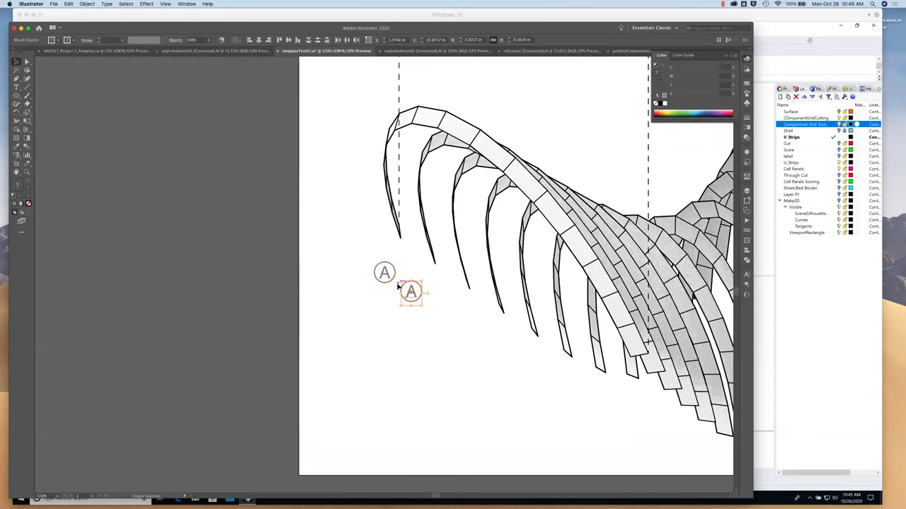
pyautogui.click(434, 293)
pyautogui.doubleClick(433, 291)
pyautogui.write('ZB')
pyautogui.press('BackSpace')
pyautogui.press('BackSpace')
pyautogui.write('B')
pyautogui.click(17, 62)
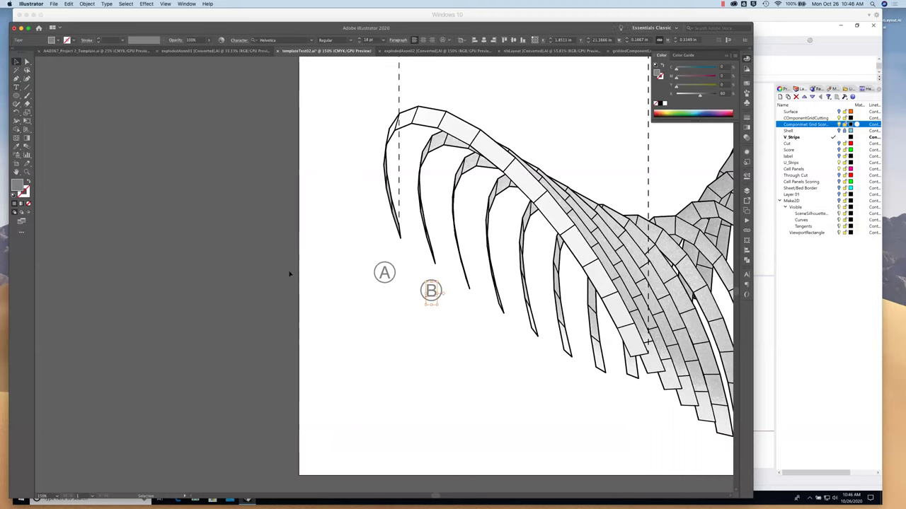
# Duplicate the circled A again, change the copy's letter to C and place it below the third left rib.
pyautogui.click(382, 280)
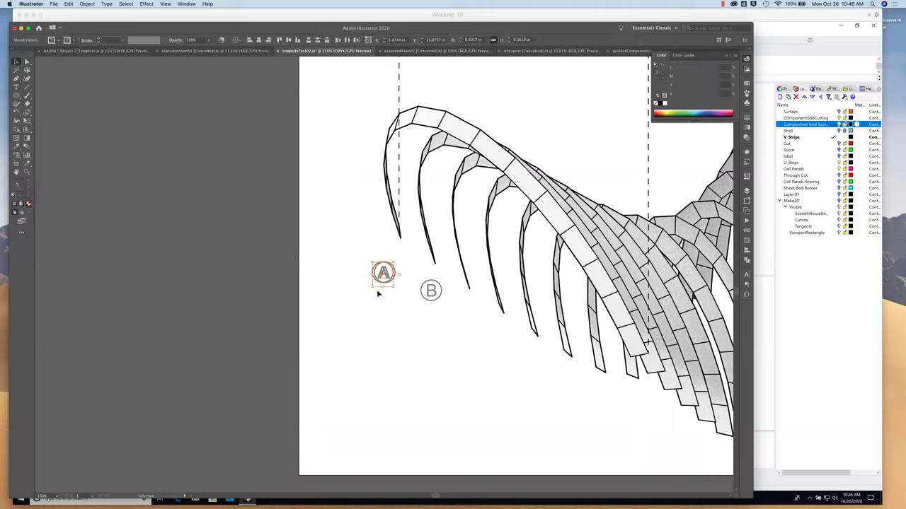
pyautogui.moveTo(384, 278); pyautogui.dragTo(383, 316)
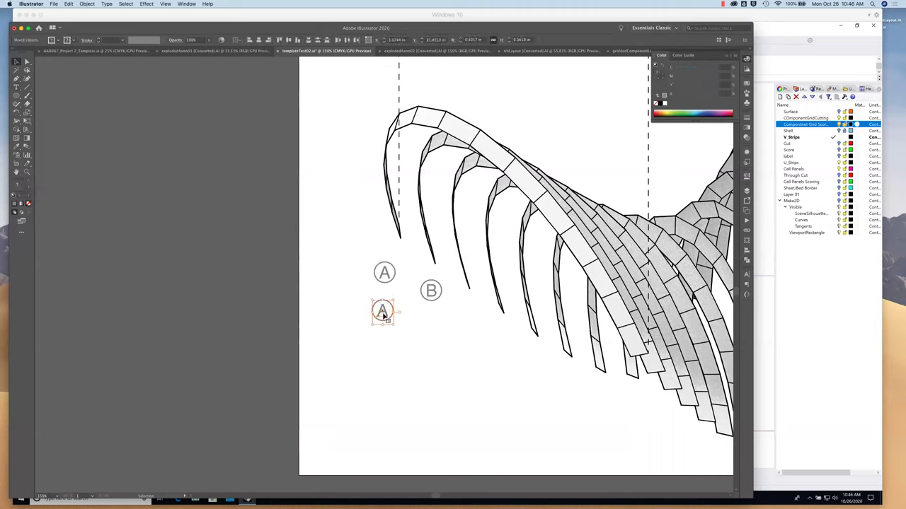
pyautogui.doubleClick(382, 312)
pyautogui.doubleClick(382, 312)
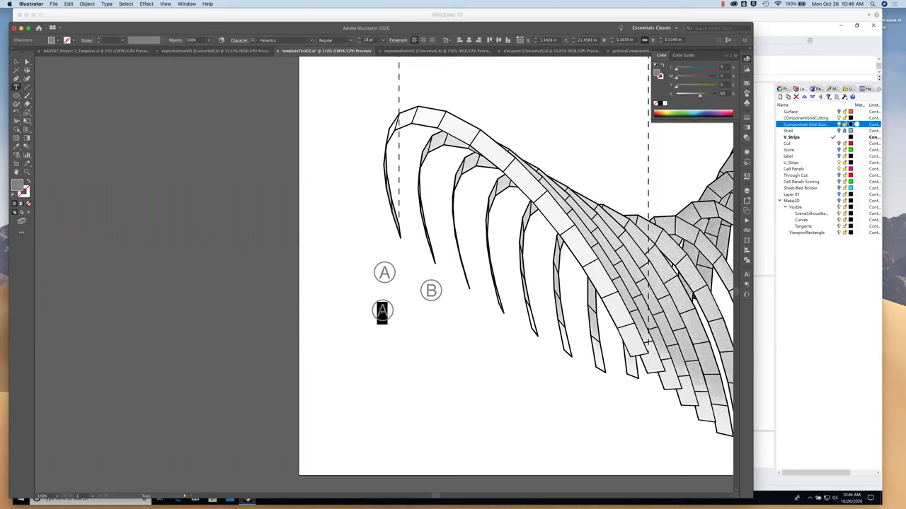
pyautogui.write('C')
pyautogui.click(16, 62)
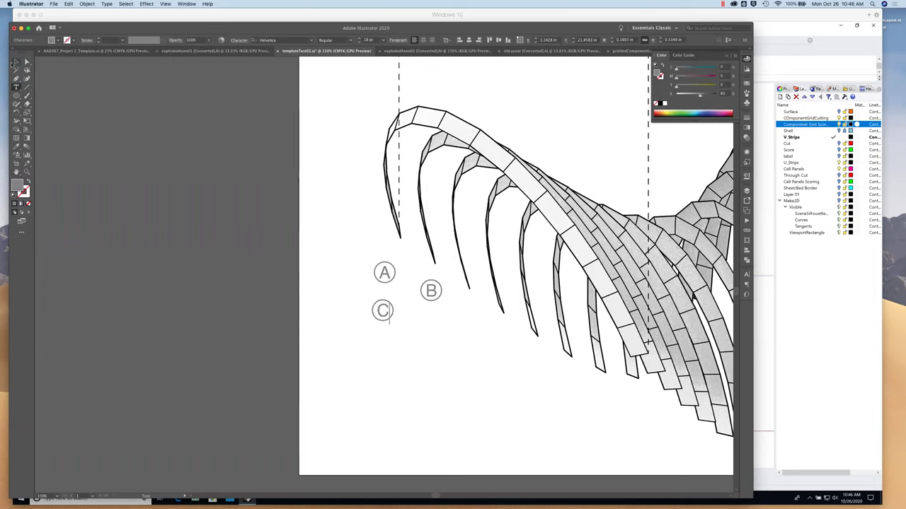
pyautogui.click(385, 316)
pyautogui.moveTo(384, 315); pyautogui.dragTo(465, 326)
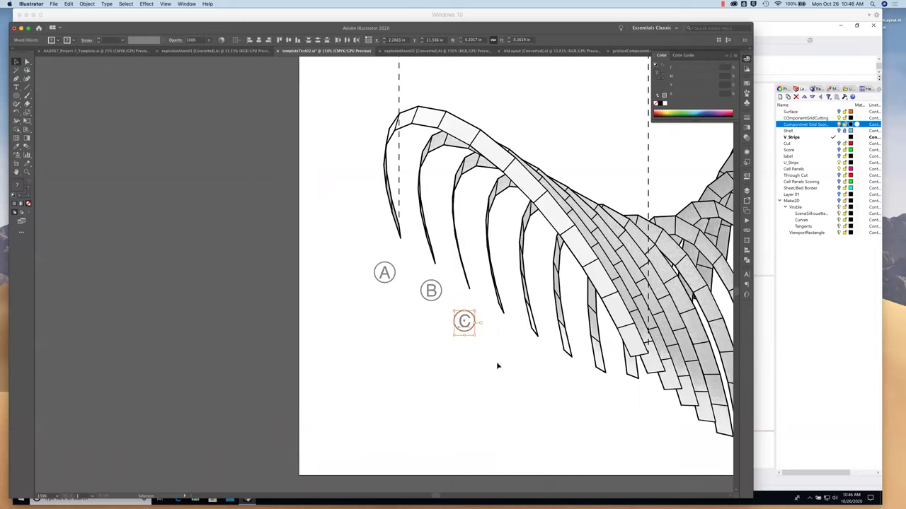
# Move the circled A across to the lowest axonometric's right side, just below the outermost rib's tip.
pyautogui.click(607, 408)
pyautogui.moveTo(606, 409); pyautogui.dragTo(409, 375)
pyautogui.hscroll(5, 409, 376)
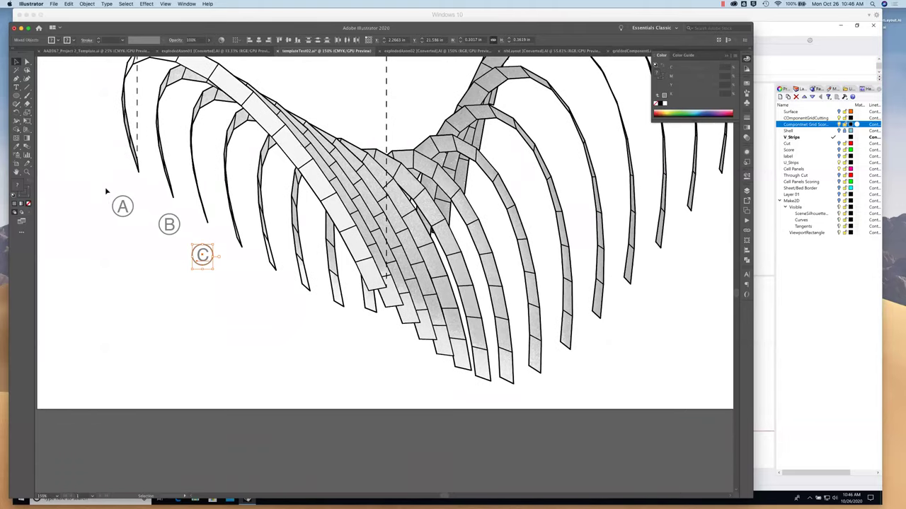
pyautogui.click(132, 217)
pyautogui.moveTo(132, 216); pyautogui.dragTo(690, 312)
pyautogui.hscroll(8, 690, 312)
pyautogui.scroll(1, 690, 311)
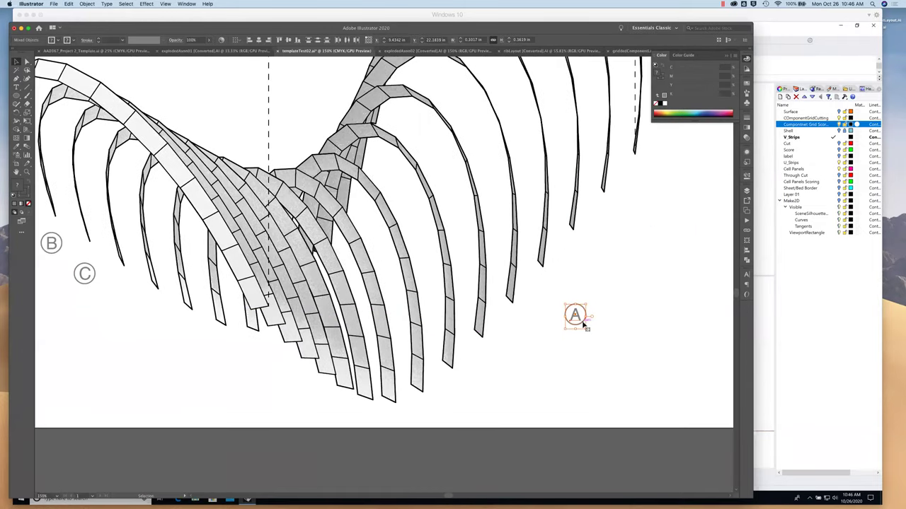
pyautogui.moveTo(657, 234); pyautogui.dragTo(572, 279)
pyautogui.moveTo(501, 363); pyautogui.dragTo(588, 224)
pyautogui.moveTo(476, 310); pyautogui.dragTo(543, 277)
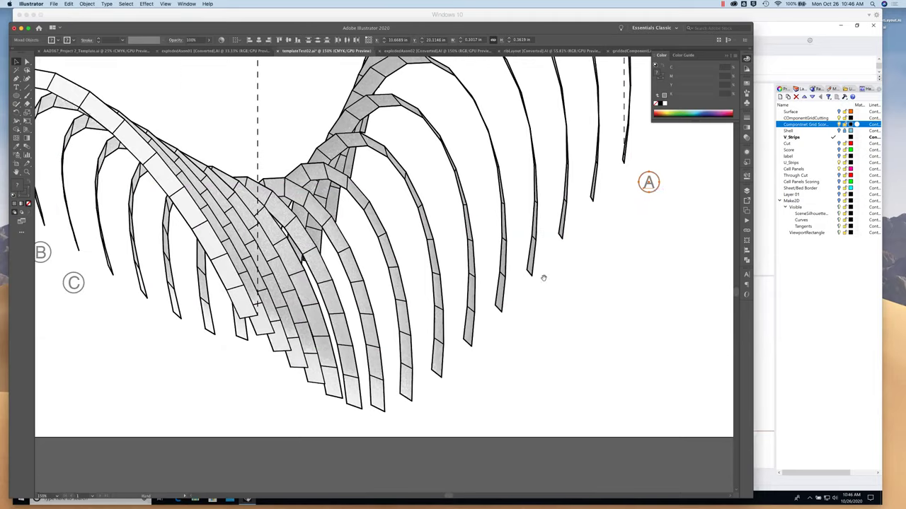
# Move the circled B and C to the right side, stepping diagonally down from A along the rib ends.
pyautogui.moveTo(41, 256); pyautogui.dragTo(634, 220)
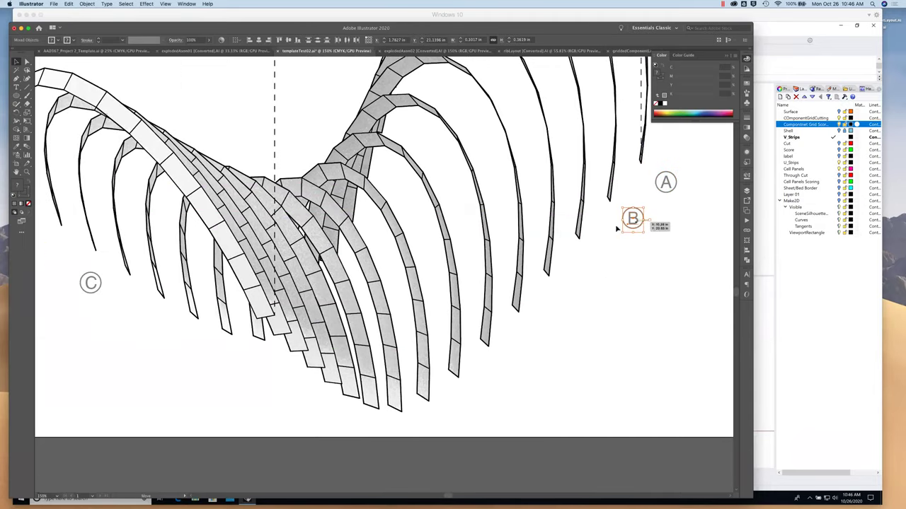
pyautogui.click(99, 295)
pyautogui.moveTo(97, 293); pyautogui.dragTo(603, 261)
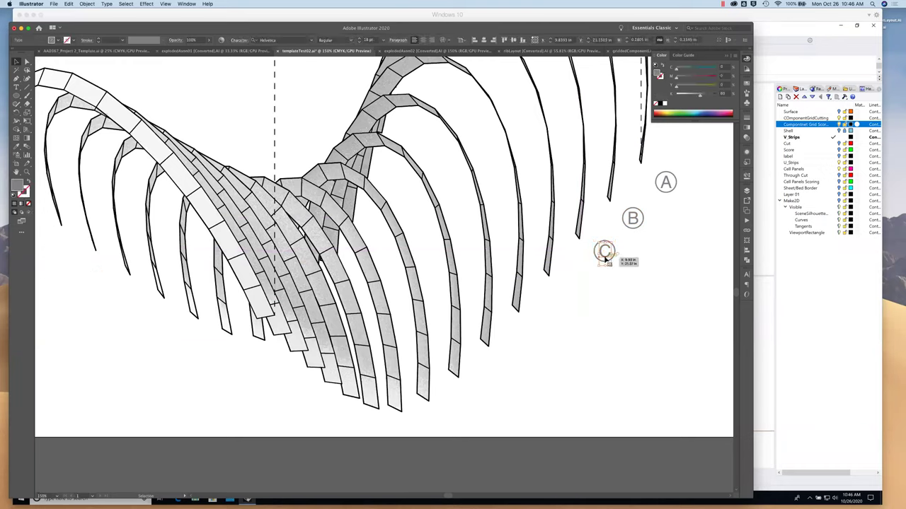
pyautogui.click(602, 295)
# Copy the A, B and C markers together and place the copies further down the same diagonal of rib ends.
pyautogui.click(665, 185)
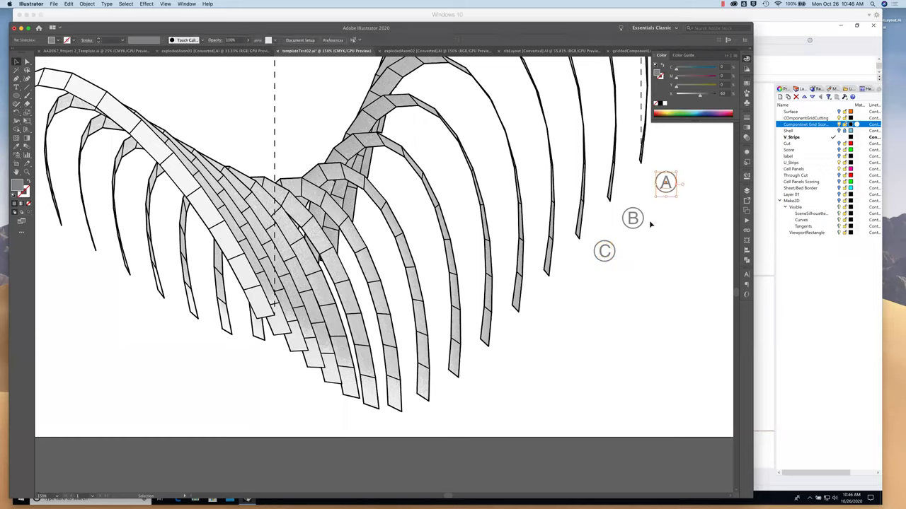
pyautogui.keyDown('shift'); pyautogui.click(632, 223); pyautogui.keyUp('shift')
pyautogui.keyDown('shift'); pyautogui.click(602, 252); pyautogui.keyUp('shift')
pyautogui.press('super+c')
pyautogui.press('super+v')
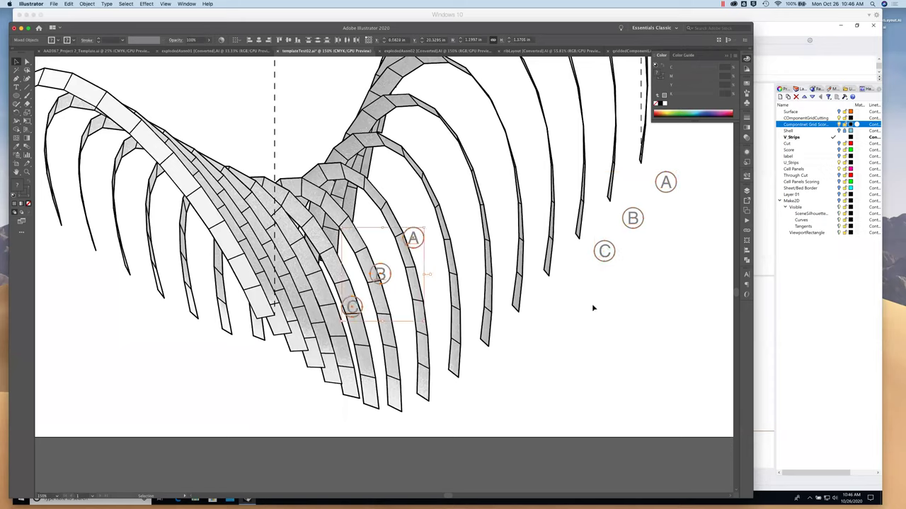
pyautogui.moveTo(419, 249); pyautogui.dragTo(577, 305)
pyautogui.press('super+shift+a')
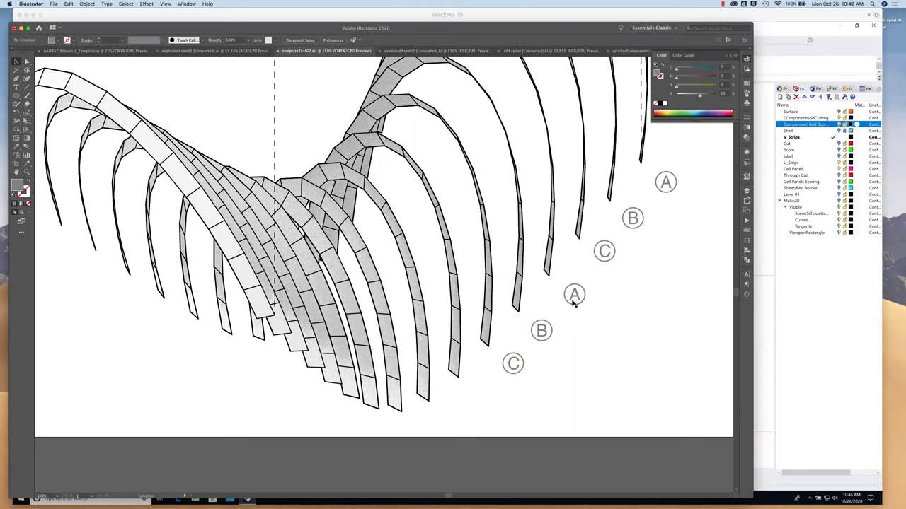
# Change the letters of the three copied markers to D, E and F, continuing down the diagonal.
pyautogui.press('t')
pyautogui.doubleClick(574, 296)
pyautogui.write('AD')
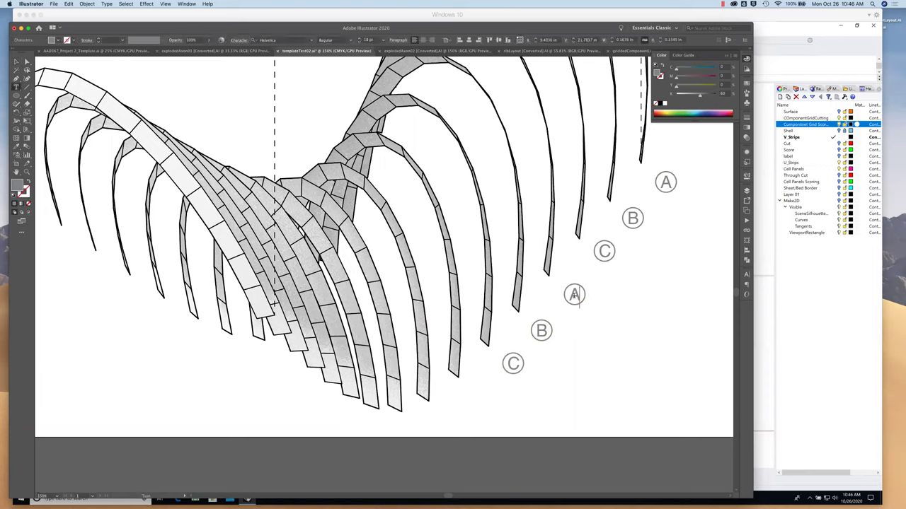
pyautogui.doubleClick(541, 331)
pyautogui.write('E')
pyautogui.doubleClick(513, 363)
pyautogui.write('F')
pyautogui.doubleClick(575, 296)
pyautogui.write('D')
pyautogui.click(16, 61)
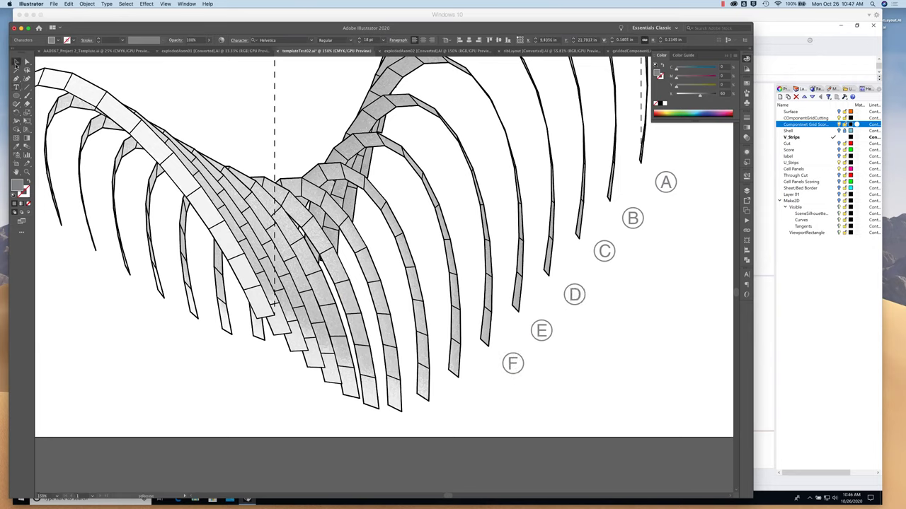
# Paste another set of the A, B and C markers and shift it to the blank area right of D, E and F.
pyautogui.click(585, 364)
pyautogui.hotkey('shift', 'v')
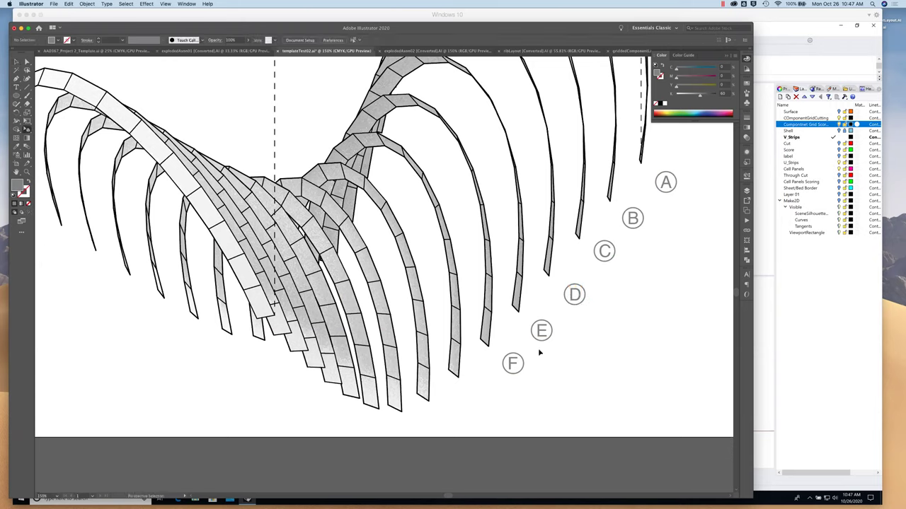
pyautogui.hotkey('ctrl', 'v')
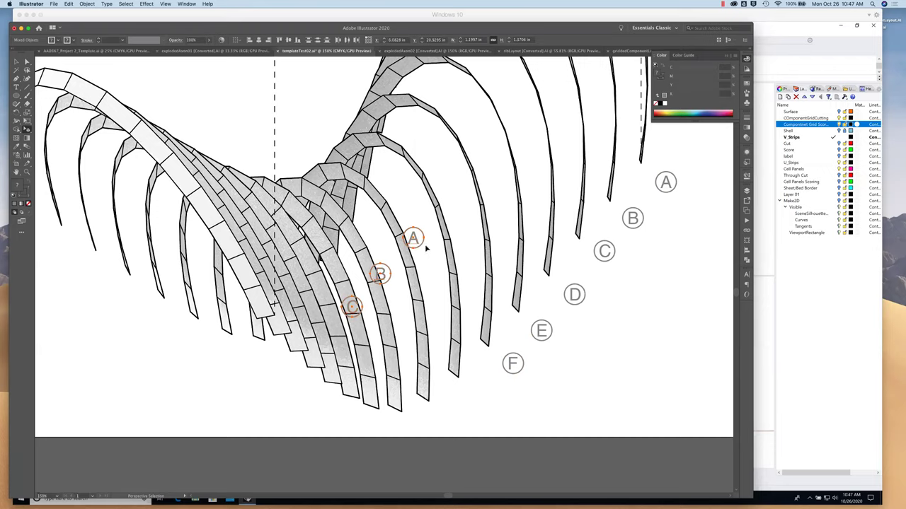
pyautogui.hotkey('shift', 'Down')
pyautogui.hotkey('shift', 'Down')
pyautogui.hotkey('shift', 'Down')
pyautogui.hotkey('shift', 'Down')
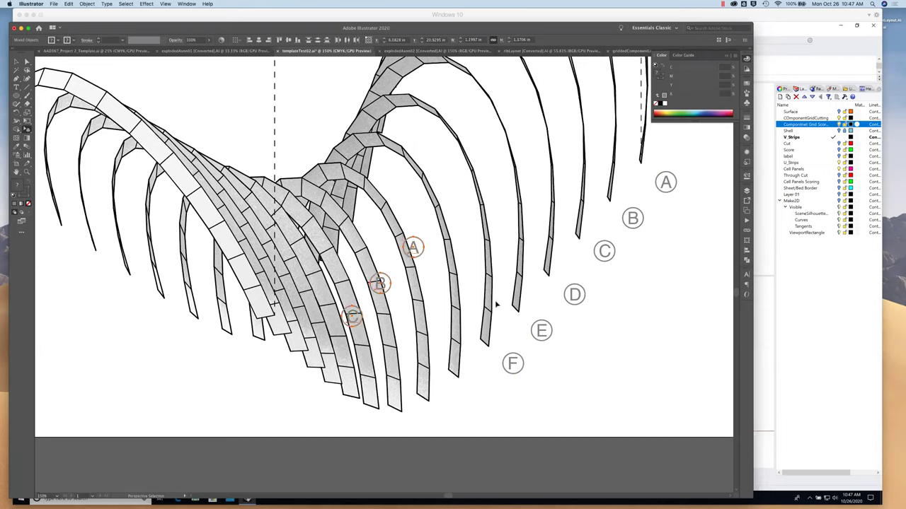
pyautogui.hotkey('shift', 'Right')
pyautogui.hotkey('shift', 'Right')
pyautogui.hotkey('shift', 'Right')
pyautogui.hotkey('shift', 'Right')
pyautogui.hotkey('shift', 'Right')
pyautogui.hotkey('shift', 'Right')
pyautogui.hotkey('shift', 'Right')
pyautogui.hotkey('shift', 'Right')
pyautogui.hotkey('shift', 'Right')
pyautogui.hotkey('shift', 'Right')
pyautogui.hotkey('shift', 'Right')
pyautogui.hotkey('shift', 'Right')
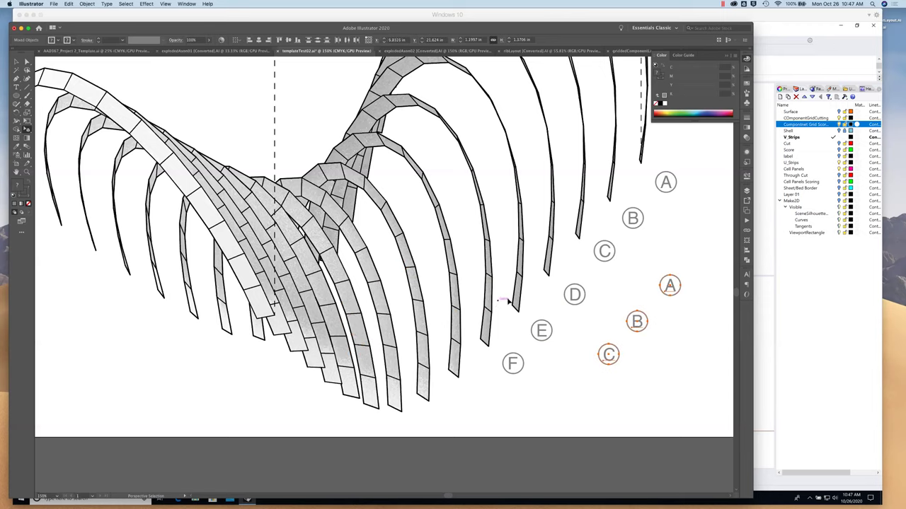
# Change the letters of the newly pasted markers to G, H and I.
pyautogui.click(695, 333)
pyautogui.press('t')
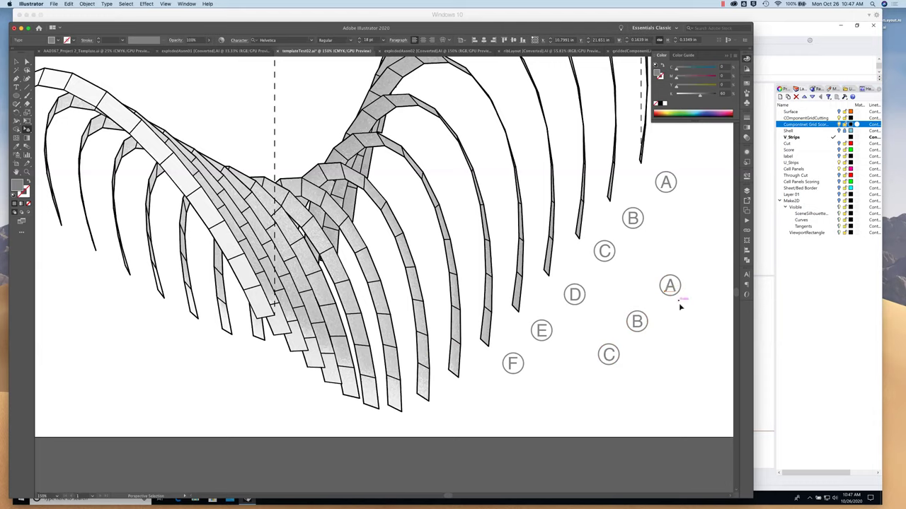
pyautogui.click(21, 62)
pyautogui.doubleClick(670, 286)
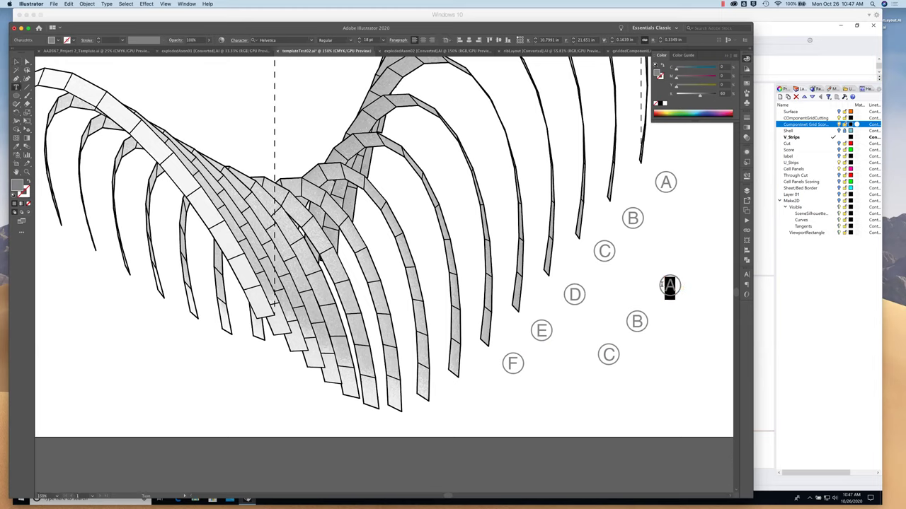
pyautogui.write('G')
pyautogui.doubleClick(636, 322)
pyautogui.write('H')
pyautogui.doubleClick(607, 354)
pyautogui.write('I')
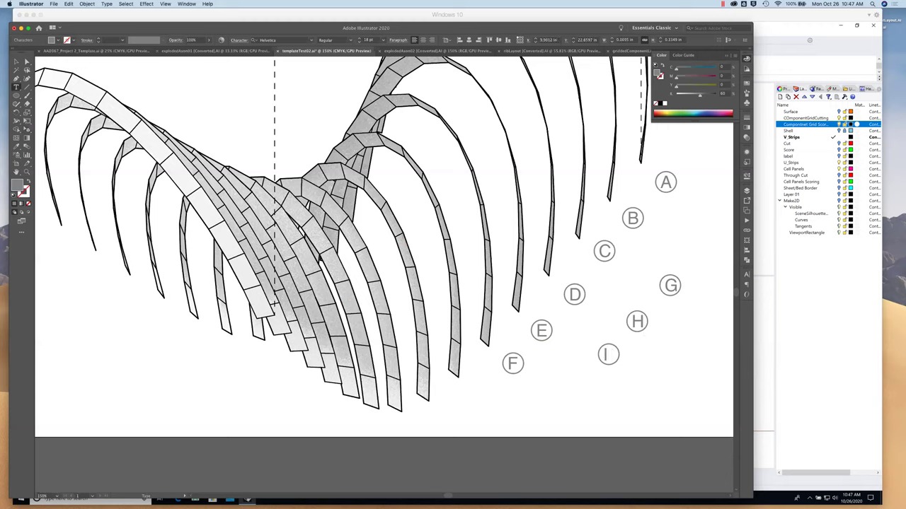
pyautogui.click(17, 62)
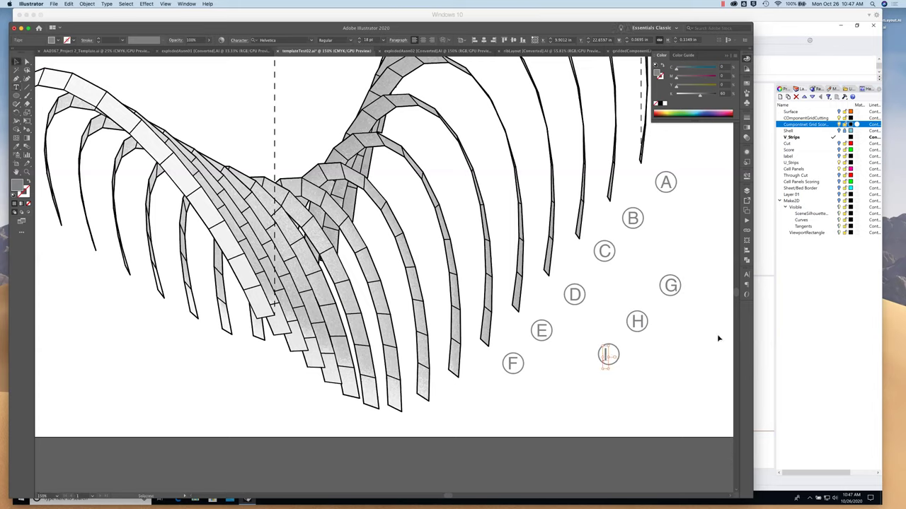
# Move G and H to the next rib ends below F, and place I below the lowest strips to their left.
pyautogui.moveTo(610, 360); pyautogui.dragTo(327, 428)
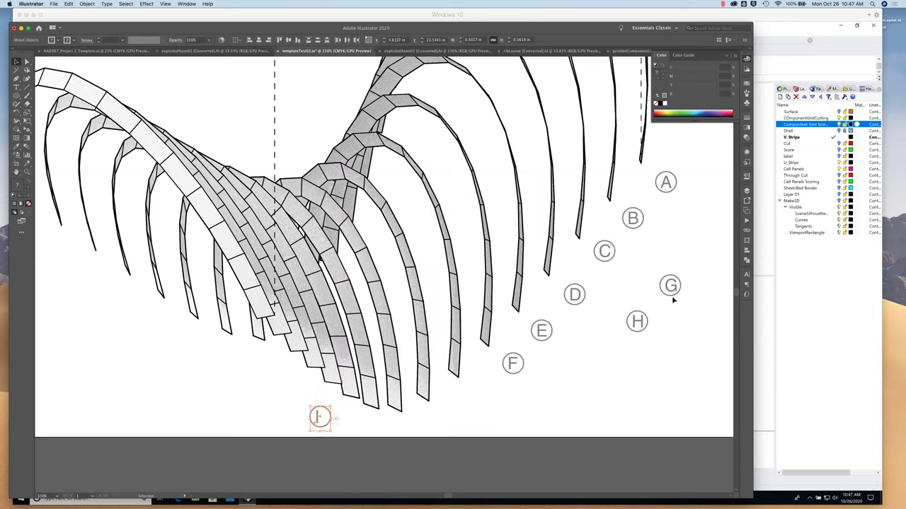
pyautogui.moveTo(671, 291); pyautogui.dragTo(474, 406)
pyautogui.moveTo(639, 323); pyautogui.dragTo(440, 424)
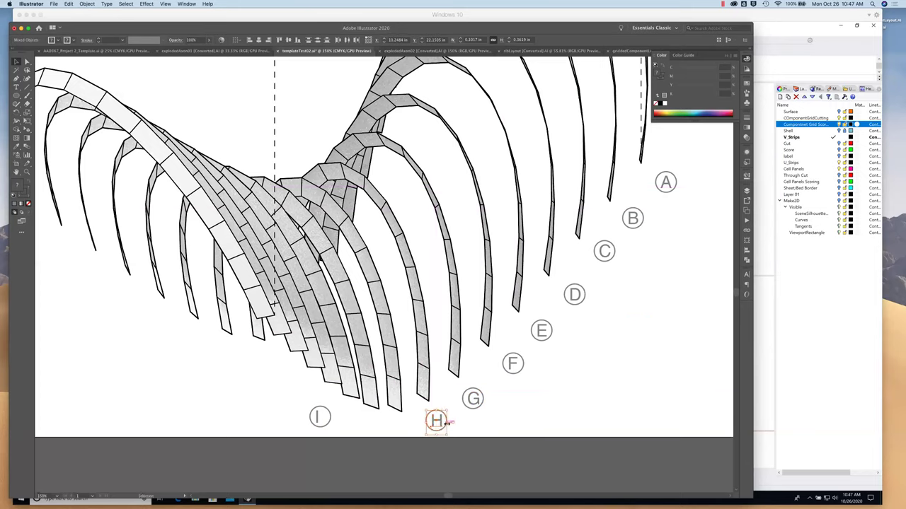
pyautogui.click(581, 394)
# Draw a leader line from the first rib end to marker A and give it the marker's grey stroke.
pyautogui.click(25, 86)
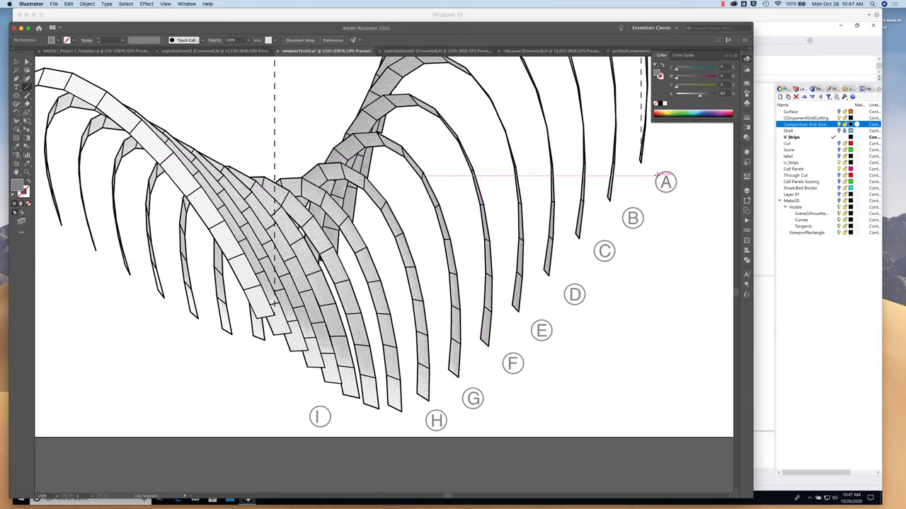
pyautogui.moveTo(640, 161); pyautogui.dragTo(654, 169)
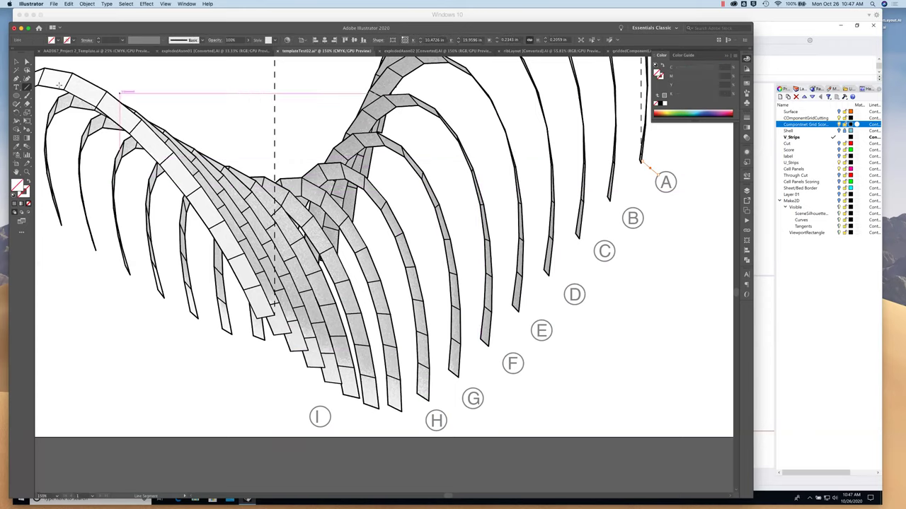
pyautogui.click(18, 61)
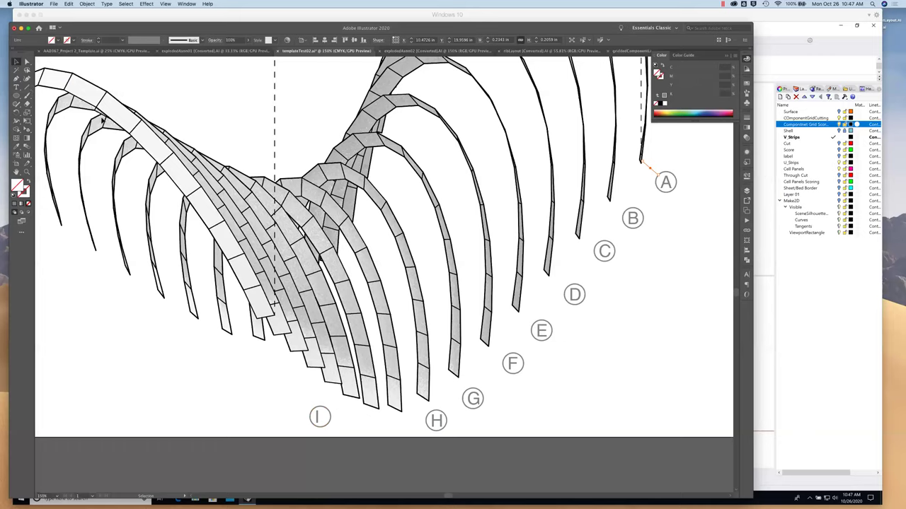
pyautogui.click(17, 147)
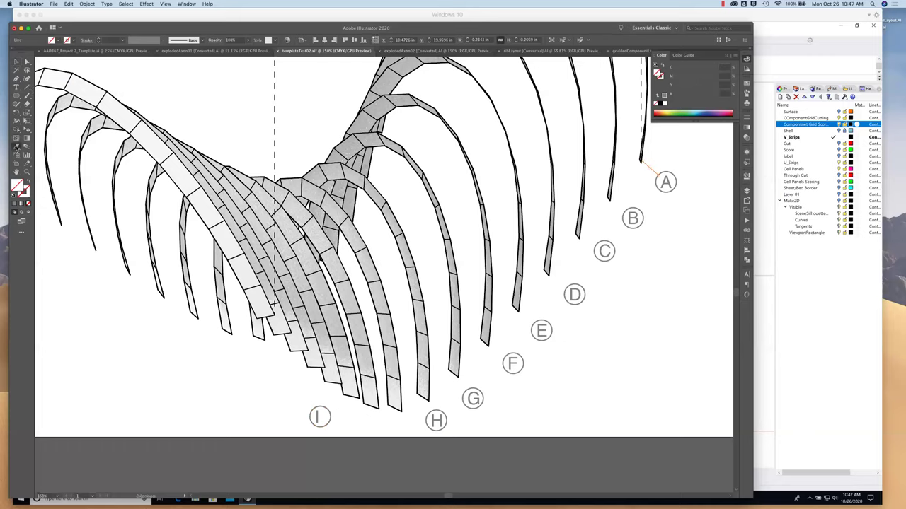
pyautogui.click(658, 182)
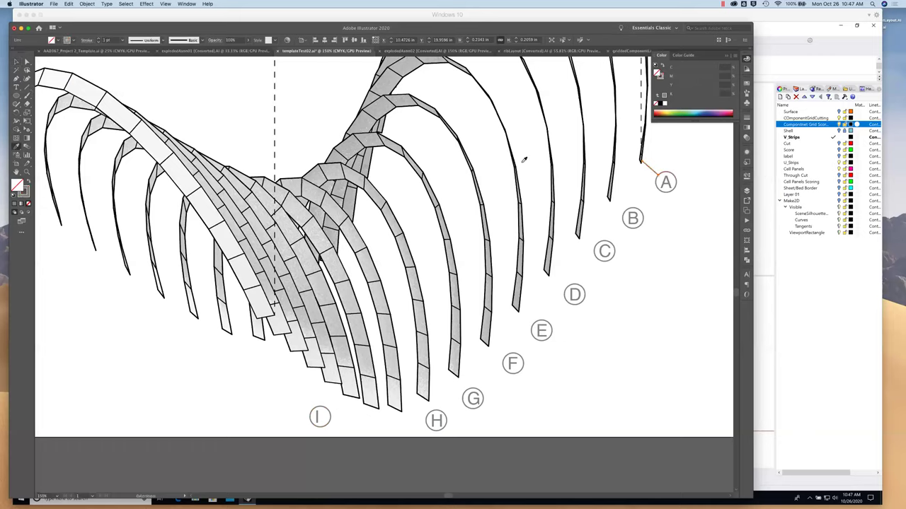
pyautogui.click(17, 62)
pyautogui.click(685, 233)
# Draw matching grey leader lines between the rib ends and markers B, C, D, E, F, G and H.
pyautogui.click(27, 88)
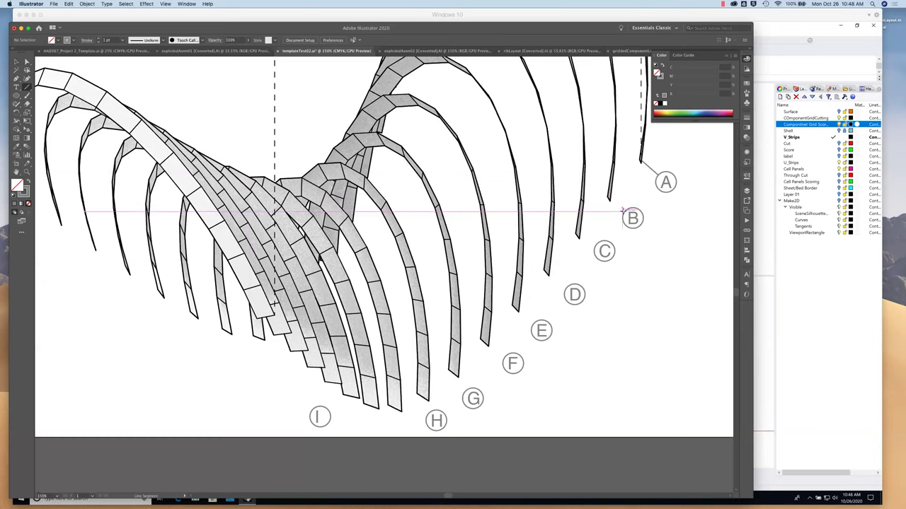
pyautogui.moveTo(608, 198)
pyautogui.mouseDown()
pyautogui.moveTo(629, 203)
pyautogui.moveTo(624, 211)
pyautogui.mouseUp()
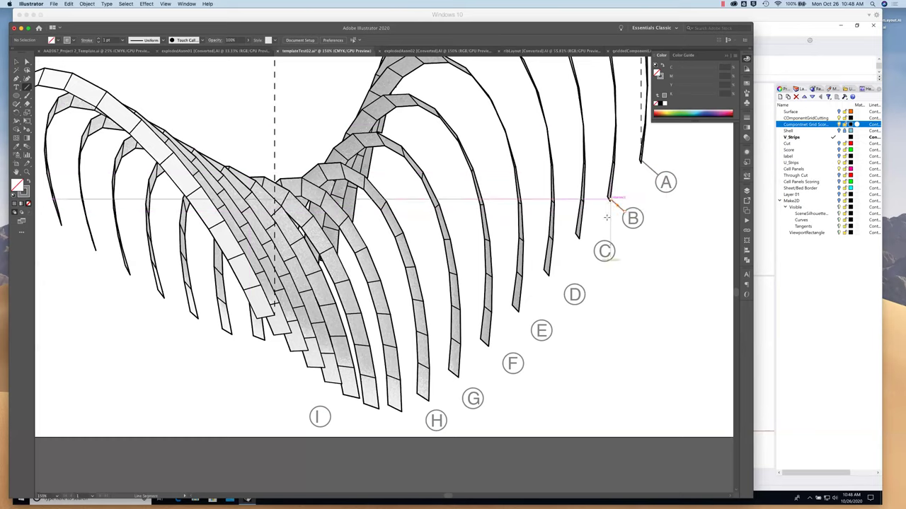
pyautogui.moveTo(578, 235); pyautogui.dragTo(577, 236)
pyautogui.moveTo(566, 286); pyautogui.dragTo(547, 272)
pyautogui.moveTo(536, 323); pyautogui.dragTo(519, 310)
pyautogui.moveTo(507, 358); pyautogui.dragTo(488, 341)
pyautogui.moveTo(469, 388); pyautogui.dragTo(457, 374)
pyautogui.moveTo(436, 410); pyautogui.dragTo(428, 396)
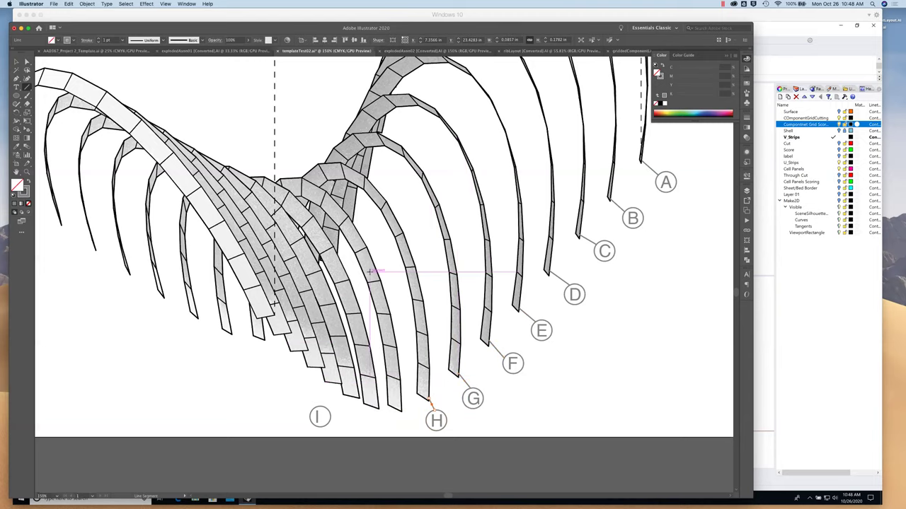
# Examine the rib markers, the three stacked axonometrics and the component grid across the whole sheet.
pyautogui.scroll(-4, 369, 271)
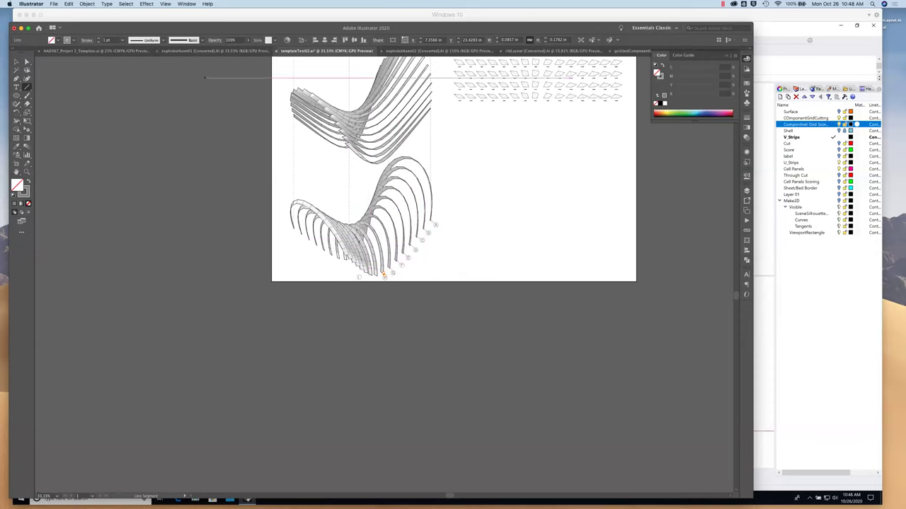
pyautogui.click(16, 62)
pyautogui.click(255, 168)
pyautogui.moveTo(256, 159); pyautogui.dragTo(238, 310)
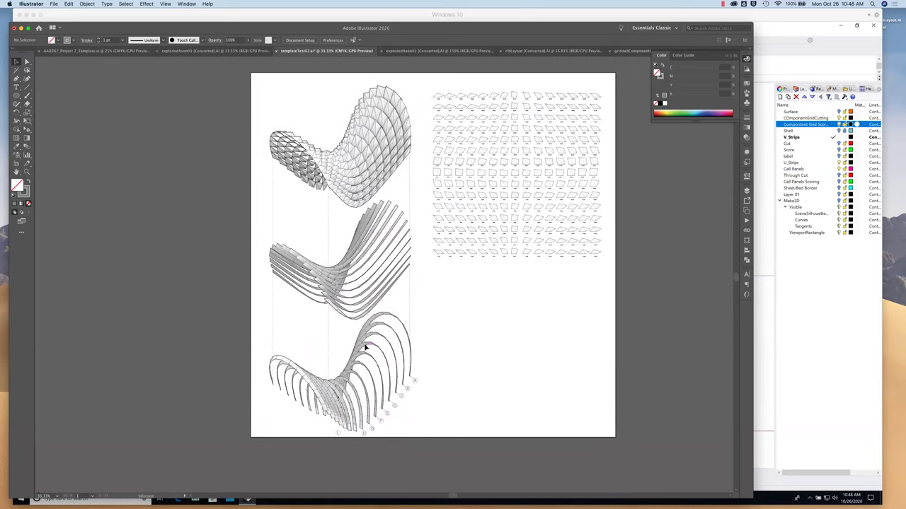
pyautogui.scroll(1, 365, 346)
pyautogui.moveTo(365, 346); pyautogui.dragTo(345, 212)
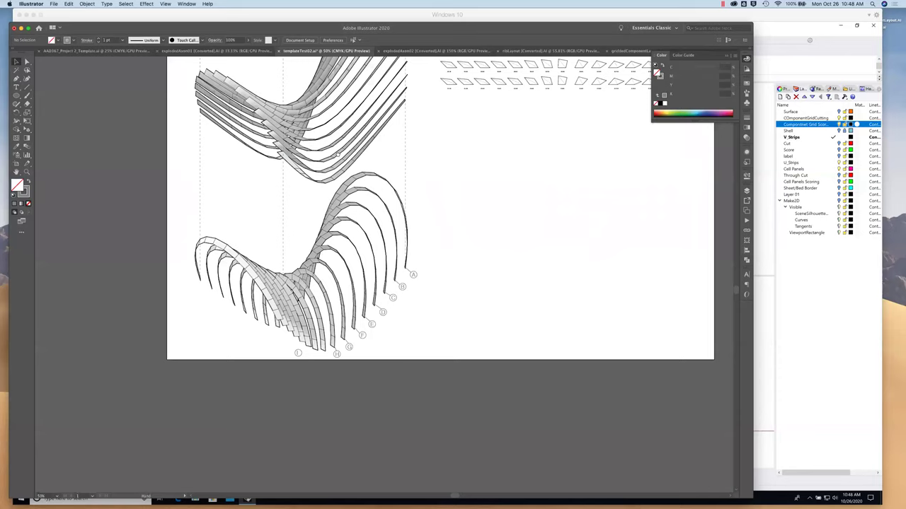
pyautogui.scroll(5, 421, 408)
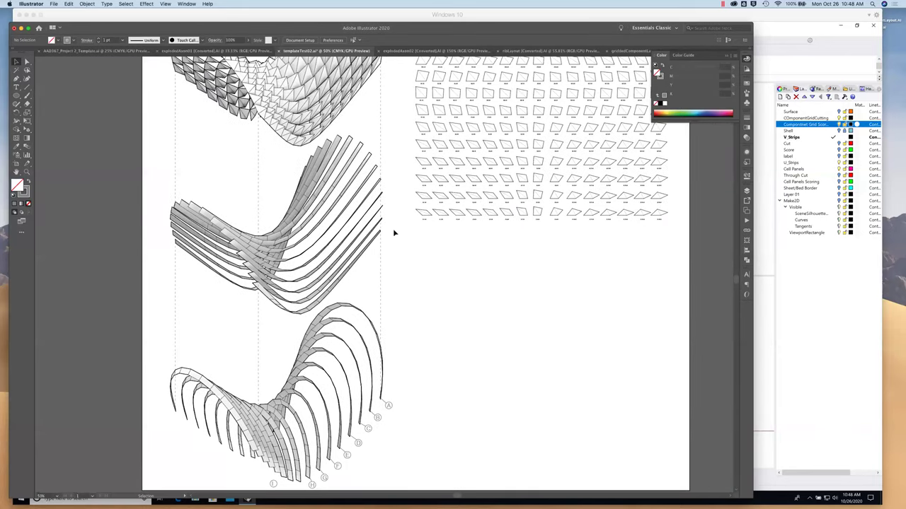
pyautogui.moveTo(399, 244); pyautogui.dragTo(356, 385)
pyautogui.scroll(4, 346, 319)
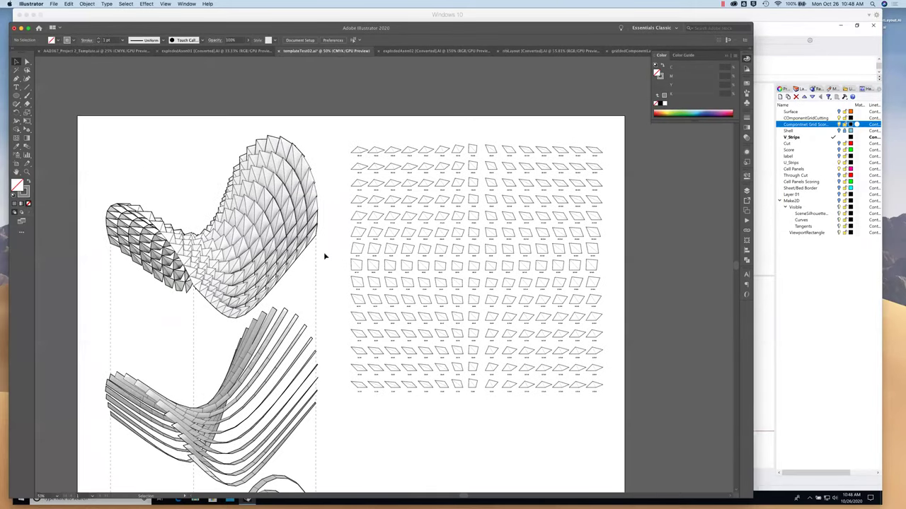
pyautogui.press('super+minus')
pyautogui.press('super+minus')
pyautogui.scroll(-1, 325, 257)
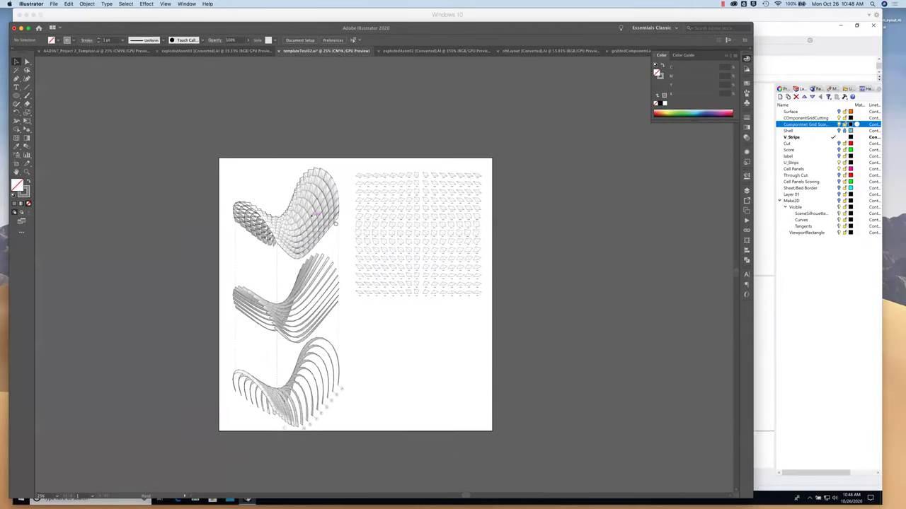
pyautogui.scroll(-1, 335, 224)
pyautogui.hotkey('ctrl', 'Up')
pyautogui.press('Escape')
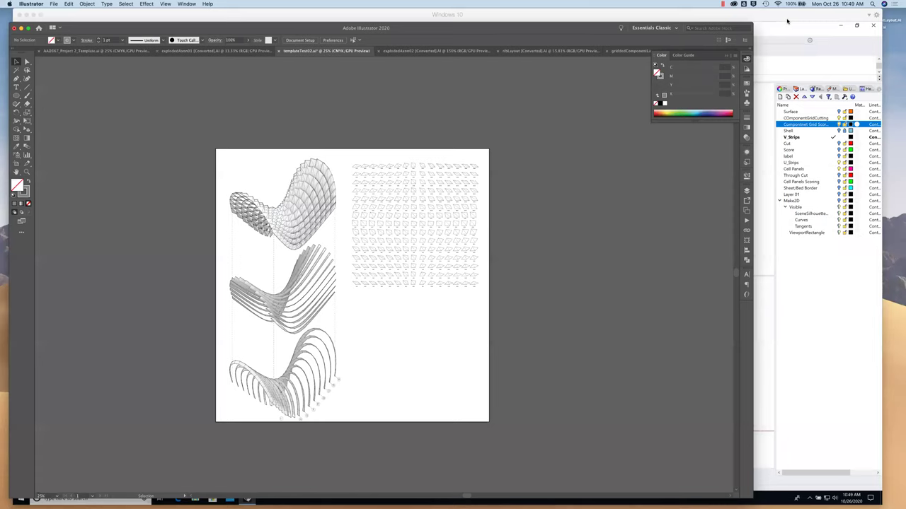
pyautogui.click(787, 22)
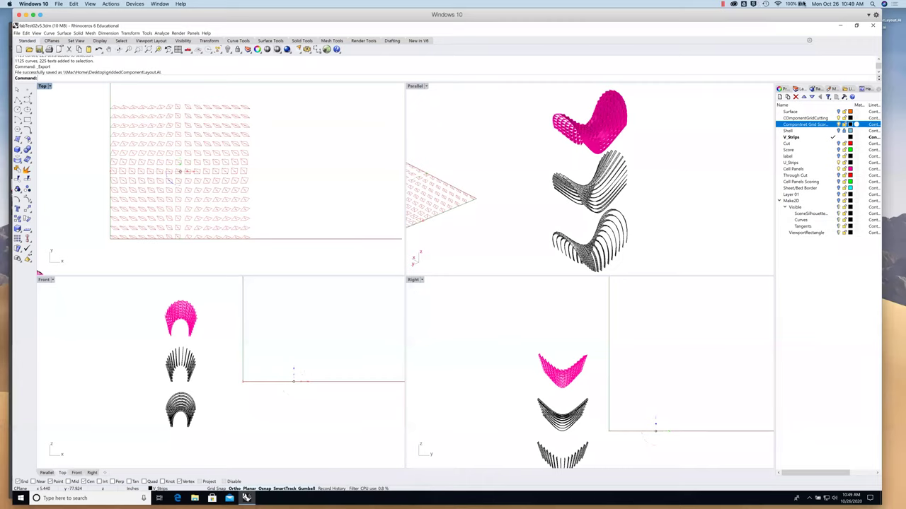
pyautogui.hotkey('ctrl', 'Up')
pyautogui.click(222, 204)
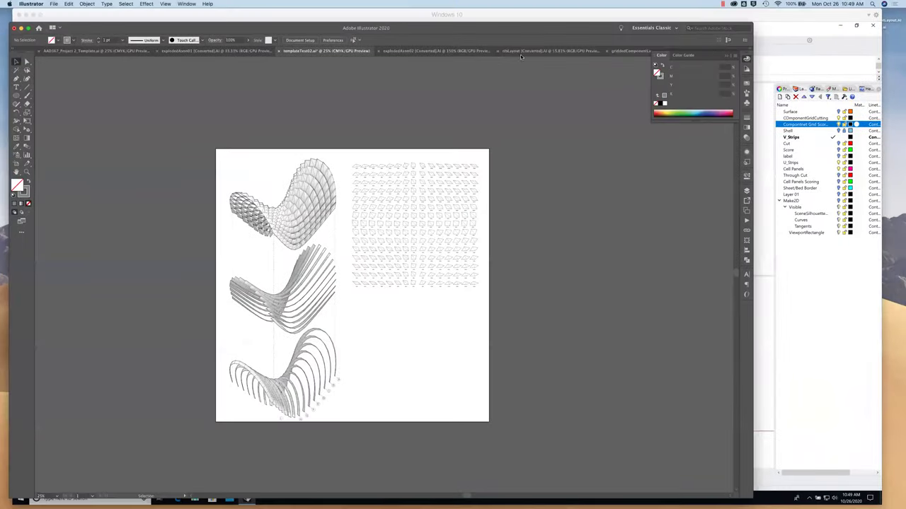
# In the ribLayout document, move the three loose strips above the middle arch onto the top of the large strip stack.
pyautogui.click(520, 53)
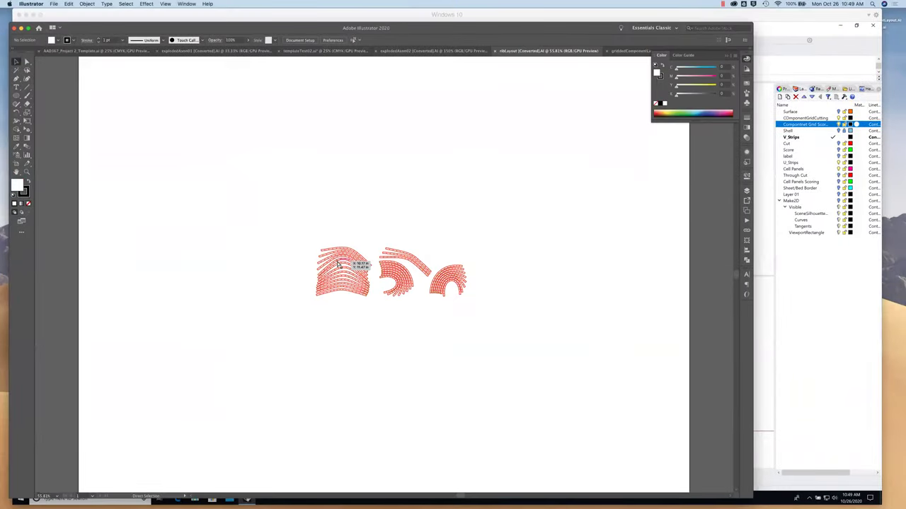
pyautogui.press('super+equal')
pyautogui.press('super+equal')
pyautogui.press('super+equal')
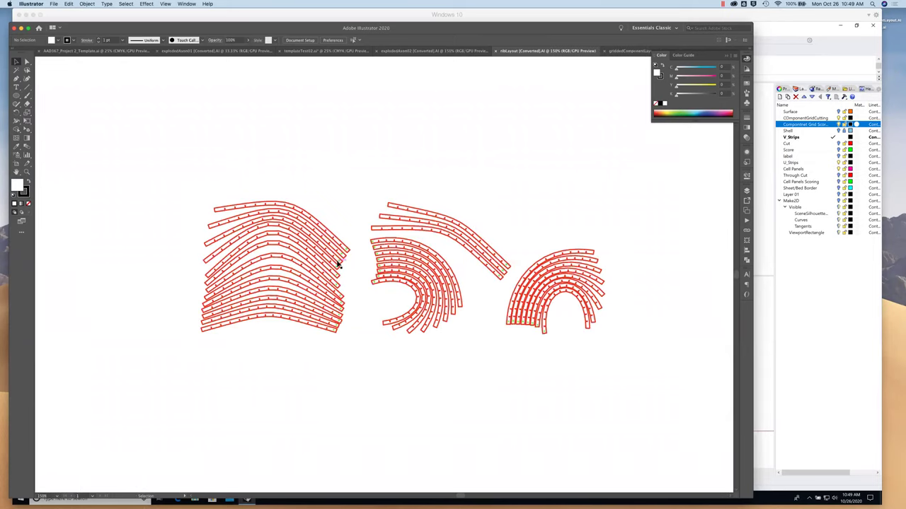
pyautogui.click(501, 273)
pyautogui.moveTo(501, 273); pyautogui.dragTo(350, 242)
pyautogui.click(525, 206)
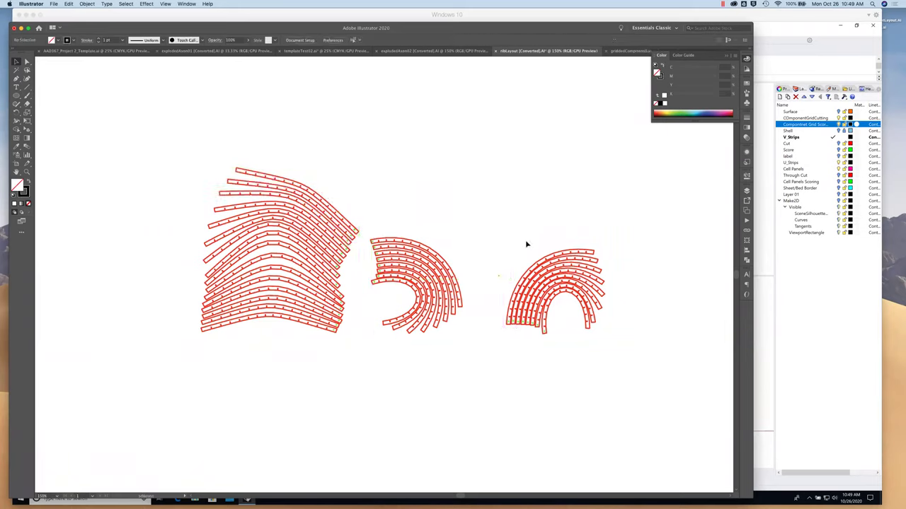
# Rotate the middle set of curved strips into an upright arch and place it right beside the other arch set.
pyautogui.moveTo(365, 227); pyautogui.dragTo(469, 348)
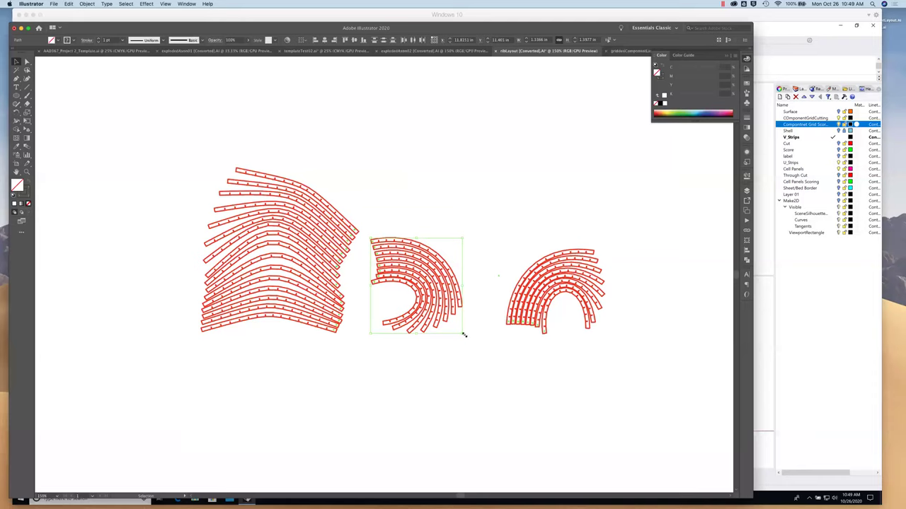
pyautogui.moveTo(465, 333); pyautogui.dragTo(486, 215)
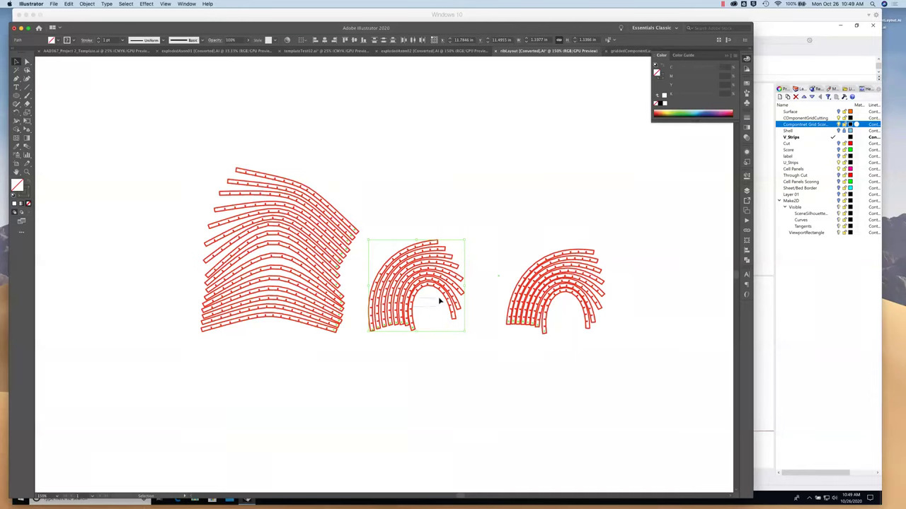
pyautogui.moveTo(362, 350); pyautogui.dragTo(481, 236)
pyautogui.moveTo(399, 274); pyautogui.dragTo(440, 271)
pyautogui.click(487, 352)
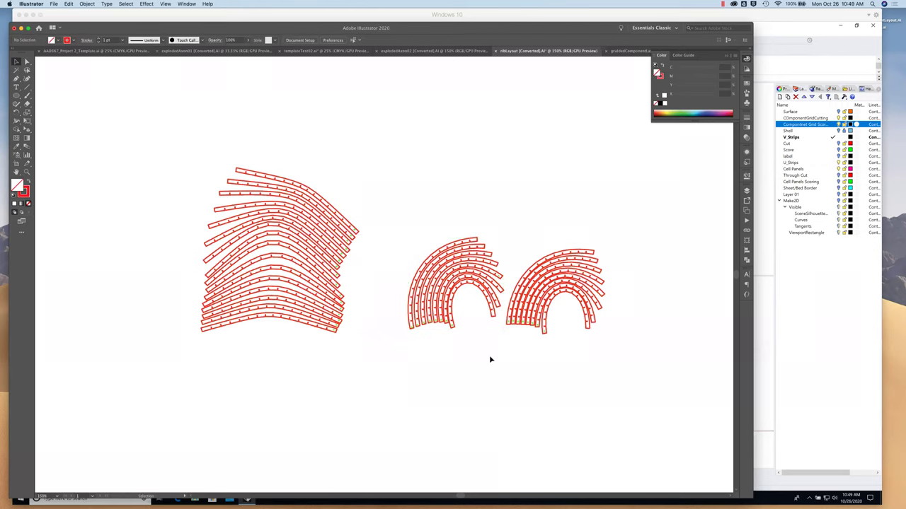
# Move the large strip stack closer to the two arch sets and copy all the strips.
pyautogui.moveTo(170, 142); pyautogui.dragTo(368, 358)
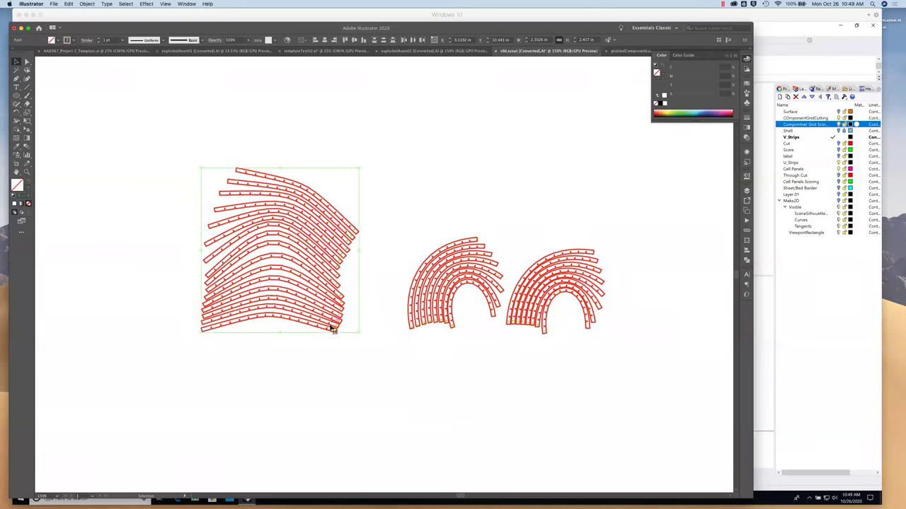
pyautogui.moveTo(319, 329); pyautogui.dragTo(371, 333)
pyautogui.moveTo(199, 112); pyautogui.dragTo(638, 387)
pyautogui.click(87, 4)
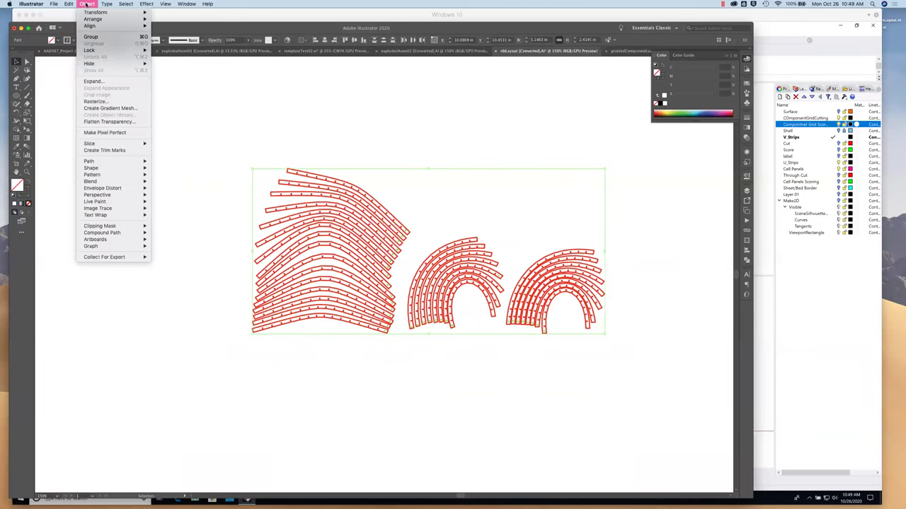
pyautogui.moveTo(69, 3)
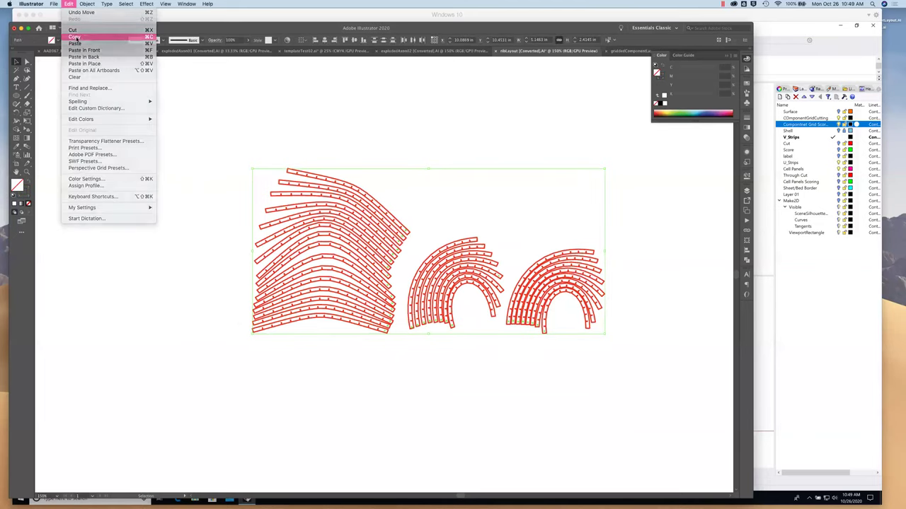
pyautogui.click(73, 36)
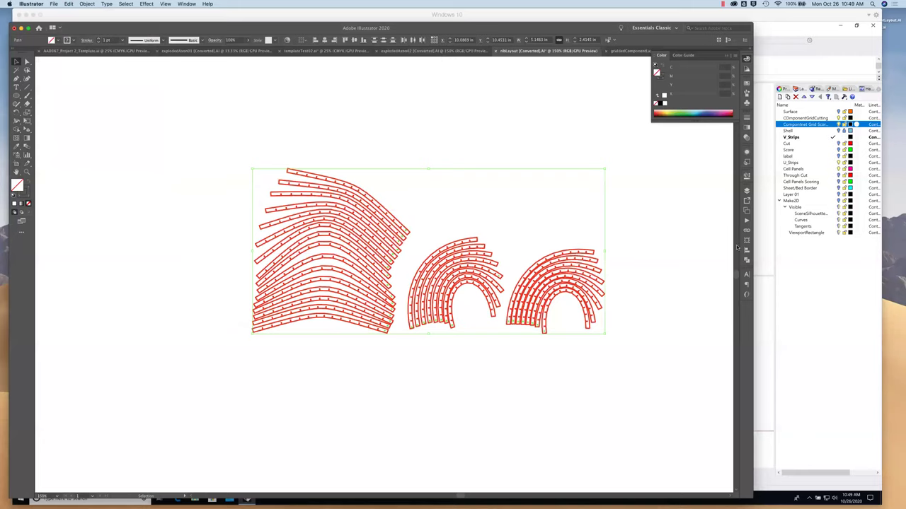
# Show the document's layers and check the Paste Remembers Layers option.
pyautogui.click(747, 190)
pyautogui.click(733, 188)
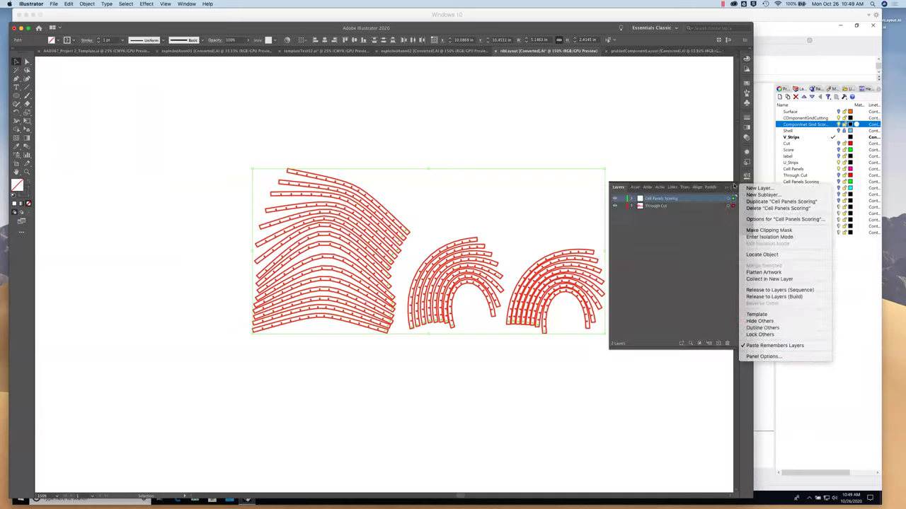
pyautogui.click(683, 256)
# Paste the copied strips into templateTest02 below the component grid and enlarge them proportionally to about twice their width or more.
pyautogui.click(136, 53)
pyautogui.click(407, 56)
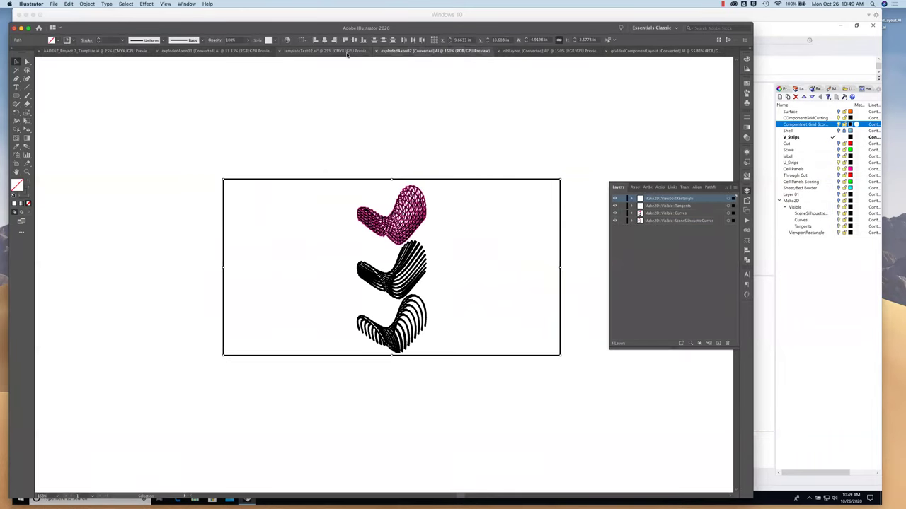
pyautogui.click(347, 54)
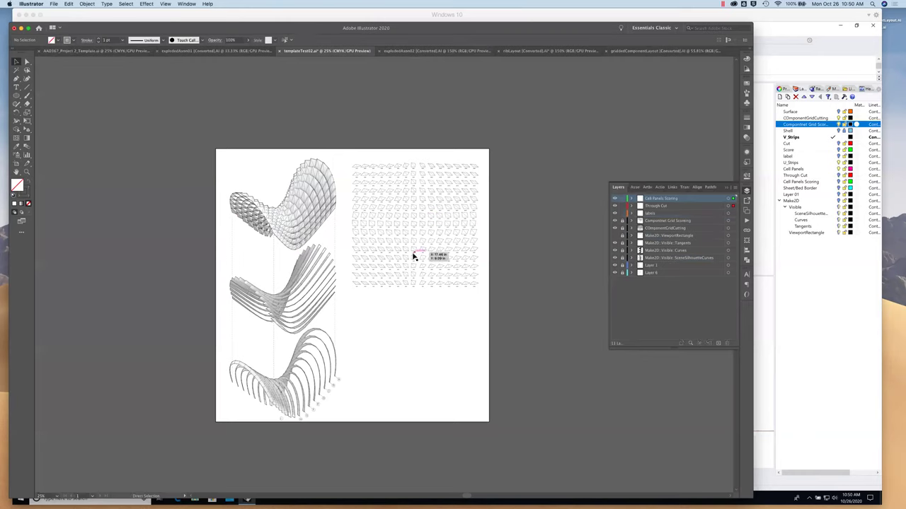
pyautogui.press('super+v')
pyautogui.press('Down')
pyautogui.press('Down')
pyautogui.press('Down')
pyautogui.press('Down')
pyautogui.press('Down')
pyautogui.press('Down')
pyautogui.press('Down')
pyautogui.press('Down')
pyautogui.press('Down')
pyautogui.press('Down')
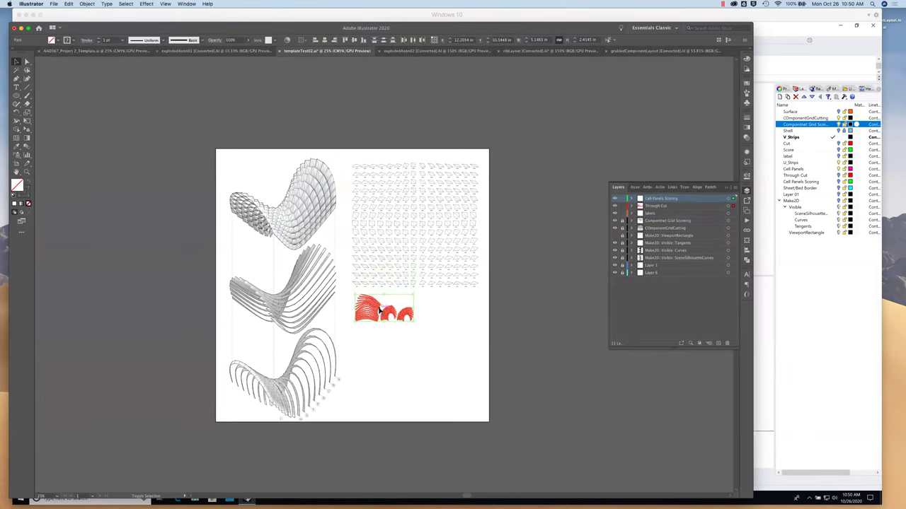
pyautogui.moveTo(415, 322); pyautogui.dragTo(539, 395)
pyautogui.click(415, 430)
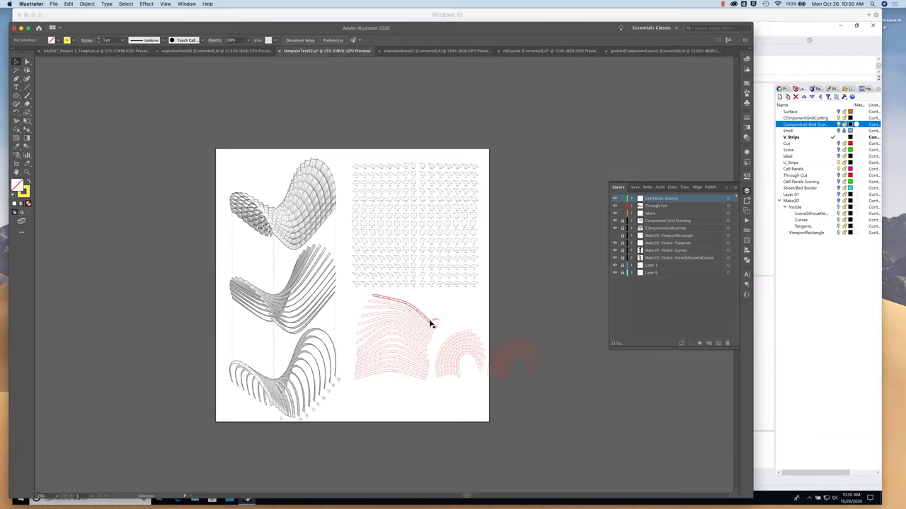
# Show the layout guides on the templateTest02 sheet.
pyautogui.click(165, 5)
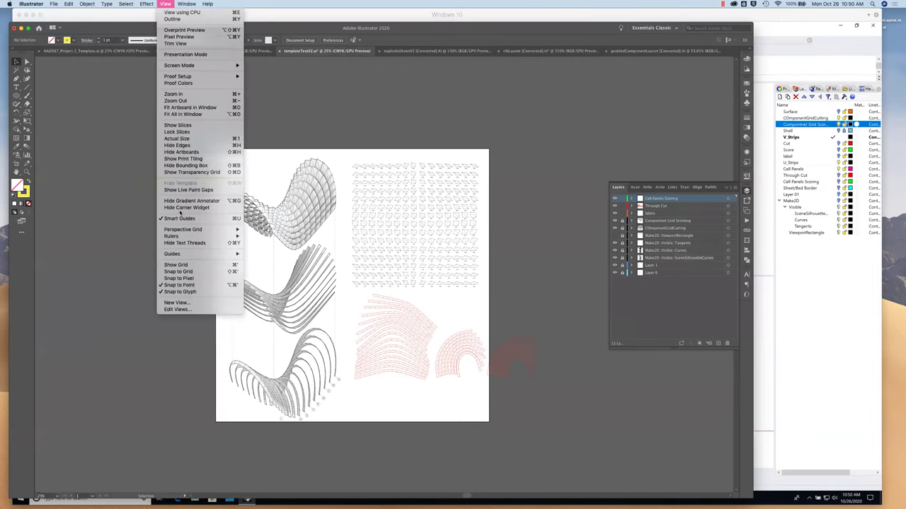
pyautogui.moveTo(181, 232)
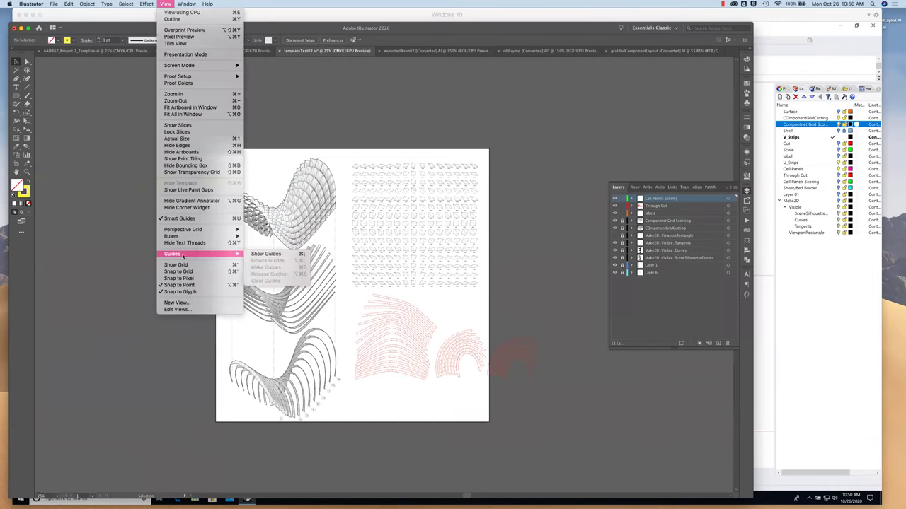
pyautogui.click(261, 250)
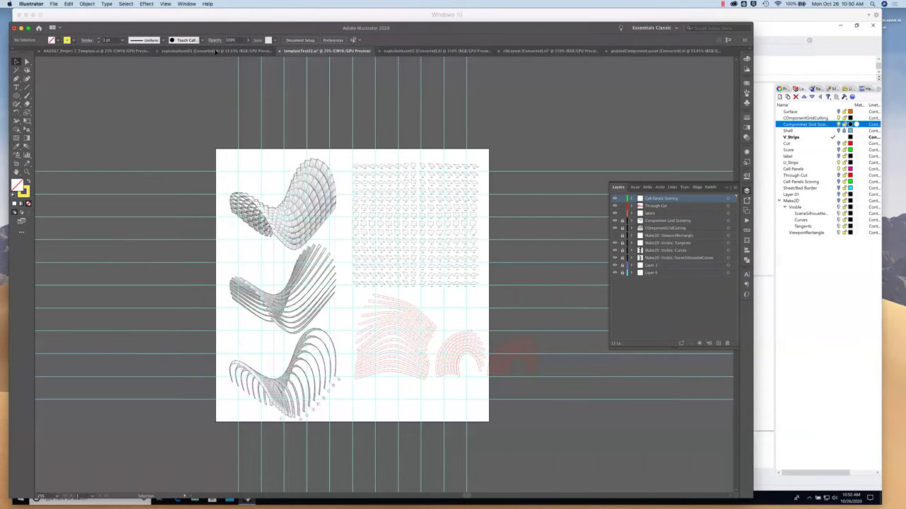
pyautogui.click(165, 4)
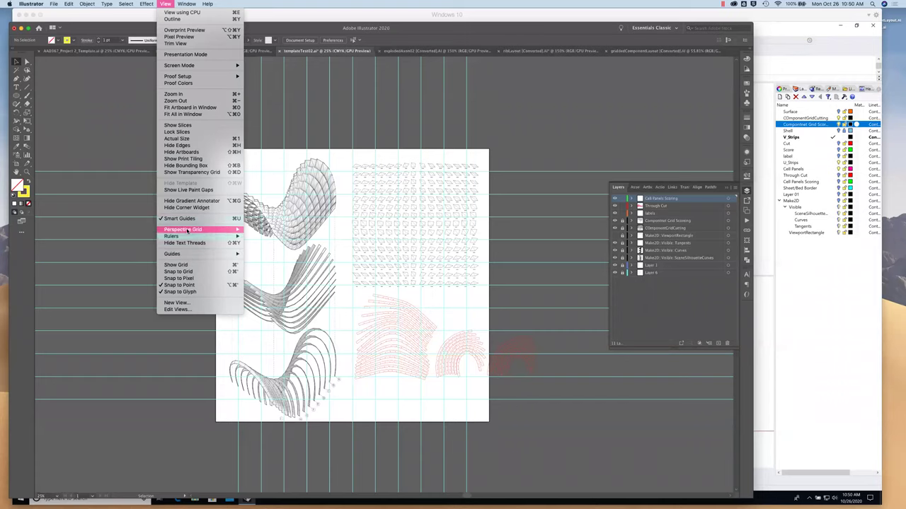
pyautogui.moveTo(208, 254)
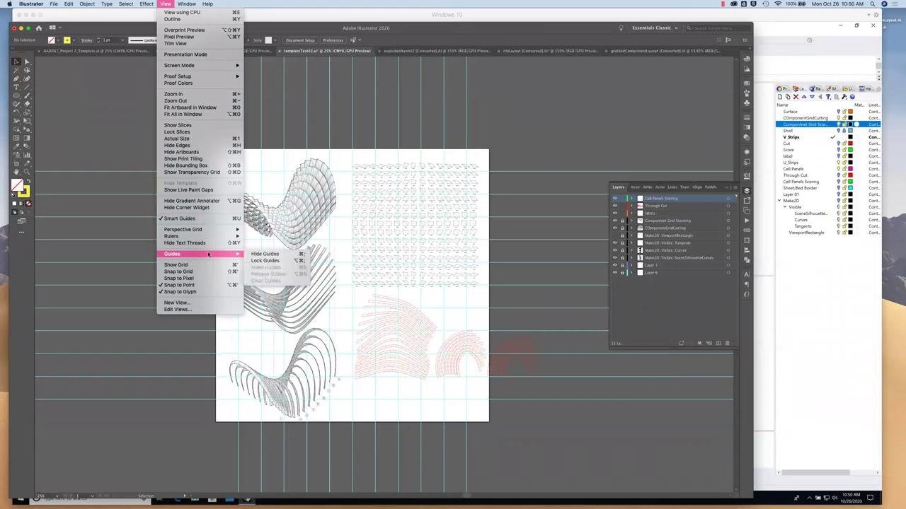
pyautogui.click(271, 255)
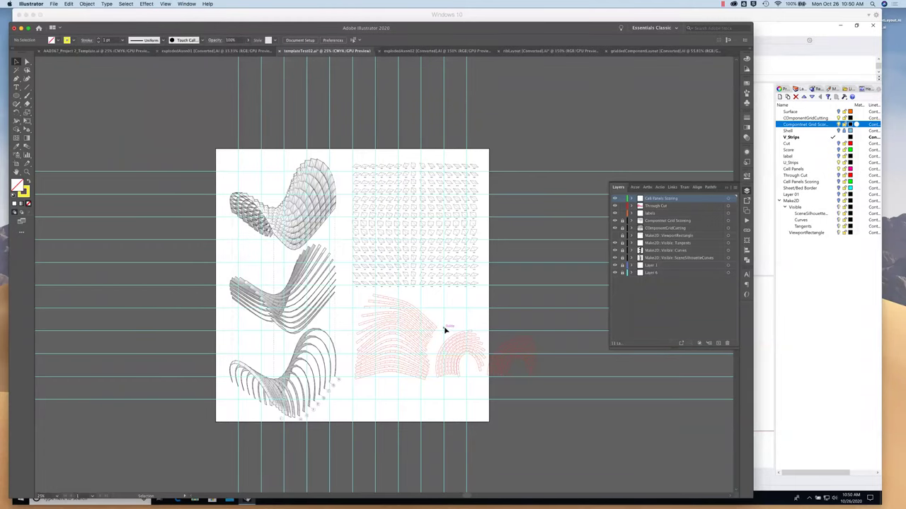
# Check which objects belong to the labels layer and lock that layer.
pyautogui.press('super+equal')
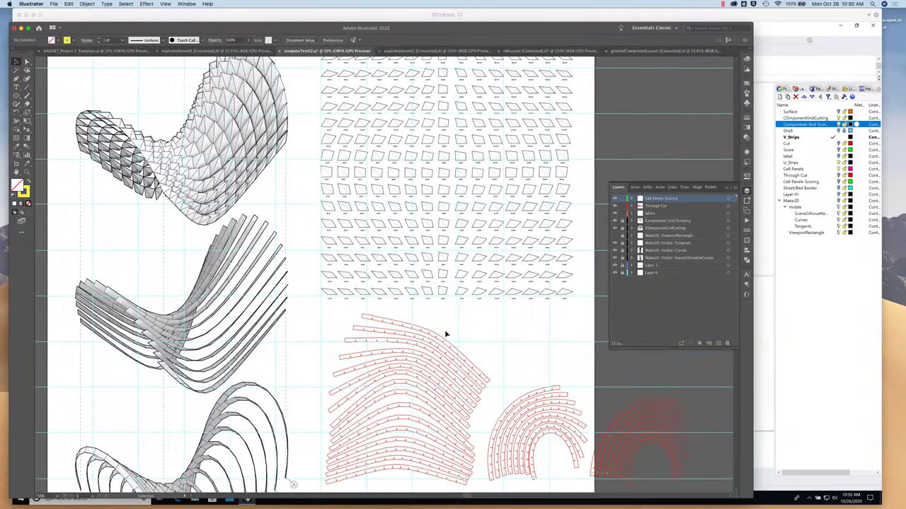
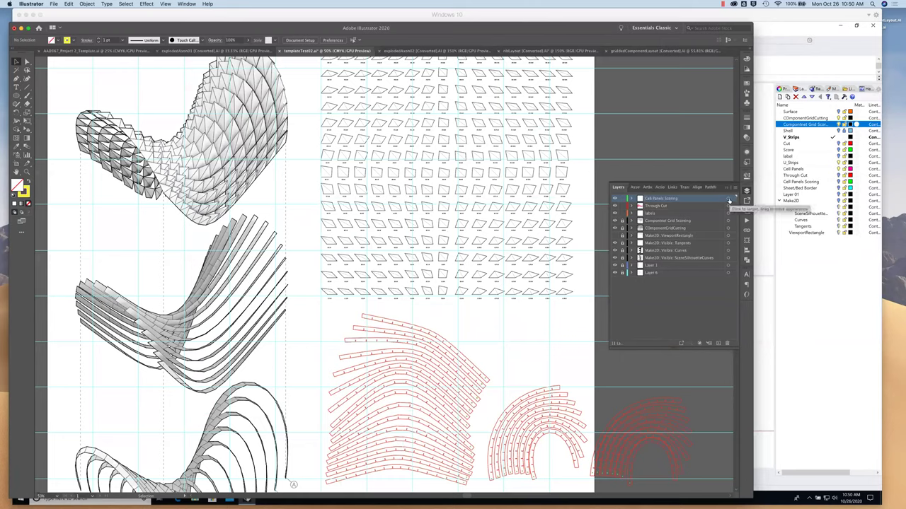
pyautogui.click(728, 214)
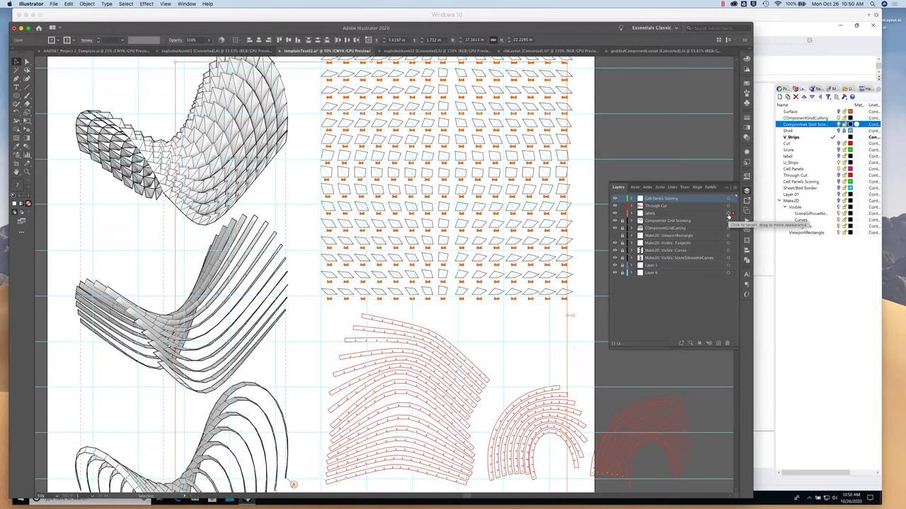
pyautogui.click(622, 213)
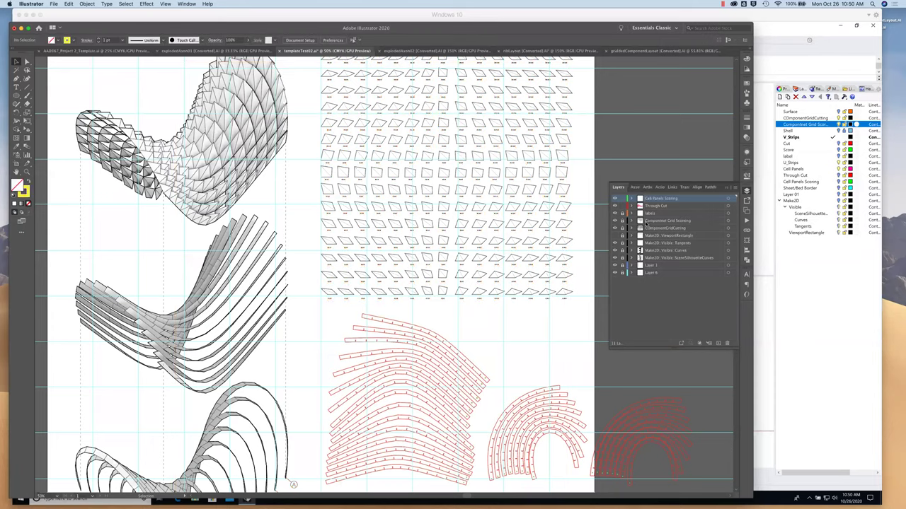
# Select all the unrolled strips below the component grid and set their stroke weight to 0.75 pt.
pyautogui.click(727, 206)
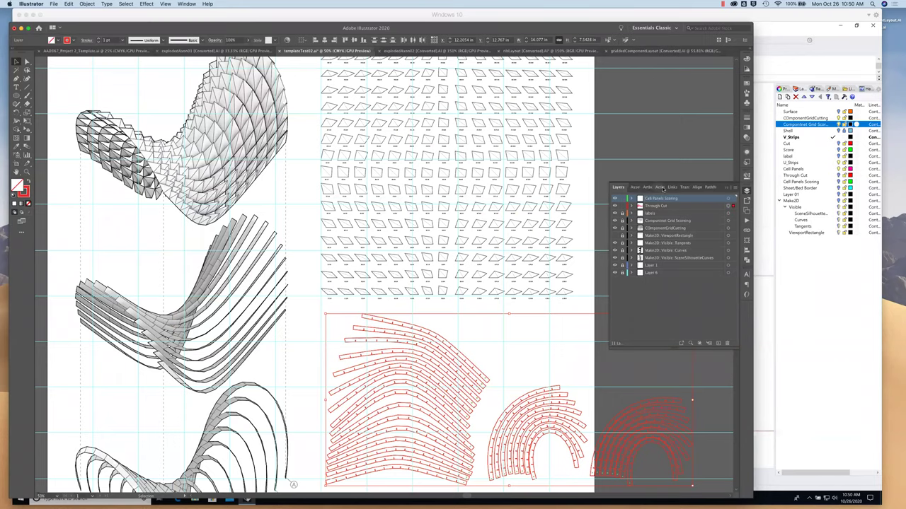
pyautogui.click(659, 170)
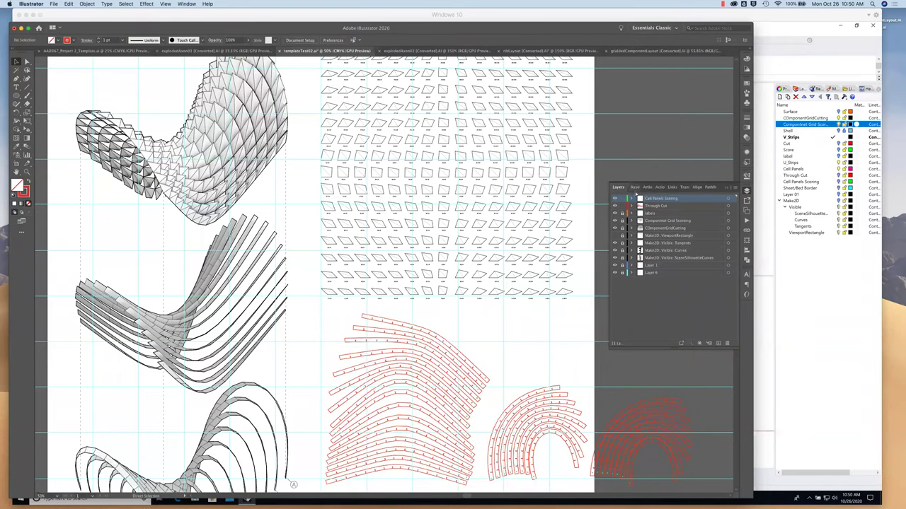
pyautogui.press('super+minus')
pyautogui.press('super+minus')
pyautogui.moveTo(347, 297); pyautogui.dragTo(494, 371)
pyautogui.moveTo(544, 406); pyautogui.dragTo(556, 409)
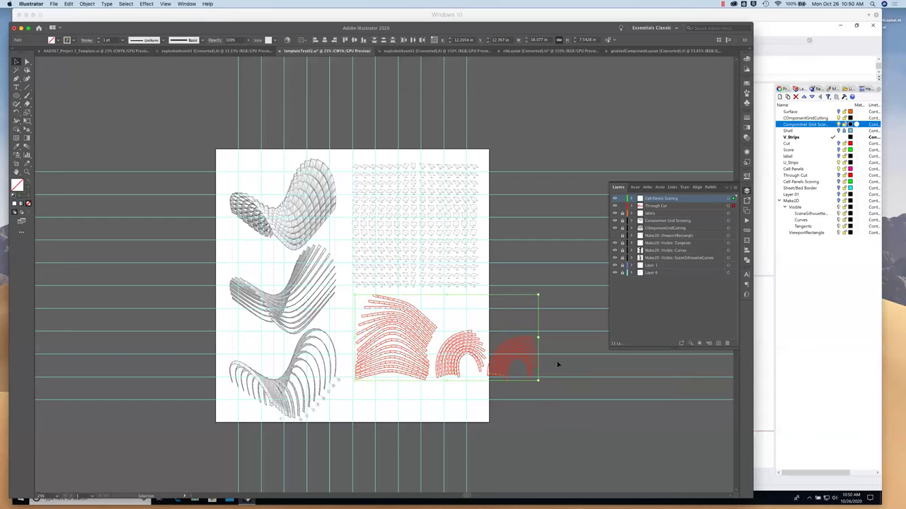
pyautogui.click(747, 118)
pyautogui.click(709, 125)
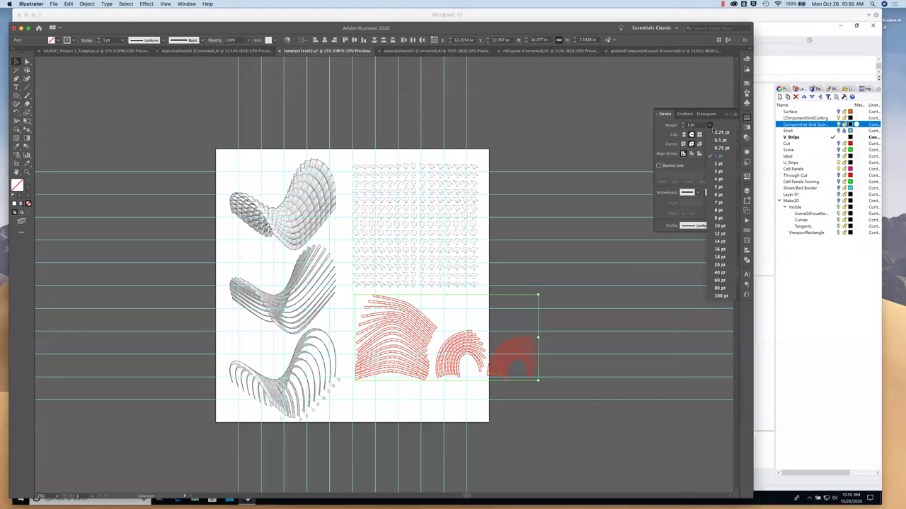
pyautogui.click(719, 140)
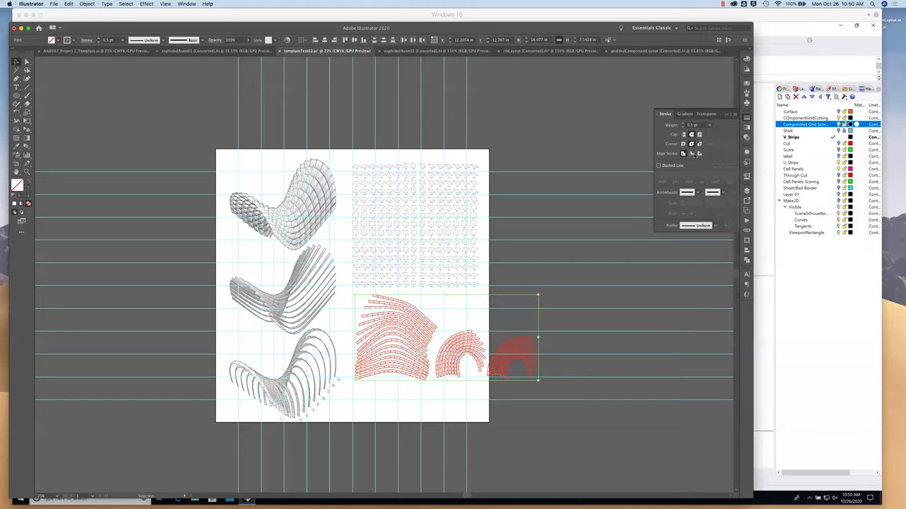
pyautogui.click(709, 126)
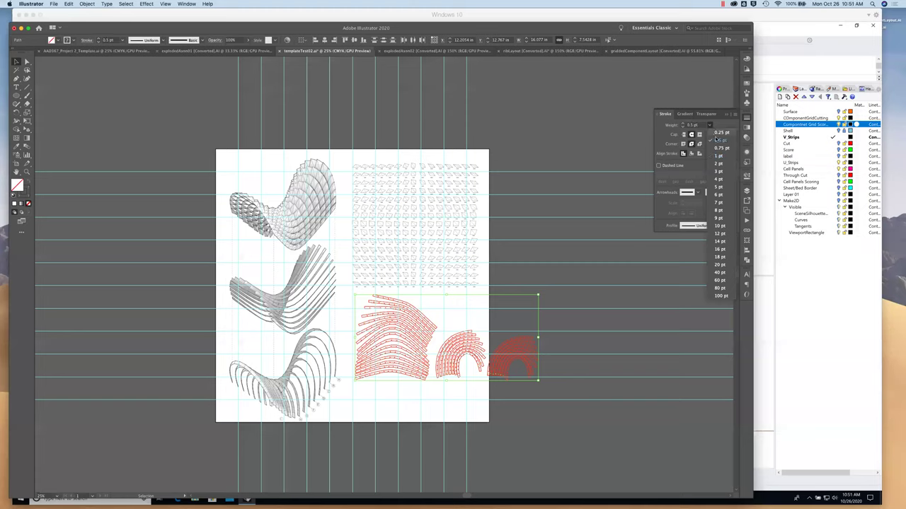
pyautogui.click(719, 147)
pyautogui.click(563, 301)
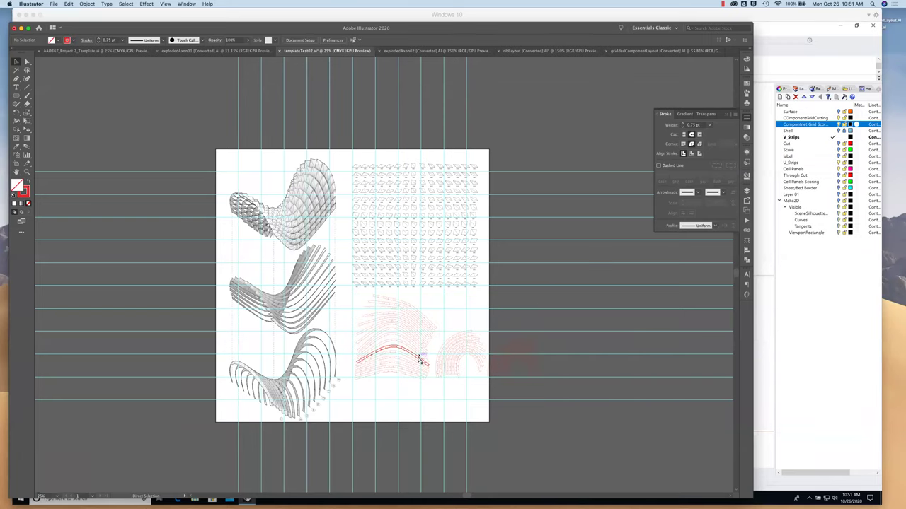
# Select the green label at the end of the uppermost strip and check which layer it belongs to.
pyautogui.press('super+equal')
pyautogui.press('super+equal')
pyautogui.press('super+equal')
pyautogui.press('super+equal')
pyautogui.press('super+equal')
pyautogui.scroll(-10, 418, 359)
pyautogui.hscroll(5, 418, 359)
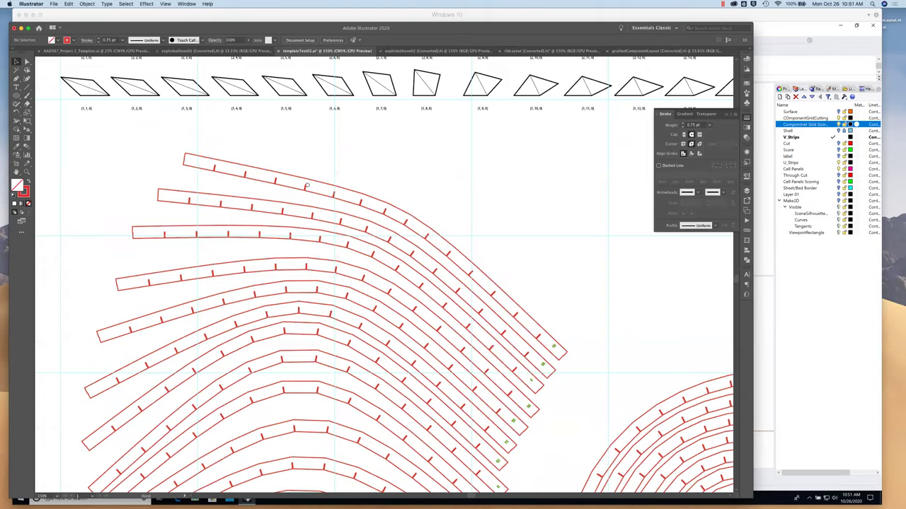
pyautogui.click(532, 307)
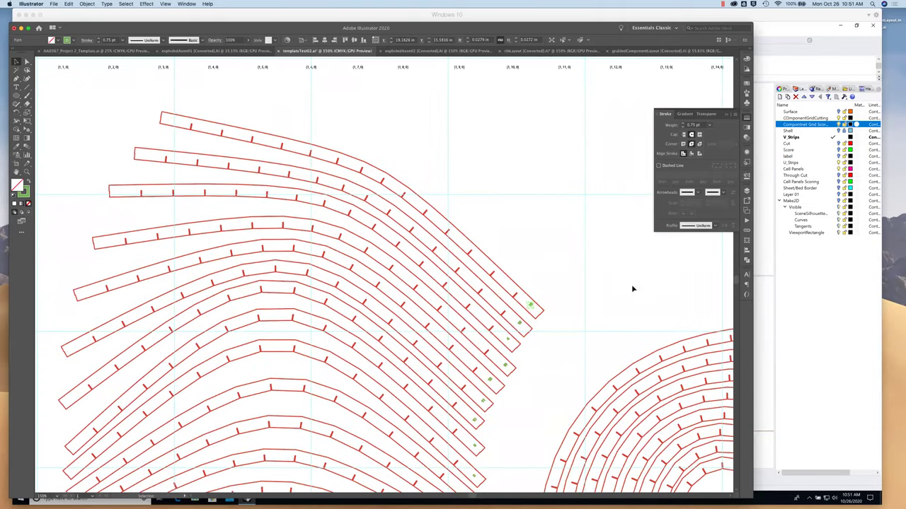
pyautogui.click(746, 192)
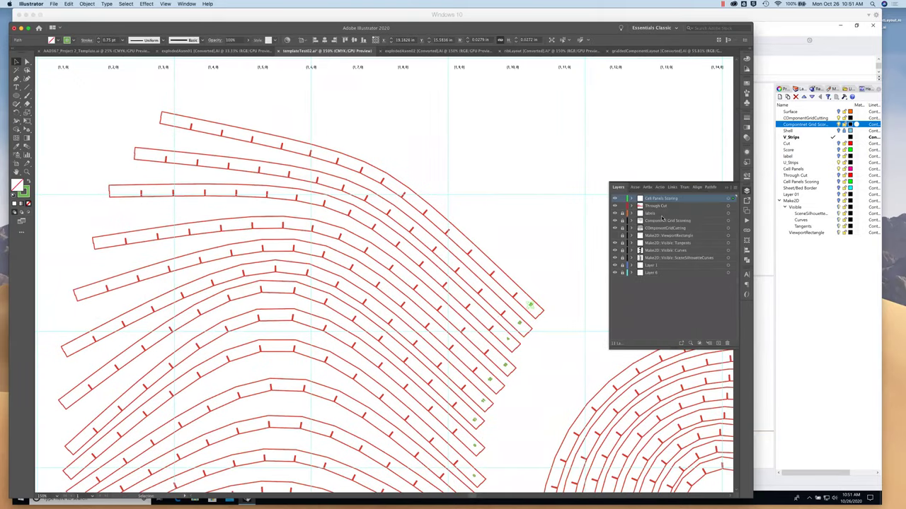
pyautogui.click(570, 291)
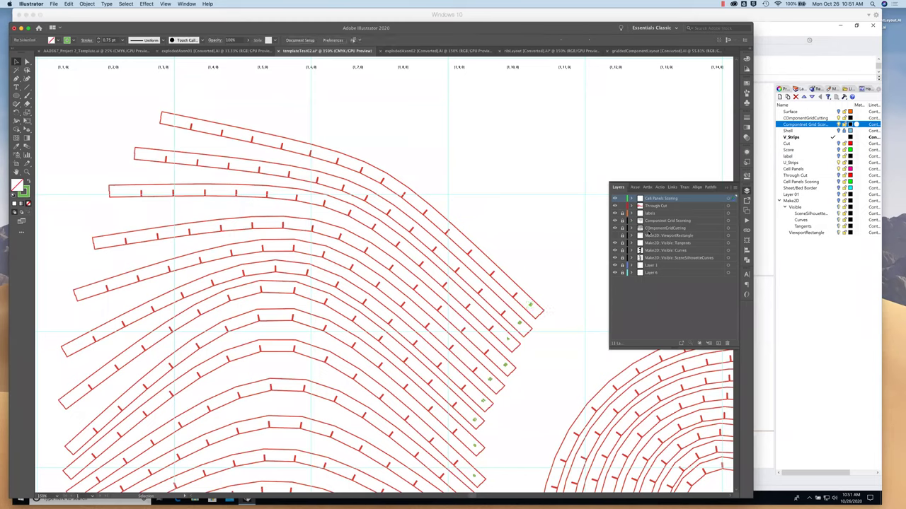
# Select all the green strip labels by their matching stroke color and recolor their strokes to 70% black.
pyautogui.click(535, 309)
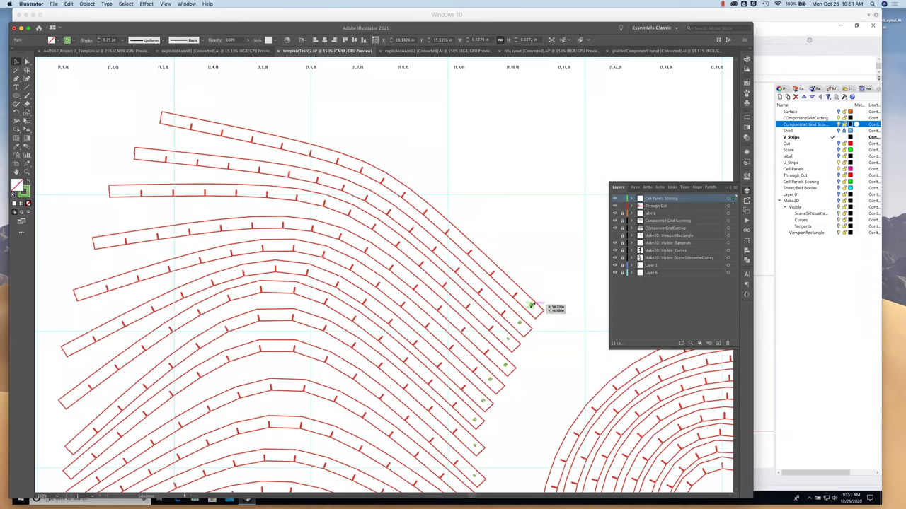
pyautogui.click(121, 5)
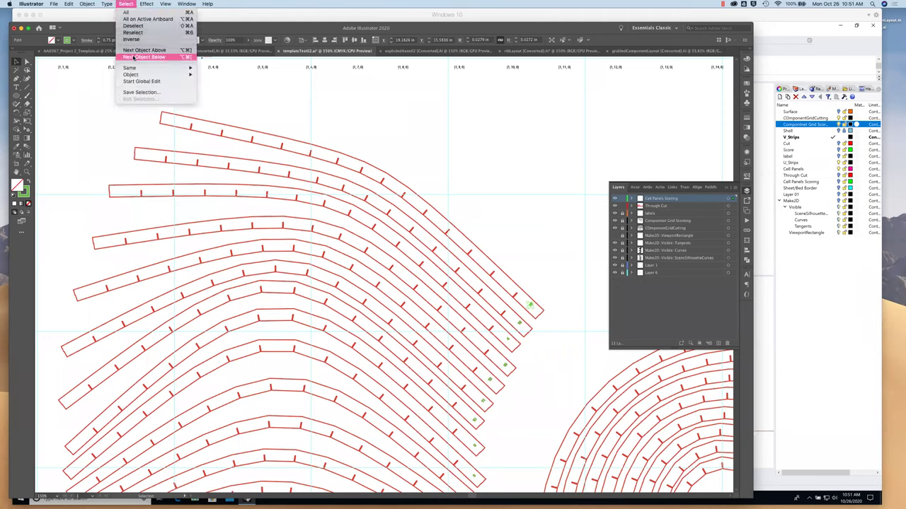
pyautogui.moveTo(131, 68)
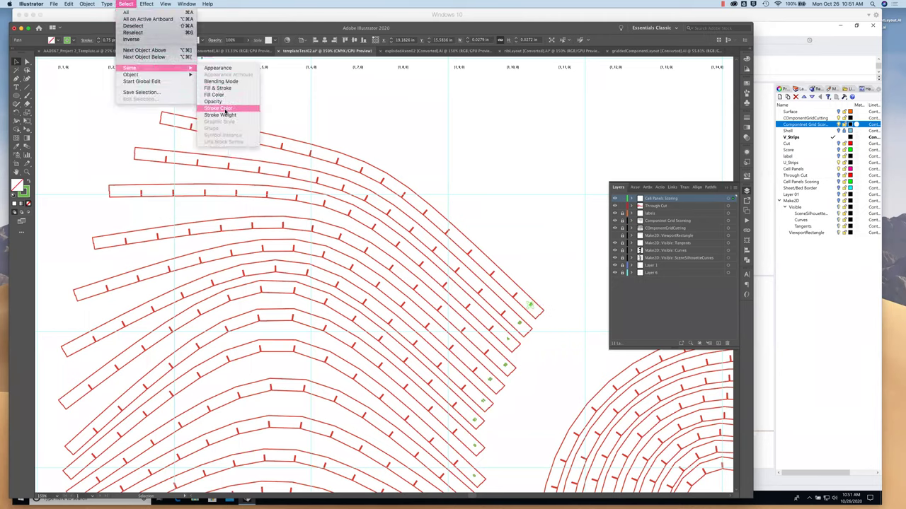
pyautogui.click(225, 109)
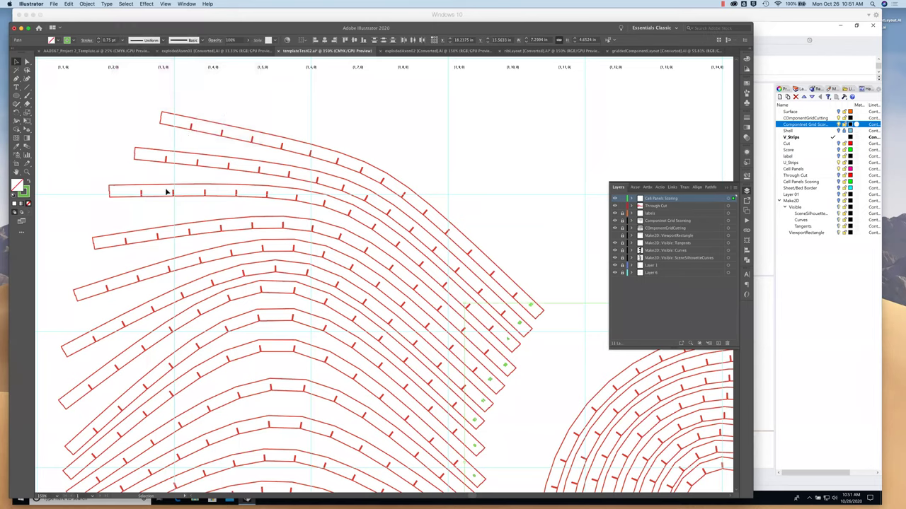
pyautogui.click(24, 191)
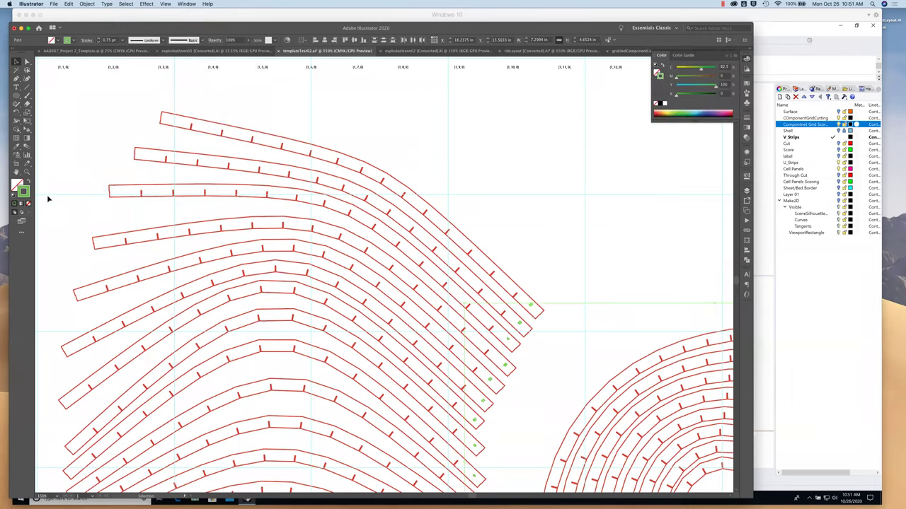
pyautogui.click(663, 104)
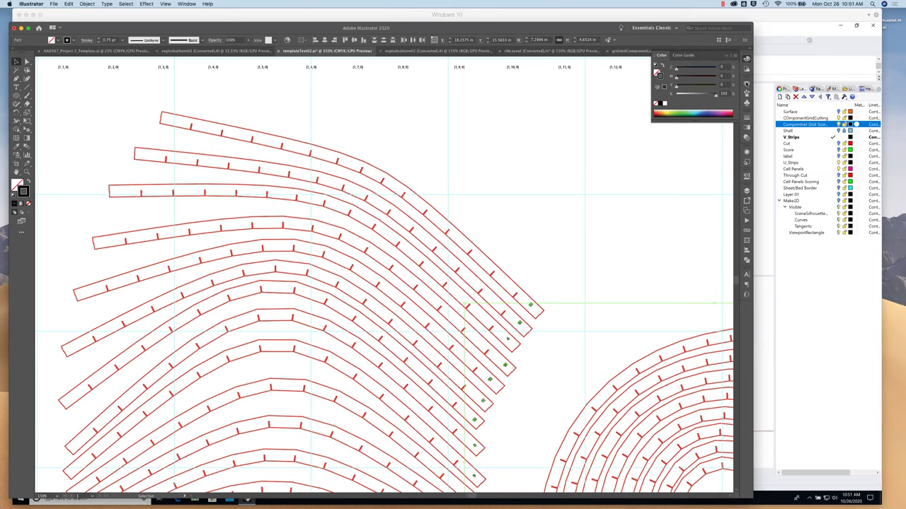
pyautogui.click(707, 95)
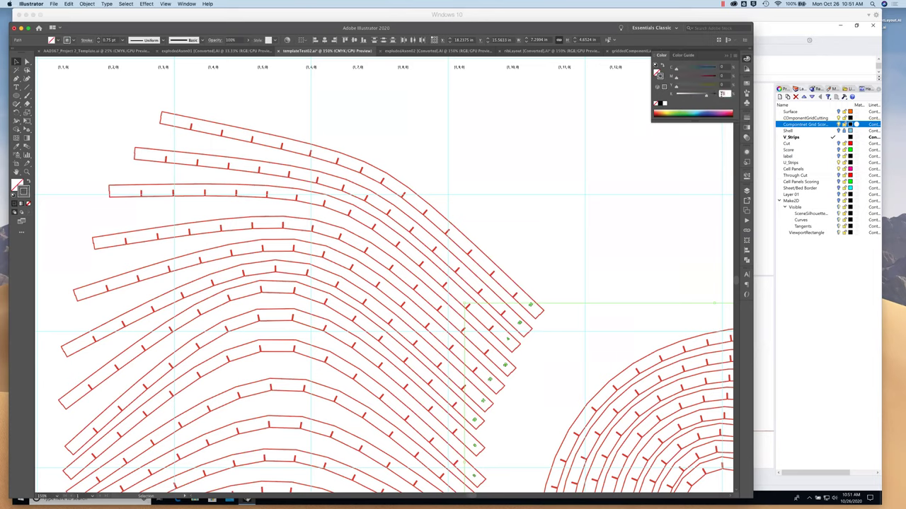
pyautogui.write('70')
pyautogui.press('Return')
# Set the stroke weight of the selected strip labels to 0.25 pt.
pyautogui.click(746, 118)
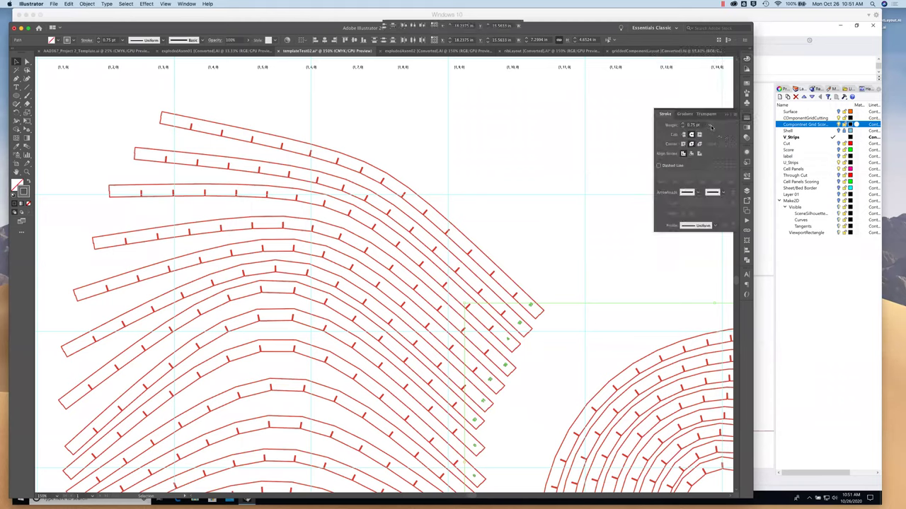
pyautogui.click(710, 125)
pyautogui.click(721, 133)
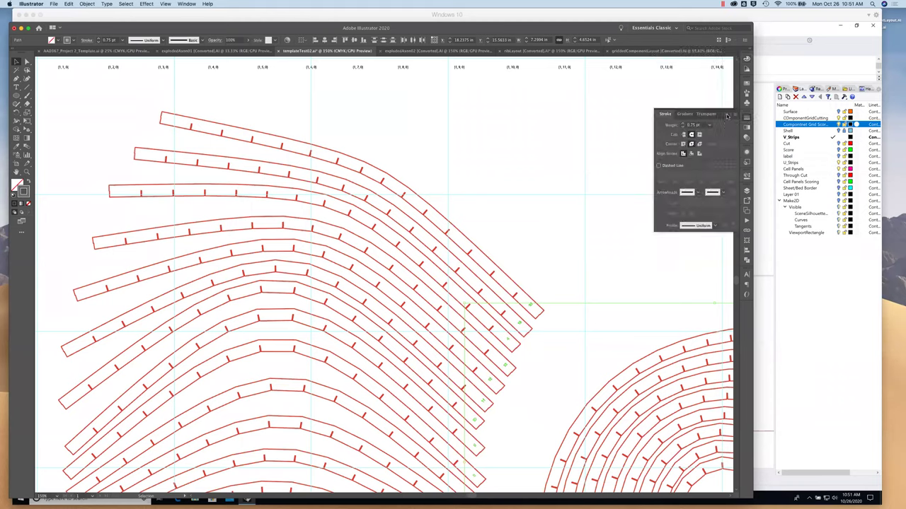
pyautogui.click(560, 231)
pyautogui.press('super+minus')
pyautogui.press('super+minus')
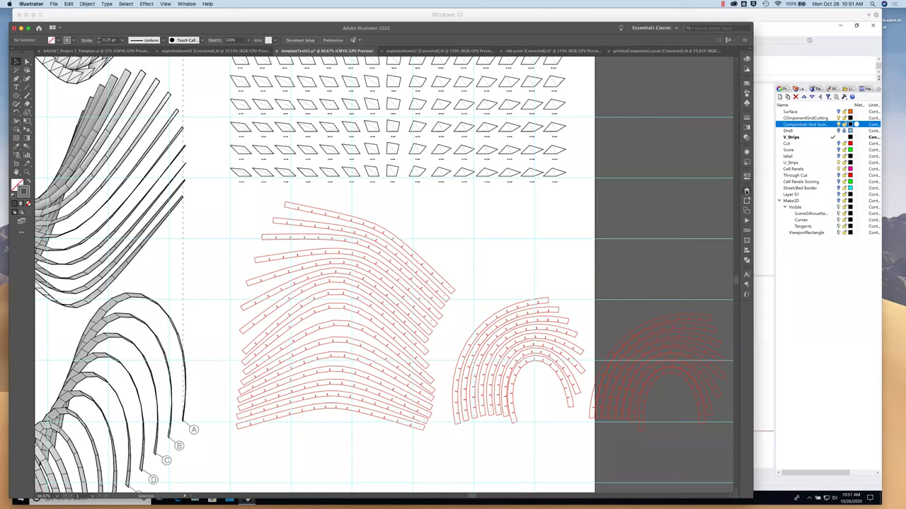
# Change the stroke color of everything on the Through Cut layer to black.
pyautogui.click(746, 191)
pyautogui.click(728, 205)
pyautogui.click(725, 191)
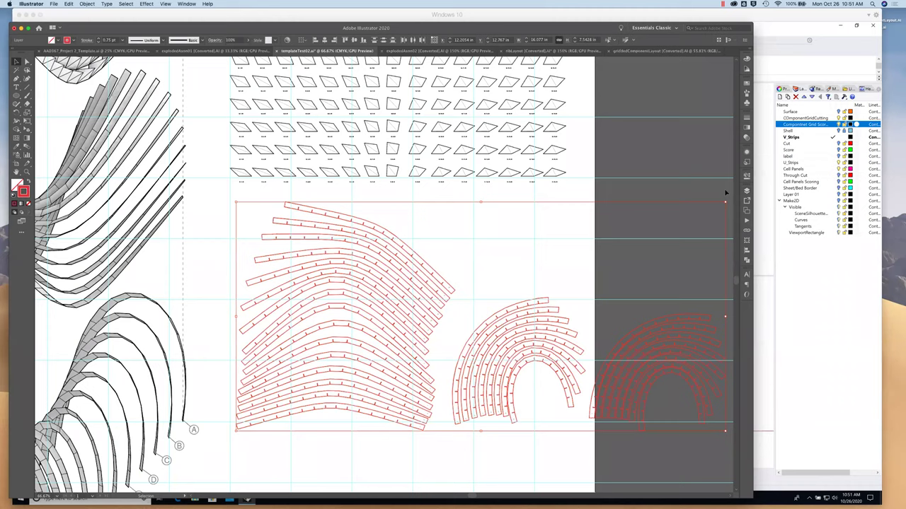
pyautogui.click(746, 118)
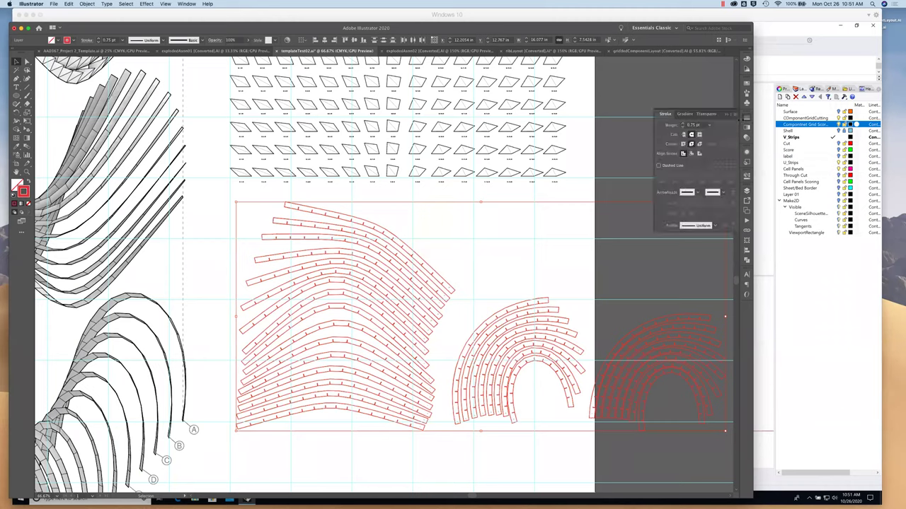
pyautogui.click(710, 125)
pyautogui.click(91, 151)
pyautogui.click(744, 60)
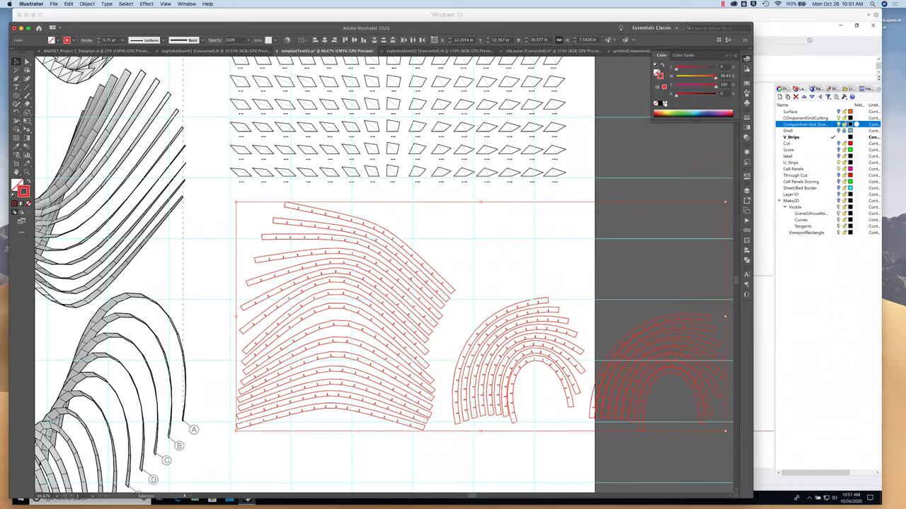
pyautogui.click(664, 104)
pyautogui.click(615, 180)
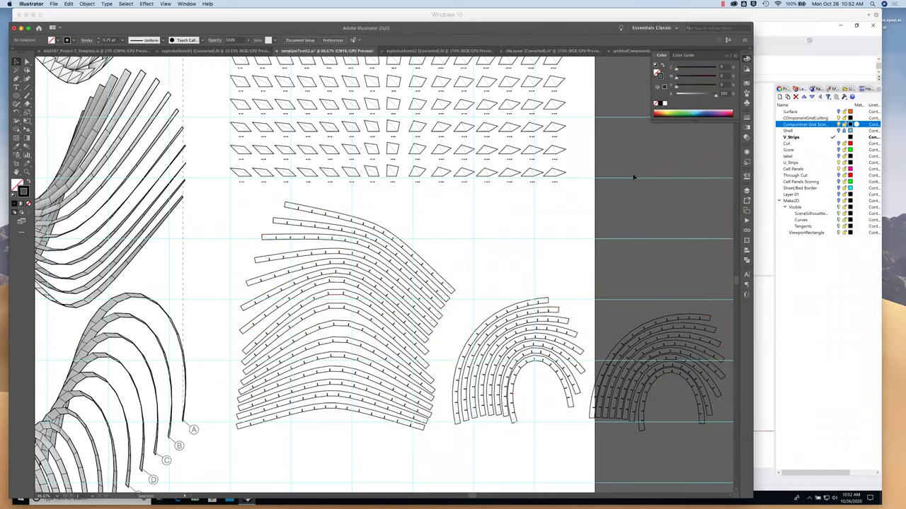
# Select the large strip stack and move it down so its lower edge meets the lowest horizontal guide on the sheet.
pyautogui.press('super+minus')
pyautogui.press('super+minus')
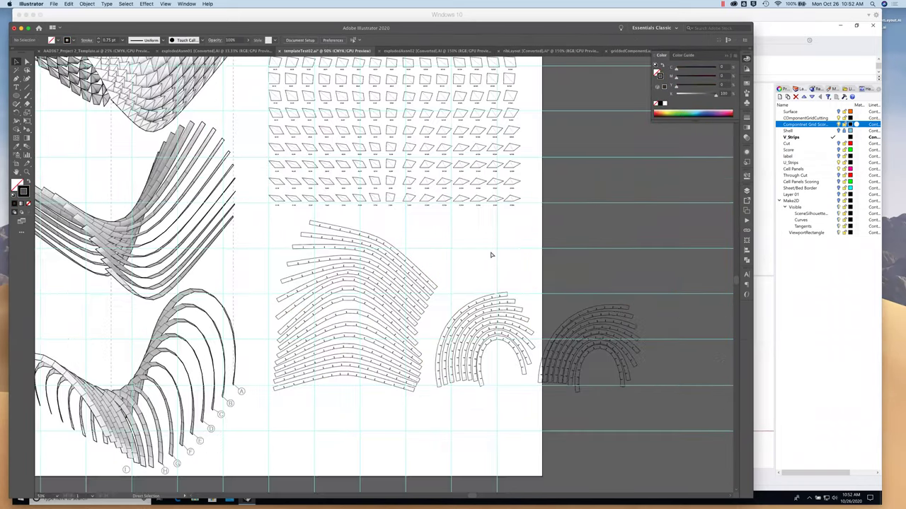
pyautogui.moveTo(313, 241); pyautogui.dragTo(367, 358)
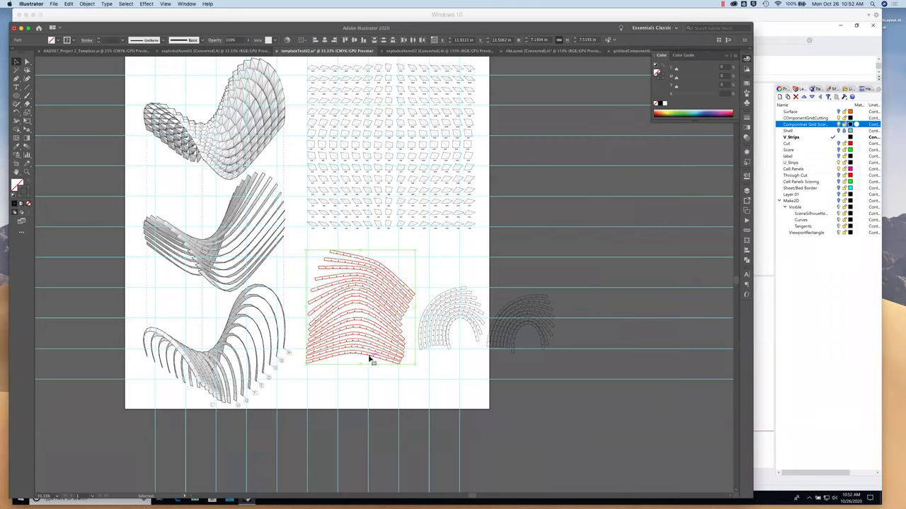
pyautogui.moveTo(373, 361); pyautogui.dragTo(370, 372)
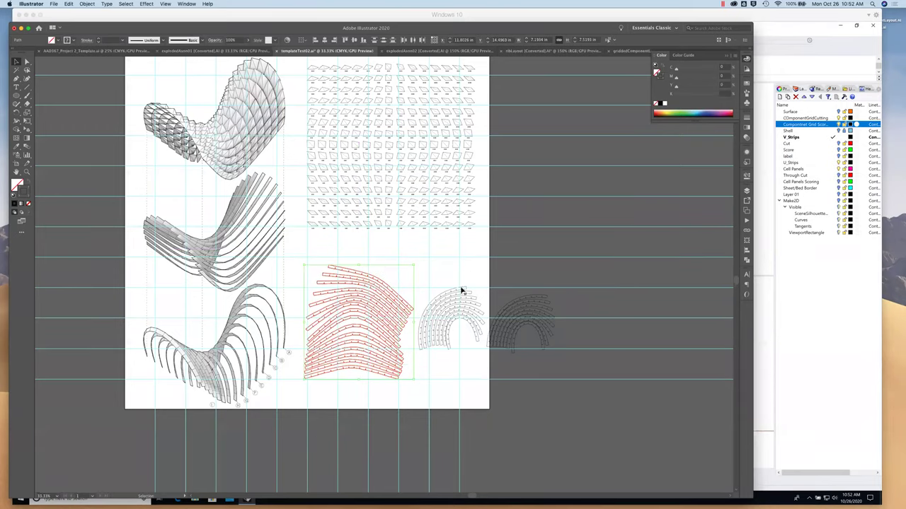
# Move the two arched strip groups off the sheet to the empty area beside it.
pyautogui.click(424, 290)
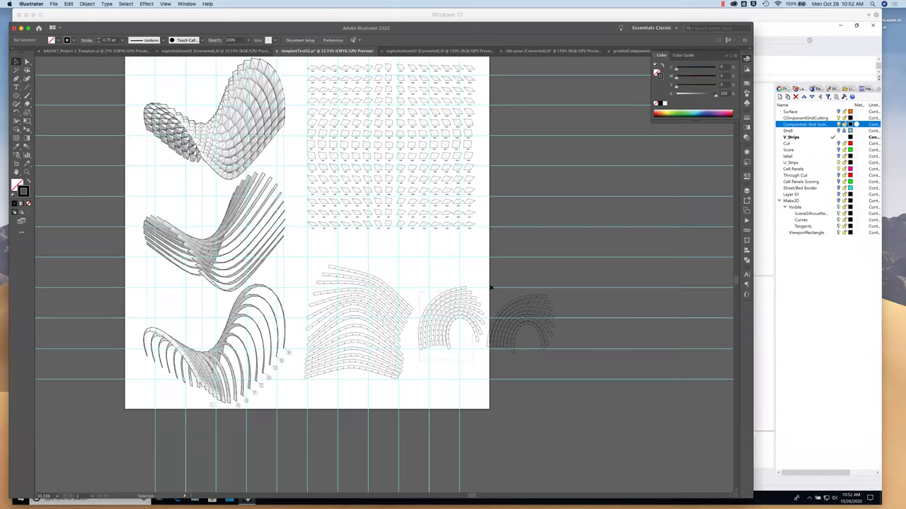
pyautogui.moveTo(578, 280)
pyautogui.mouseDown()
pyautogui.moveTo(538, 312)
pyautogui.moveTo(617, 266)
pyautogui.moveTo(587, 290)
pyautogui.mouseUp()
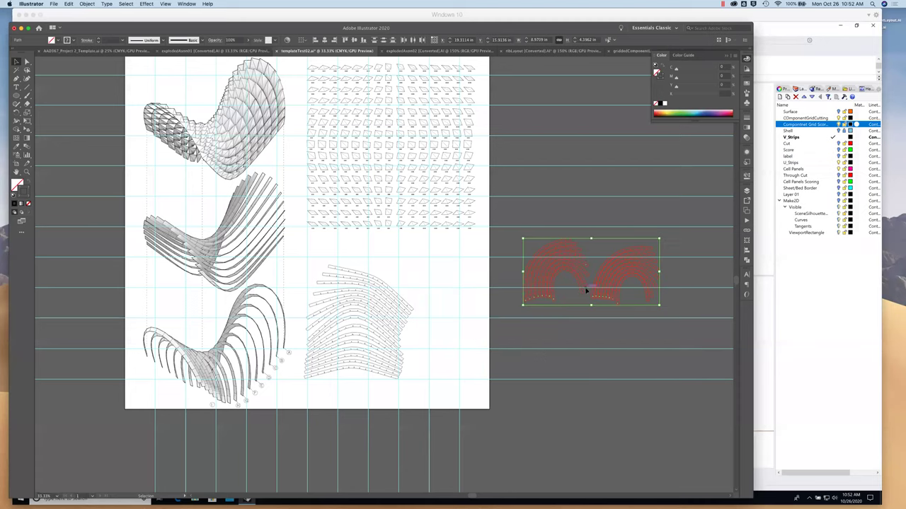
pyautogui.click(532, 361)
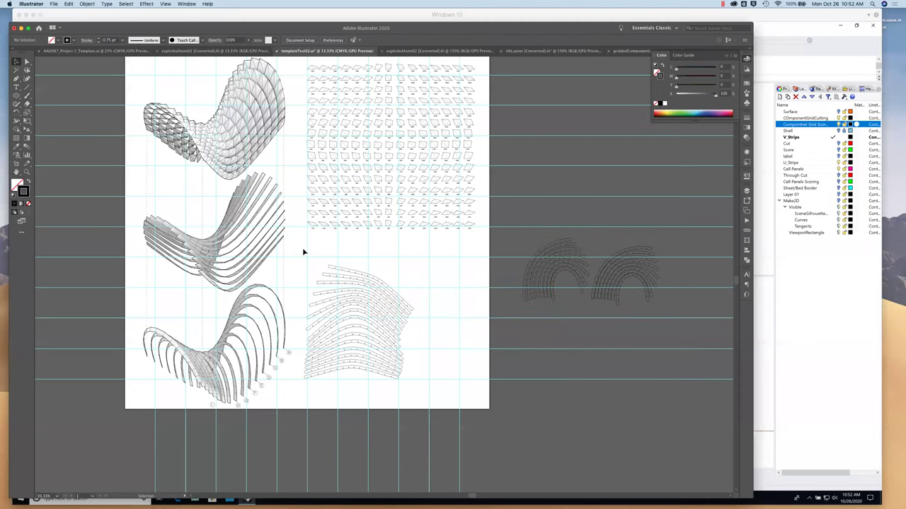
# Rotate the large strip stack a quarter turn so the strips stand upright and place it beneath the component grid.
pyautogui.moveTo(420, 394); pyautogui.dragTo(403, 372)
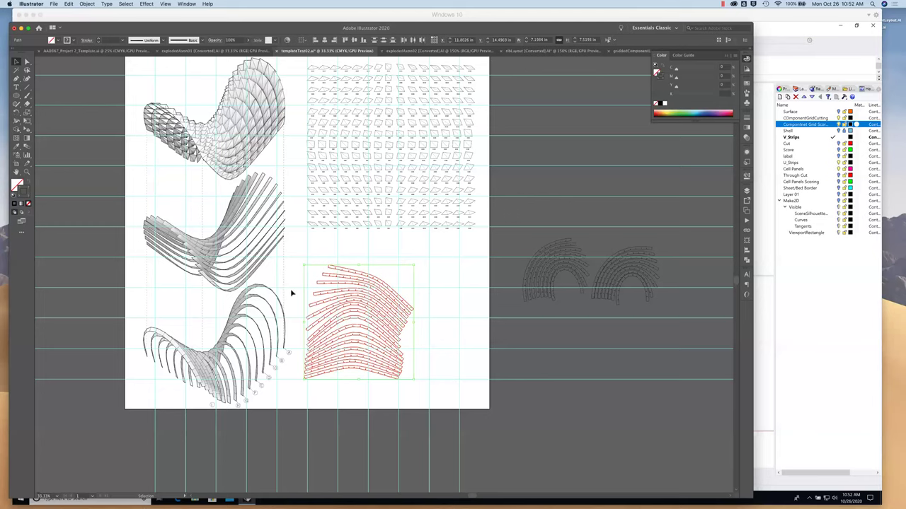
pyautogui.moveTo(415, 261); pyautogui.dragTo(445, 369)
pyautogui.moveTo(409, 330); pyautogui.dragTo(433, 301)
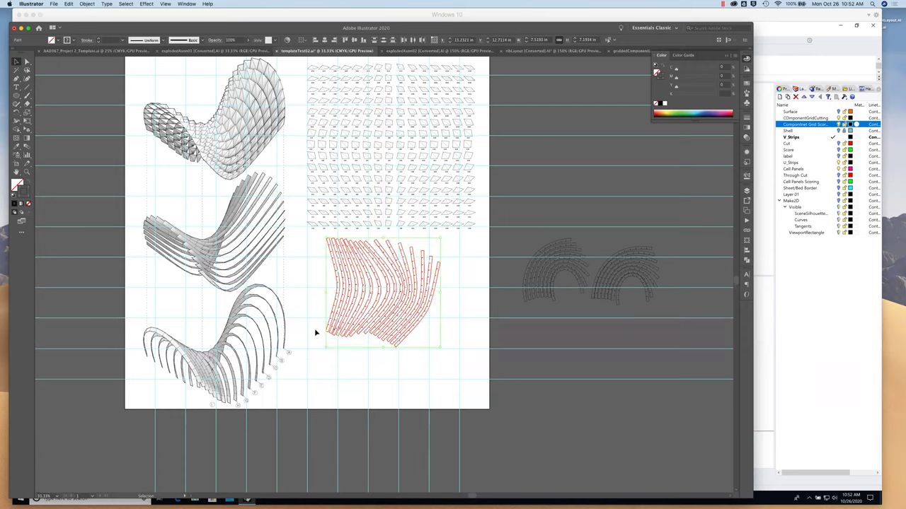
# Move the two arched strip groups beneath the upright stack and scale all the strips down slightly to fit the sheet.
pyautogui.click(526, 240)
pyautogui.moveTo(658, 303); pyautogui.dragTo(445, 420)
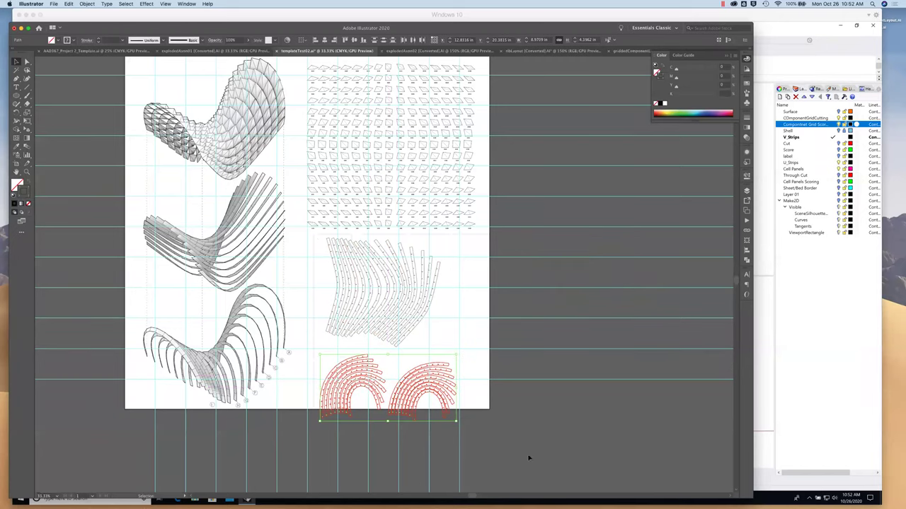
pyautogui.click(460, 423)
pyautogui.moveTo(457, 423); pyautogui.dragTo(457, 407)
pyautogui.click(562, 309)
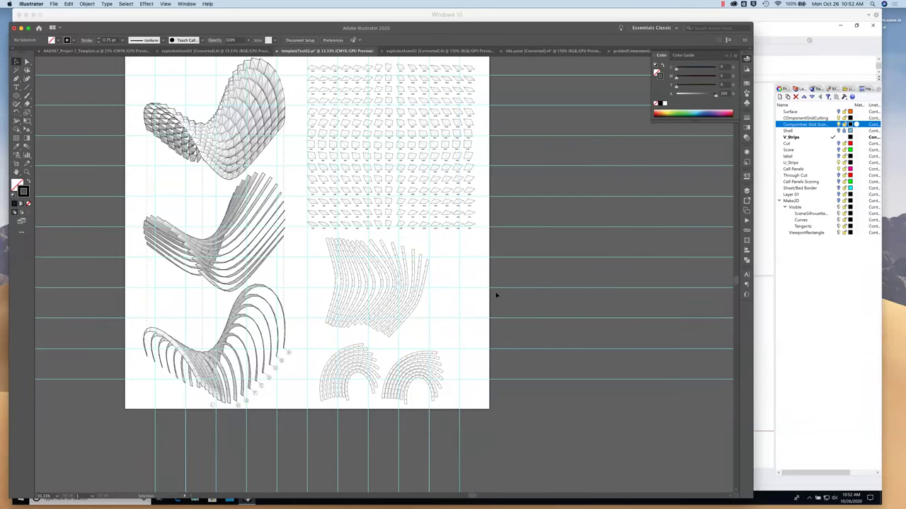
# Select the tiny number labels at the lower ends of the upright strips and delete them.
pyautogui.press('super+equal')
pyautogui.press('super+equal')
pyautogui.press('super+equal')
pyautogui.press('super+equal')
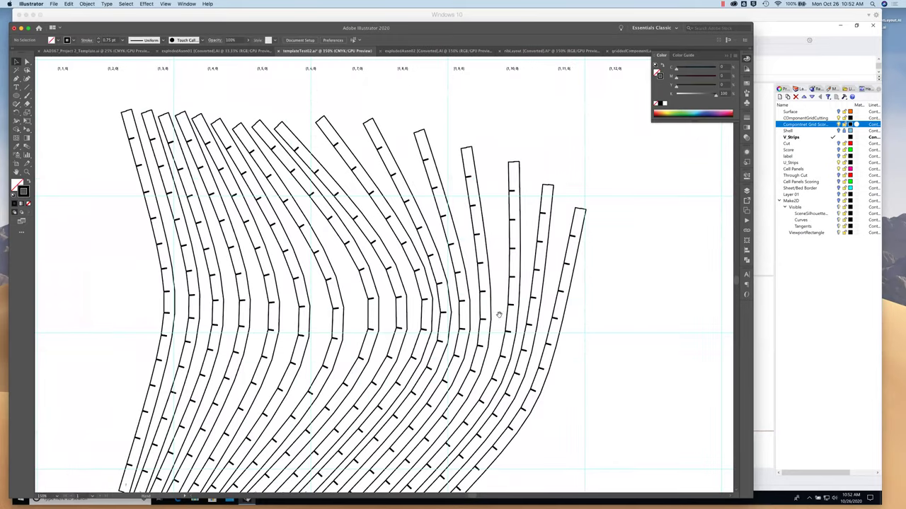
pyautogui.scroll(-4, 488, 312)
pyautogui.hscroll(-10, 474, 326)
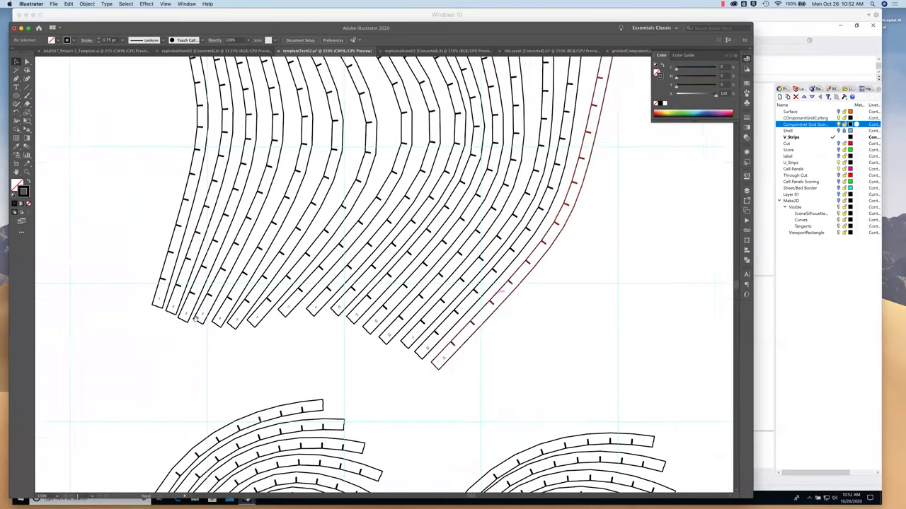
pyautogui.hscroll(-3, 269, 368)
pyautogui.scroll(-3, 253, 309)
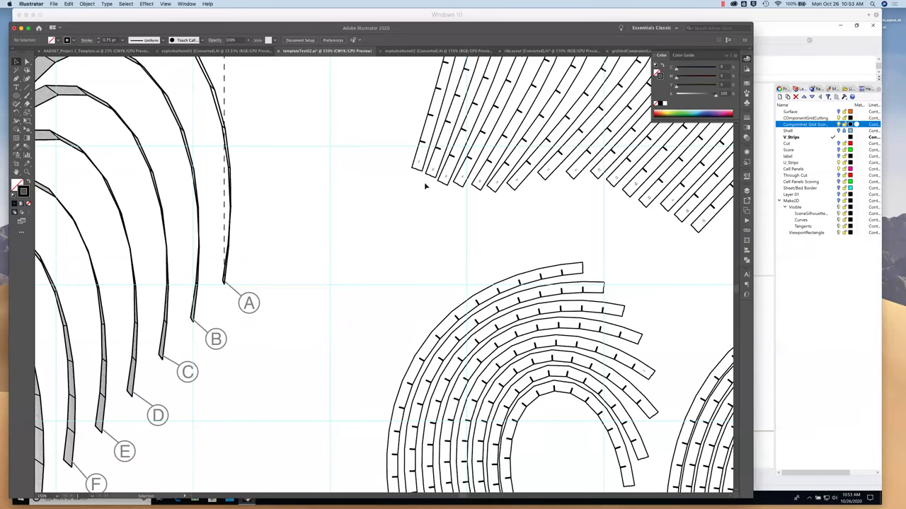
pyautogui.scroll(-3, 610, 246)
pyautogui.hscroll(2, 610, 246)
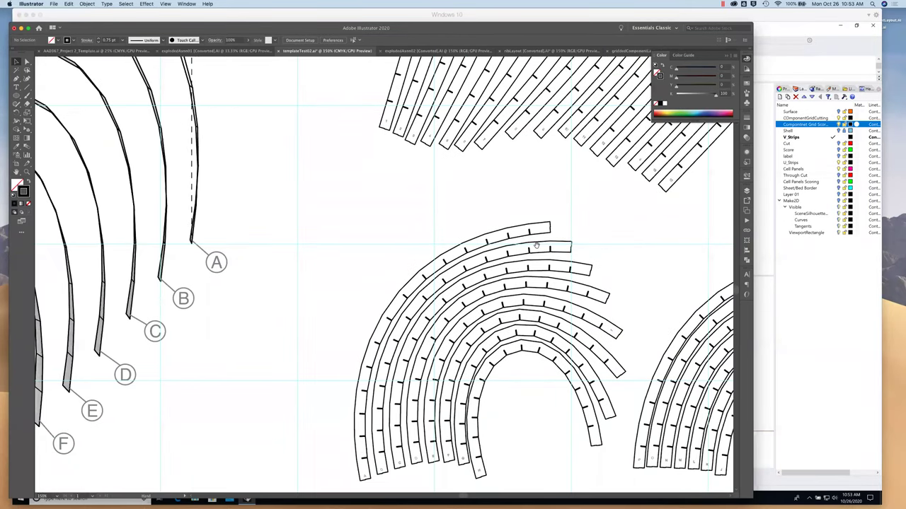
pyautogui.scroll(2, 536, 245)
pyautogui.hscroll(2, 536, 245)
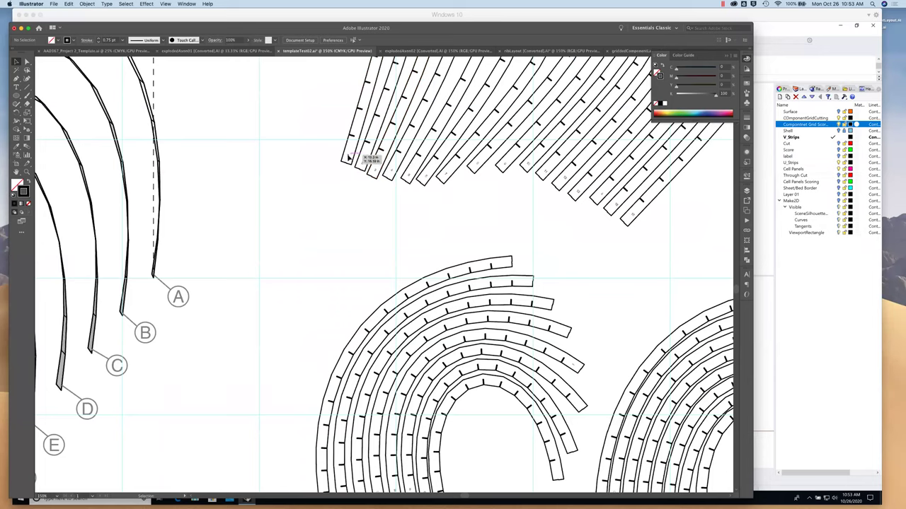
pyautogui.click(366, 169)
pyautogui.click(369, 174)
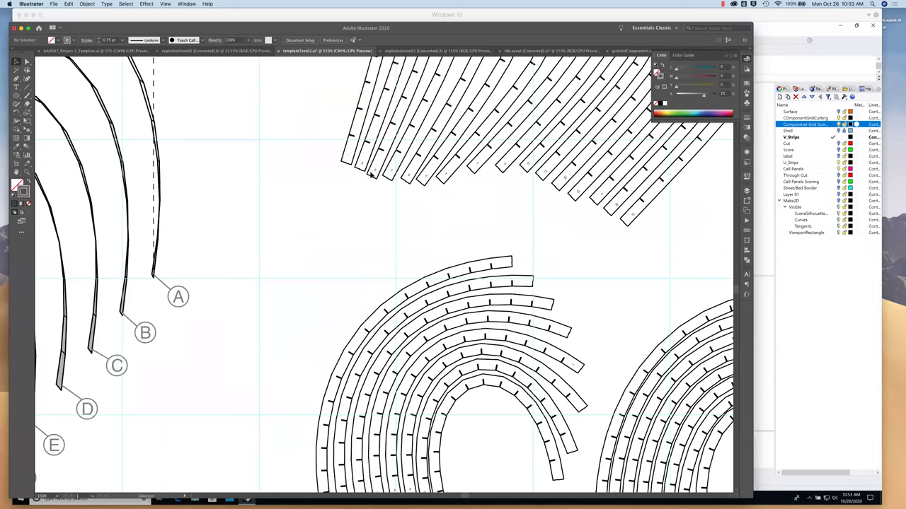
pyautogui.click(364, 167)
pyautogui.click(373, 170)
pyautogui.moveTo(374, 170); pyautogui.dragTo(425, 177)
pyautogui.click(425, 177)
pyautogui.click(473, 167)
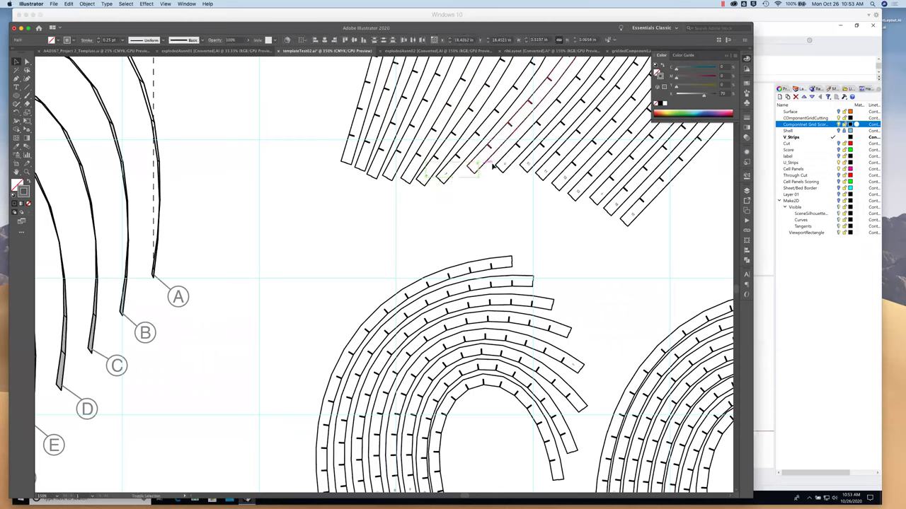
pyautogui.moveTo(504, 167); pyautogui.dragTo(530, 167)
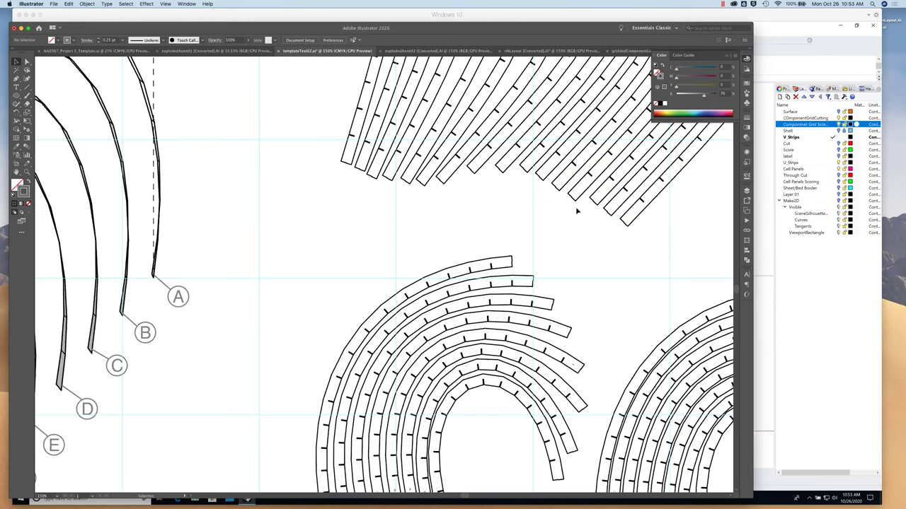
# Select all the strips in the upright stack with their tick marks and align them along their bottom edges.
pyautogui.scroll(10, 394, 265)
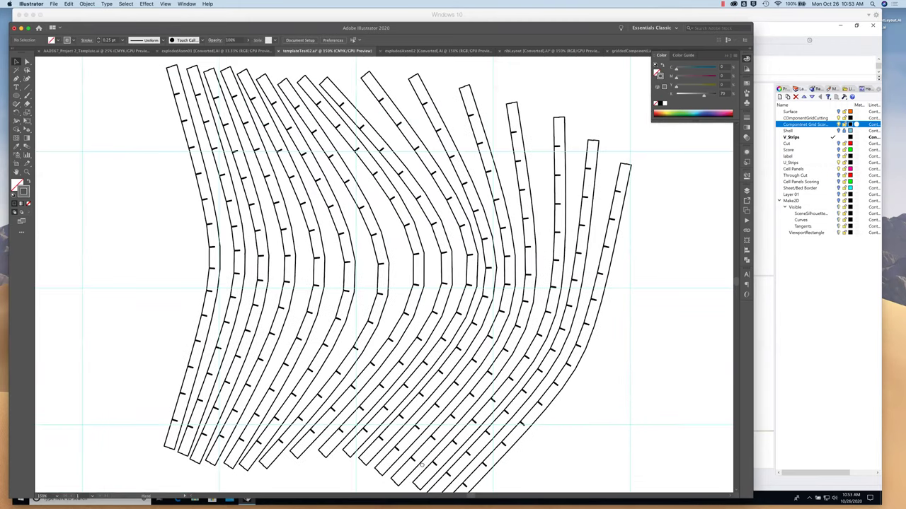
pyautogui.scroll(-4, 421, 464)
pyautogui.hscroll(-3, 322, 247)
pyautogui.scroll(-2, 323, 247)
pyautogui.moveTo(295, 256); pyautogui.dragTo(284, 262)
pyautogui.click(322, 266)
pyautogui.hotkey('ctrl', '-')
pyautogui.hotkey('ctrl', '-')
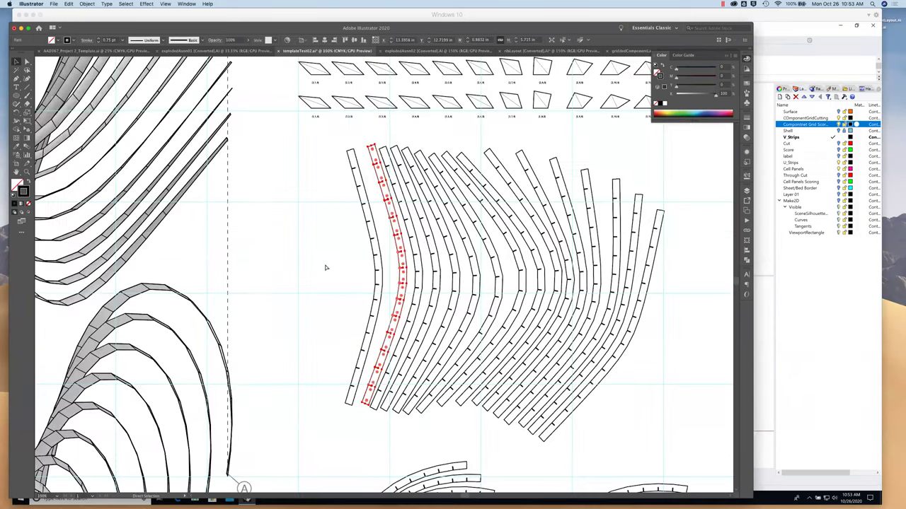
pyautogui.moveTo(359, 323); pyautogui.dragTo(580, 315)
pyautogui.click(747, 261)
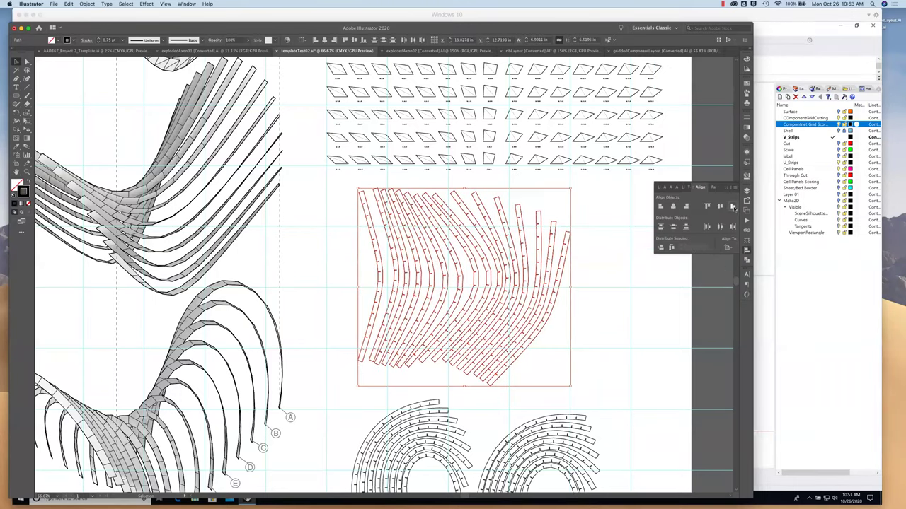
pyautogui.click(733, 206)
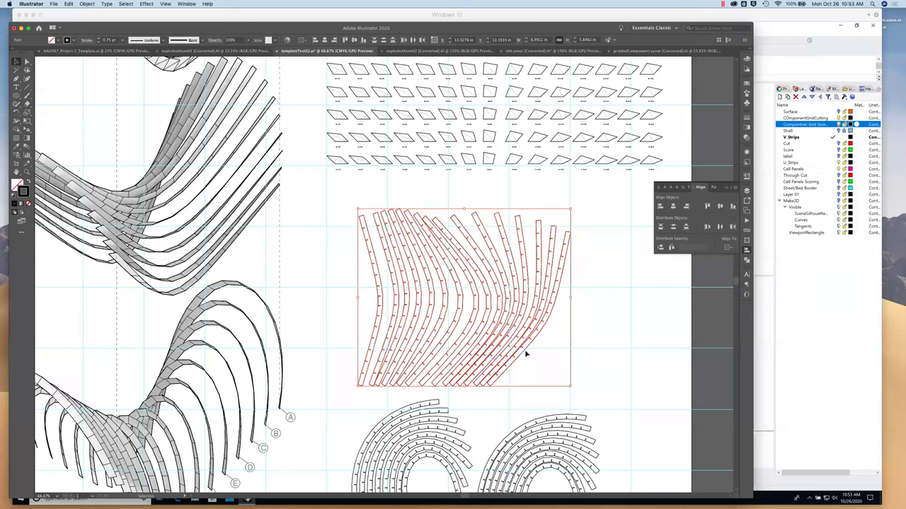
# Nudge the bottom-aligned strips up and left so they sit just beneath the left part of the component grid.
pyautogui.press('Up')
pyautogui.press('Up')
pyautogui.press('Up')
pyautogui.press('Up')
pyautogui.press('Up')
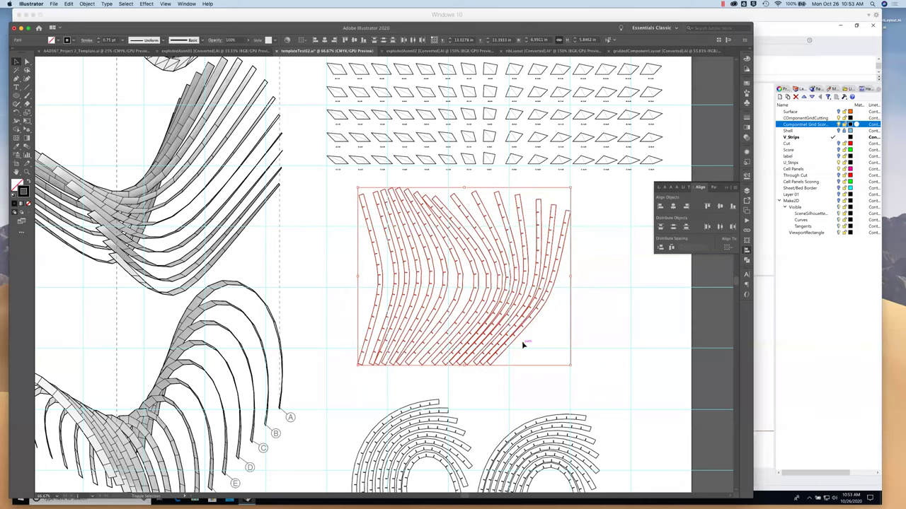
pyautogui.press('Left')
pyautogui.press('Left')
pyautogui.press('Down')
pyautogui.press('Left')
pyautogui.press('Left')
pyautogui.press('Left')
pyautogui.press('Left')
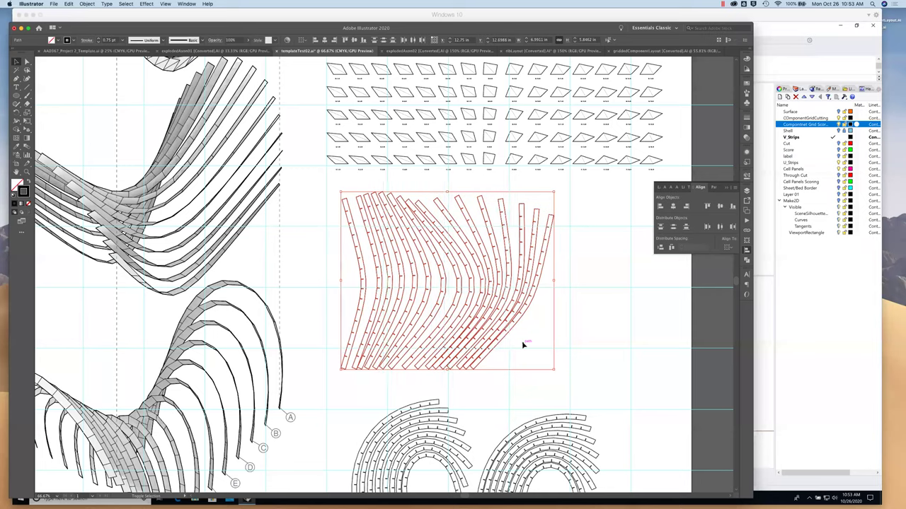
pyautogui.click(573, 350)
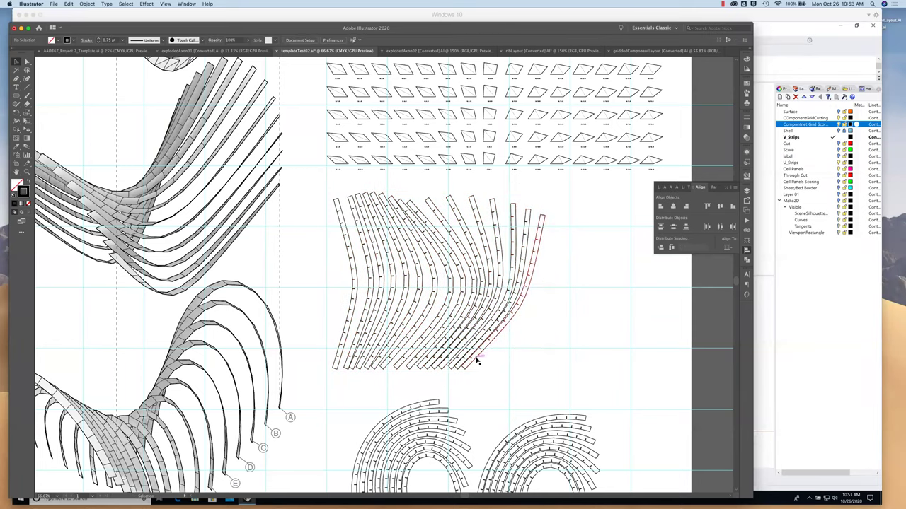
# Move the rightmost upright strip right until it lines up with the right end of the component grid.
pyautogui.click(345, 315)
pyautogui.click(558, 311)
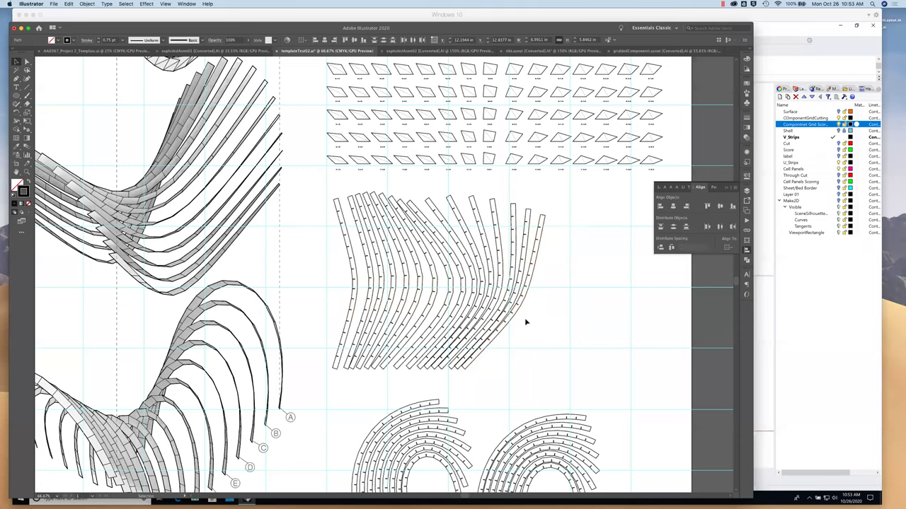
pyautogui.click(516, 316)
pyautogui.press('Right')
pyautogui.press('Right')
pyautogui.press('Right')
pyautogui.press('Right')
pyautogui.press('Right')
pyautogui.press('Right')
pyautogui.press('Right')
pyautogui.press('Right')
pyautogui.press('Right')
pyautogui.press('Right')
pyautogui.press('Right')
pyautogui.press('Right')
pyautogui.press('Right')
pyautogui.press('Right')
pyautogui.press('Right')
pyautogui.press('Right')
pyautogui.press('Right')
pyautogui.press('Right')
pyautogui.press('Right')
pyautogui.press('Right')
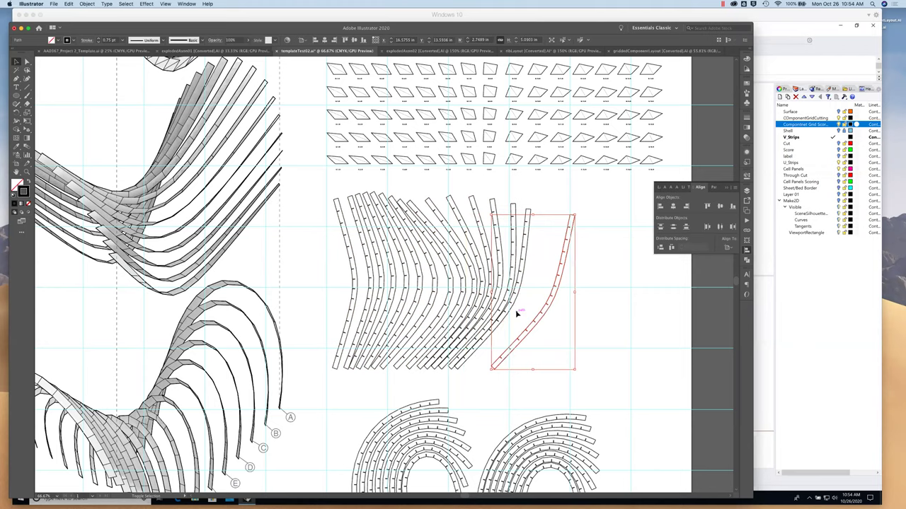
pyautogui.press('Right')
pyautogui.press('Right')
pyautogui.press('Right')
pyautogui.press('Right')
pyautogui.press('Right')
pyautogui.press('Right')
pyautogui.press('Right')
pyautogui.press('Right')
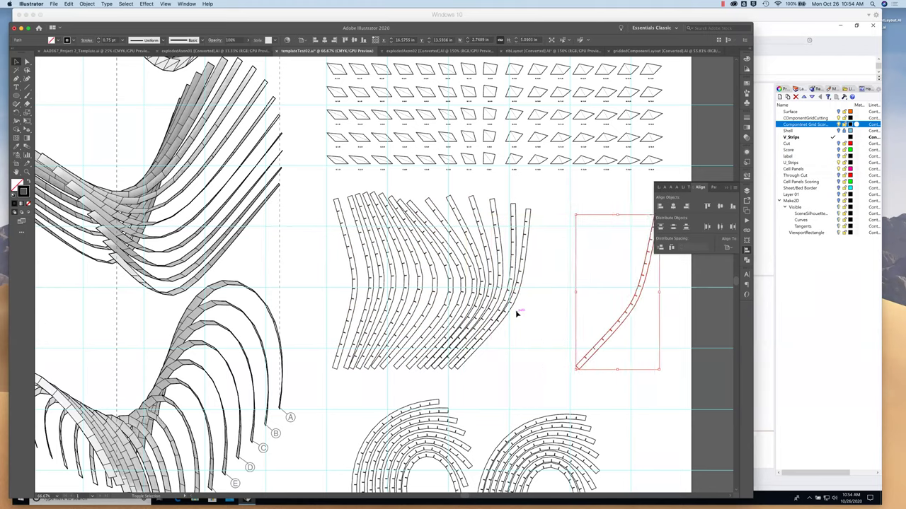
pyautogui.click(675, 271)
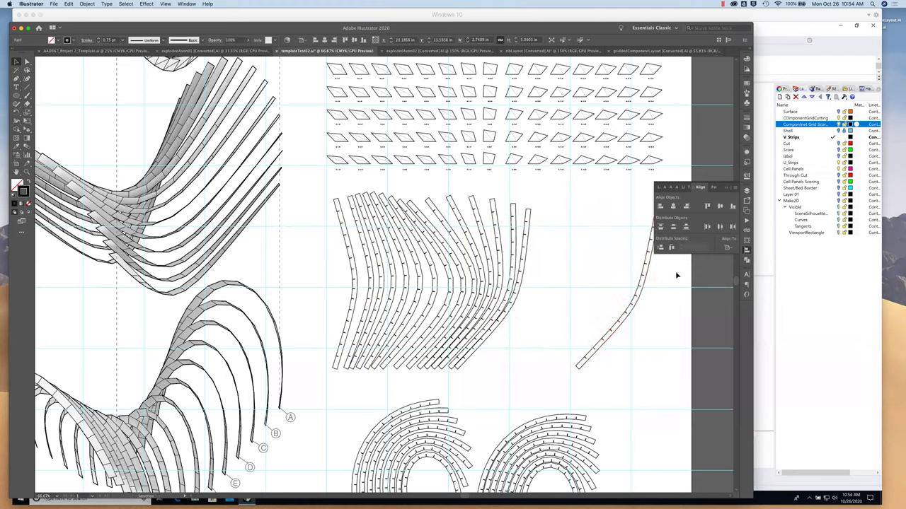
# Distribute all the upright strips evenly by their horizontal centers between the first and last strip.
pyautogui.click(354, 307)
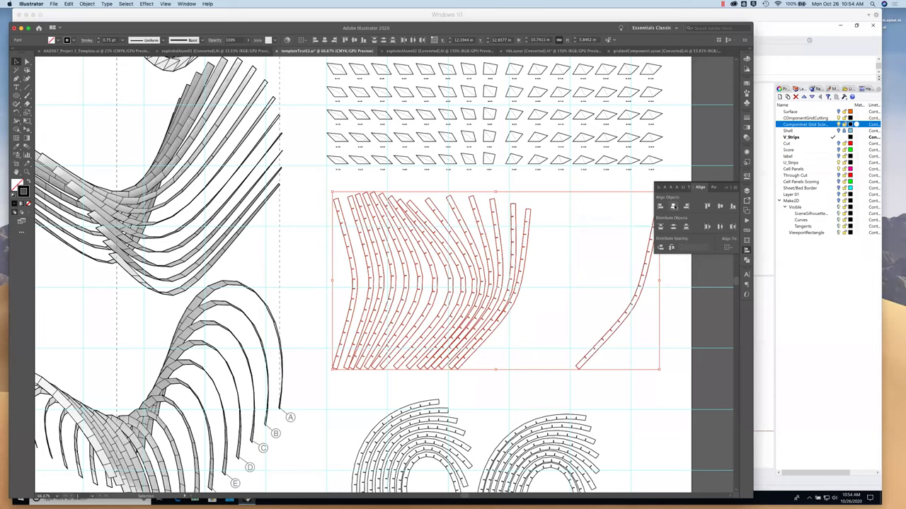
pyautogui.click(719, 228)
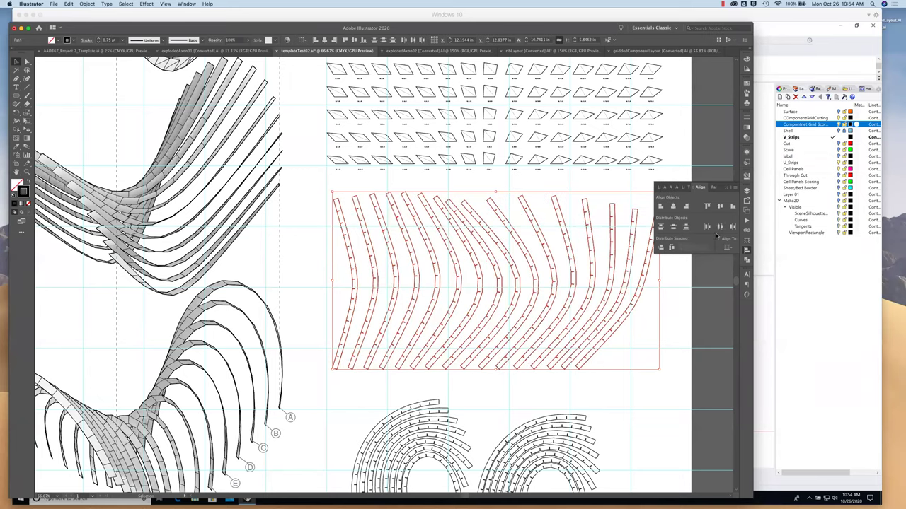
pyautogui.click(708, 344)
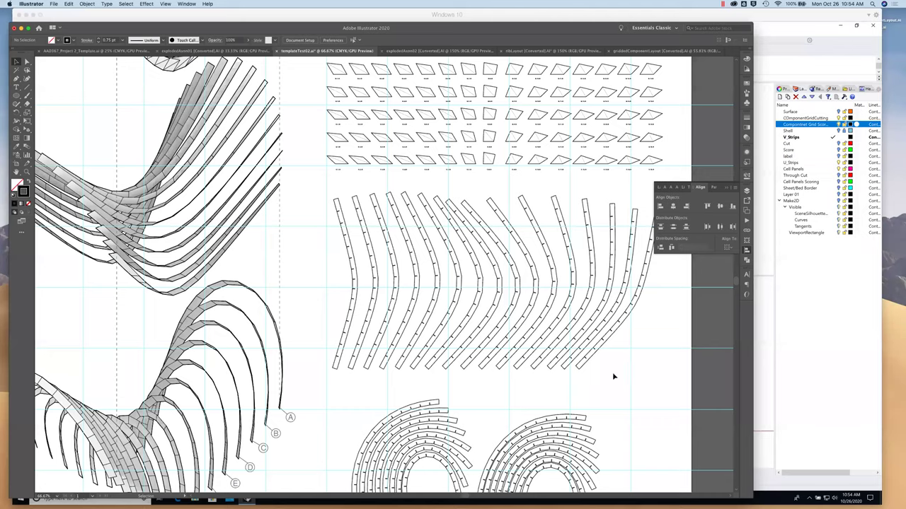
# Unlock the labels layer and select everything on it.
pyautogui.scroll(-2, 612, 372)
pyautogui.scroll(-5, 556, 261)
pyautogui.hscroll(2, 557, 260)
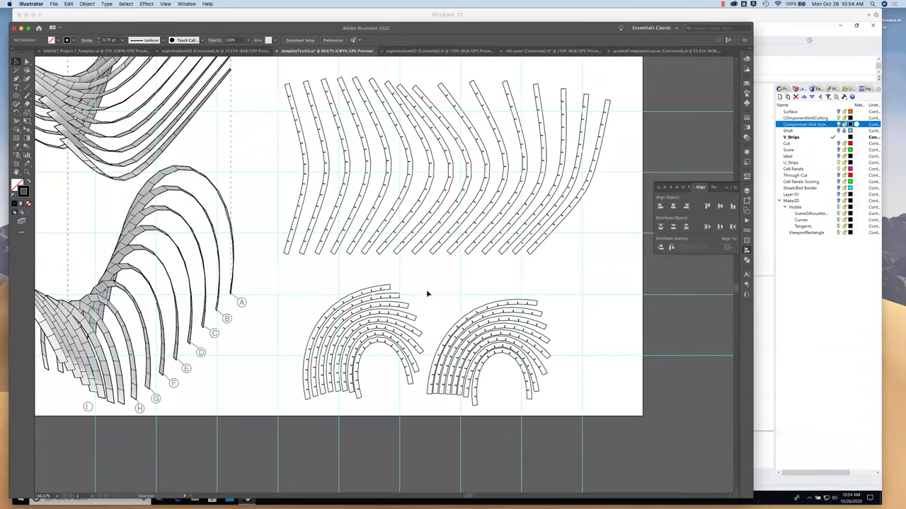
pyautogui.hscroll(-4, 426, 291)
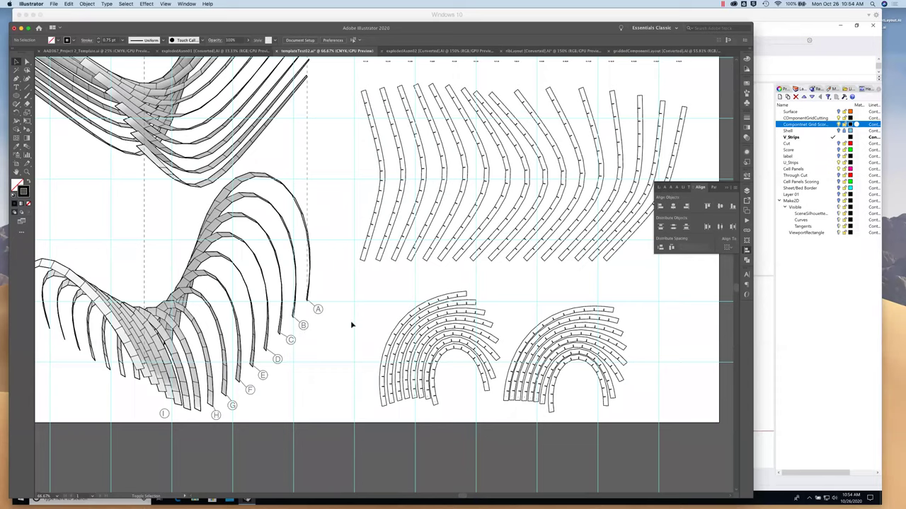
pyautogui.click(747, 191)
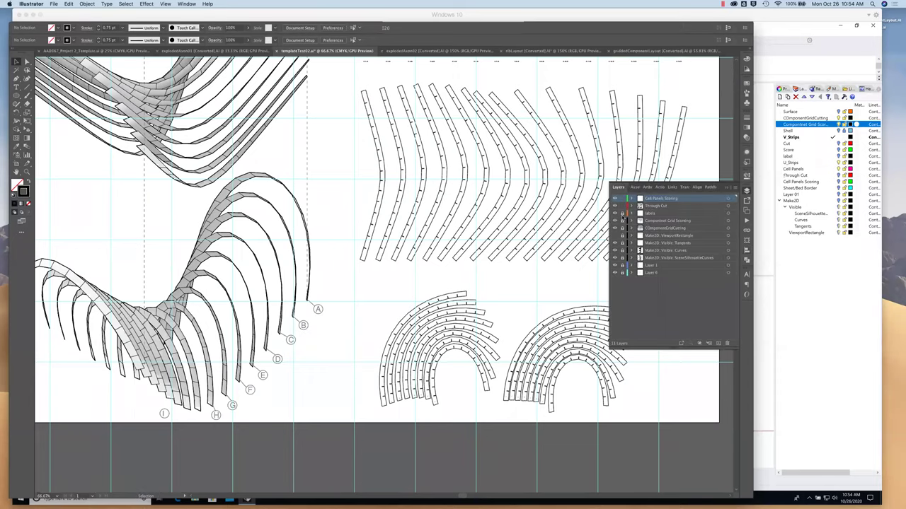
pyautogui.click(728, 213)
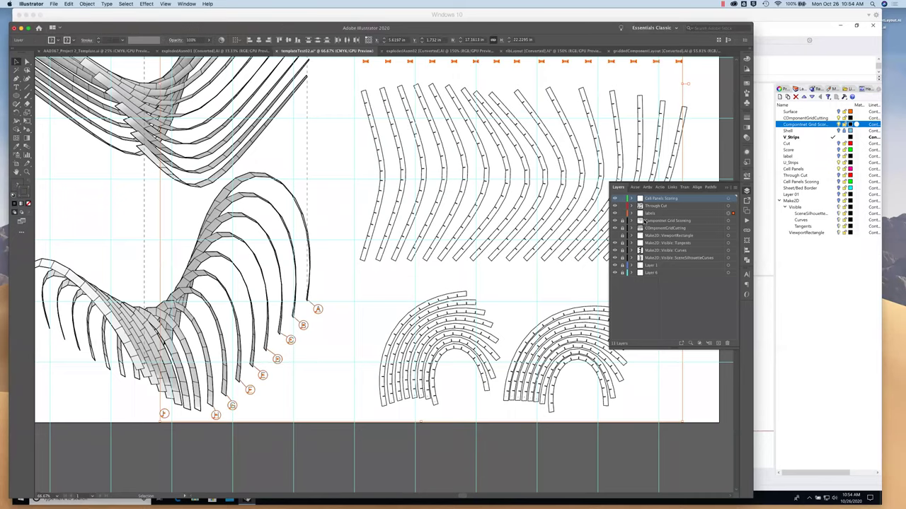
# Select the label letters A to I beside the lowest axonometric and place a copy of them near the curved strips.
pyautogui.click(328, 331)
pyautogui.click(303, 324)
pyautogui.keyDown('shift'); pyautogui.click(290, 340); pyautogui.keyUp('shift')
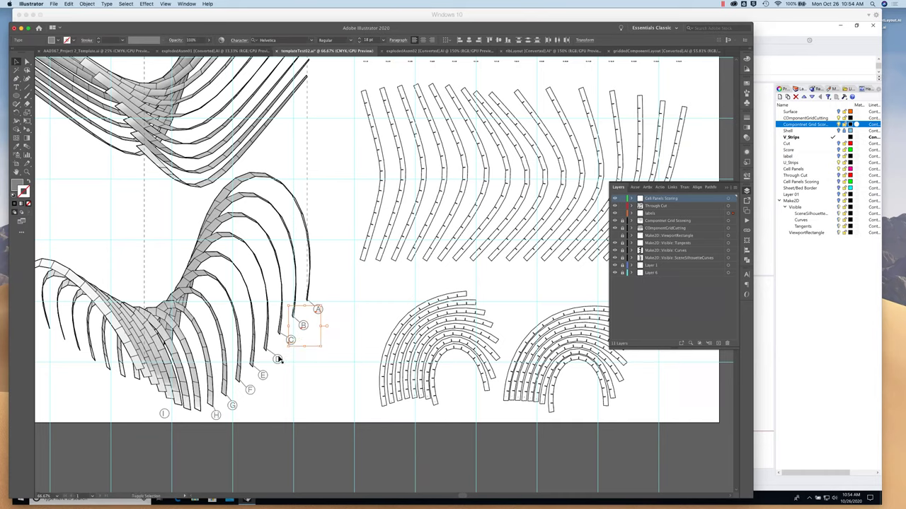
pyautogui.keyDown('shift'); pyautogui.click(276, 359); pyautogui.keyUp('shift')
pyautogui.keyDown('shift'); pyautogui.click(262, 375); pyautogui.keyUp('shift')
pyautogui.keyDown('shift'); pyautogui.click(249, 389); pyautogui.keyUp('shift')
pyautogui.keyDown('shift'); pyautogui.click(232, 406); pyautogui.keyUp('shift')
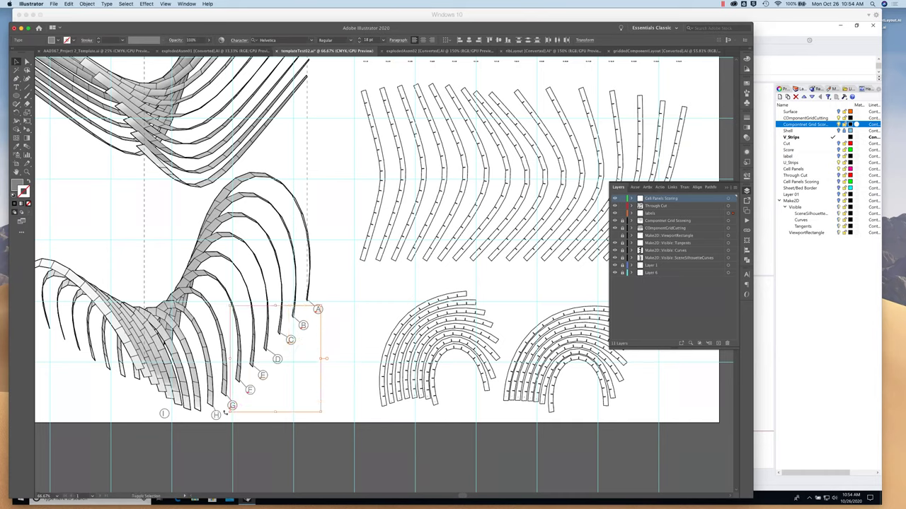
pyautogui.keyDown('shift'); pyautogui.click(217, 415); pyautogui.keyUp('shift')
pyautogui.keyDown('shift'); pyautogui.click(164, 414); pyautogui.keyUp('shift')
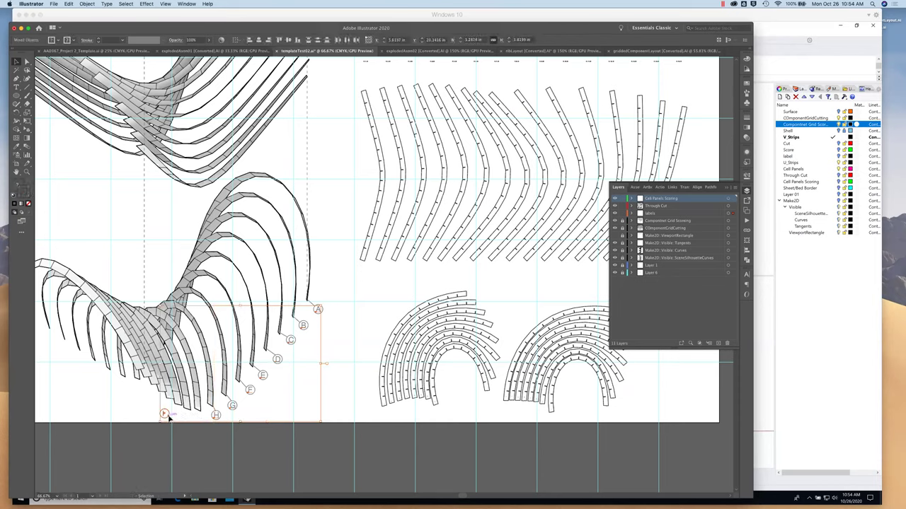
pyautogui.keyDown('shift'); pyautogui.click(167, 416); pyautogui.keyUp('shift')
pyautogui.moveTo(214, 397); pyautogui.dragTo(368, 282)
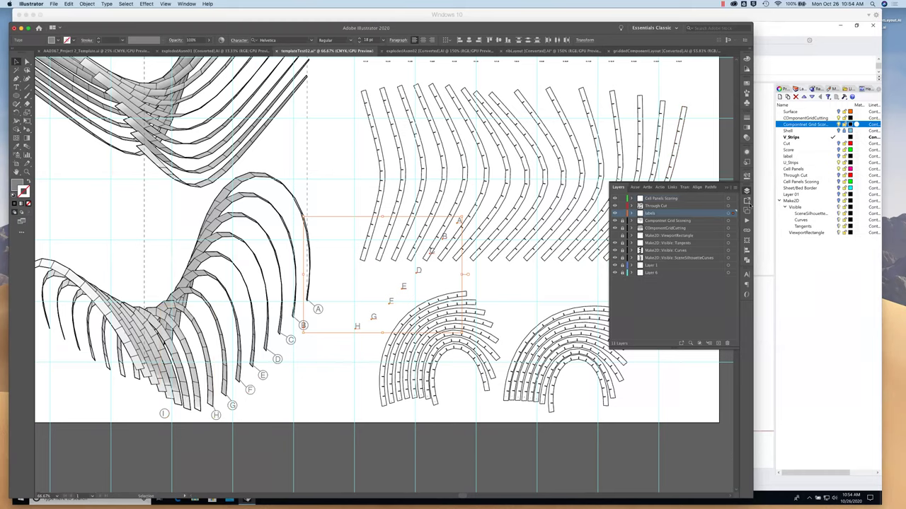
# Align the copied letters by their bottom edges and move the row up and right to just beneath the upright strips.
pyautogui.click(748, 252)
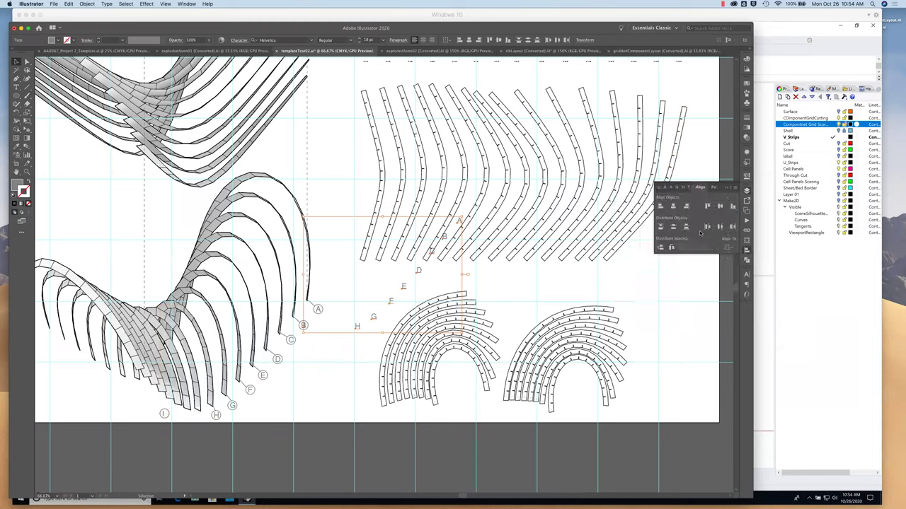
pyautogui.click(733, 206)
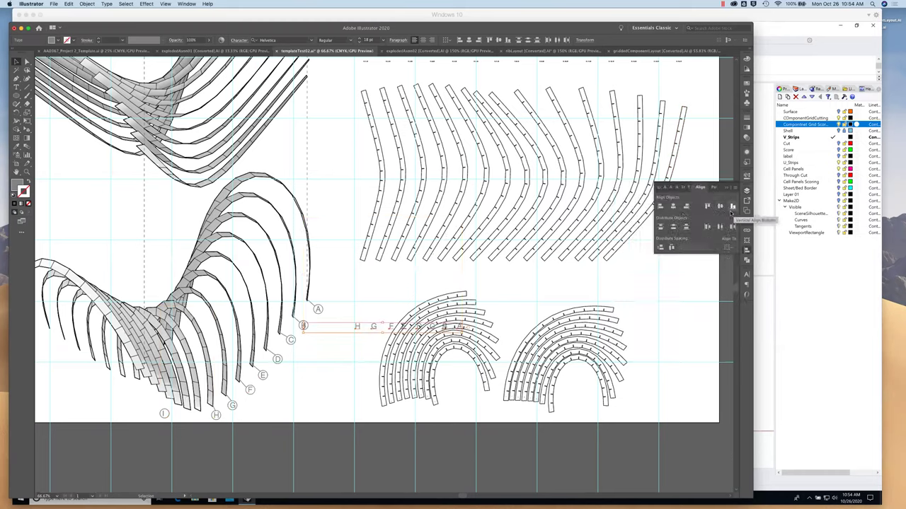
pyautogui.hotkey('shift', 'Up')
pyautogui.hotkey('shift', 'Up')
pyautogui.hotkey('shift', 'Up')
pyautogui.hotkey('shift', 'Up')
pyautogui.hotkey('shift', 'Up')
pyautogui.hotkey('shift', 'Up')
pyautogui.hotkey('shift', 'Up')
pyautogui.hotkey('shift', 'Up')
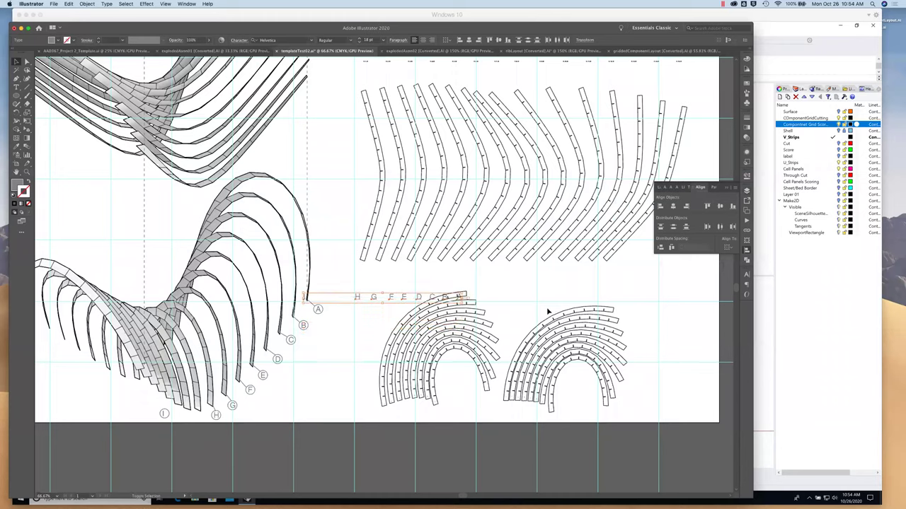
pyautogui.hotkey('shift', 'Right')
pyautogui.hotkey('shift', 'Right')
pyautogui.hotkey('shift', 'Right')
pyautogui.hotkey('shift', 'Right')
pyautogui.hotkey('shift', 'Right')
pyautogui.hotkey('shift', 'Right')
pyautogui.hotkey('shift', 'Right')
pyautogui.hotkey('shift', 'Right')
pyautogui.hotkey('shift', 'Right')
pyautogui.hotkey('shift', 'Right')
pyautogui.hotkey('shift', 'Right')
pyautogui.hotkey('shift', 'Right')
pyautogui.hotkey('shift', 'Right')
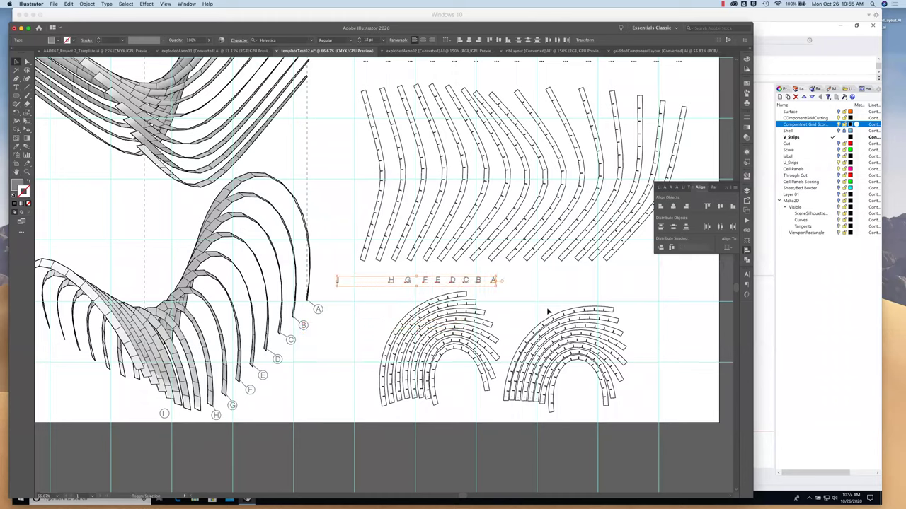
pyautogui.hotkey('shift', 'Up')
pyautogui.hotkey('shift', 'Up')
pyautogui.press('Up')
pyautogui.press('Up')
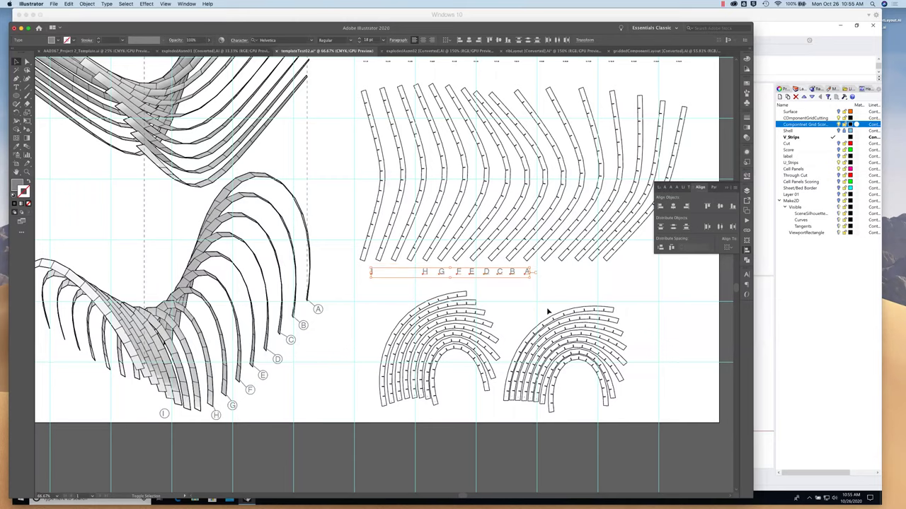
# Rearrange the letters A to H in alphabetical order so each sits beneath one upright strip, starting at the first strip.
pyautogui.click(570, 285)
pyautogui.moveTo(527, 274); pyautogui.dragTo(361, 270)
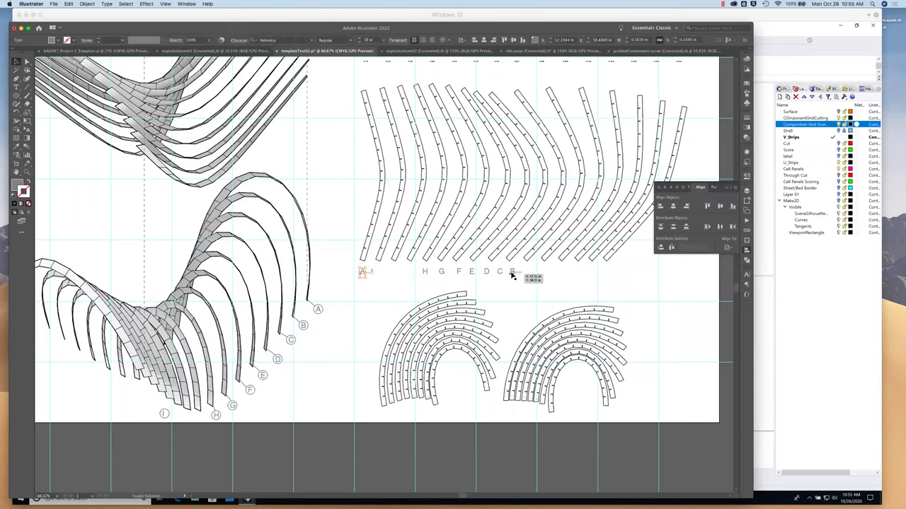
pyautogui.click(370, 279)
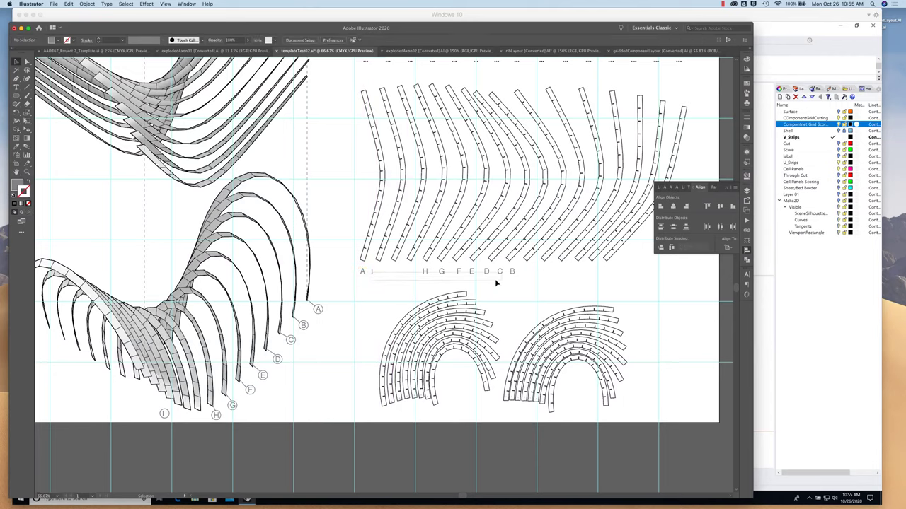
pyautogui.moveTo(495, 283); pyautogui.dragTo(375, 276)
pyautogui.click(372, 273)
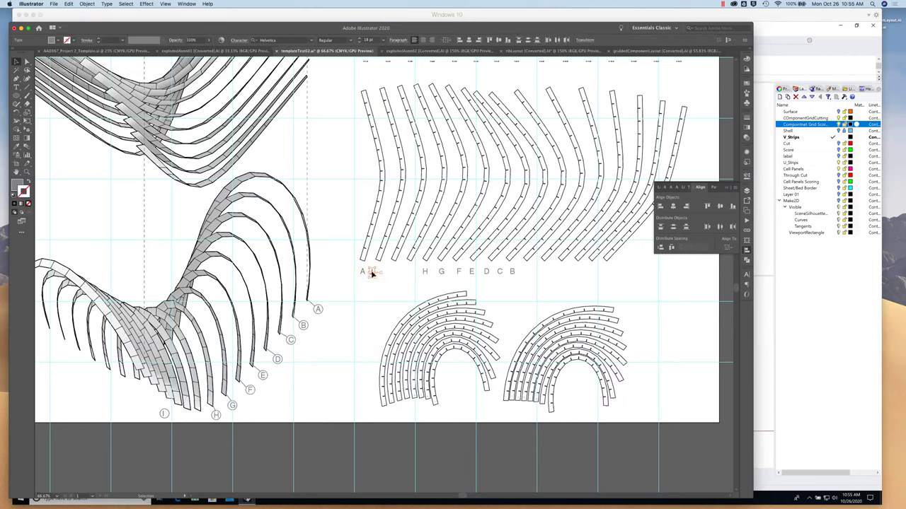
pyautogui.moveTo(512, 275); pyautogui.dragTo(457, 276)
pyautogui.click(412, 271)
pyautogui.moveTo(457, 276); pyautogui.dragTo(474, 276)
pyautogui.click(497, 279)
pyautogui.click(497, 278)
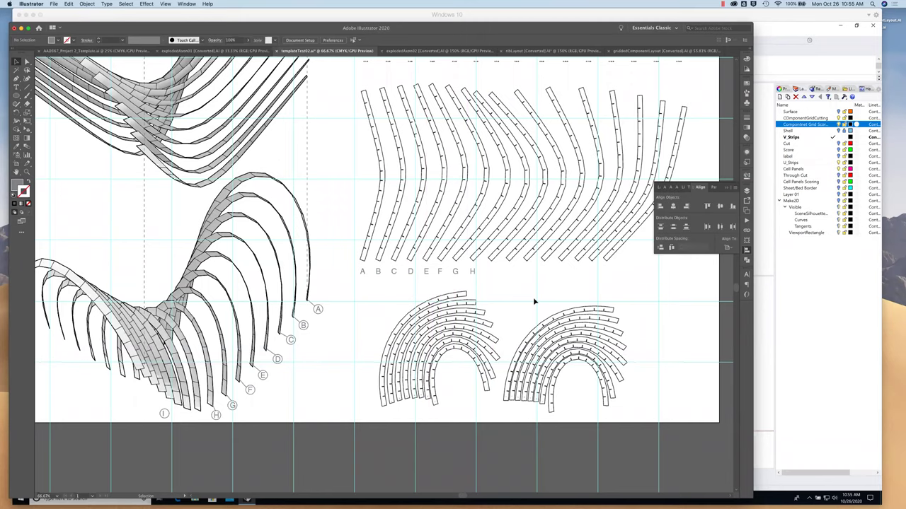
# Select both groups of curved strips and nudge them left until they line up with the left end of the upright strips.
pyautogui.press('super+minus')
pyautogui.press('super+minus')
pyautogui.press('super+minus')
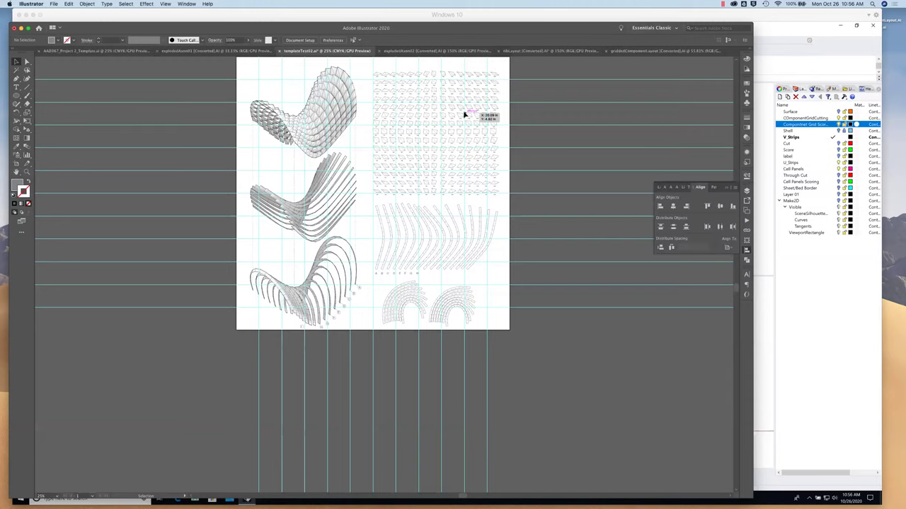
pyautogui.moveTo(370, 205); pyautogui.dragTo(364, 278)
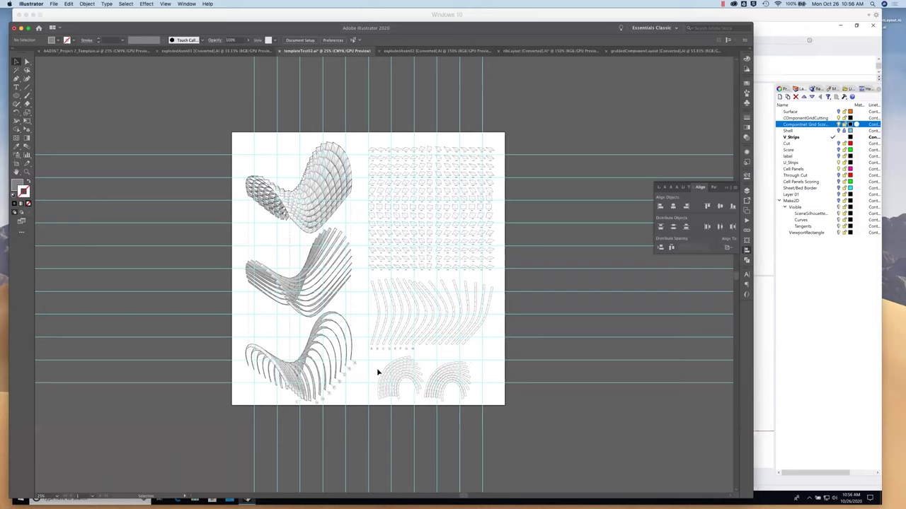
pyautogui.moveTo(371, 353); pyautogui.dragTo(491, 415)
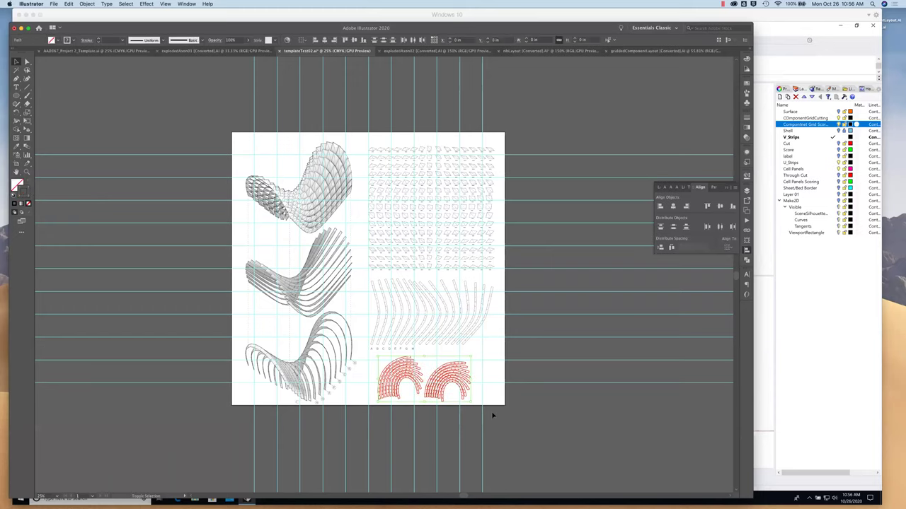
pyautogui.hotkey('shift', 'Left')
pyautogui.hotkey('shift', 'Left')
pyautogui.hotkey('shift', 'Left')
pyautogui.hotkey('shift', 'Left')
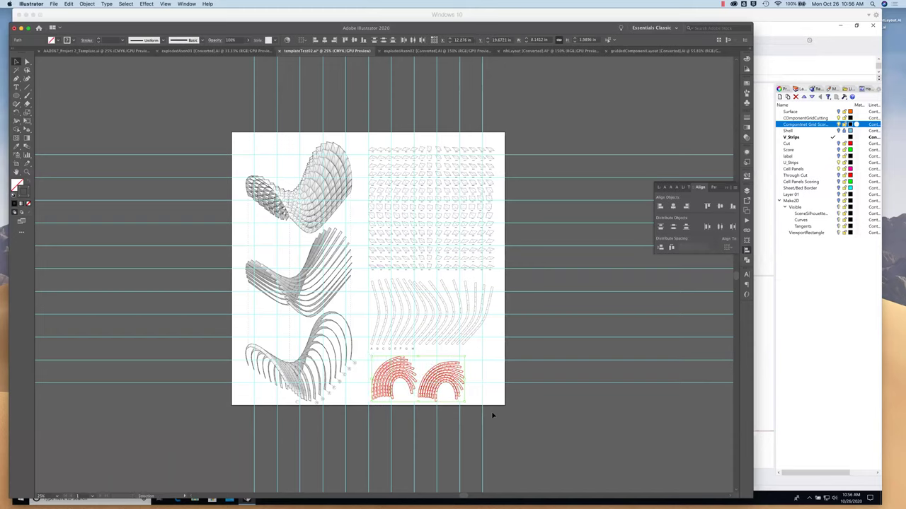
pyautogui.click(485, 350)
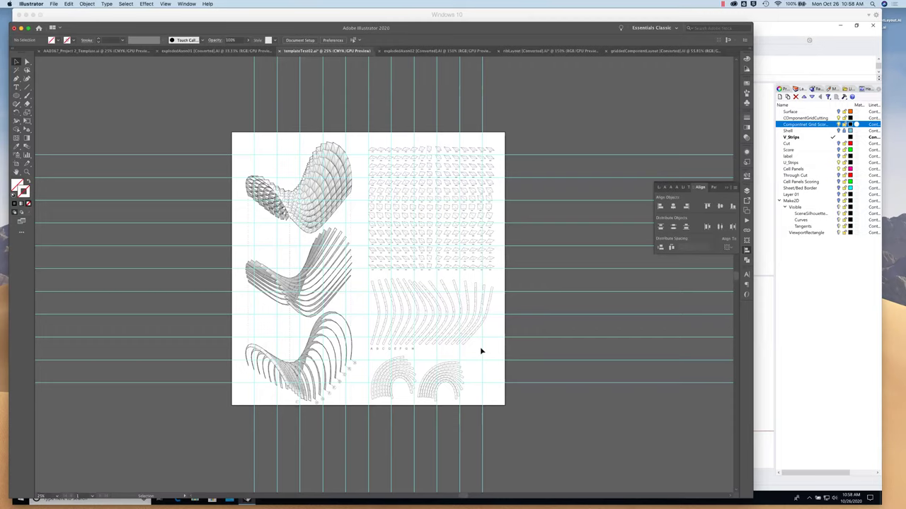
pyautogui.click(764, 330)
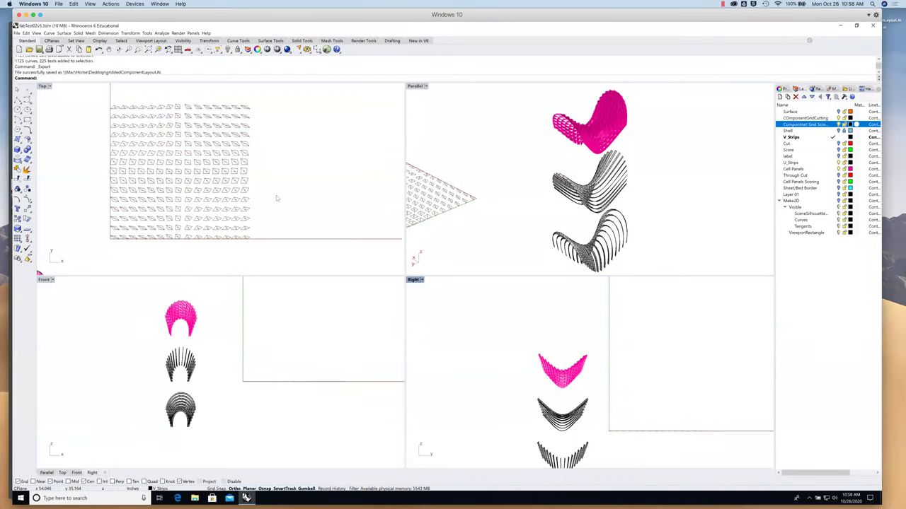
pyautogui.write('gras')
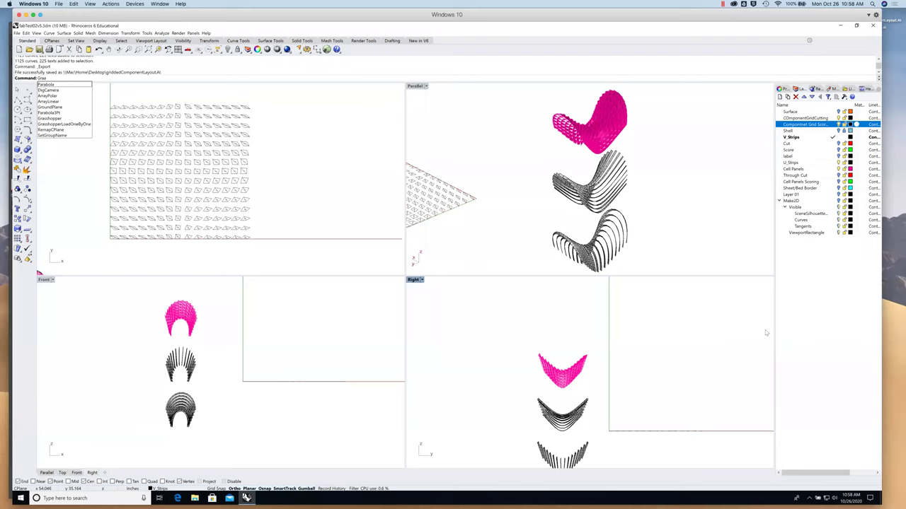
pyautogui.press('Escape')
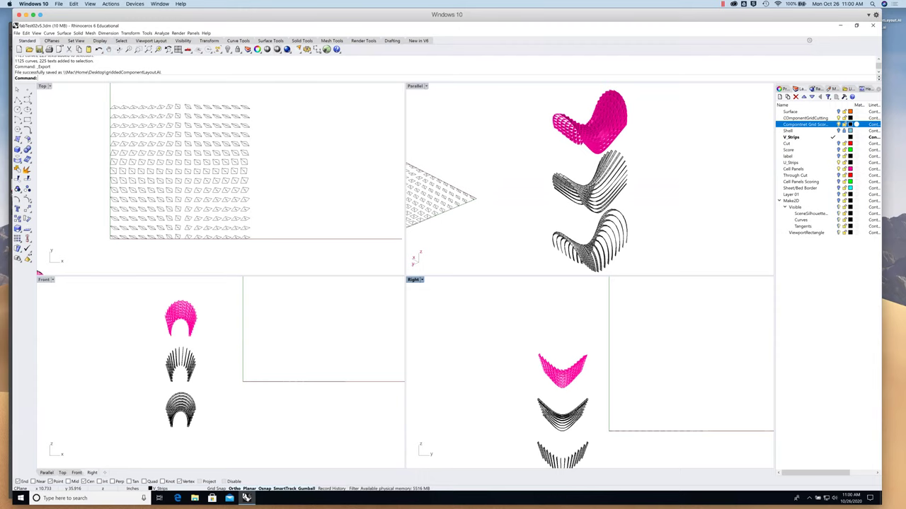
# Switch to Chrome, look through the 2.3 (Project 2 Week 3) course page's sketch, videos and example graph link, and return to the module list.
pyautogui.press('super+Tab')
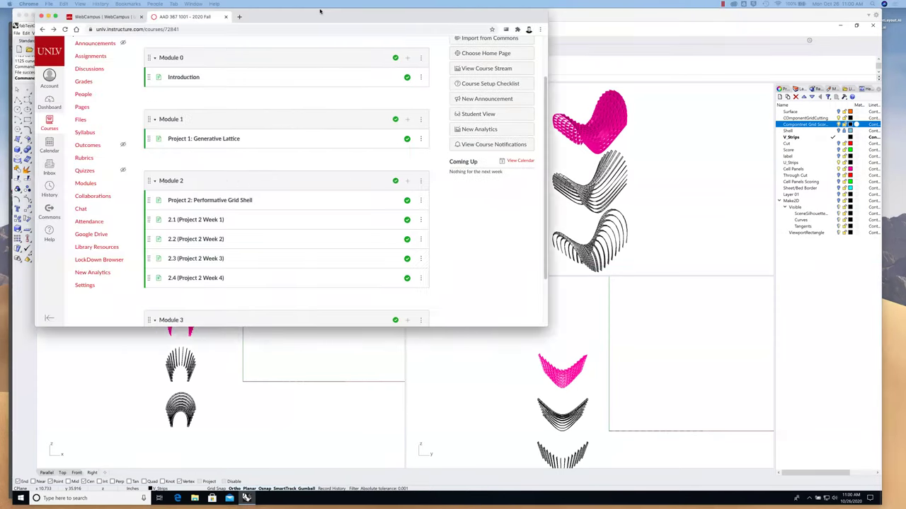
pyautogui.click(206, 268)
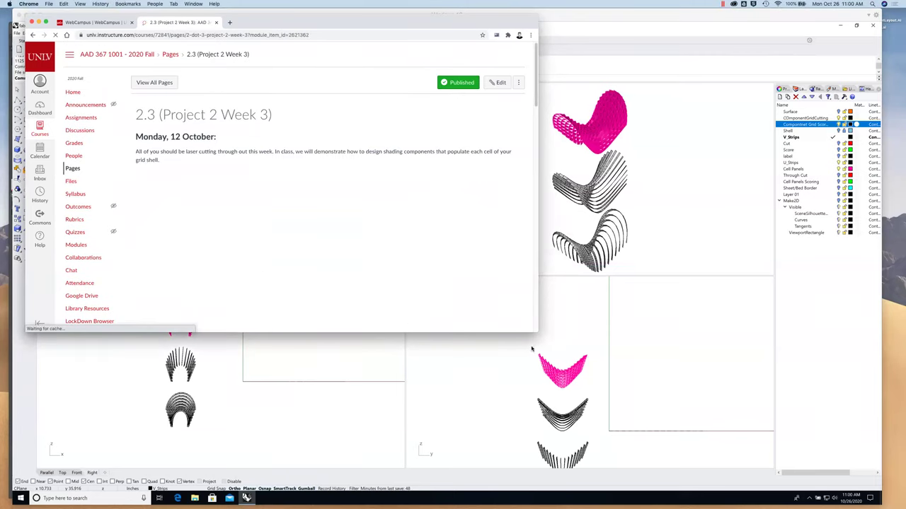
pyautogui.moveTo(536, 330); pyautogui.dragTo(706, 447)
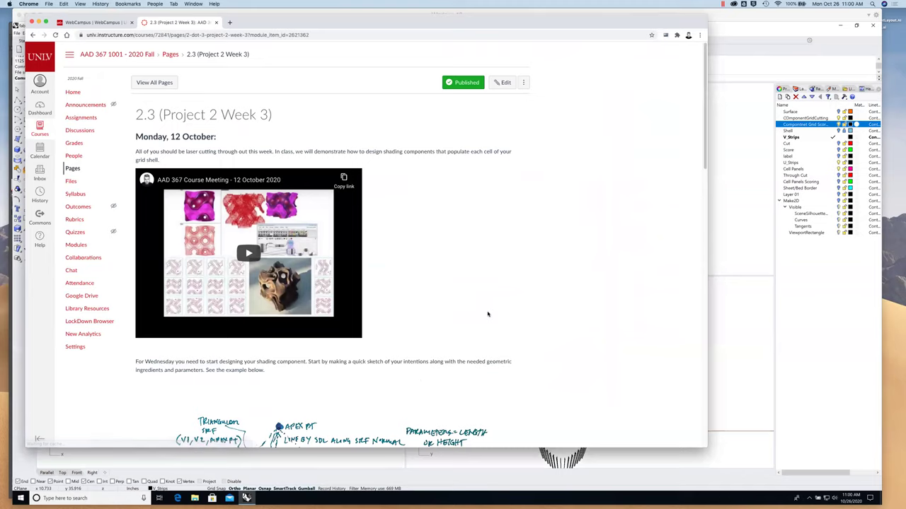
pyautogui.scroll(-10, 488, 314)
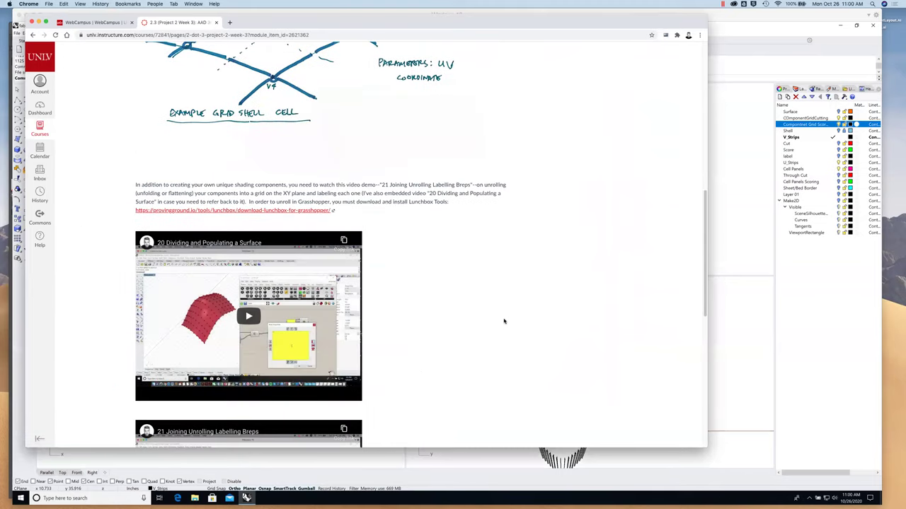
pyautogui.scroll(-3, 499, 320)
pyautogui.scroll(-3, 495, 321)
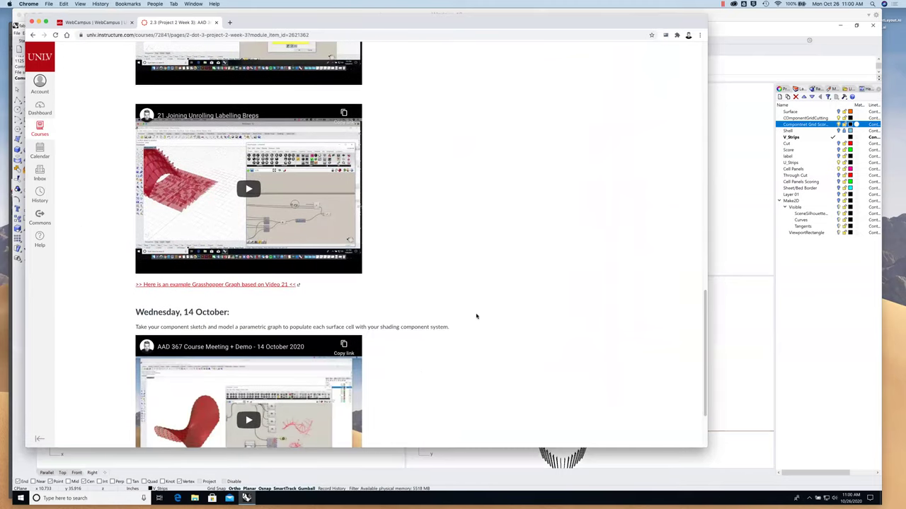
pyautogui.scroll(-1, 477, 316)
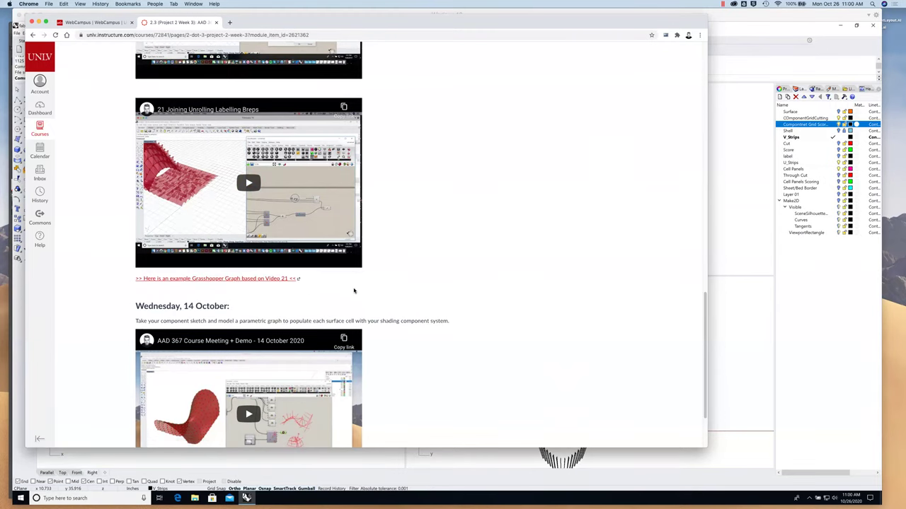
pyautogui.scroll(-1, 355, 290)
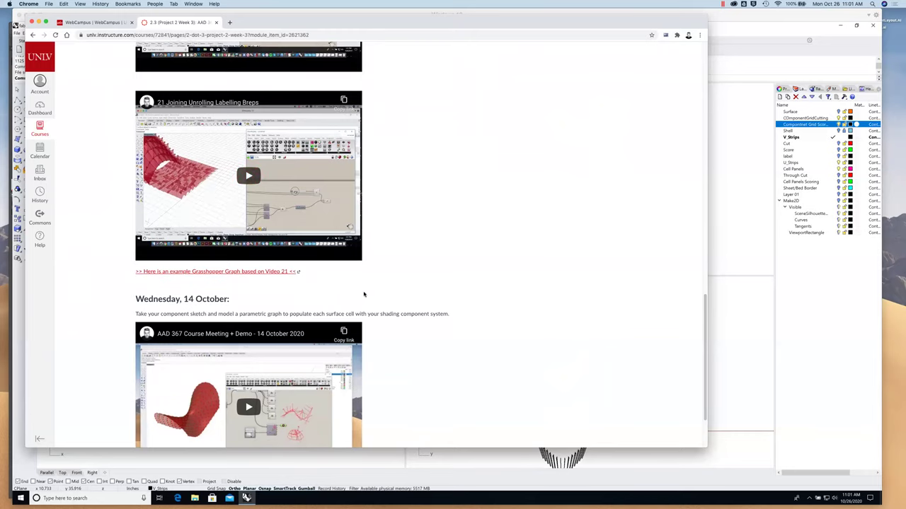
pyautogui.scroll(-3, 368, 295)
pyautogui.scroll(15, 384, 297)
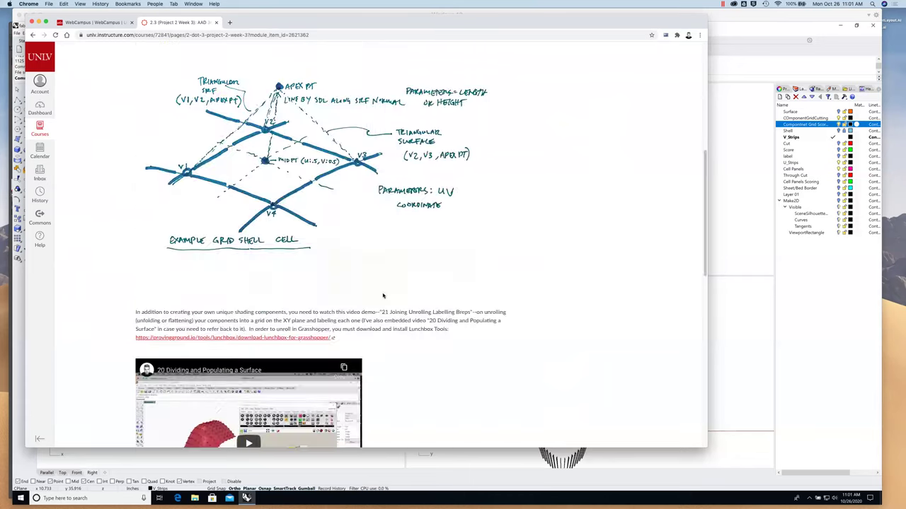
pyautogui.click(55, 35)
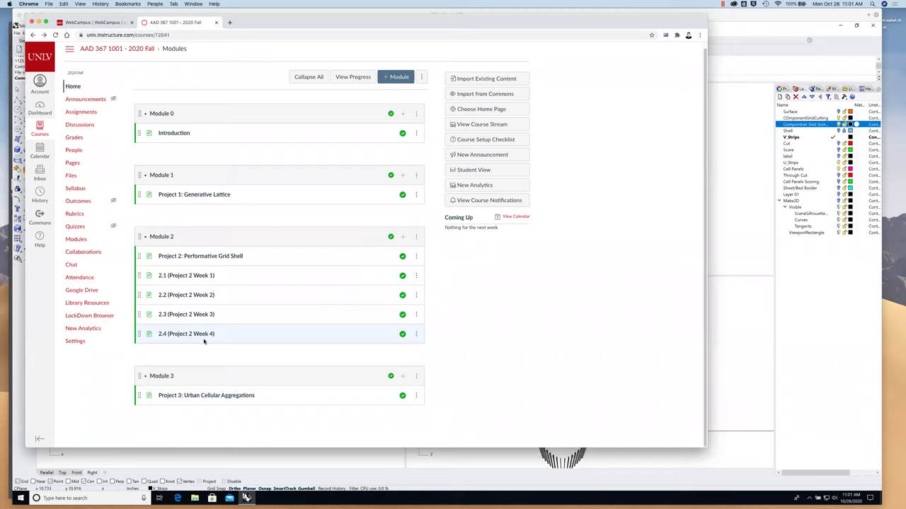
# Put the browser away, return to Rhino and launch Grasshopper.
pyautogui.doubleClick(264, 18)
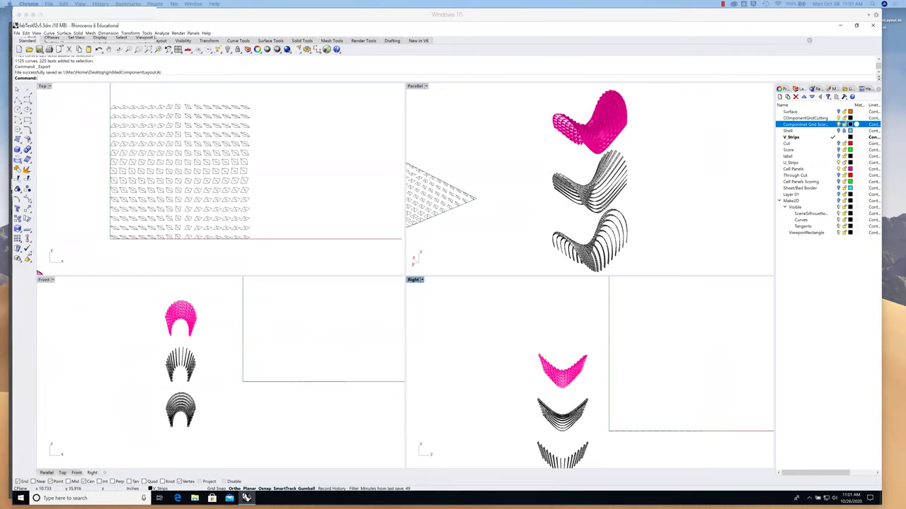
pyautogui.click(300, 22)
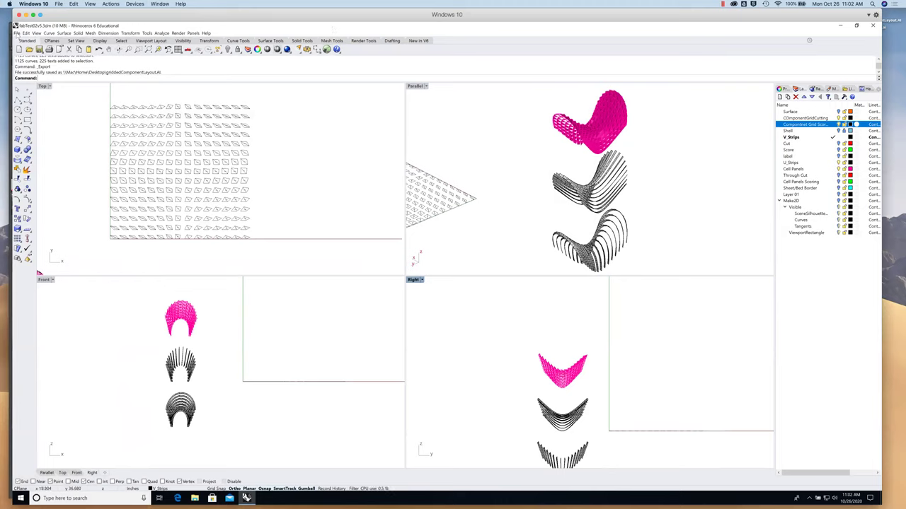
pyautogui.click(17, 33)
pyautogui.click(17, 34)
pyautogui.write('g')
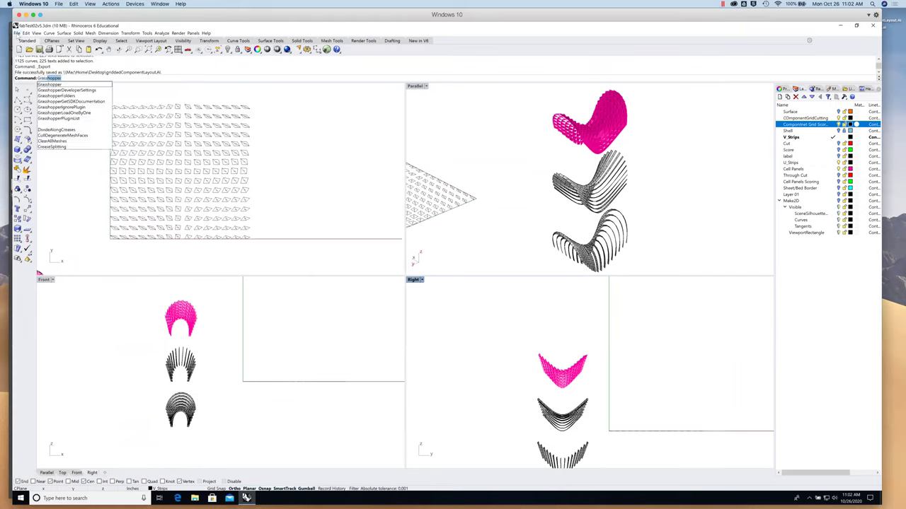
pyautogui.press('Return')
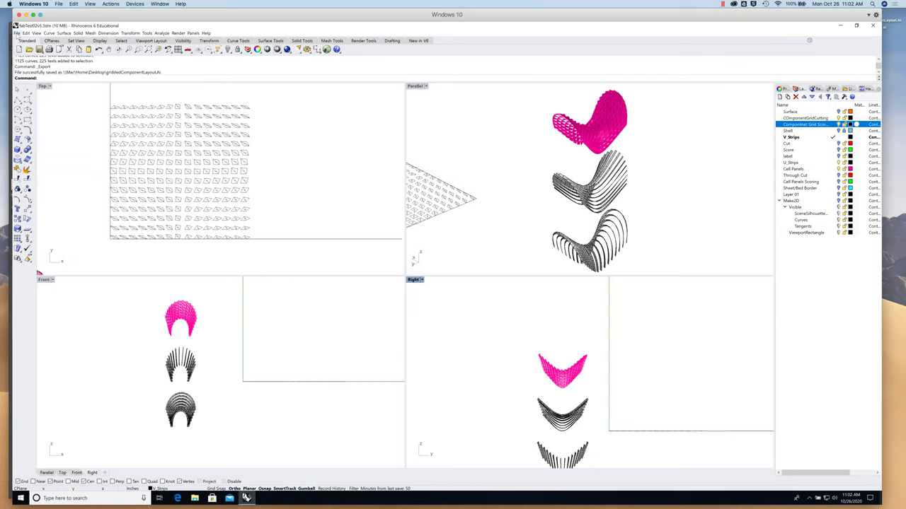